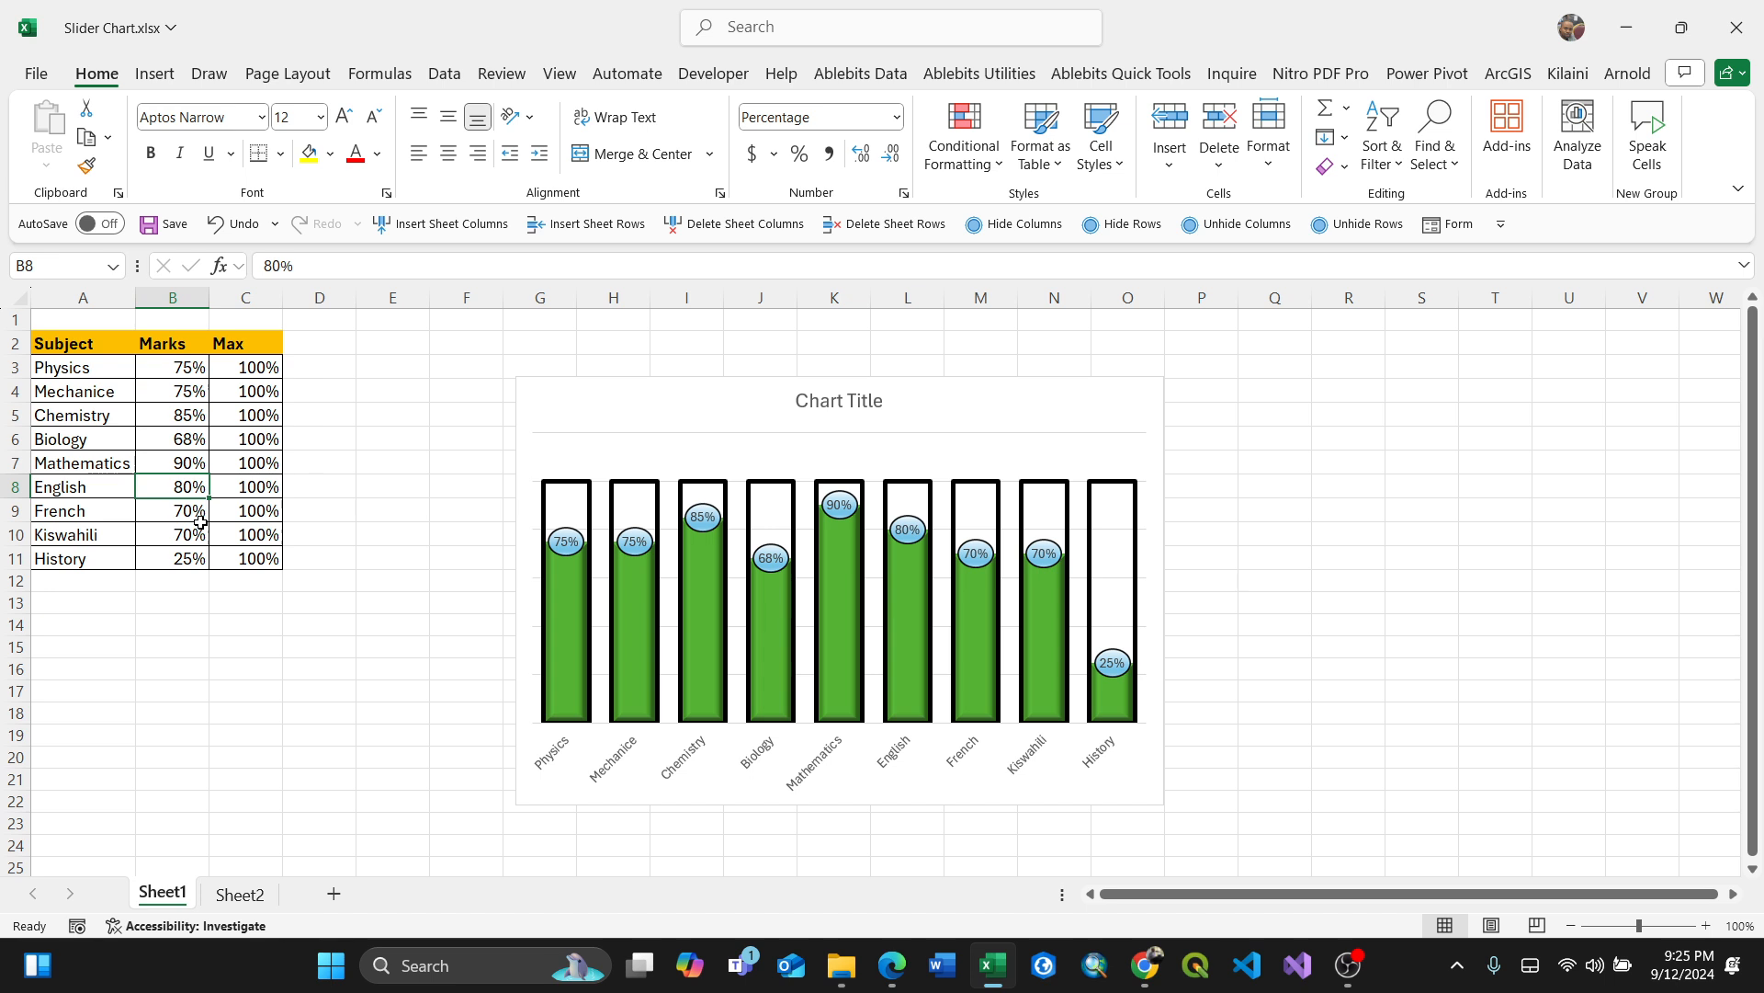
# Step: Change the English mark on Sheet1 to 55%
pyautogui.write('55')
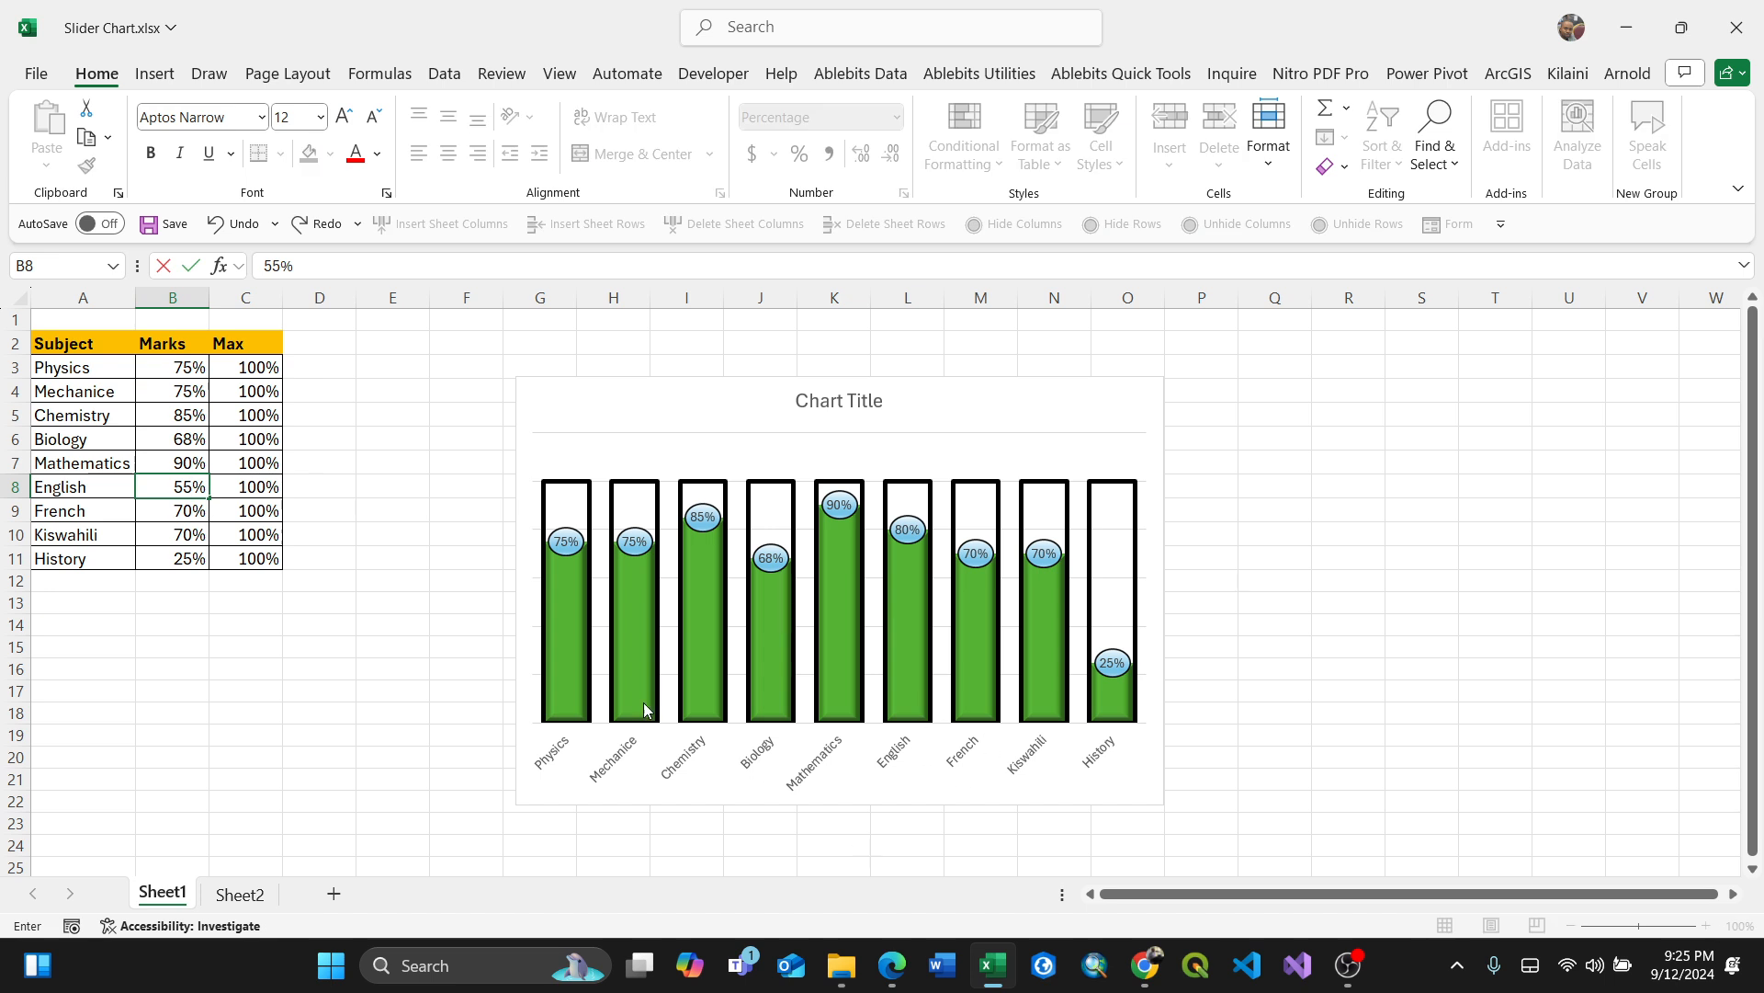
pyautogui.press('Return')
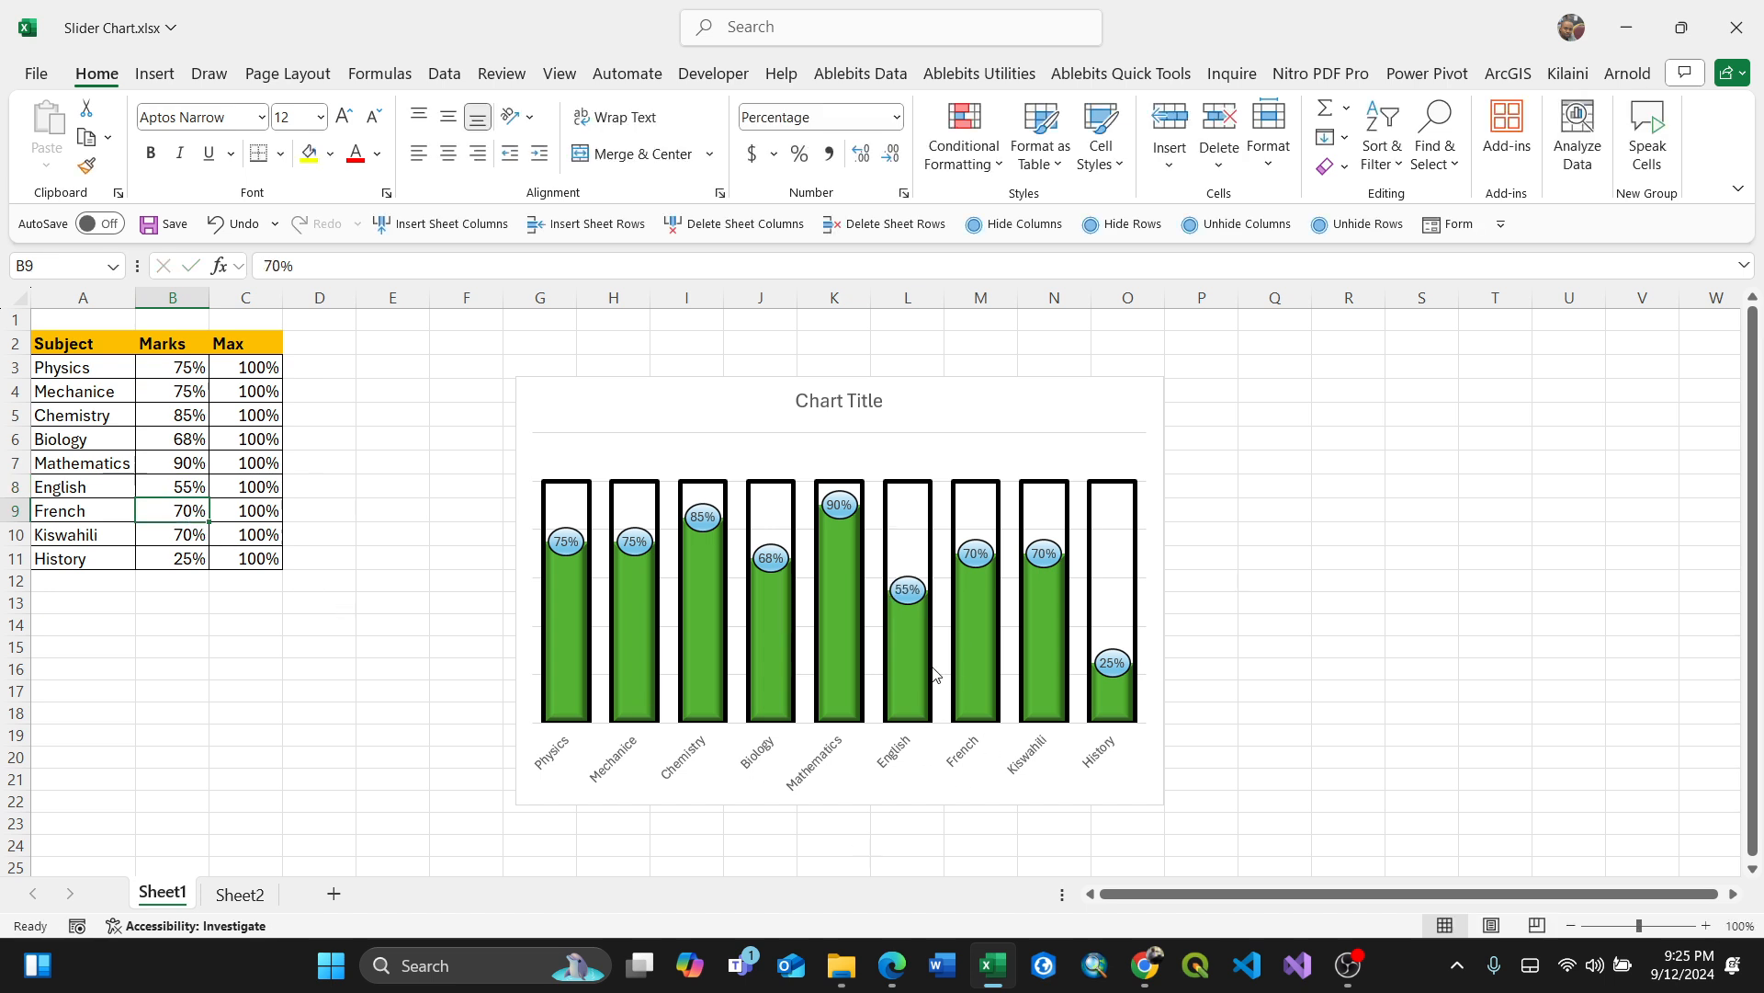
pyautogui.moveTo(934, 674)
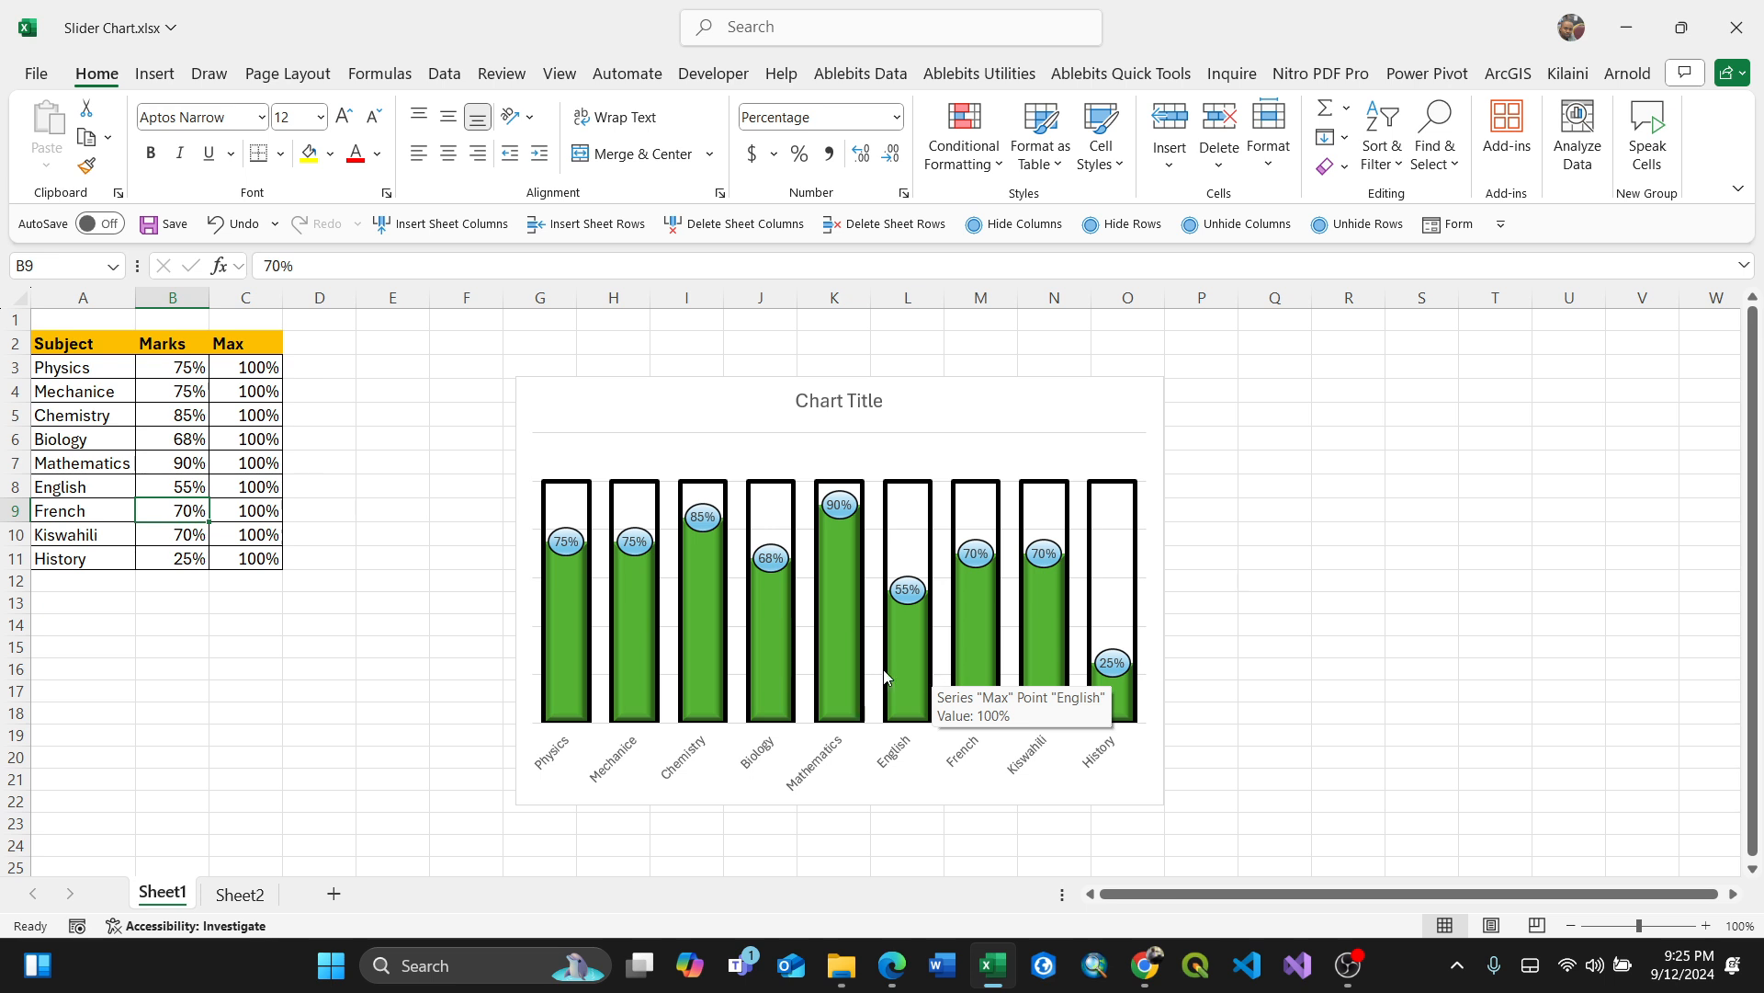
pyautogui.click(173, 468)
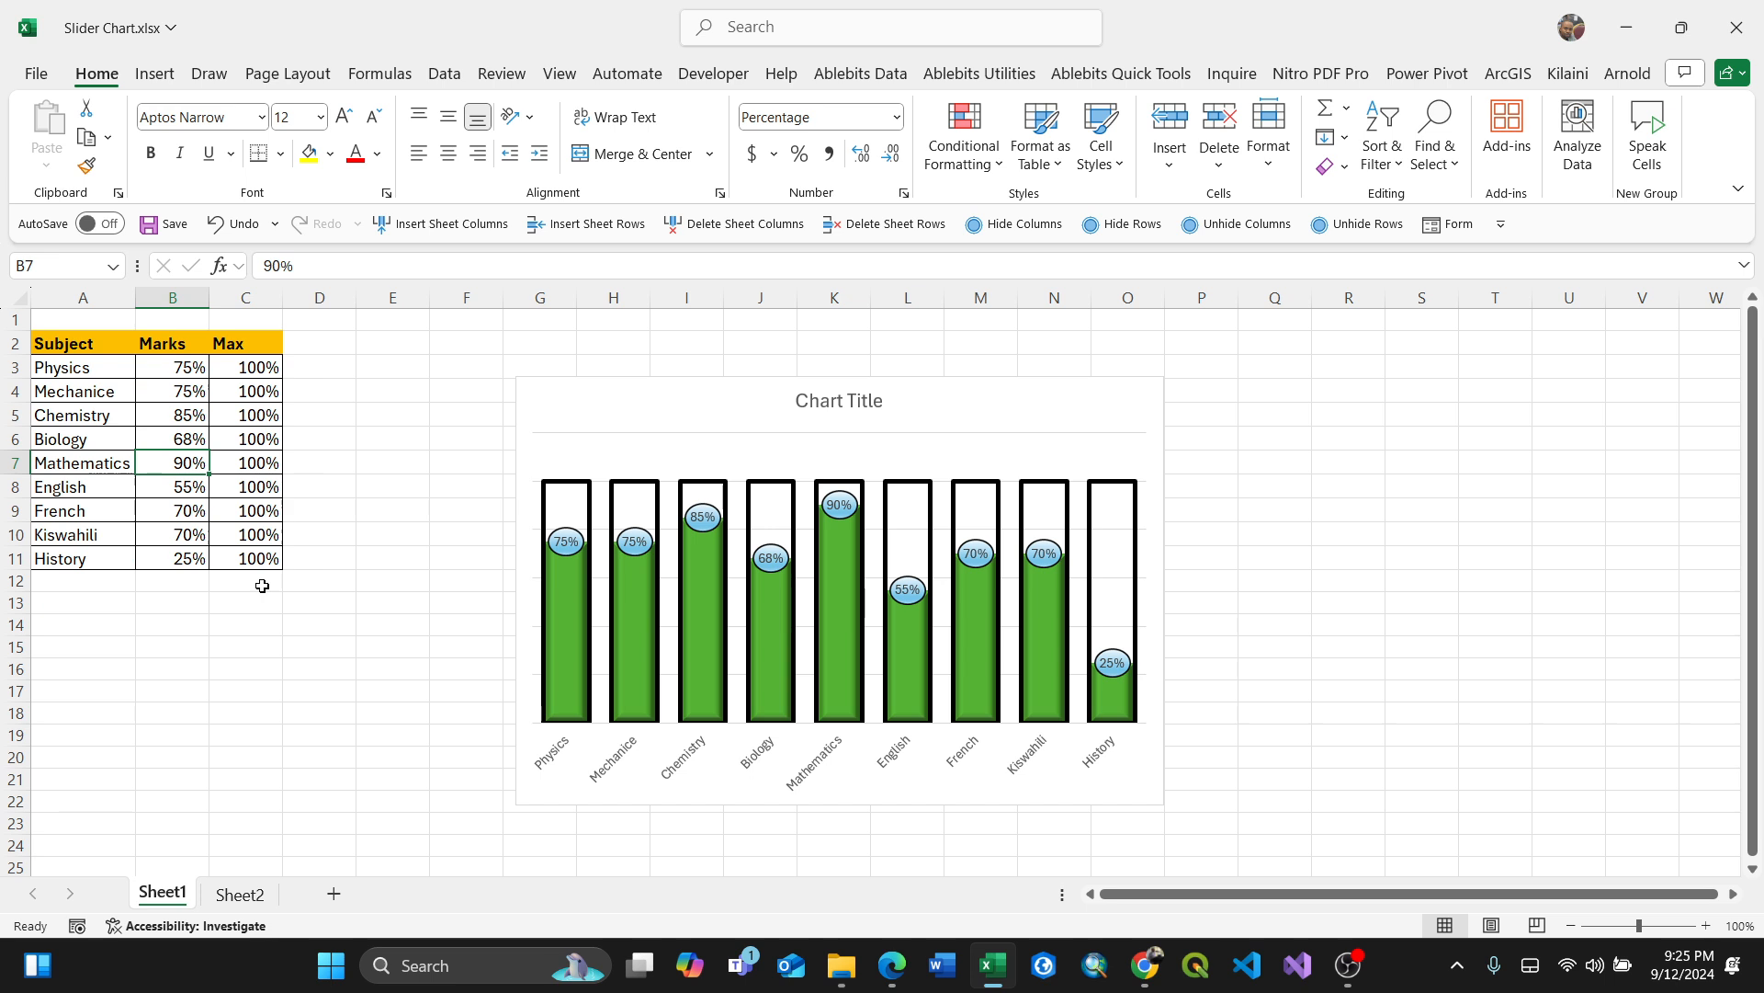
# Step: Switch to Sheet2 and autofit the Subject column width
pyautogui.click(239, 894)
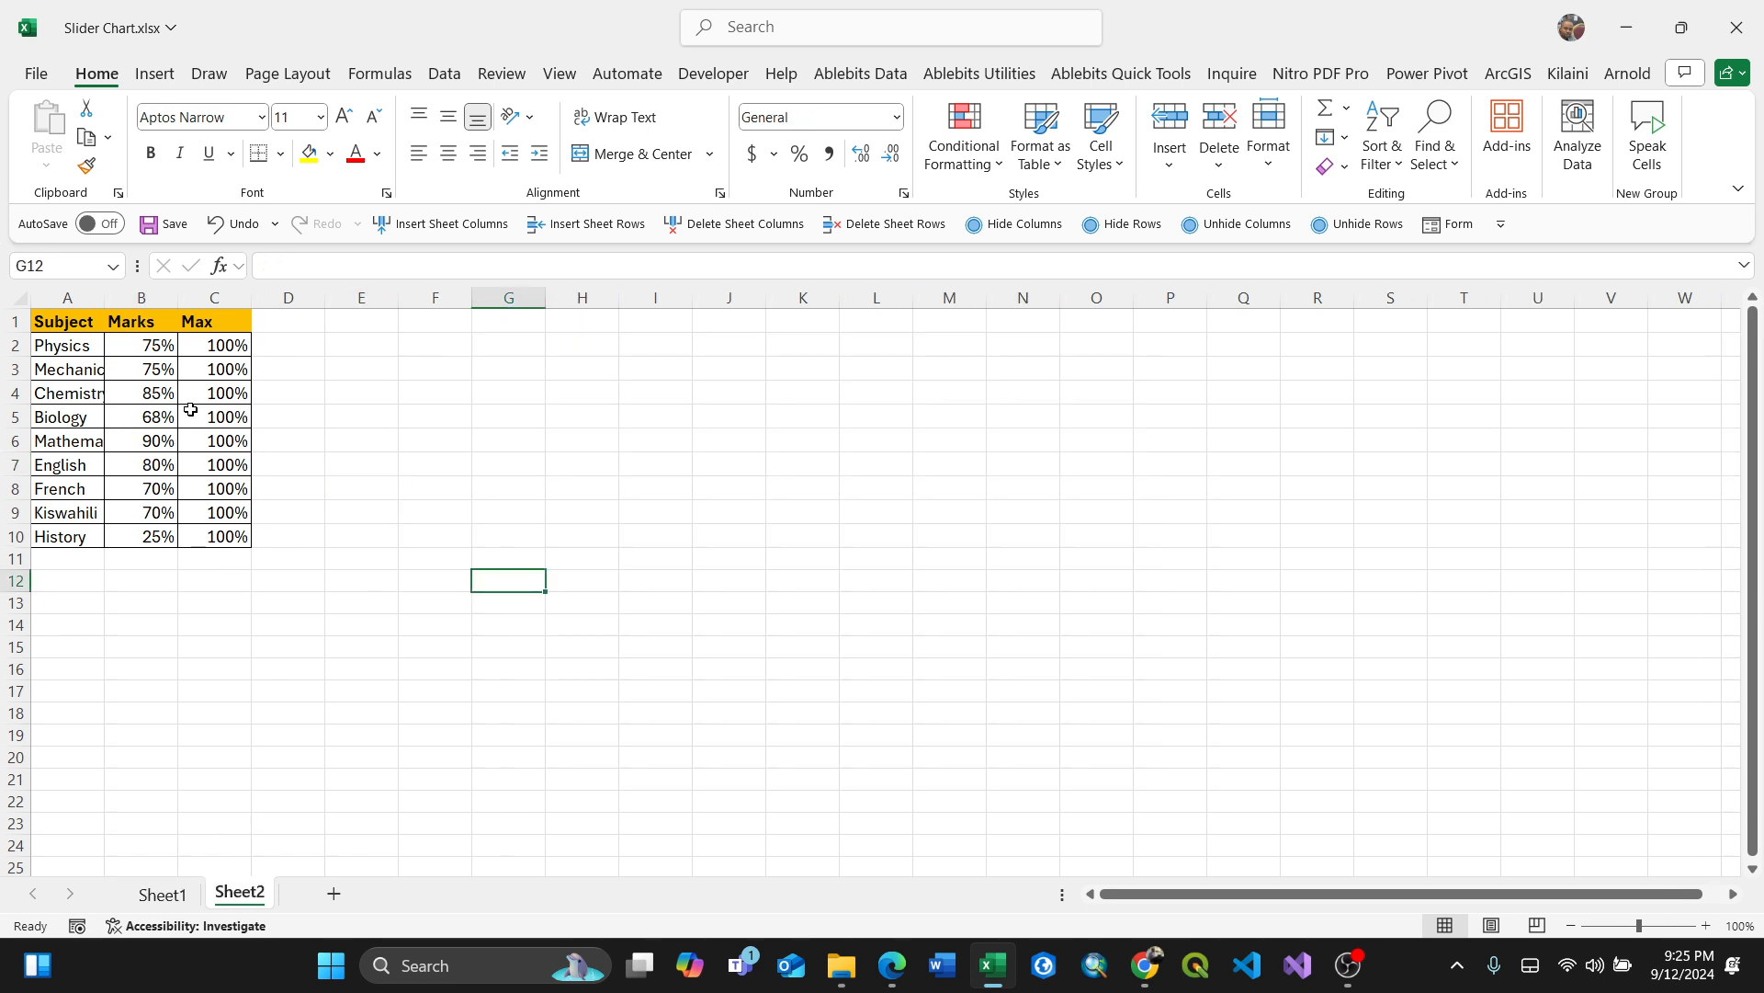
pyautogui.doubleClick(109, 304)
pyautogui.click(270, 415)
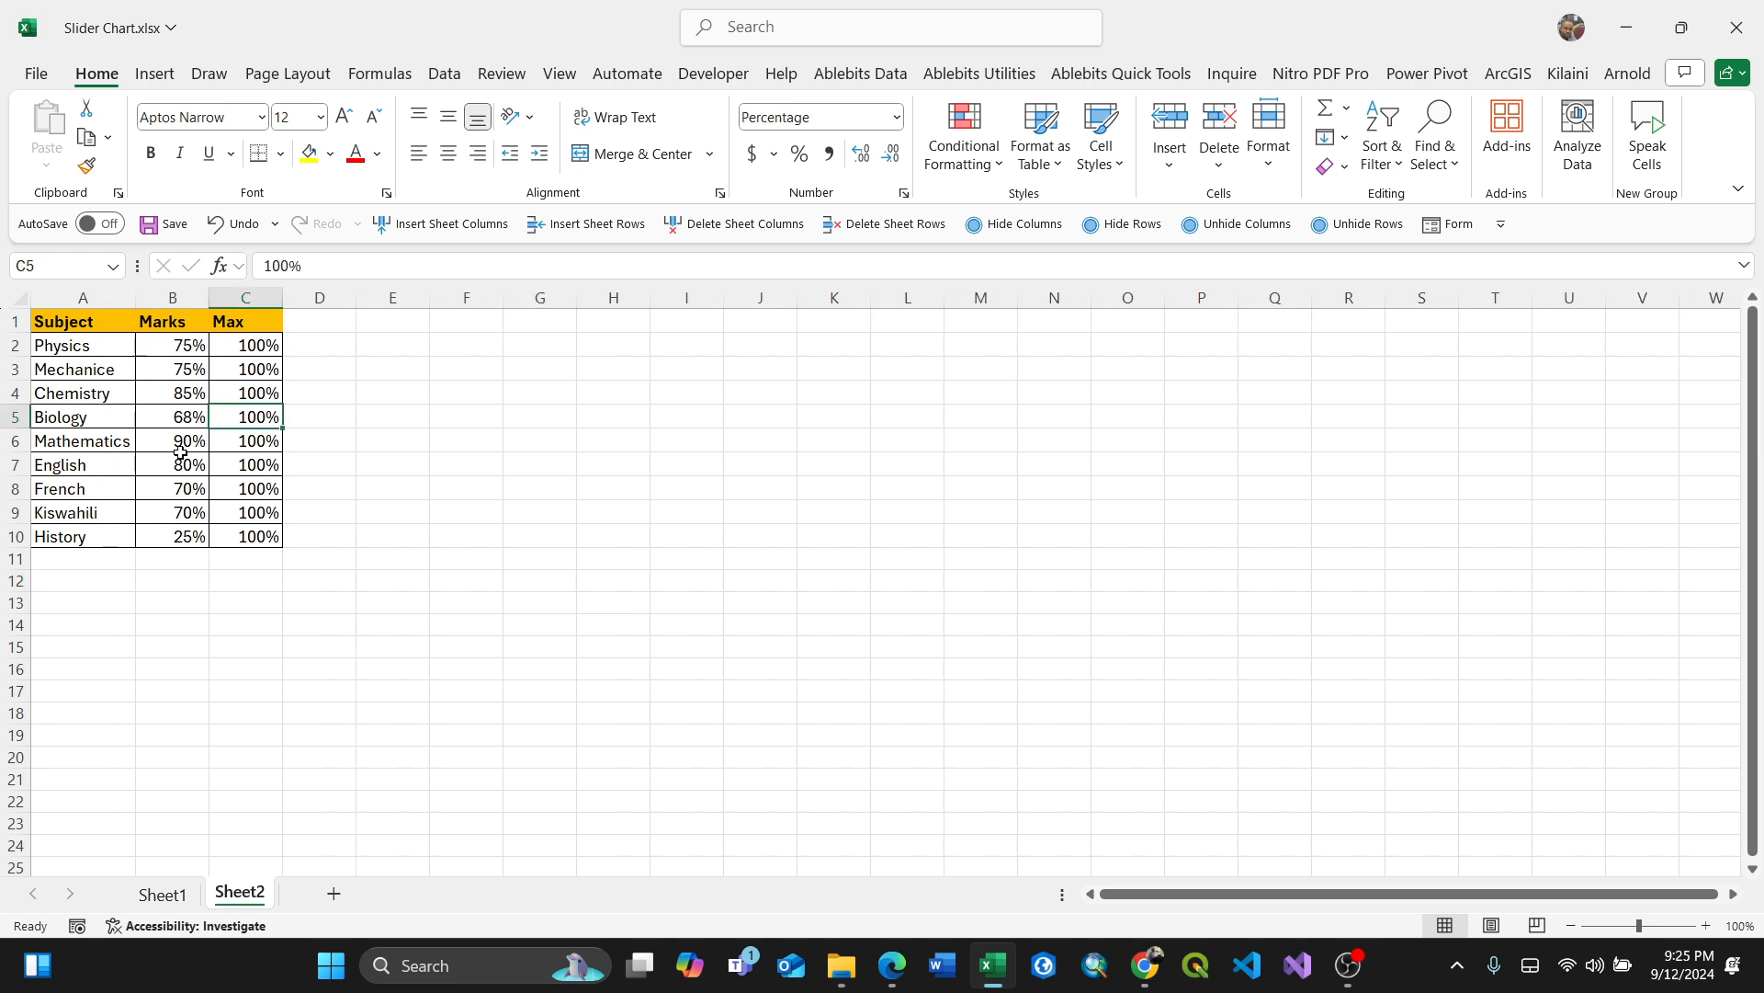
# Step: Set the Mechanice mark to 80%
pyautogui.click(180, 367)
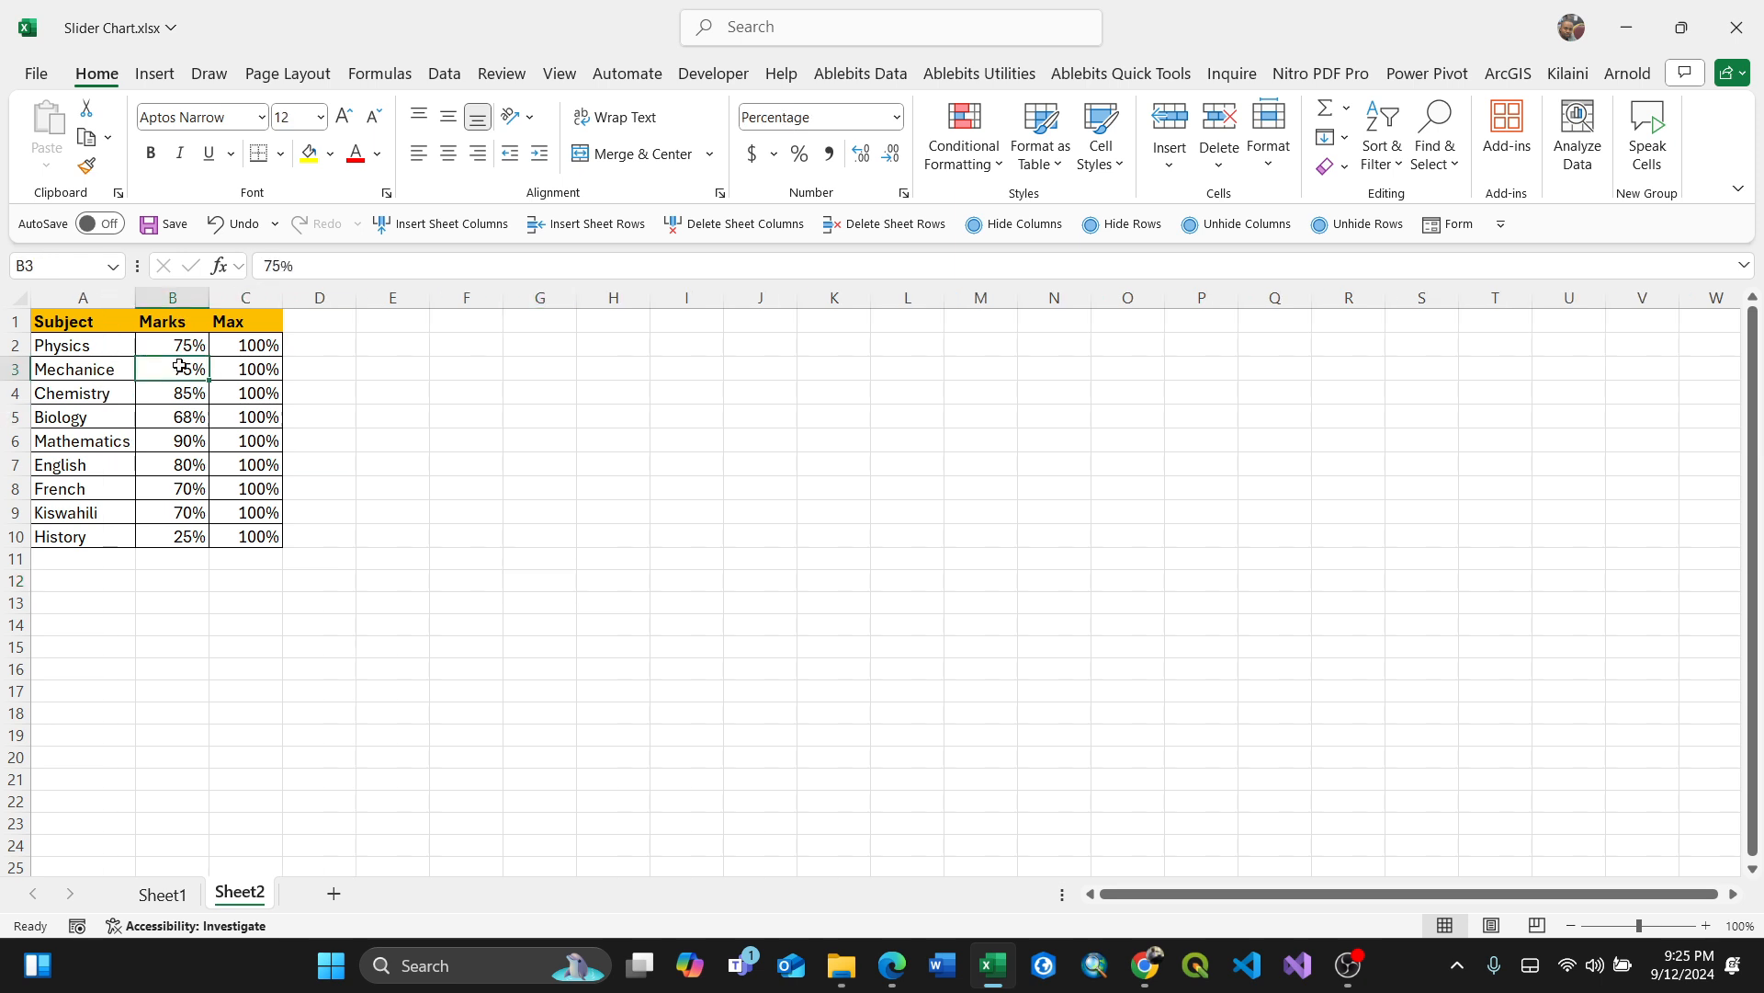
pyautogui.write('80')
pyautogui.click(229, 430)
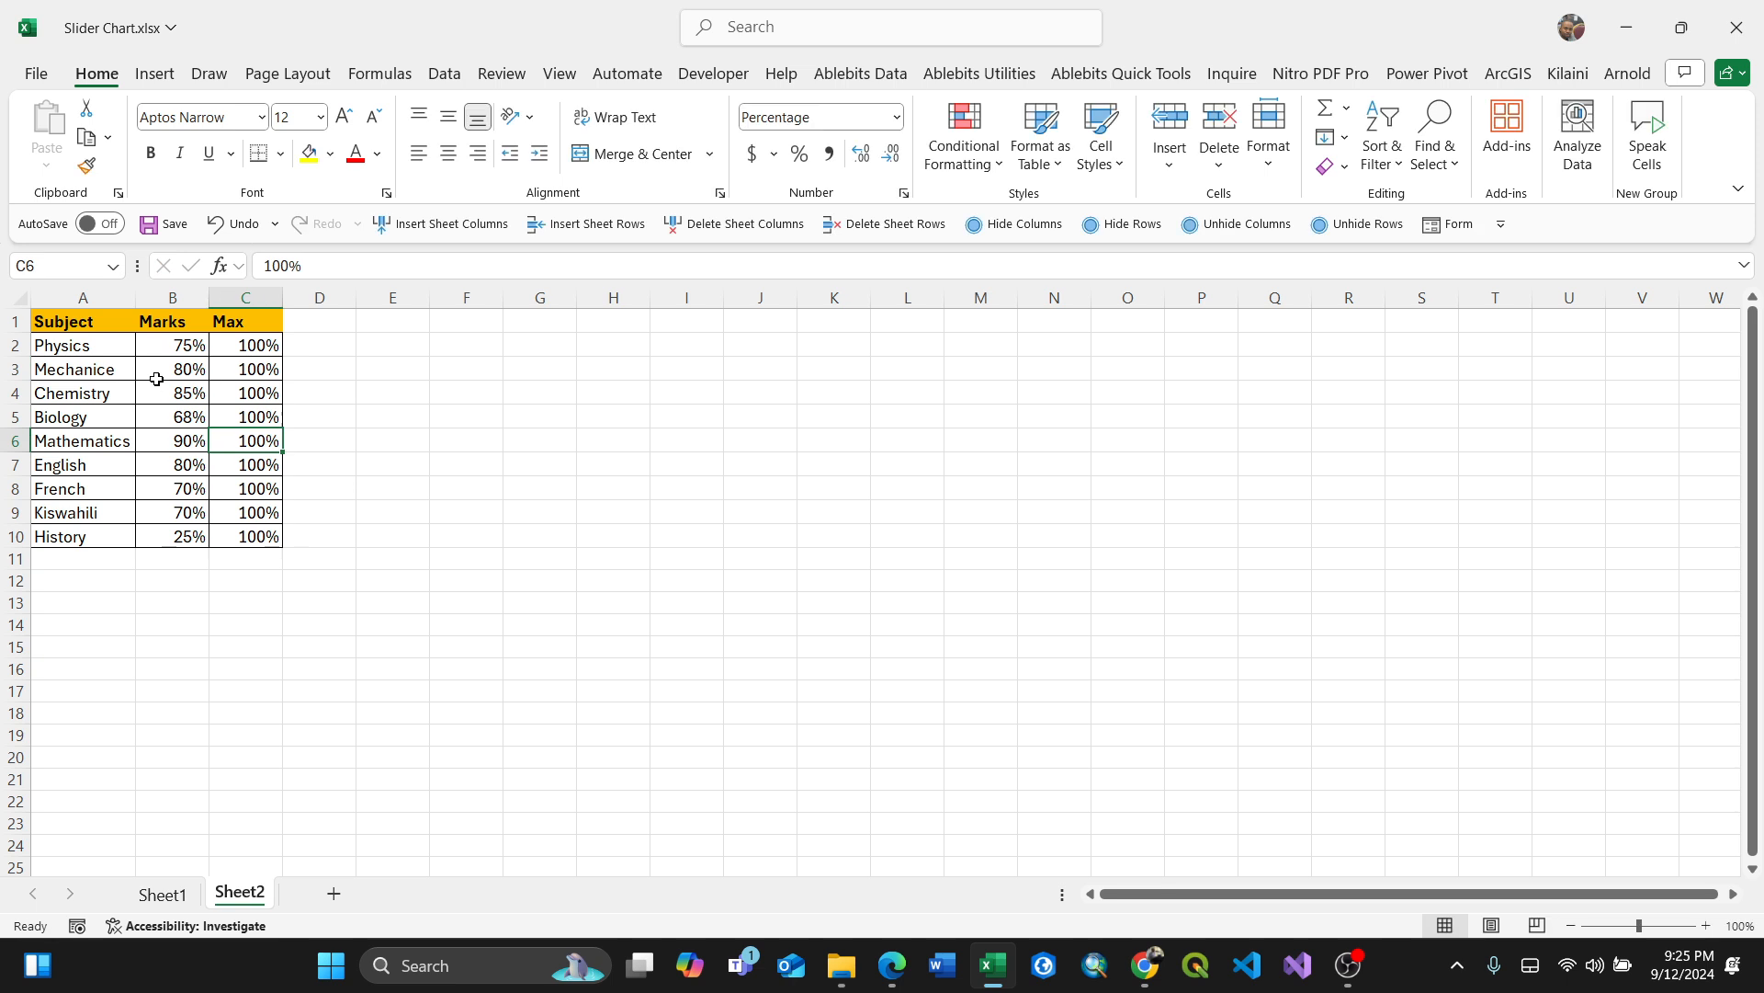
# Step: Insert a recommended clustered column chart from the Subject, Marks and Max data in A1:C10
pyautogui.moveTo(52, 319); pyautogui.dragTo(267, 535)
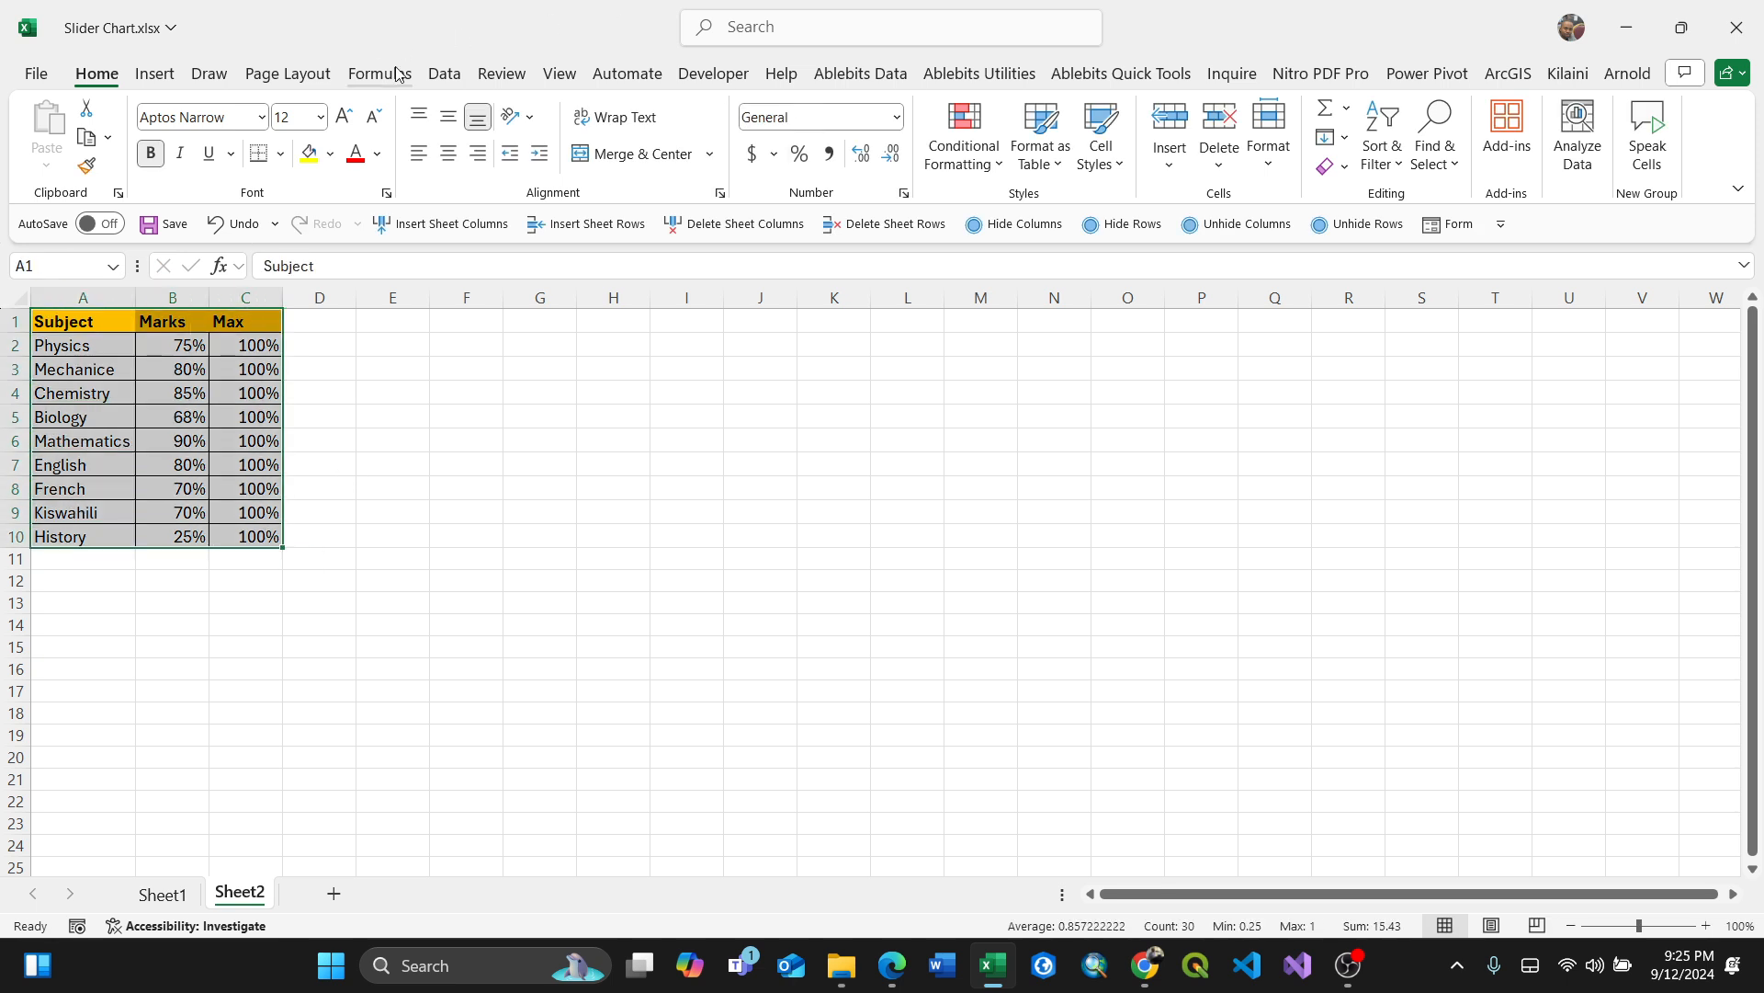
pyautogui.click(155, 74)
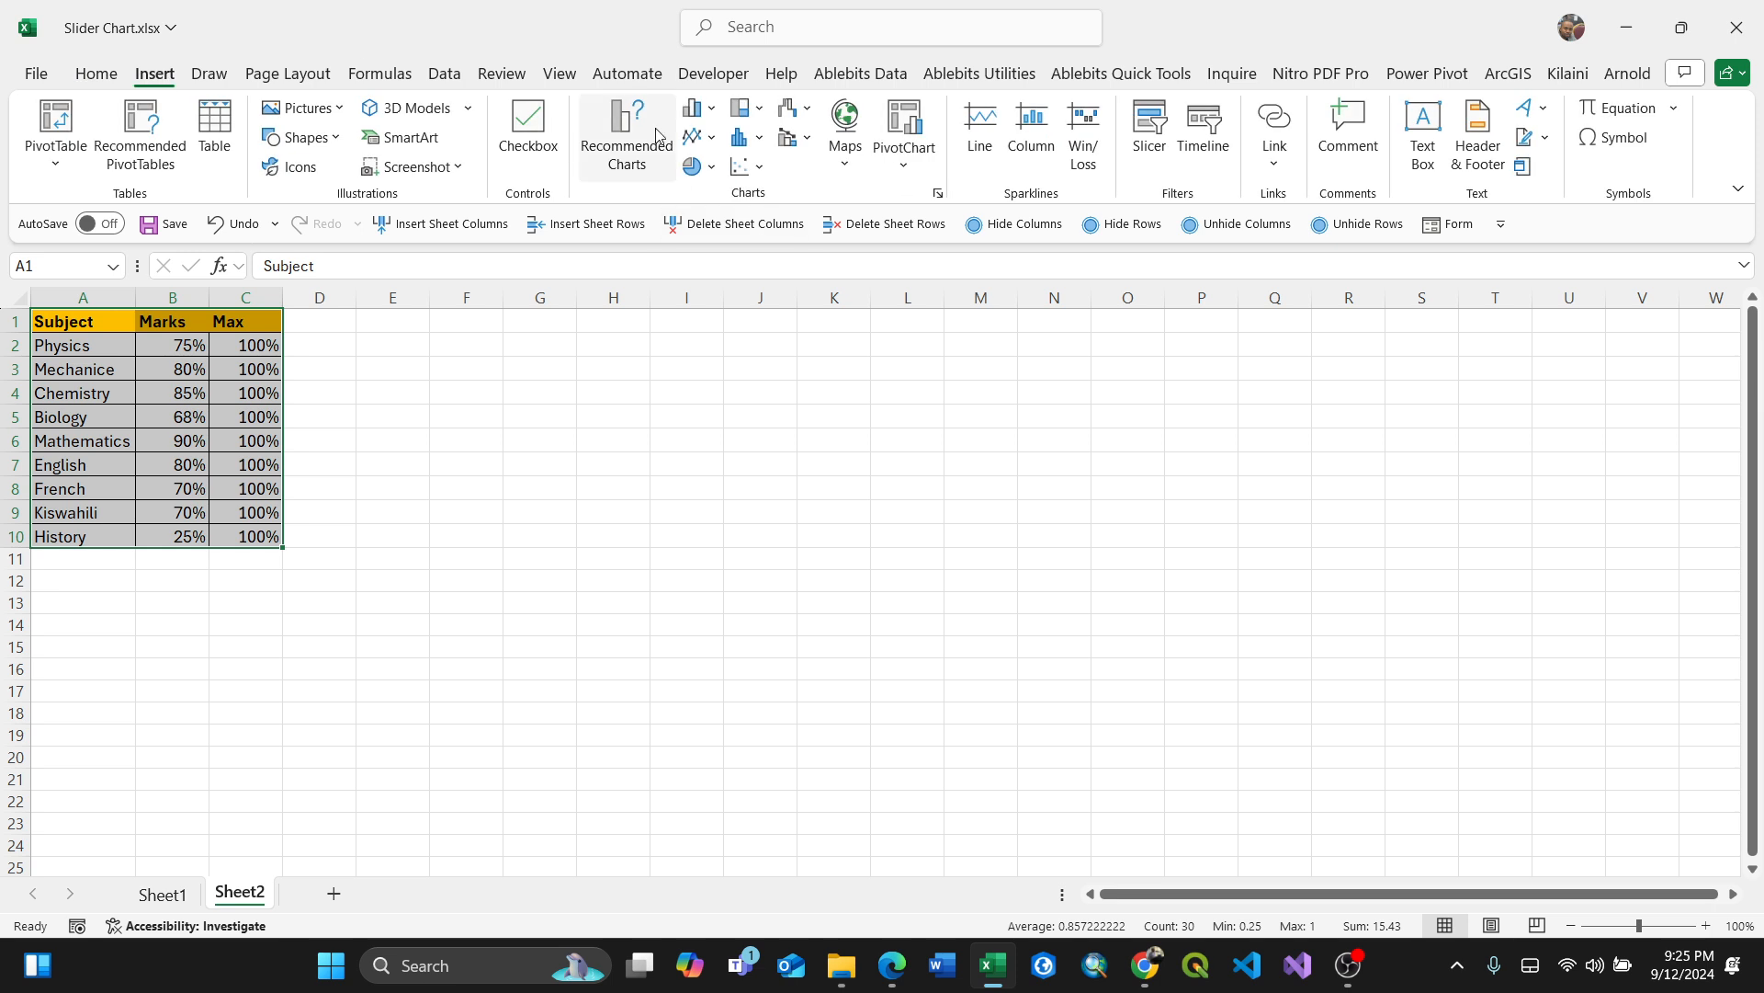
pyautogui.click(646, 158)
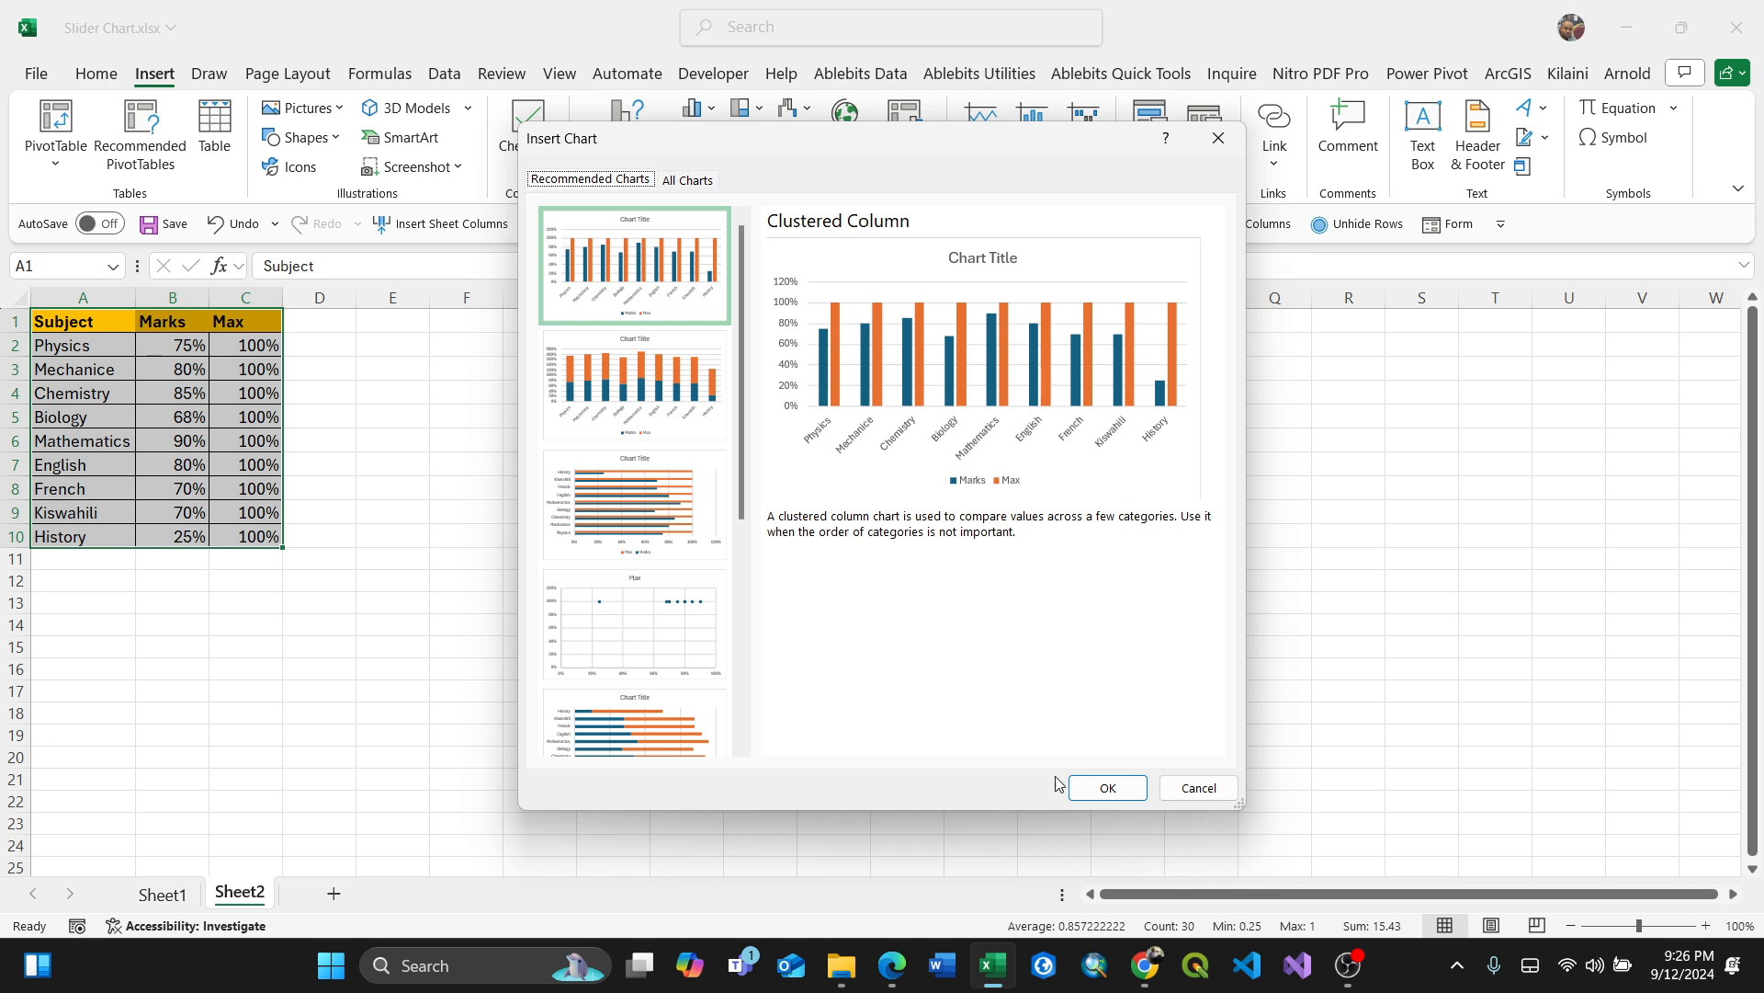
pyautogui.click(1106, 790)
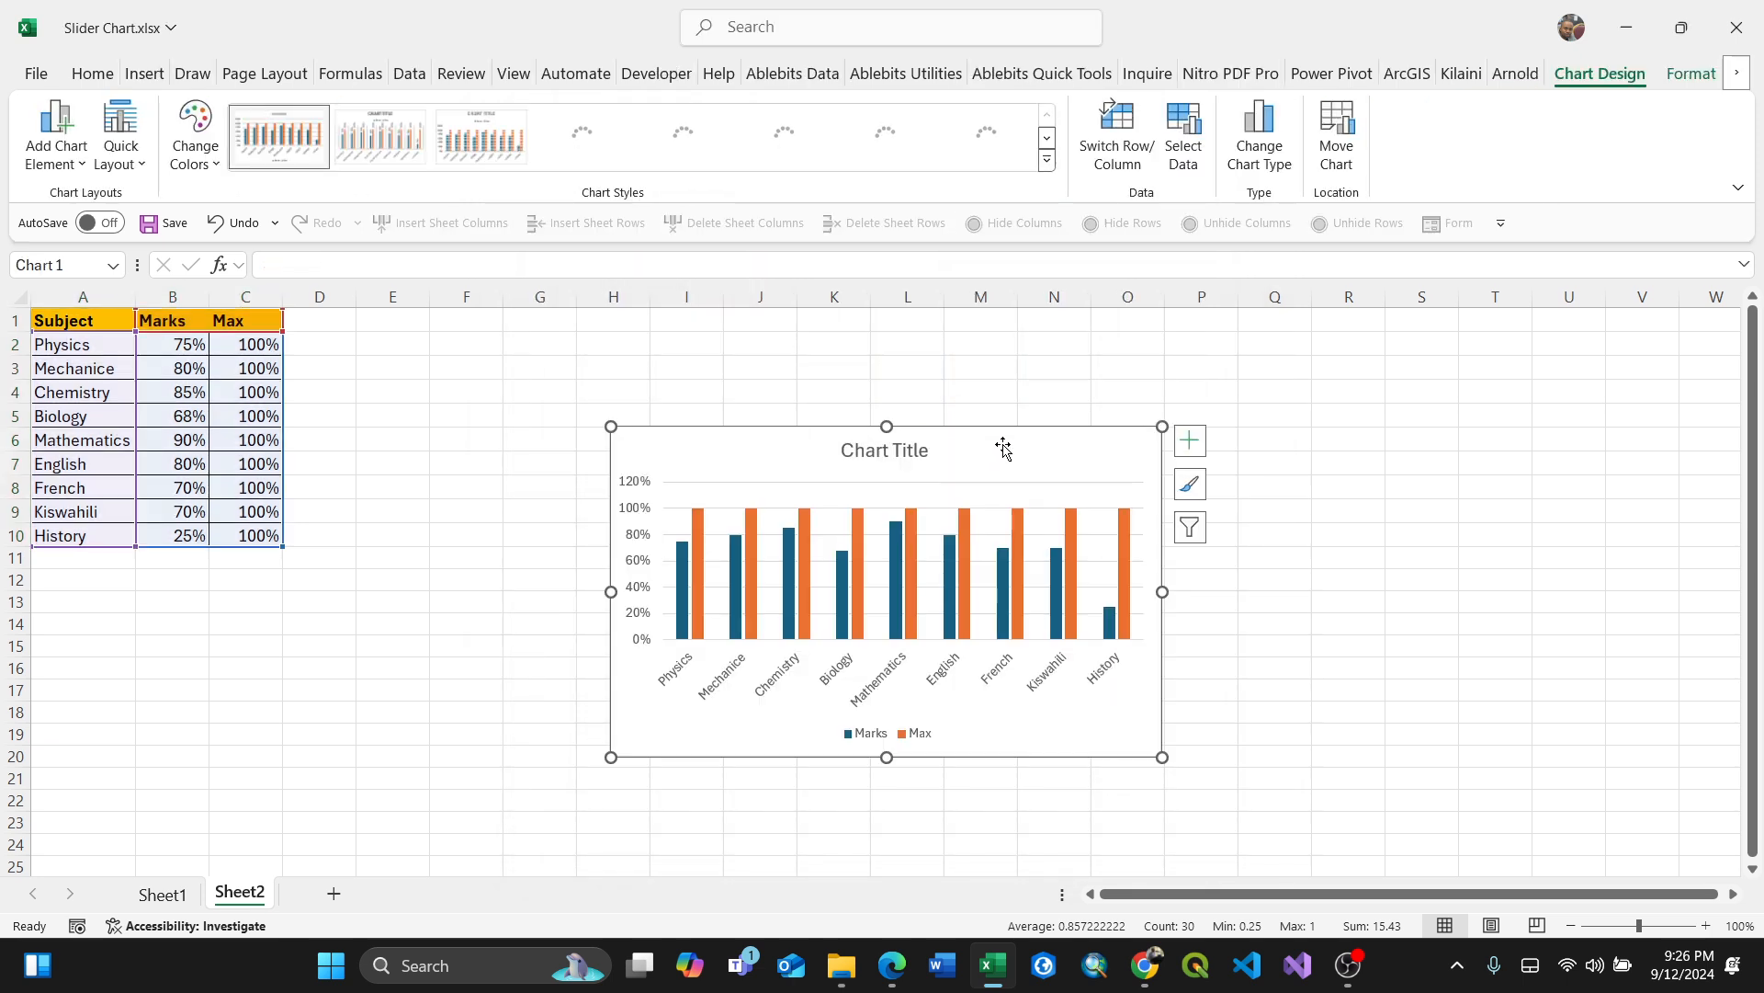
# Step: Move the chart slightly and delete its legend
pyautogui.moveTo(1004, 447); pyautogui.dragTo(934, 429)
pyautogui.click(829, 717)
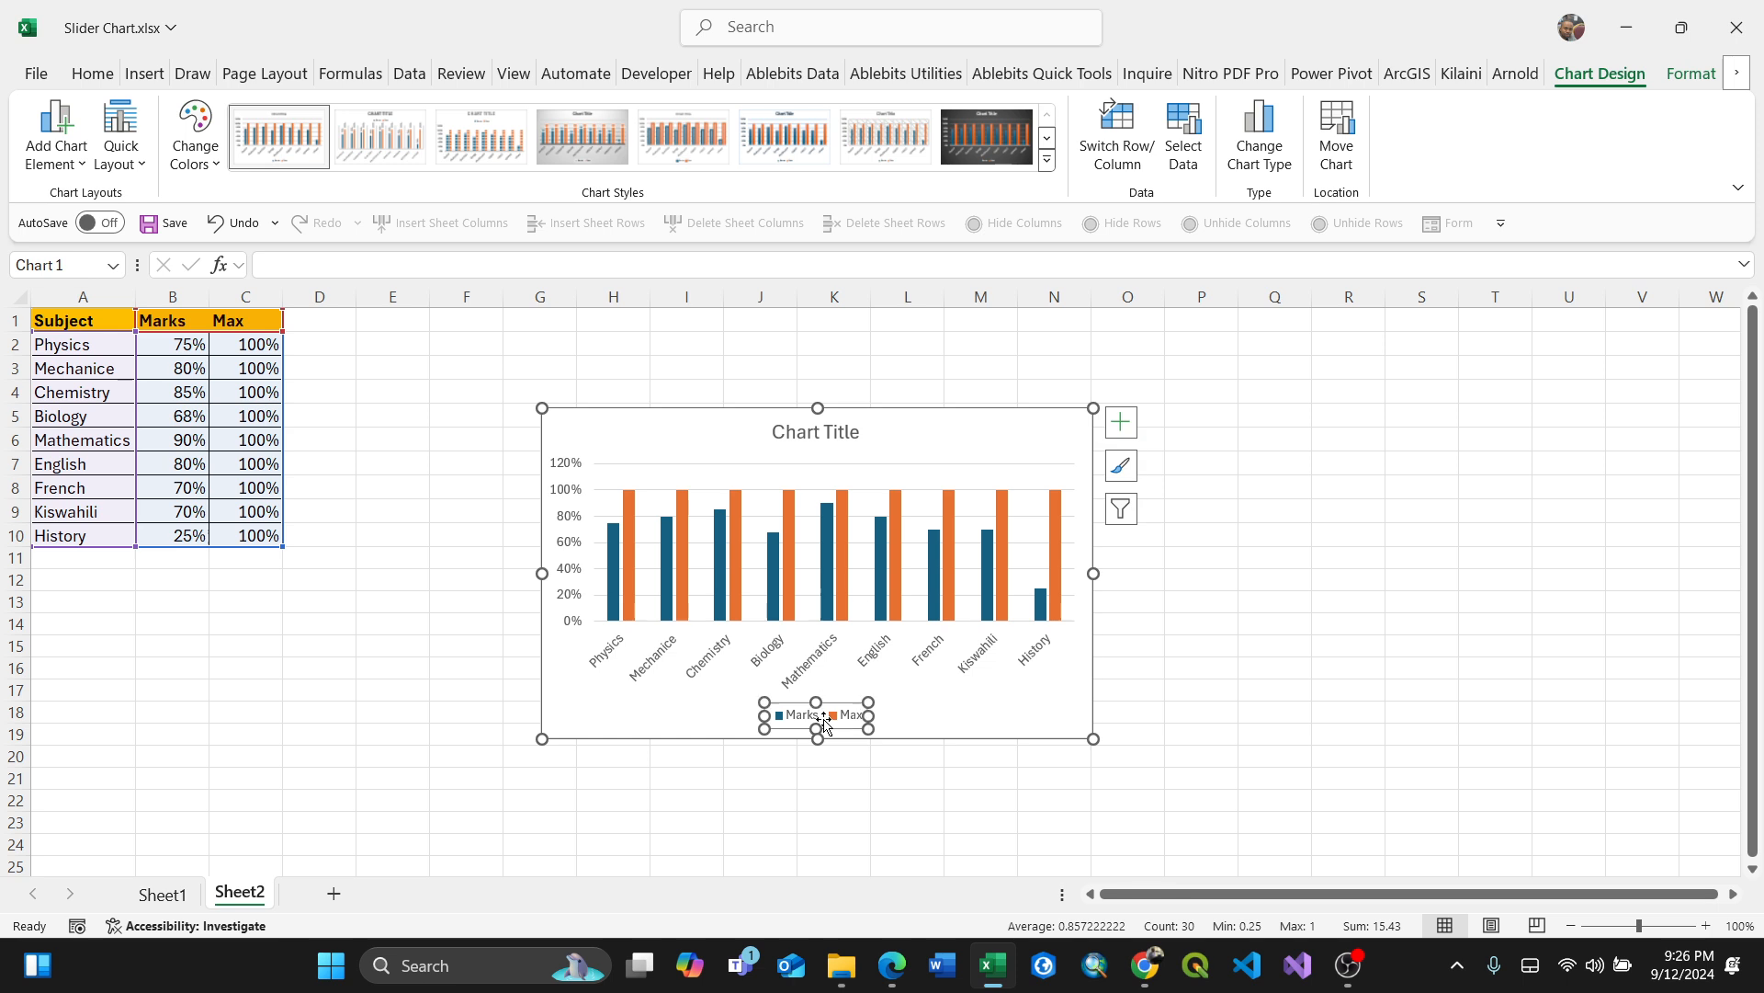
pyautogui.press('Delete')
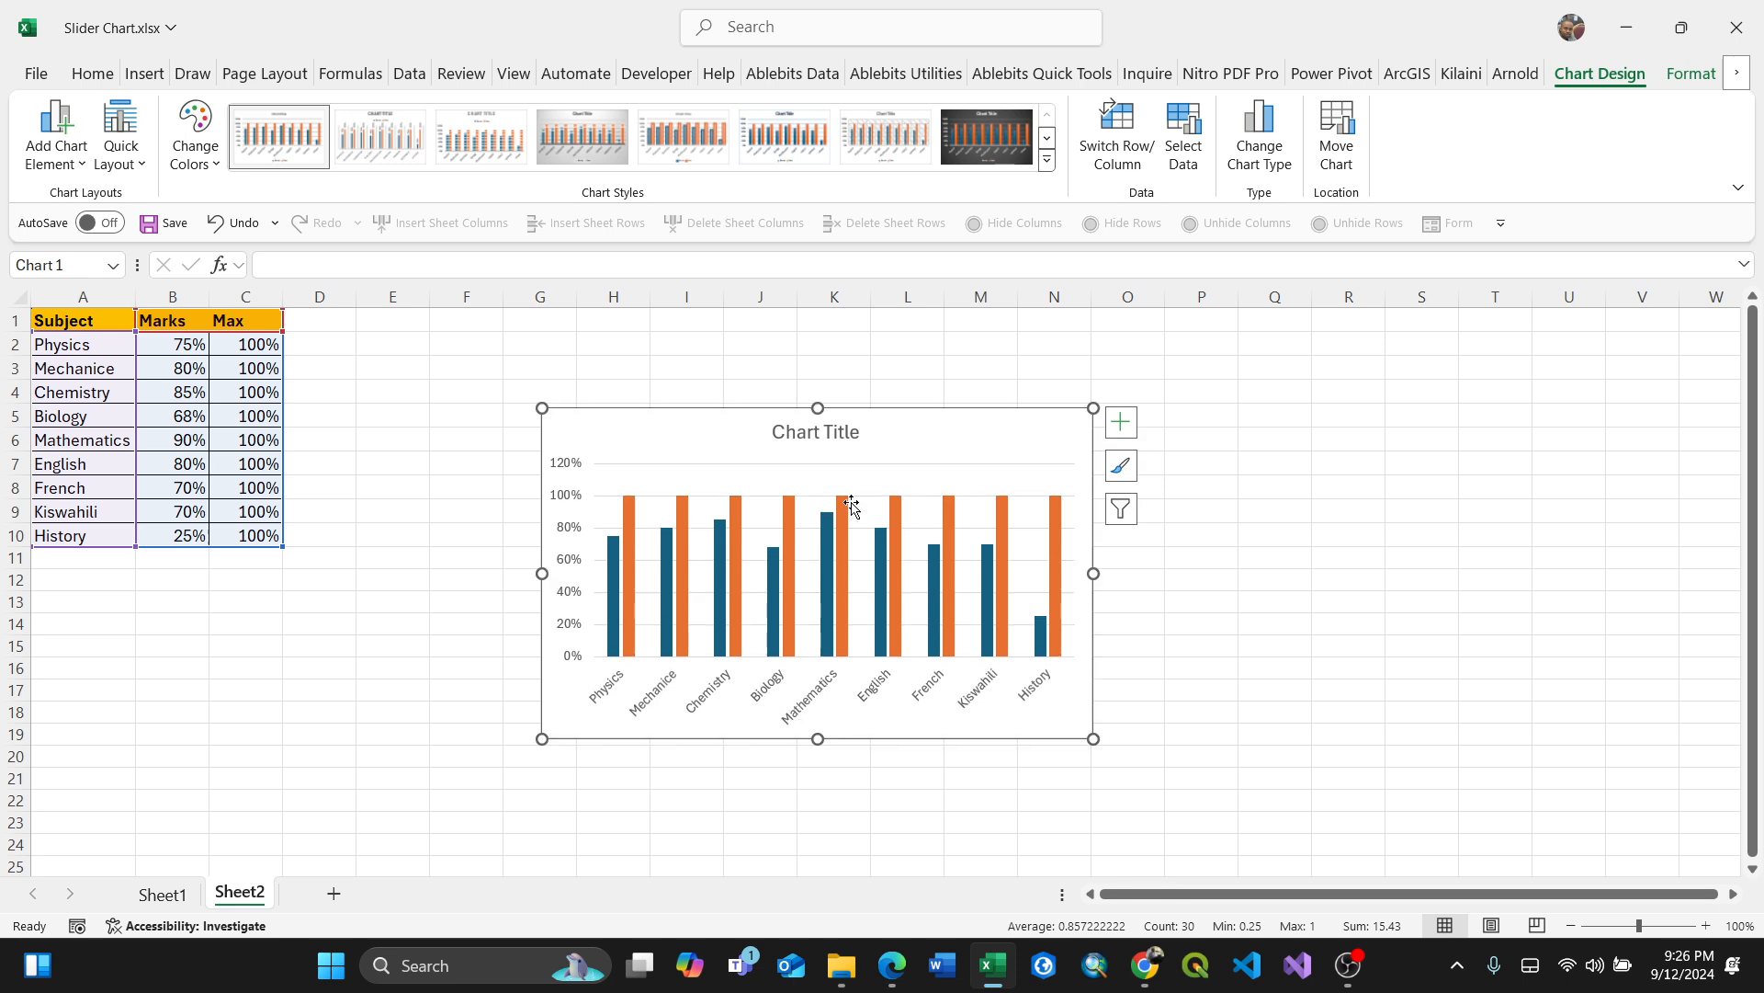
# Step: Delete the chart title and the vertical value axis
pyautogui.click(823, 425)
pyautogui.press('Delete')
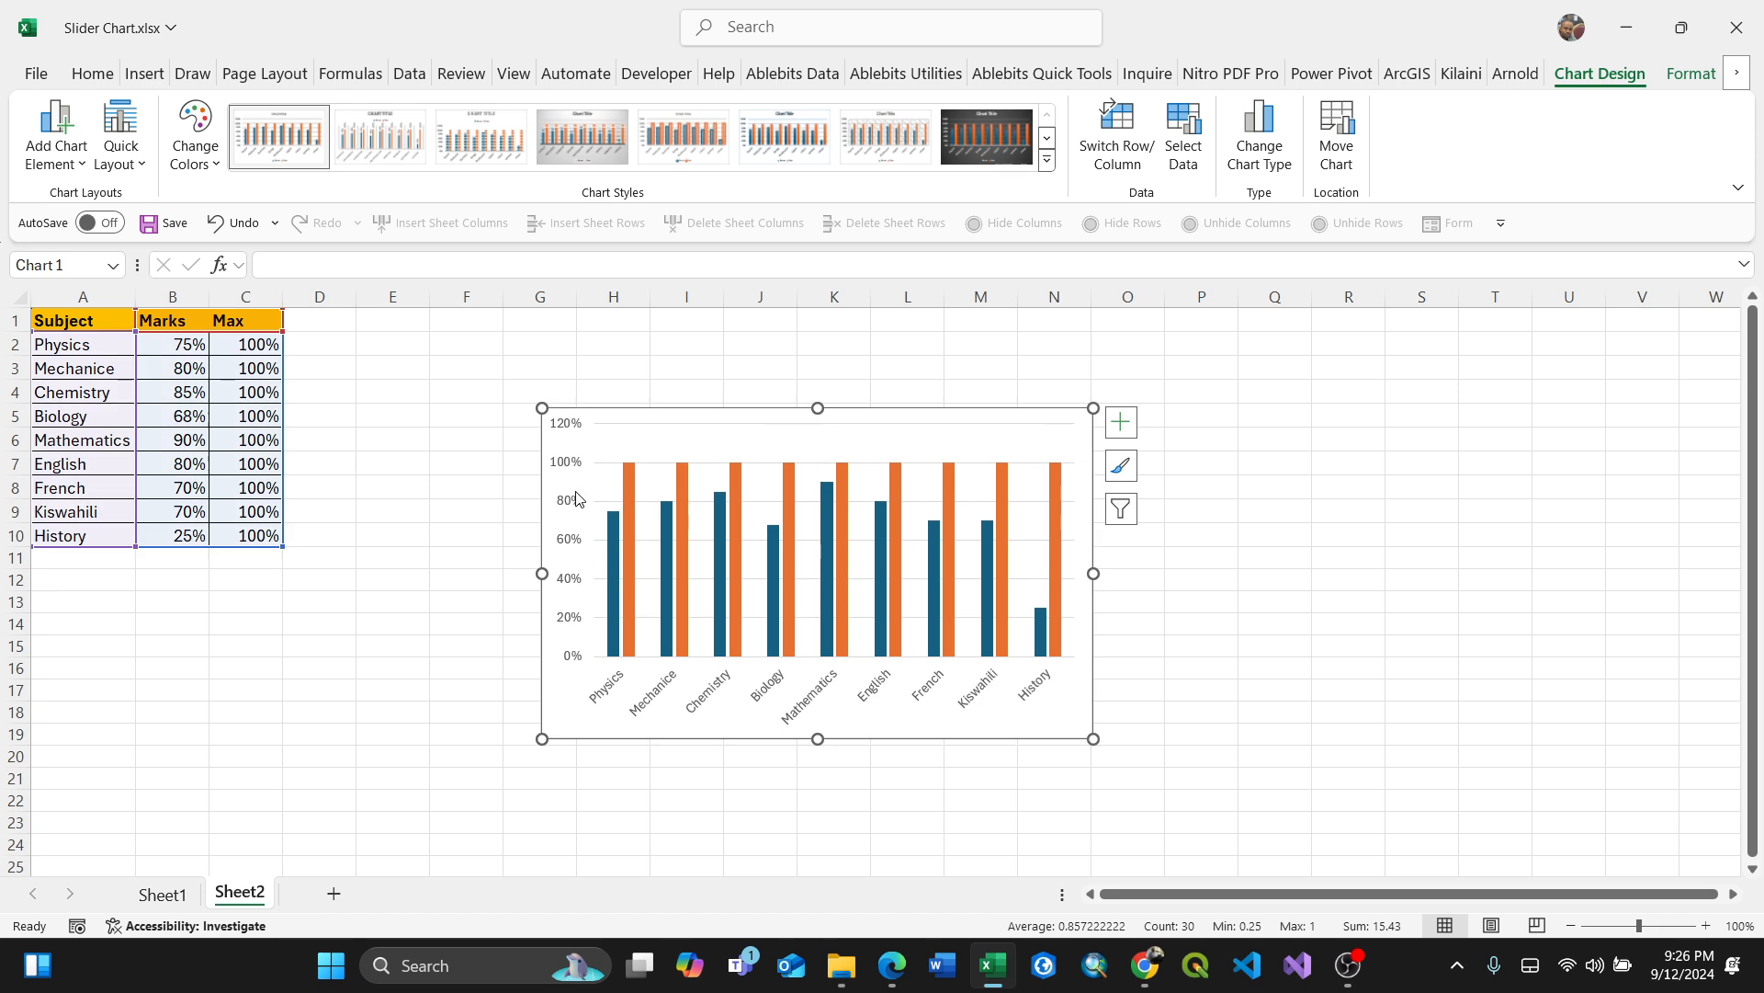
pyautogui.click(567, 474)
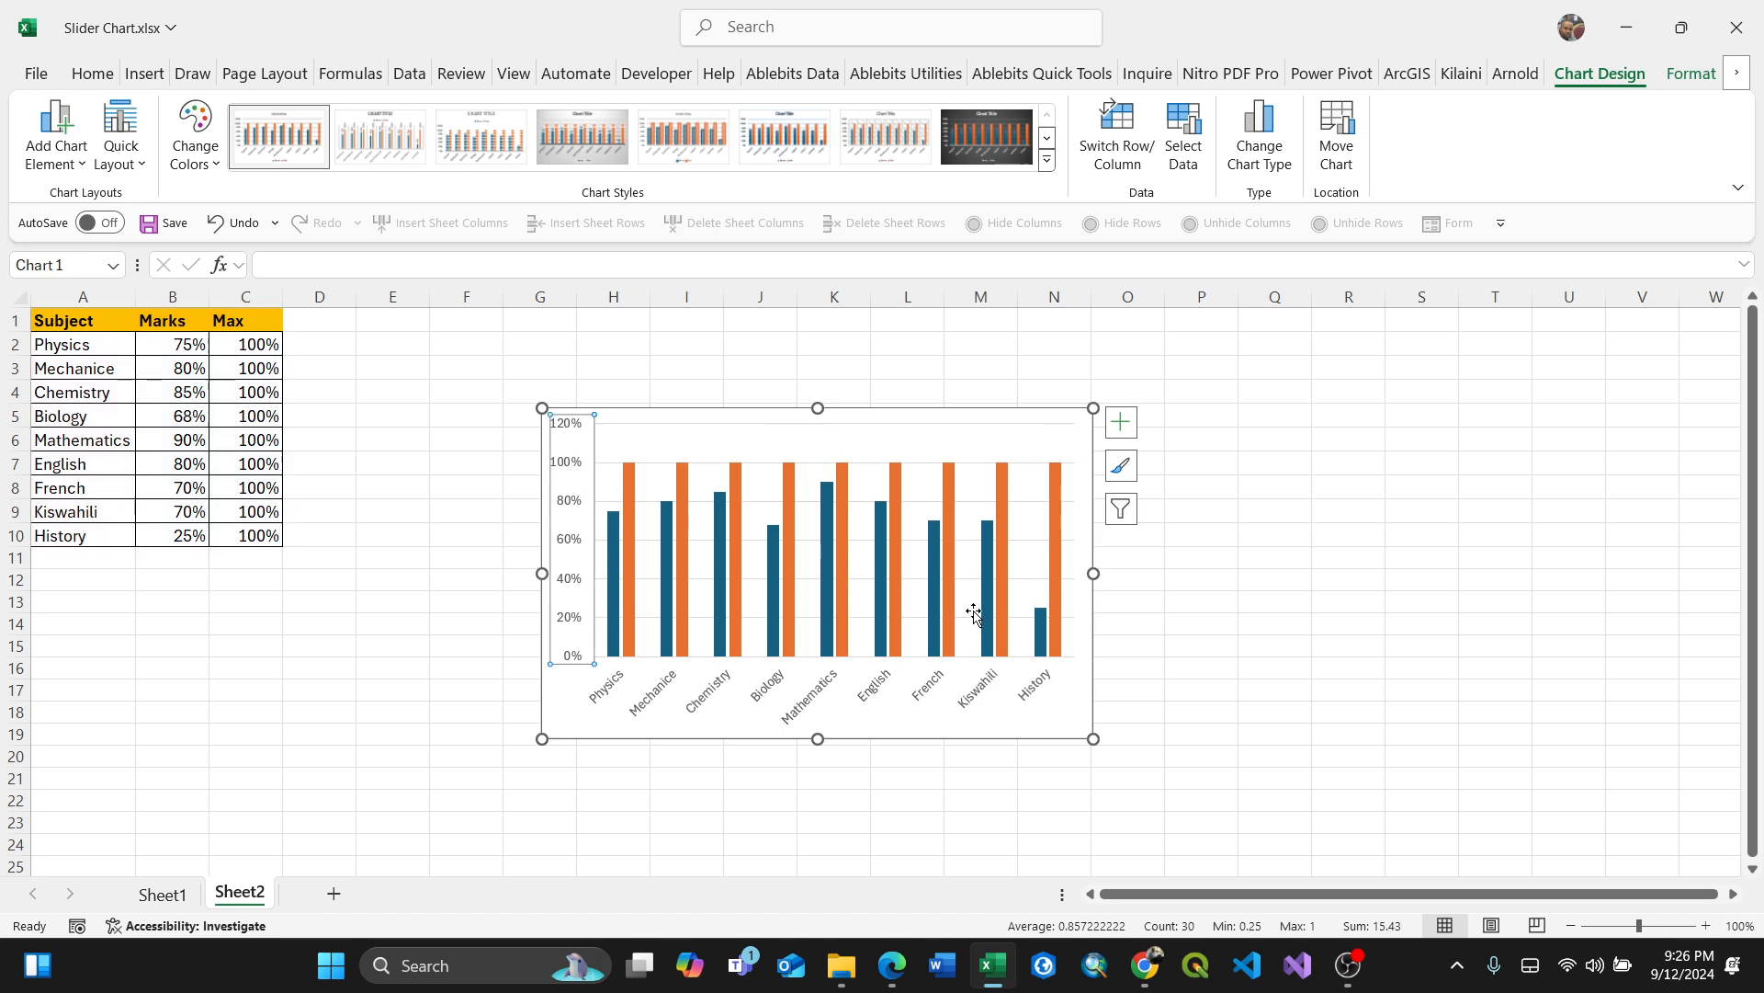
pyautogui.press('Delete')
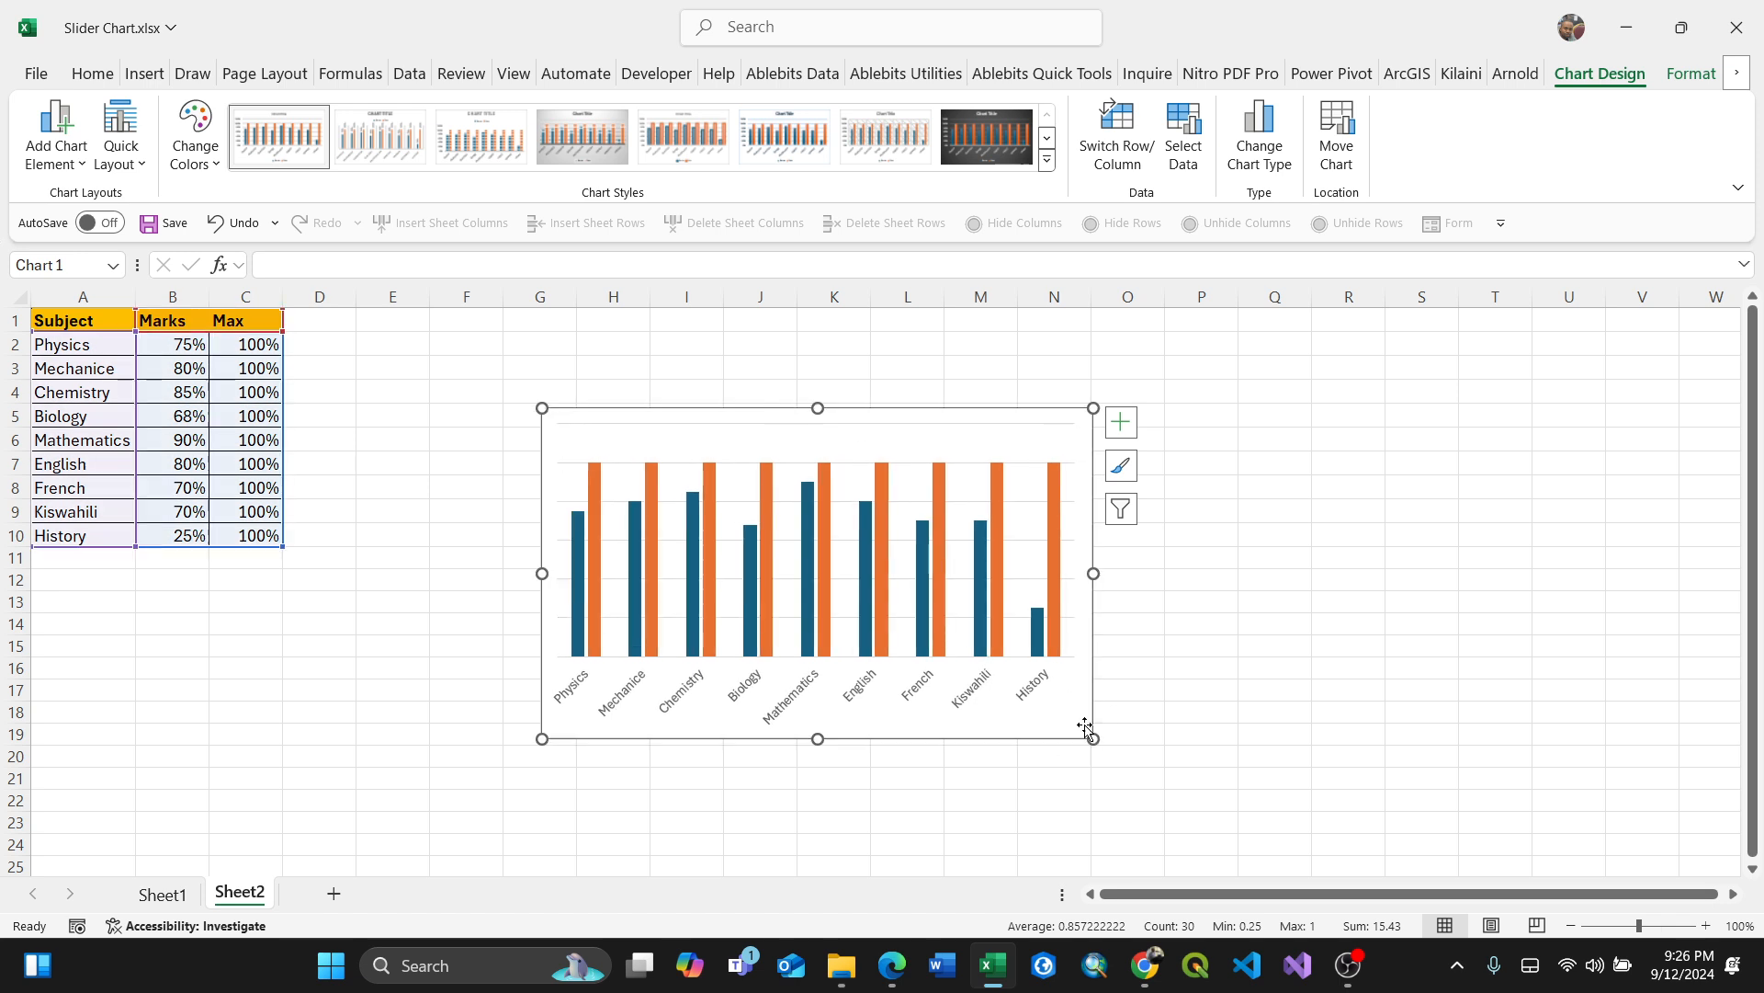
# Step: Enlarge the chart and reposition it up and to the left
pyautogui.moveTo(1095, 741); pyautogui.dragTo(1185, 787)
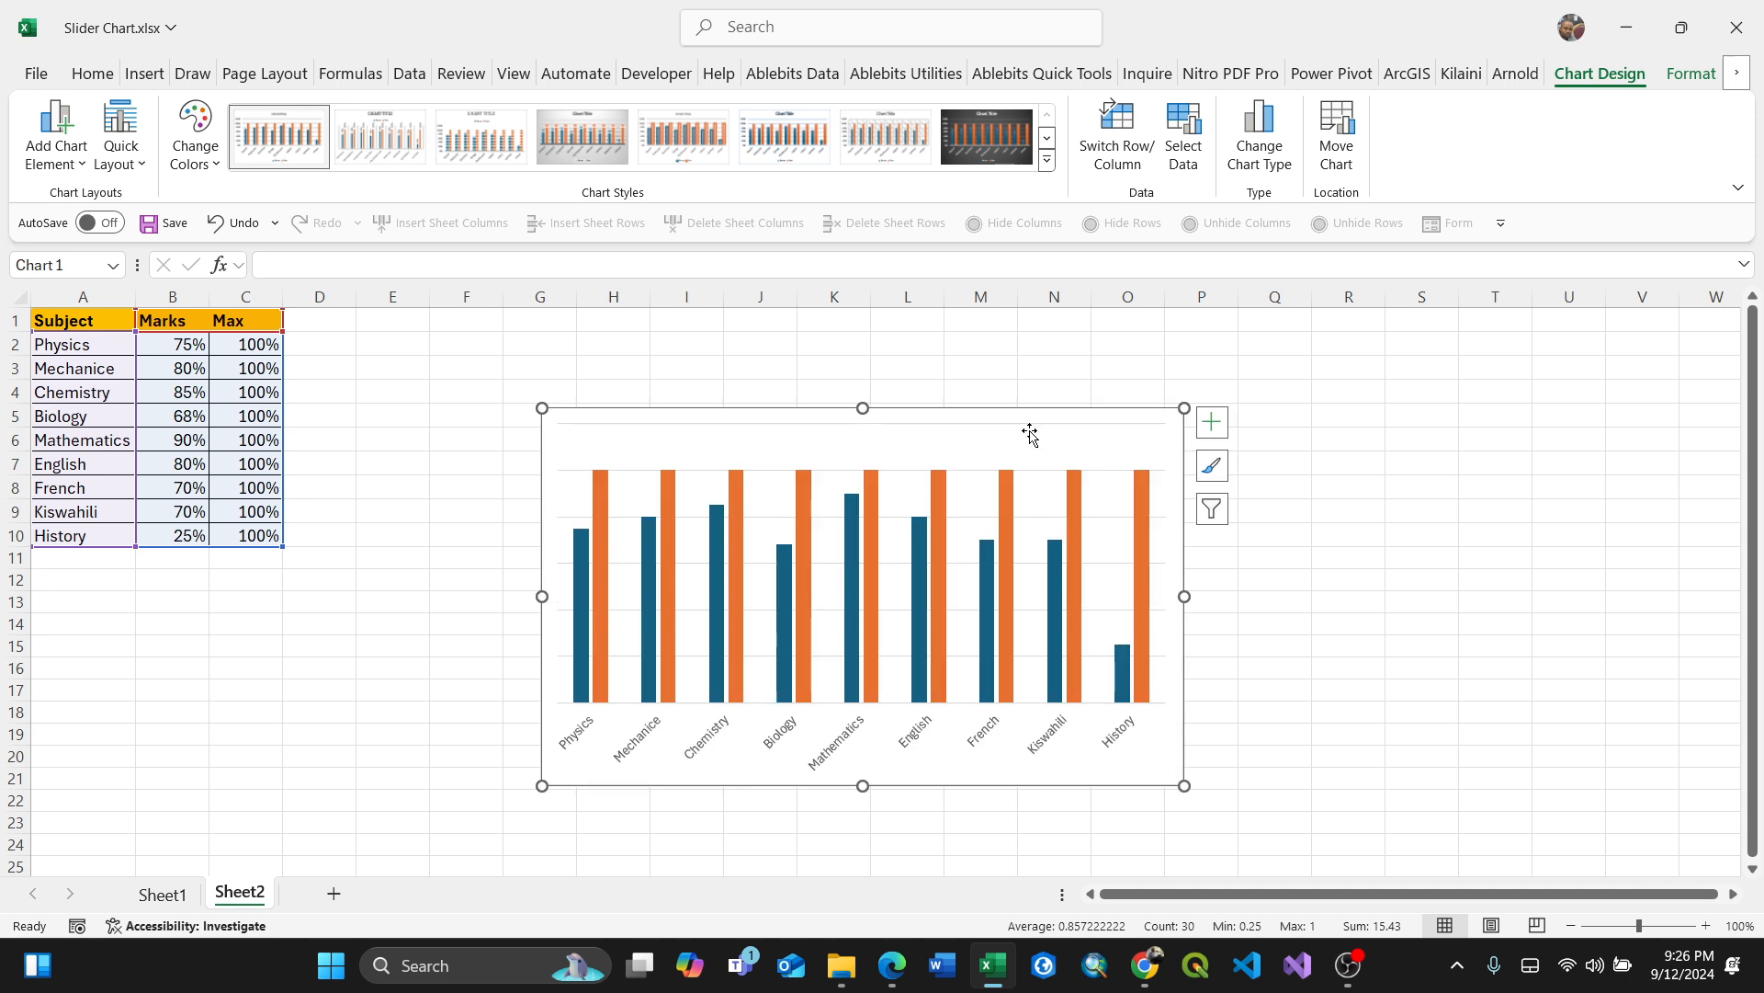
pyautogui.moveTo(1051, 409); pyautogui.dragTo(982, 372)
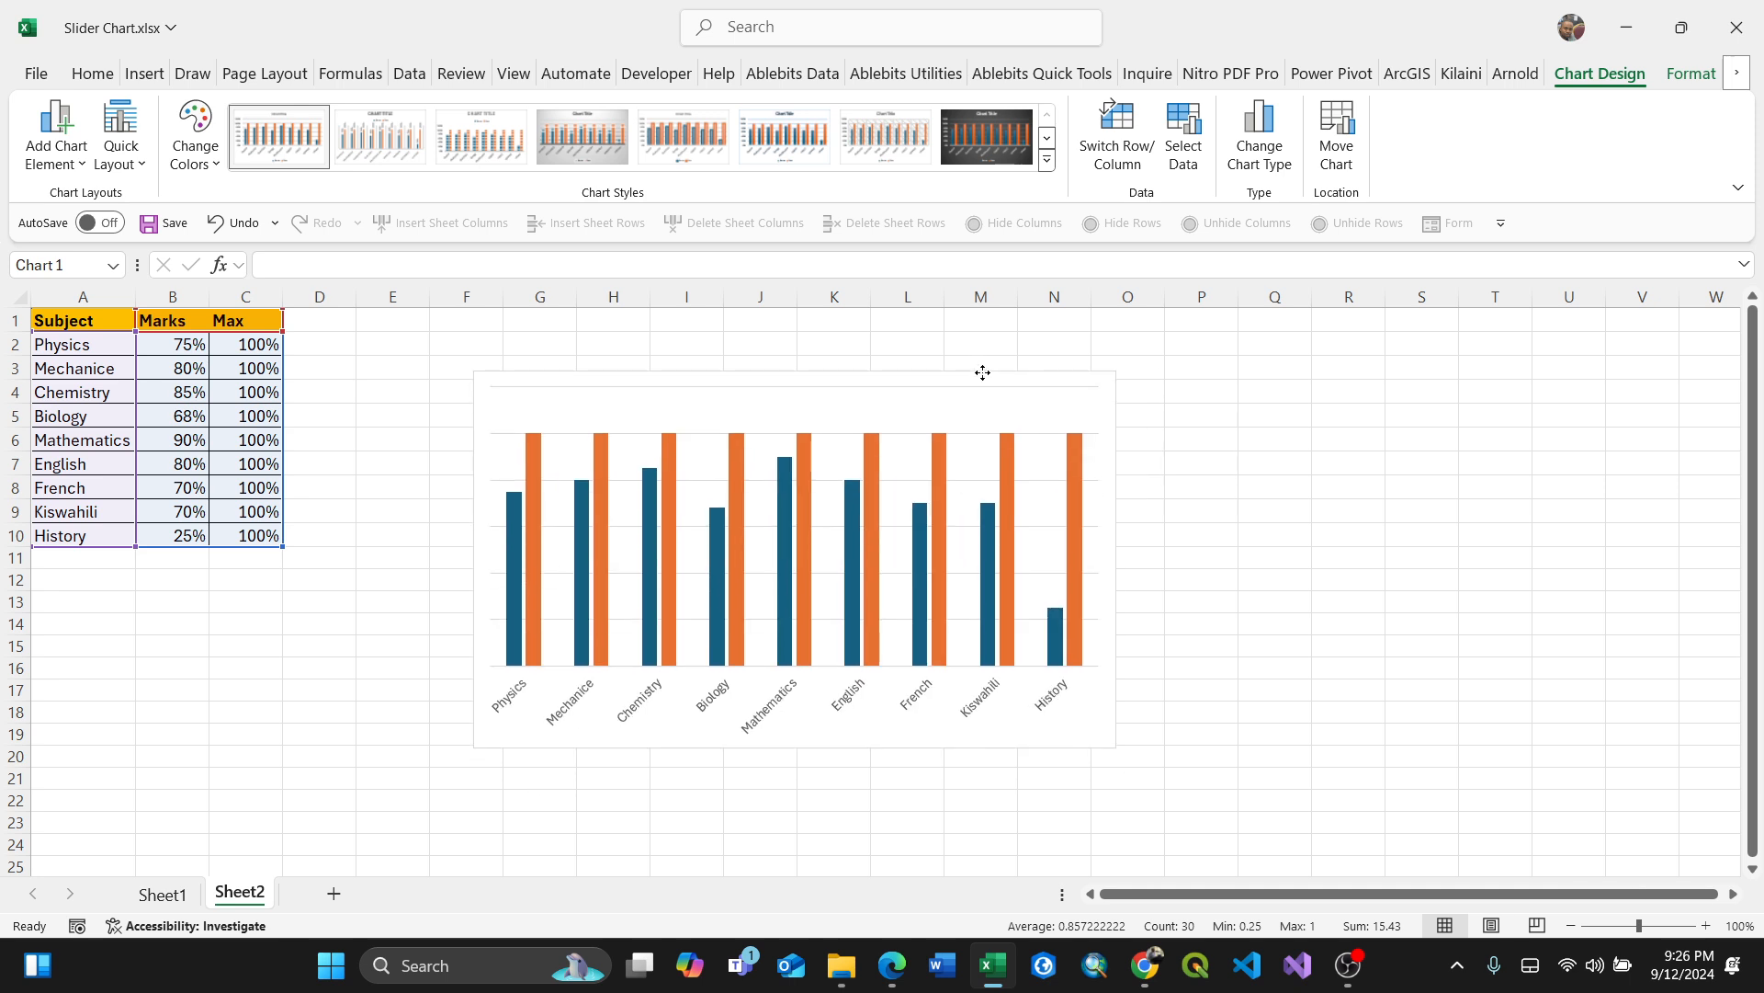
# Step: Set the Max series bars to no fill
pyautogui.click(1077, 556)
pyautogui.rightClick(1077, 556)
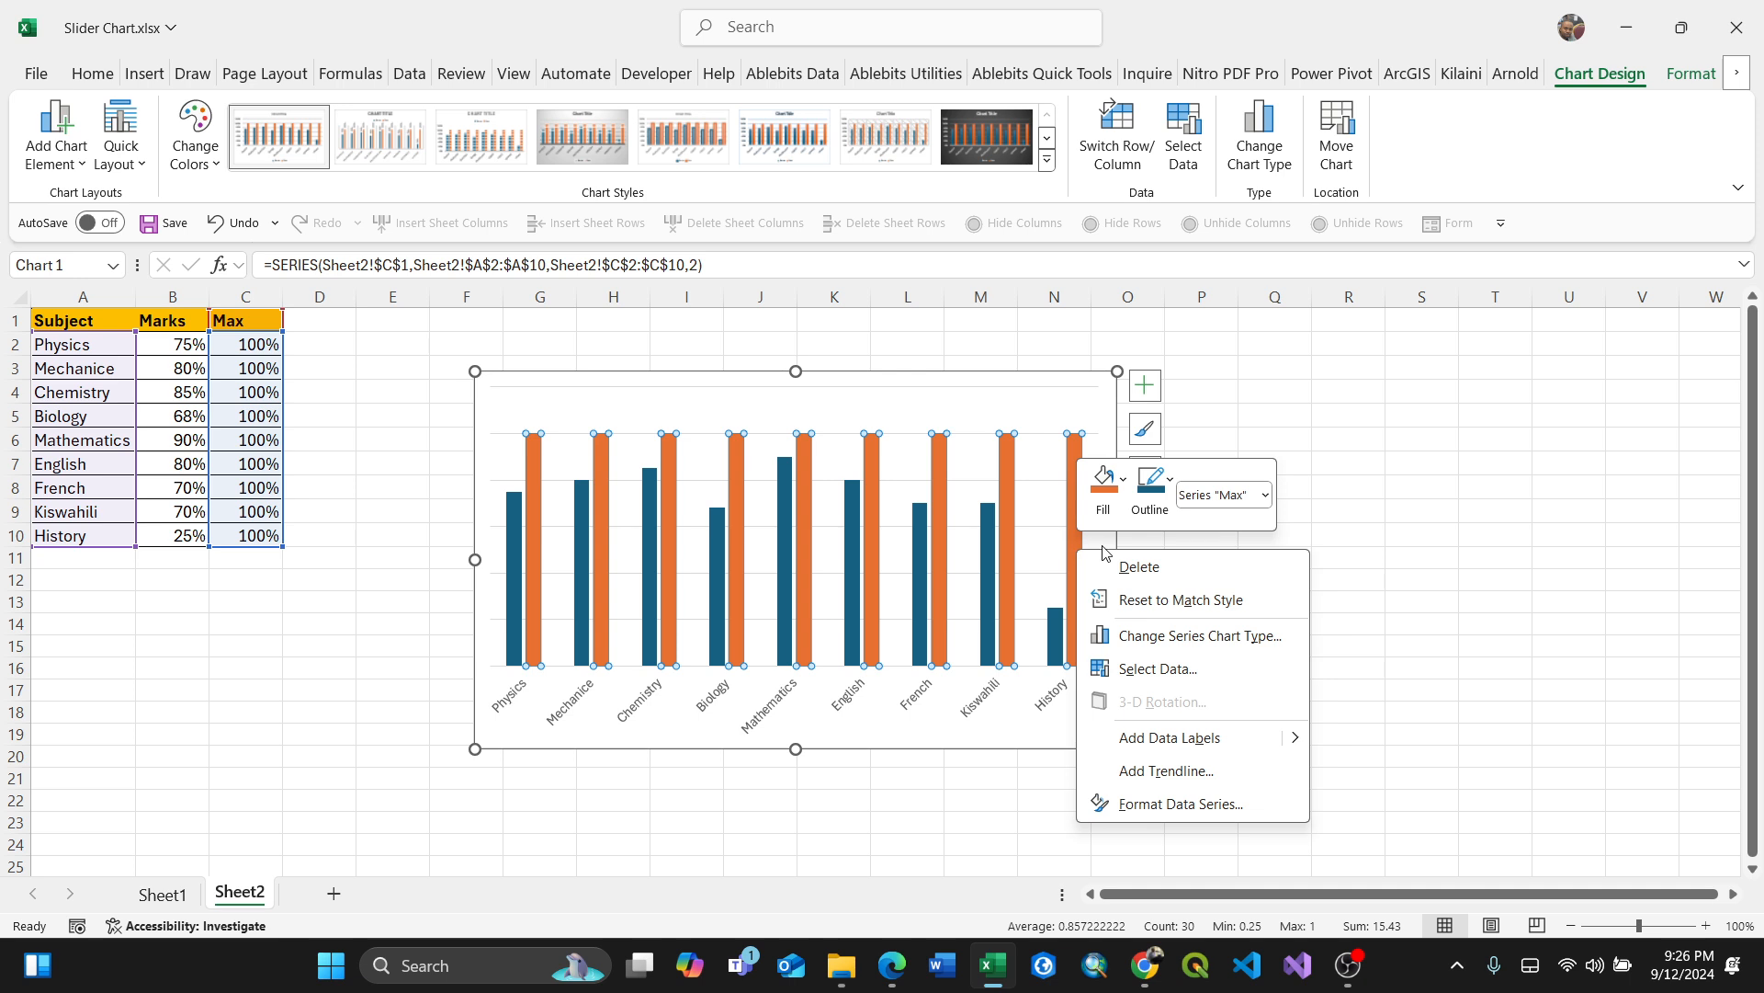
pyautogui.click(1123, 479)
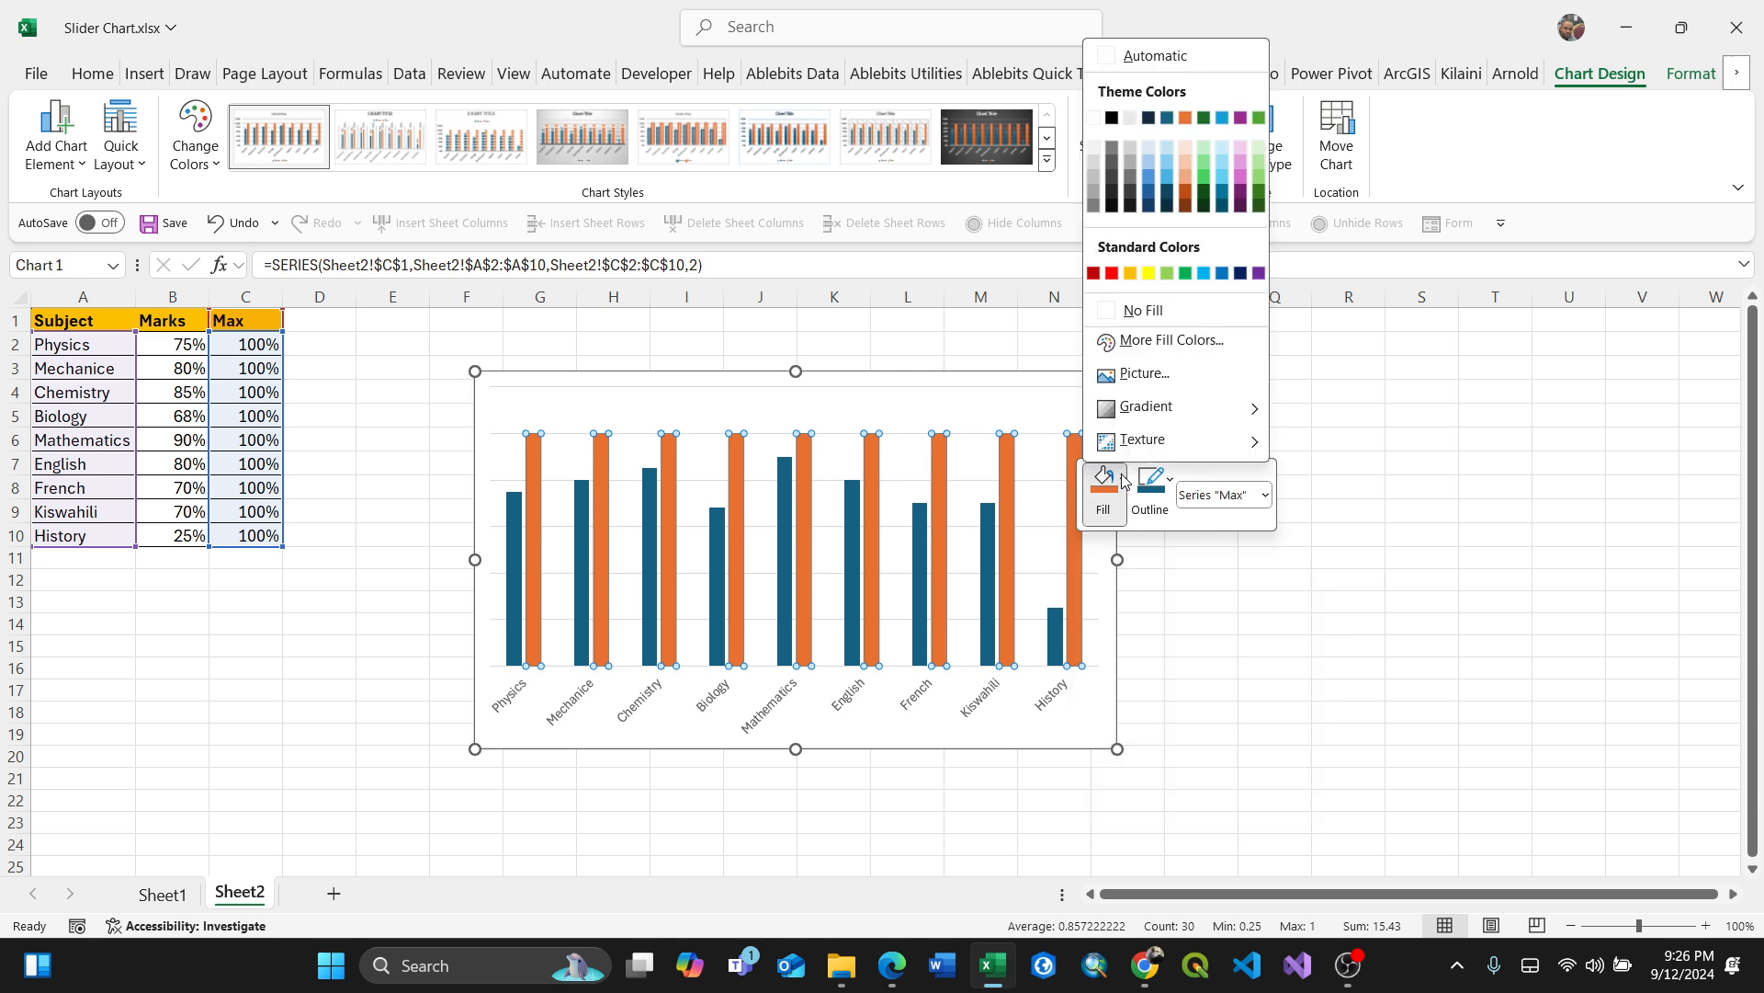
pyautogui.click(1156, 307)
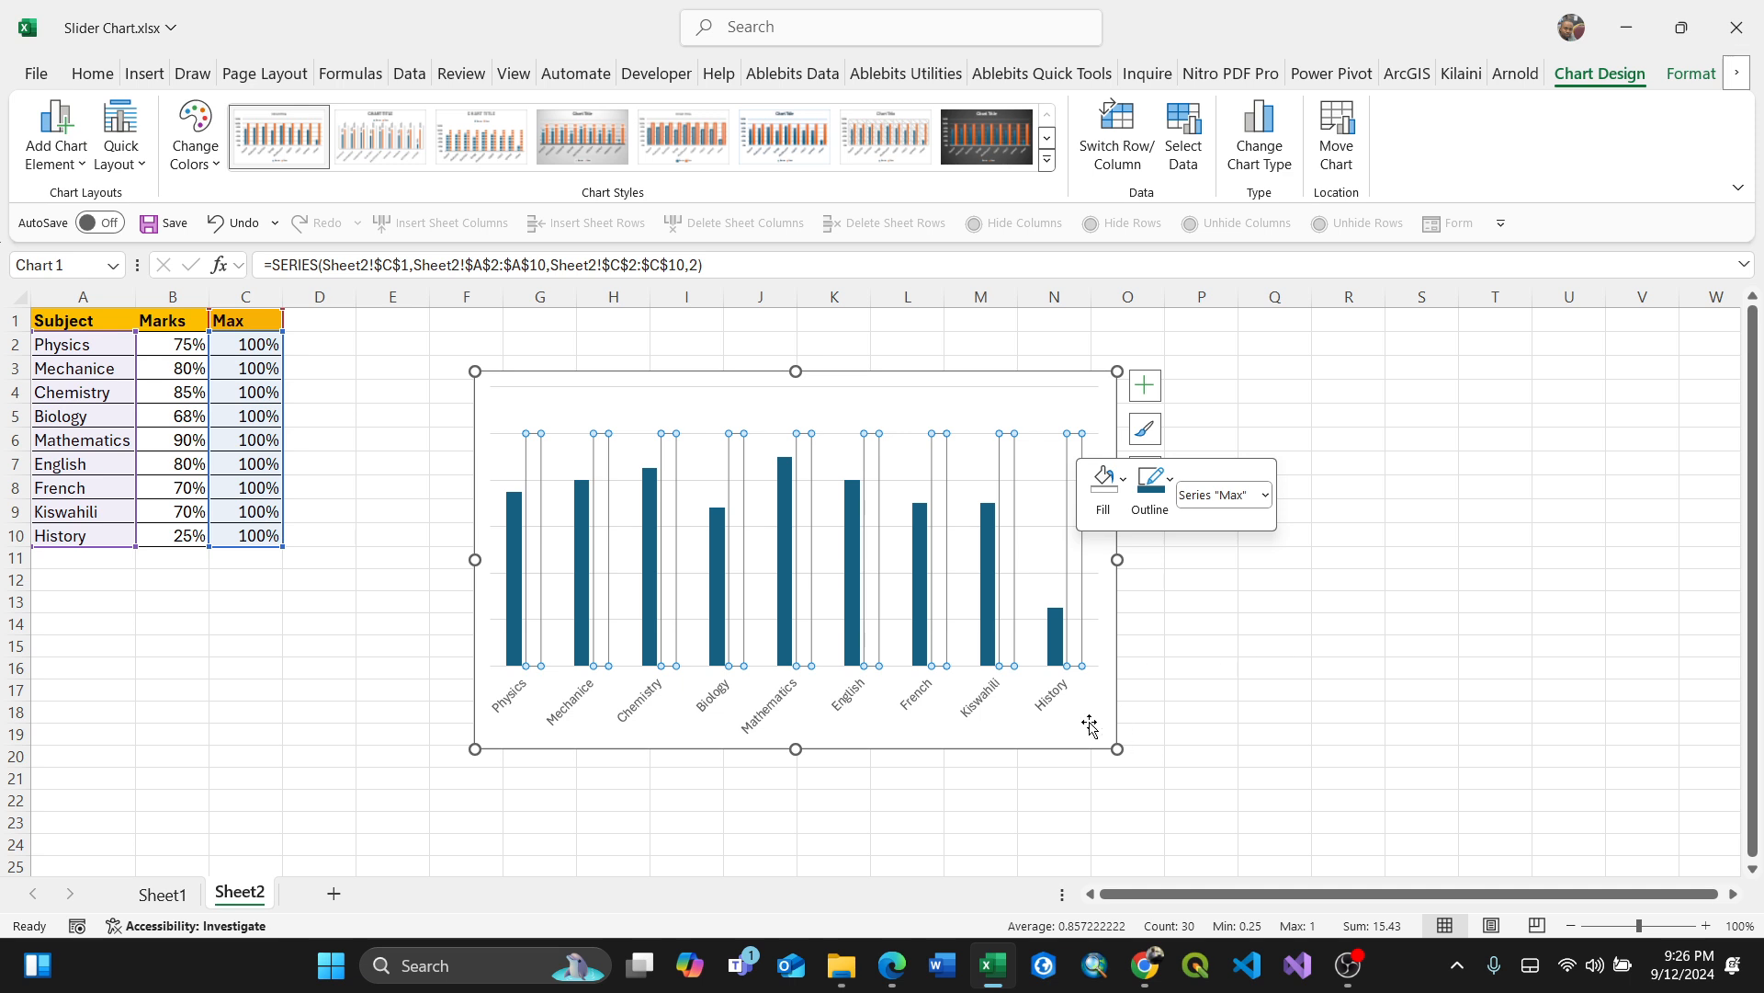
# Step: Give the Marks series bars a green outline
pyautogui.click(990, 529)
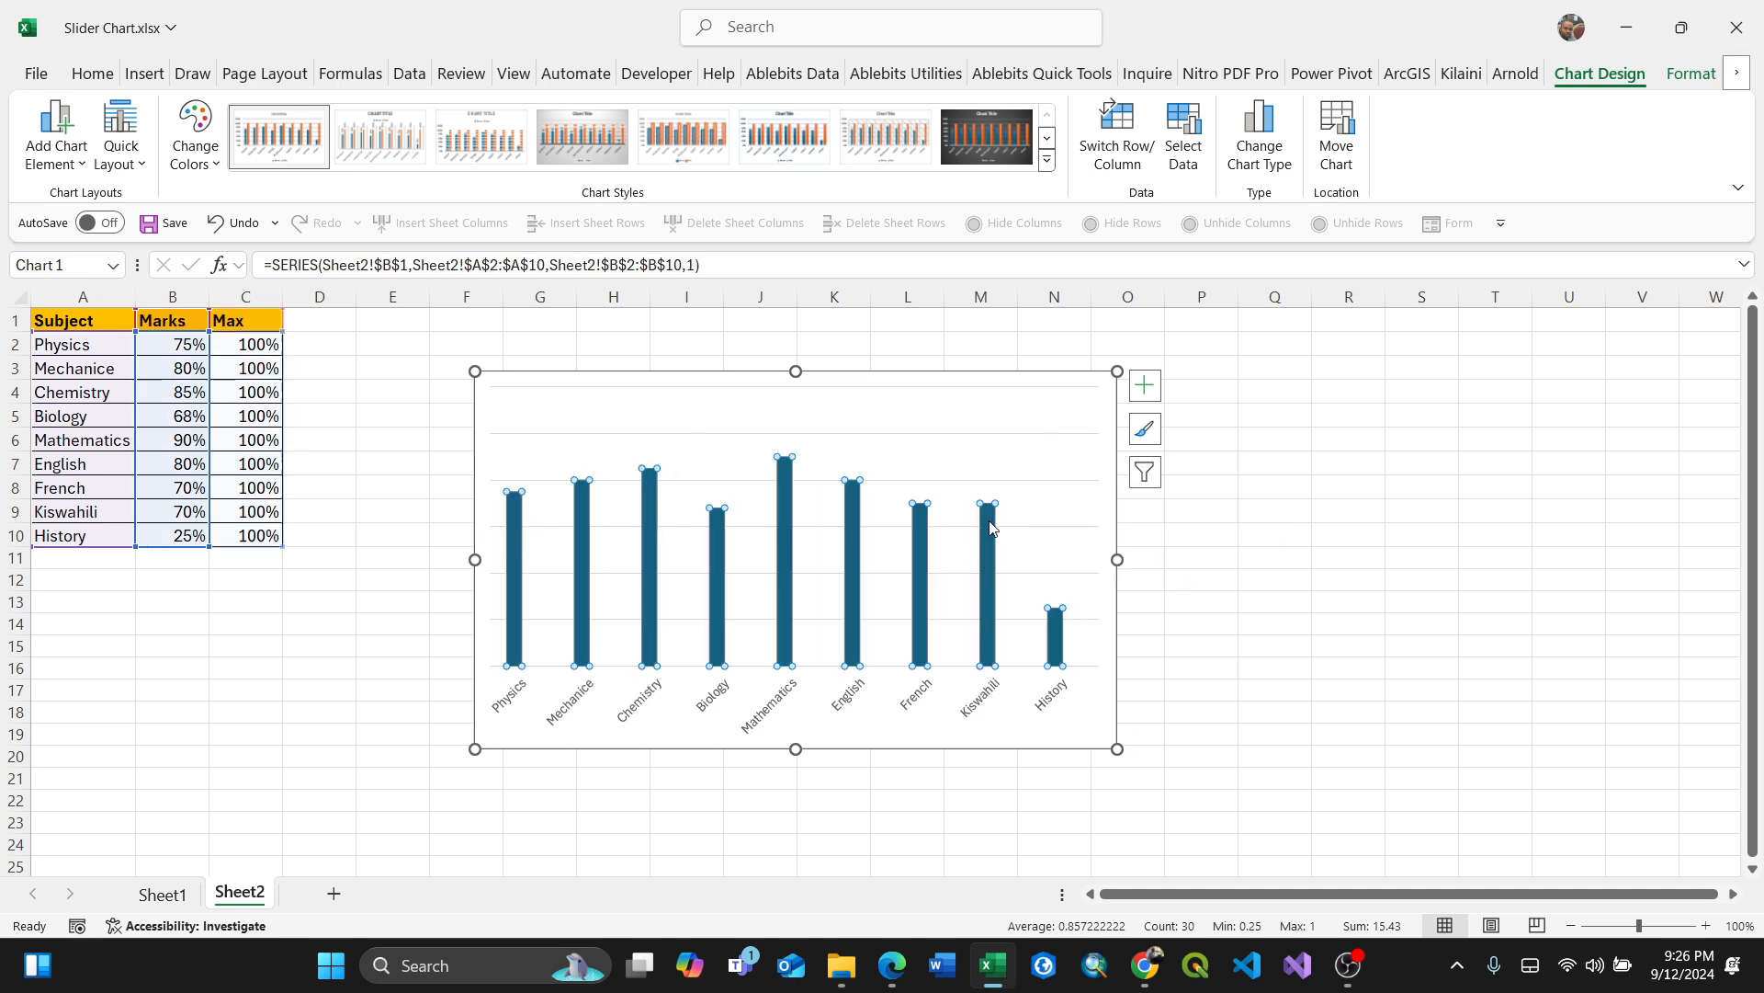
pyautogui.click(1090, 685)
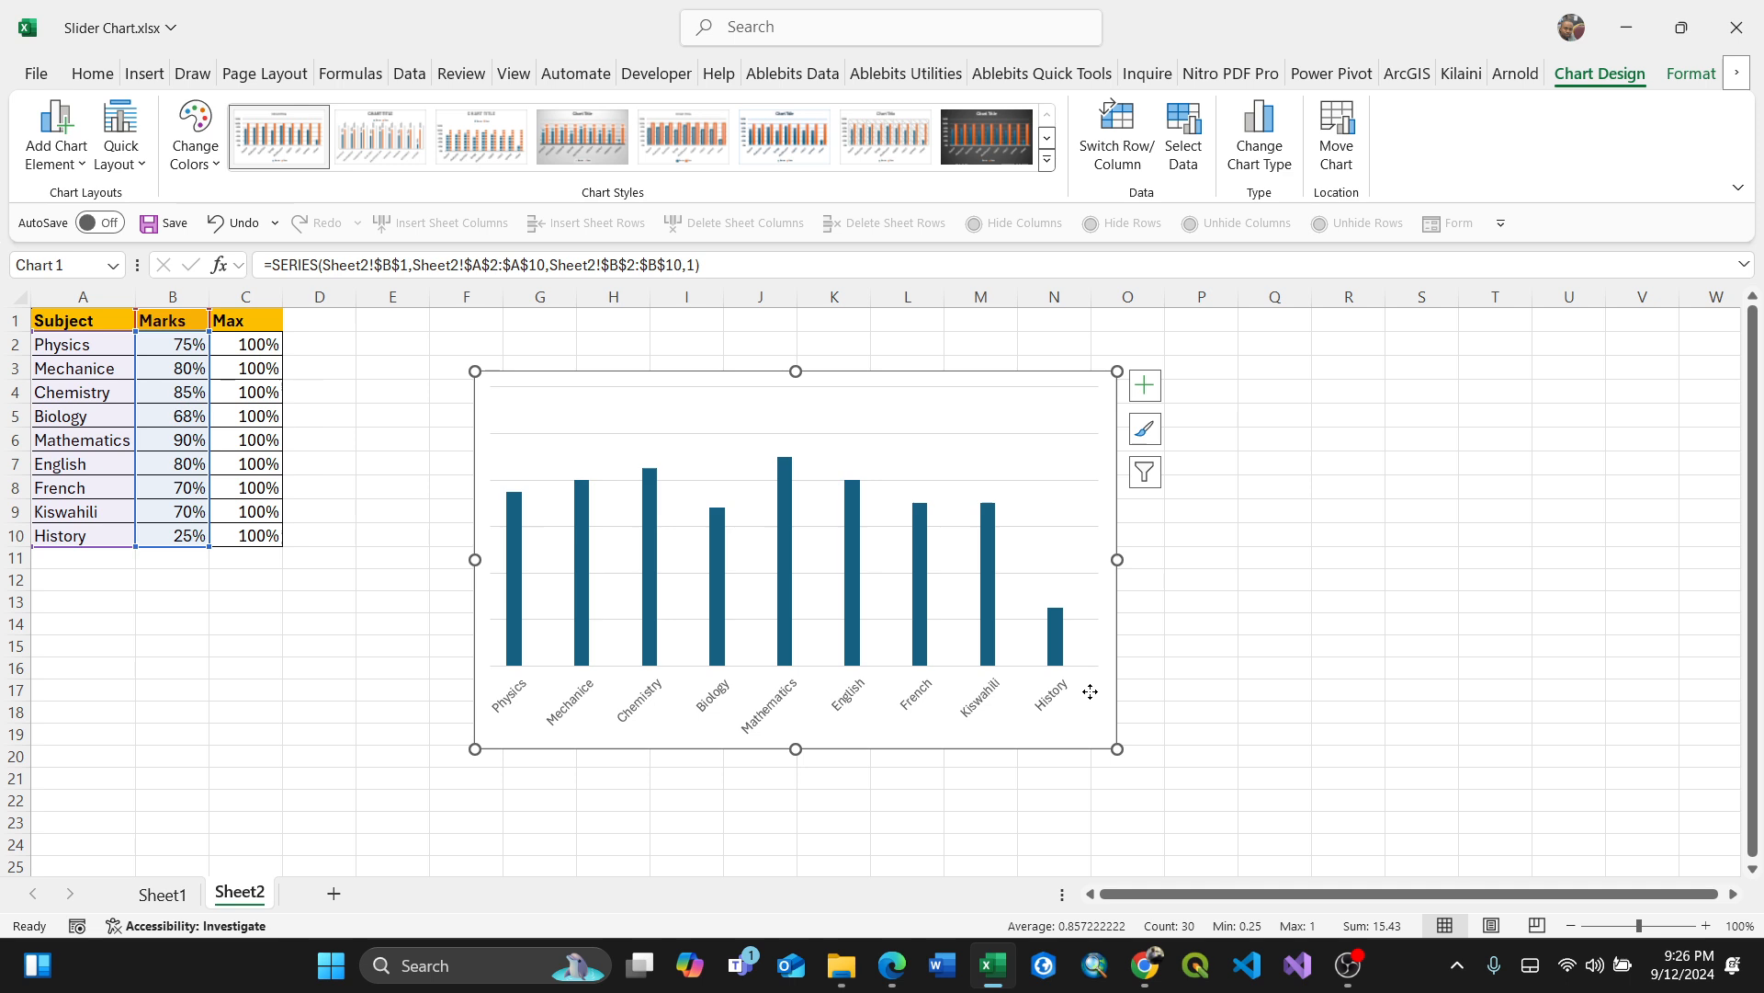
pyautogui.click(1084, 637)
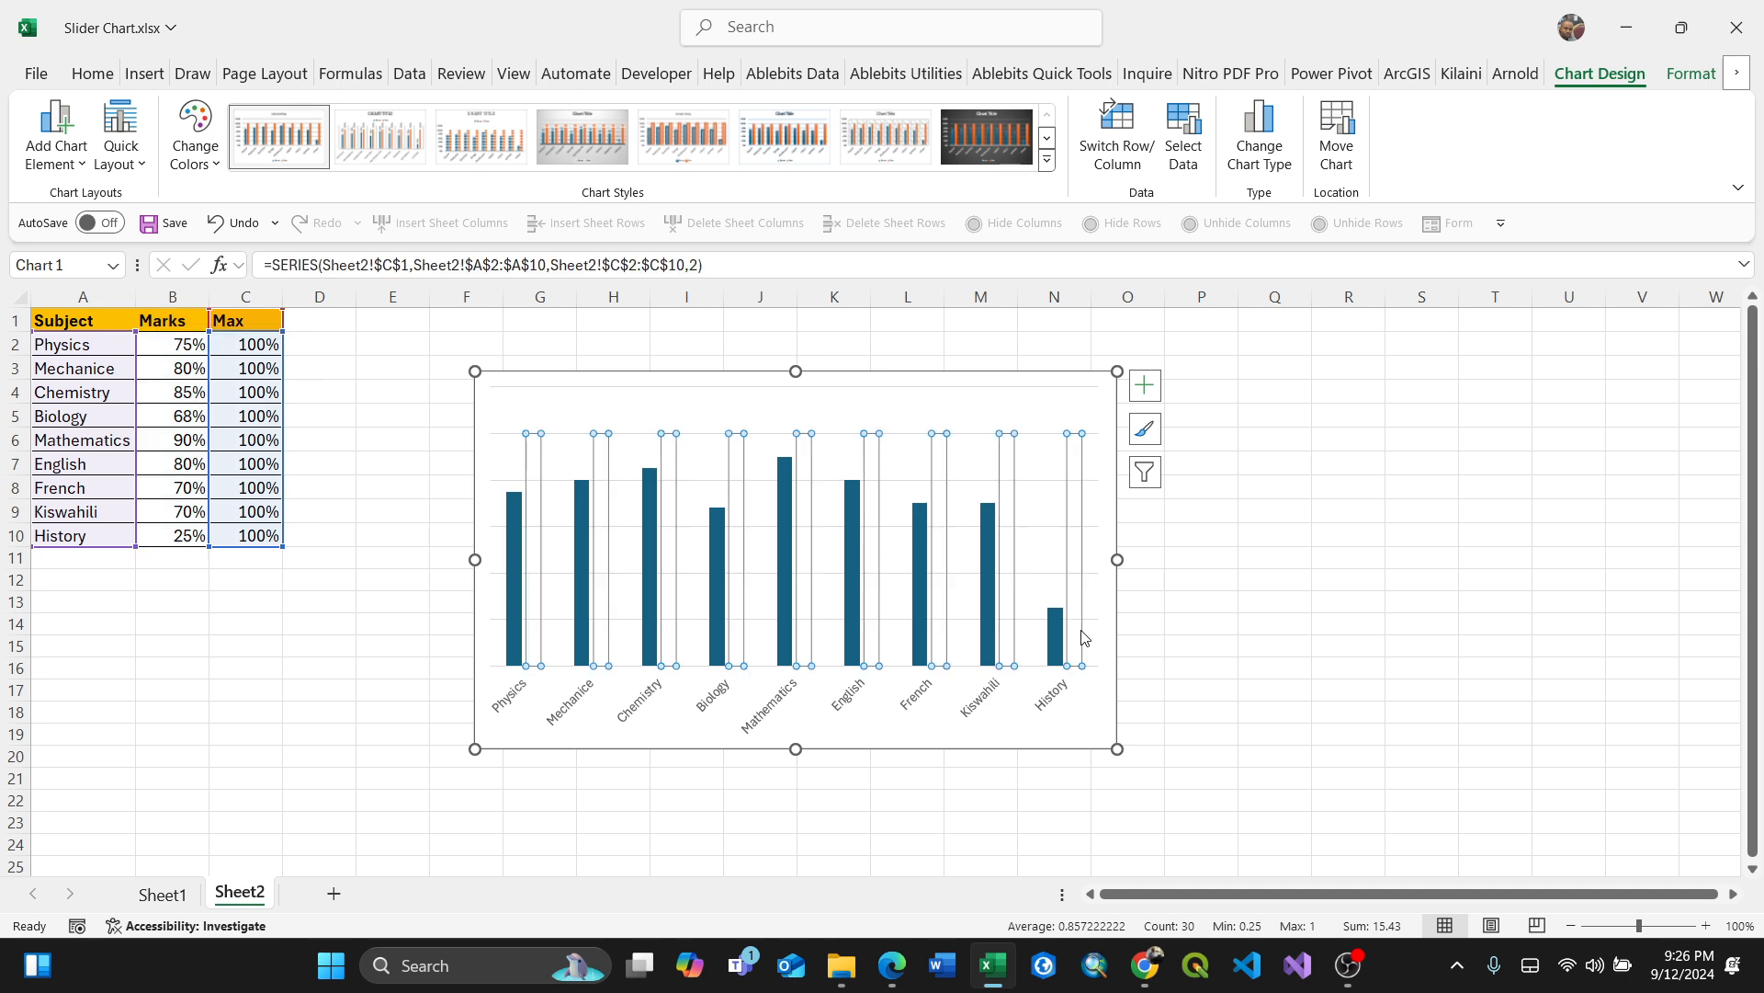
pyautogui.click(987, 553)
pyautogui.rightClick(988, 553)
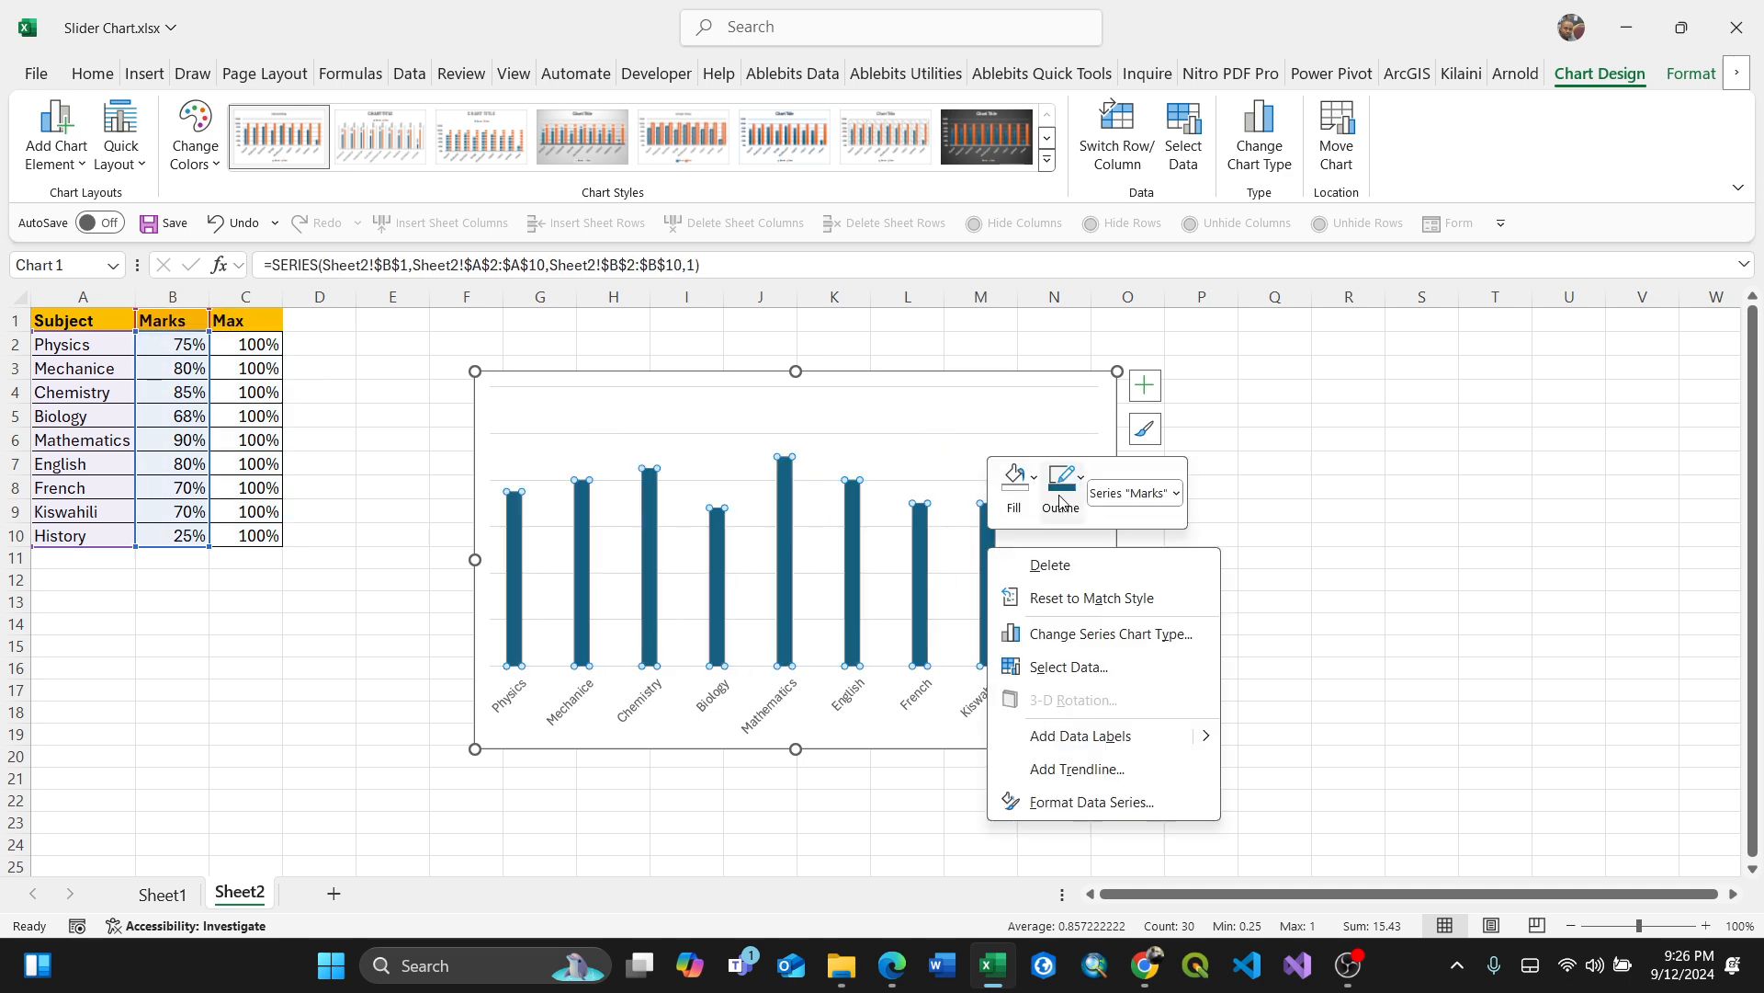
pyautogui.click(1081, 479)
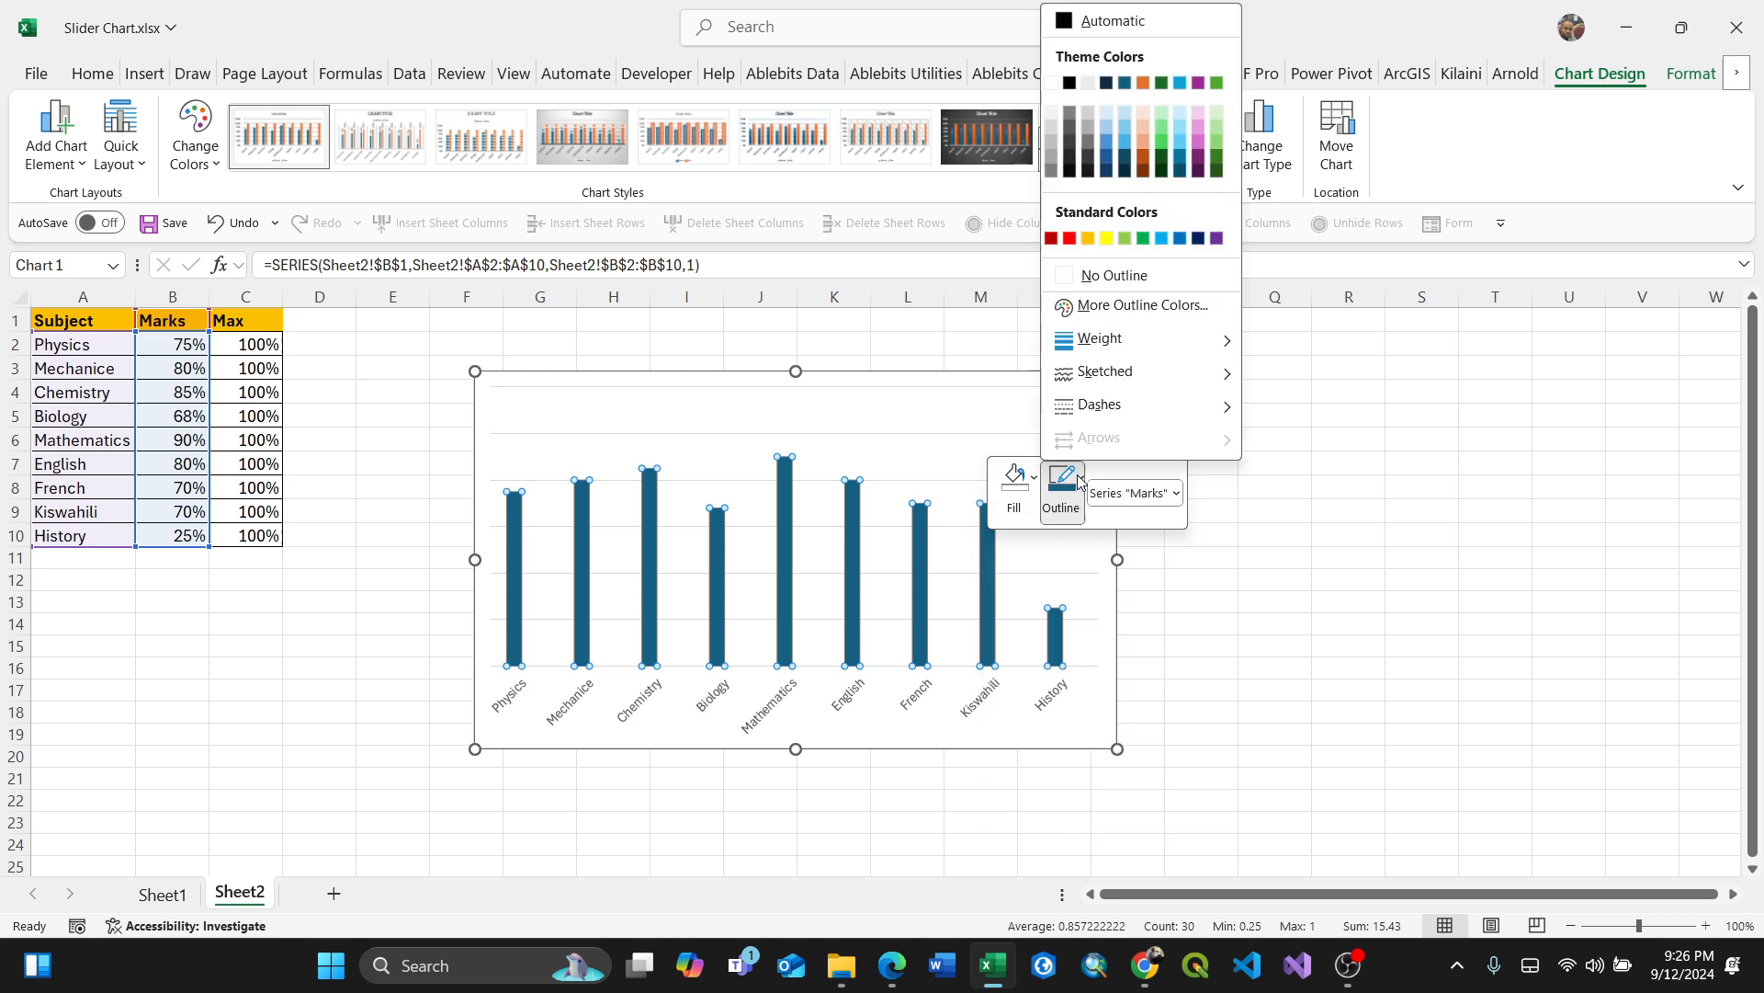
pyautogui.click(1144, 239)
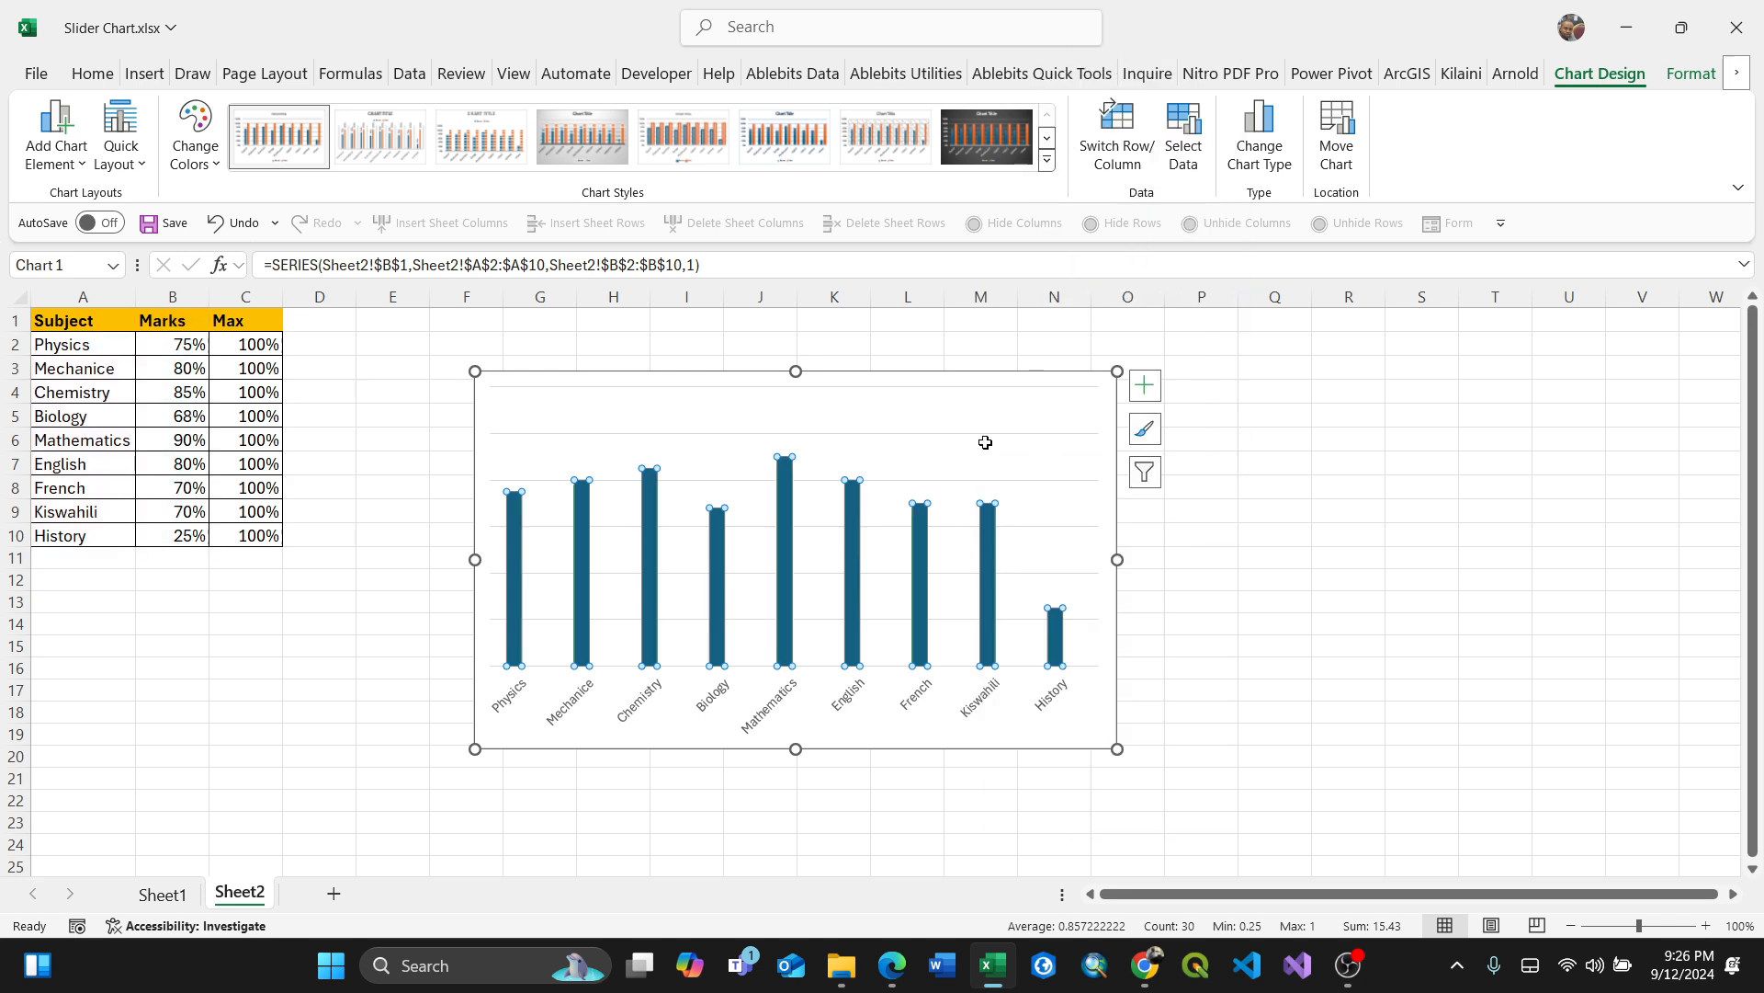
# Step: Fill the Marks series bars with standard green
pyautogui.click(992, 559)
pyautogui.click(1083, 651)
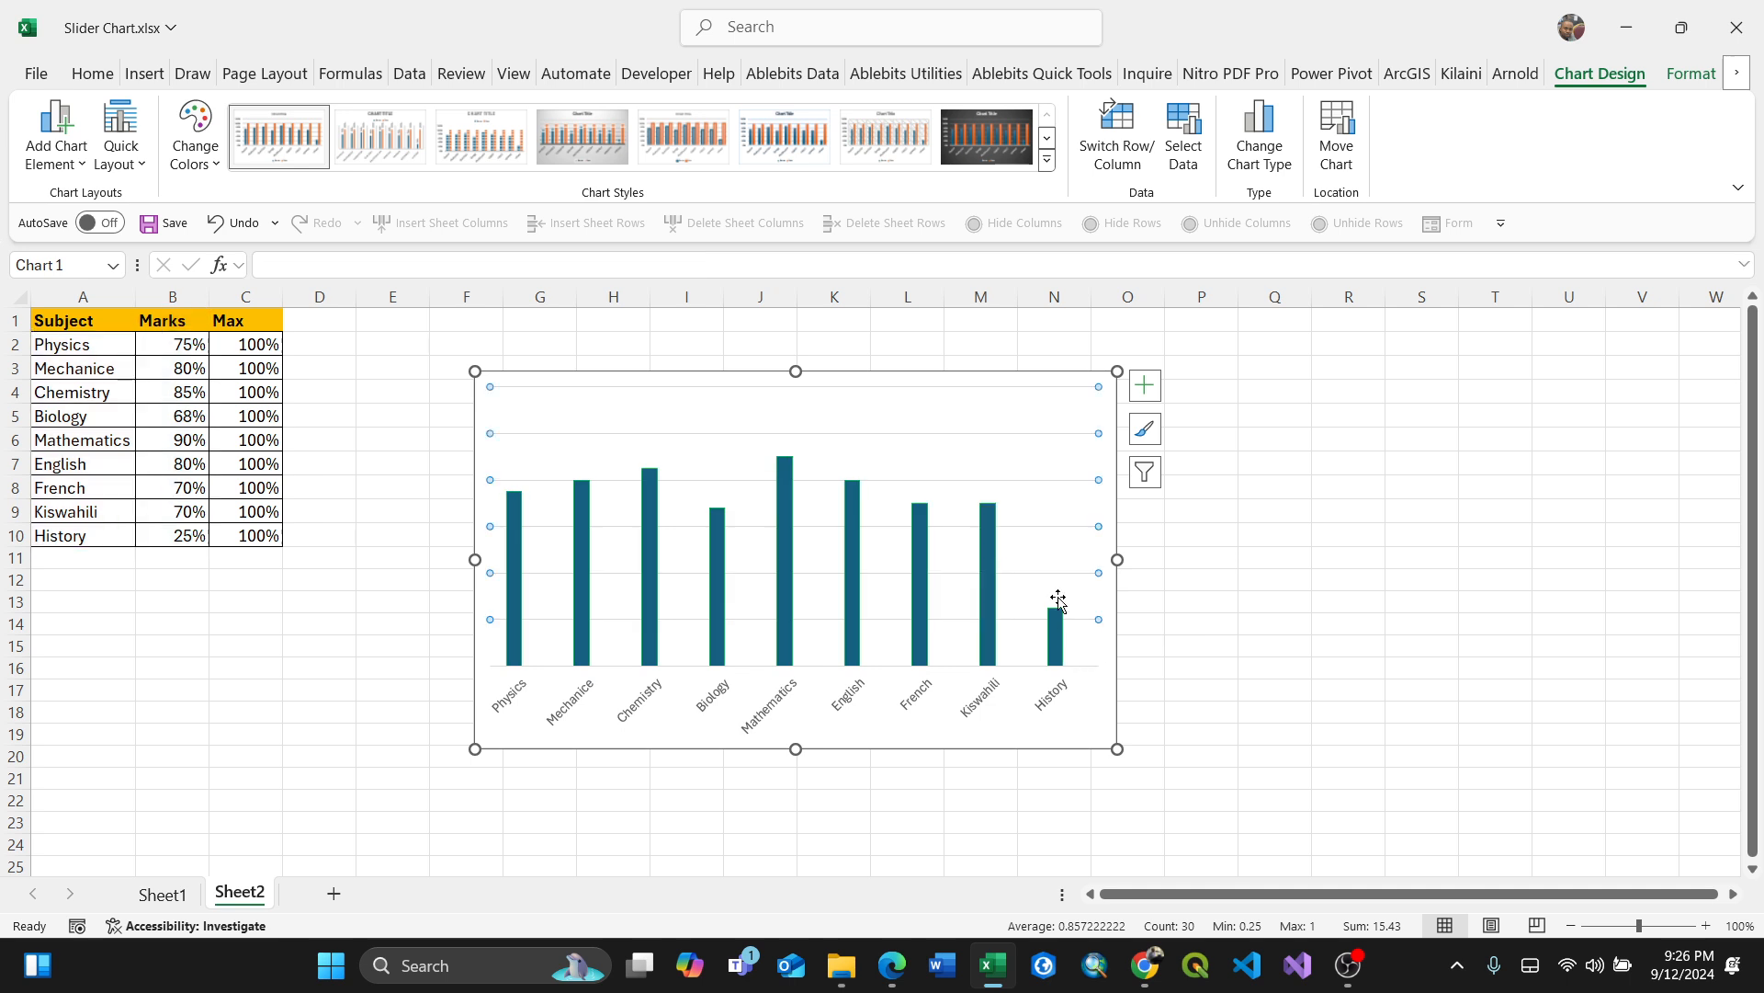
pyautogui.click(1063, 614)
pyautogui.click(1058, 640)
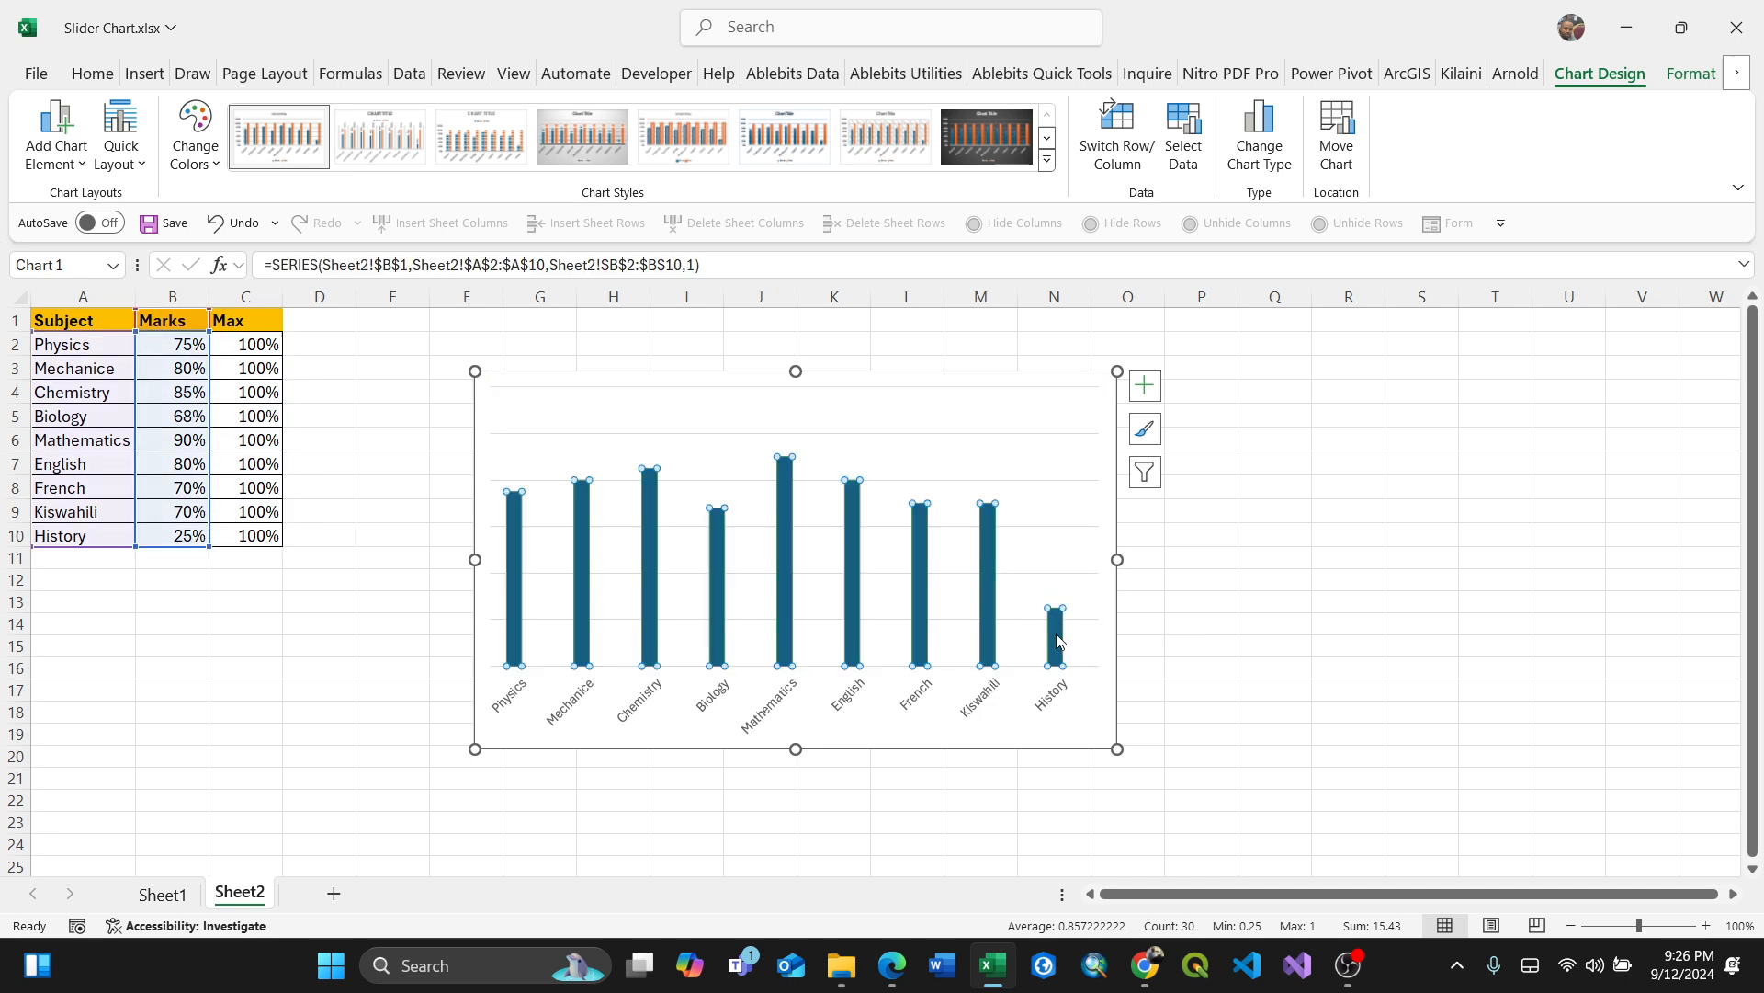
pyautogui.rightClick(1058, 640)
pyautogui.click(1106, 564)
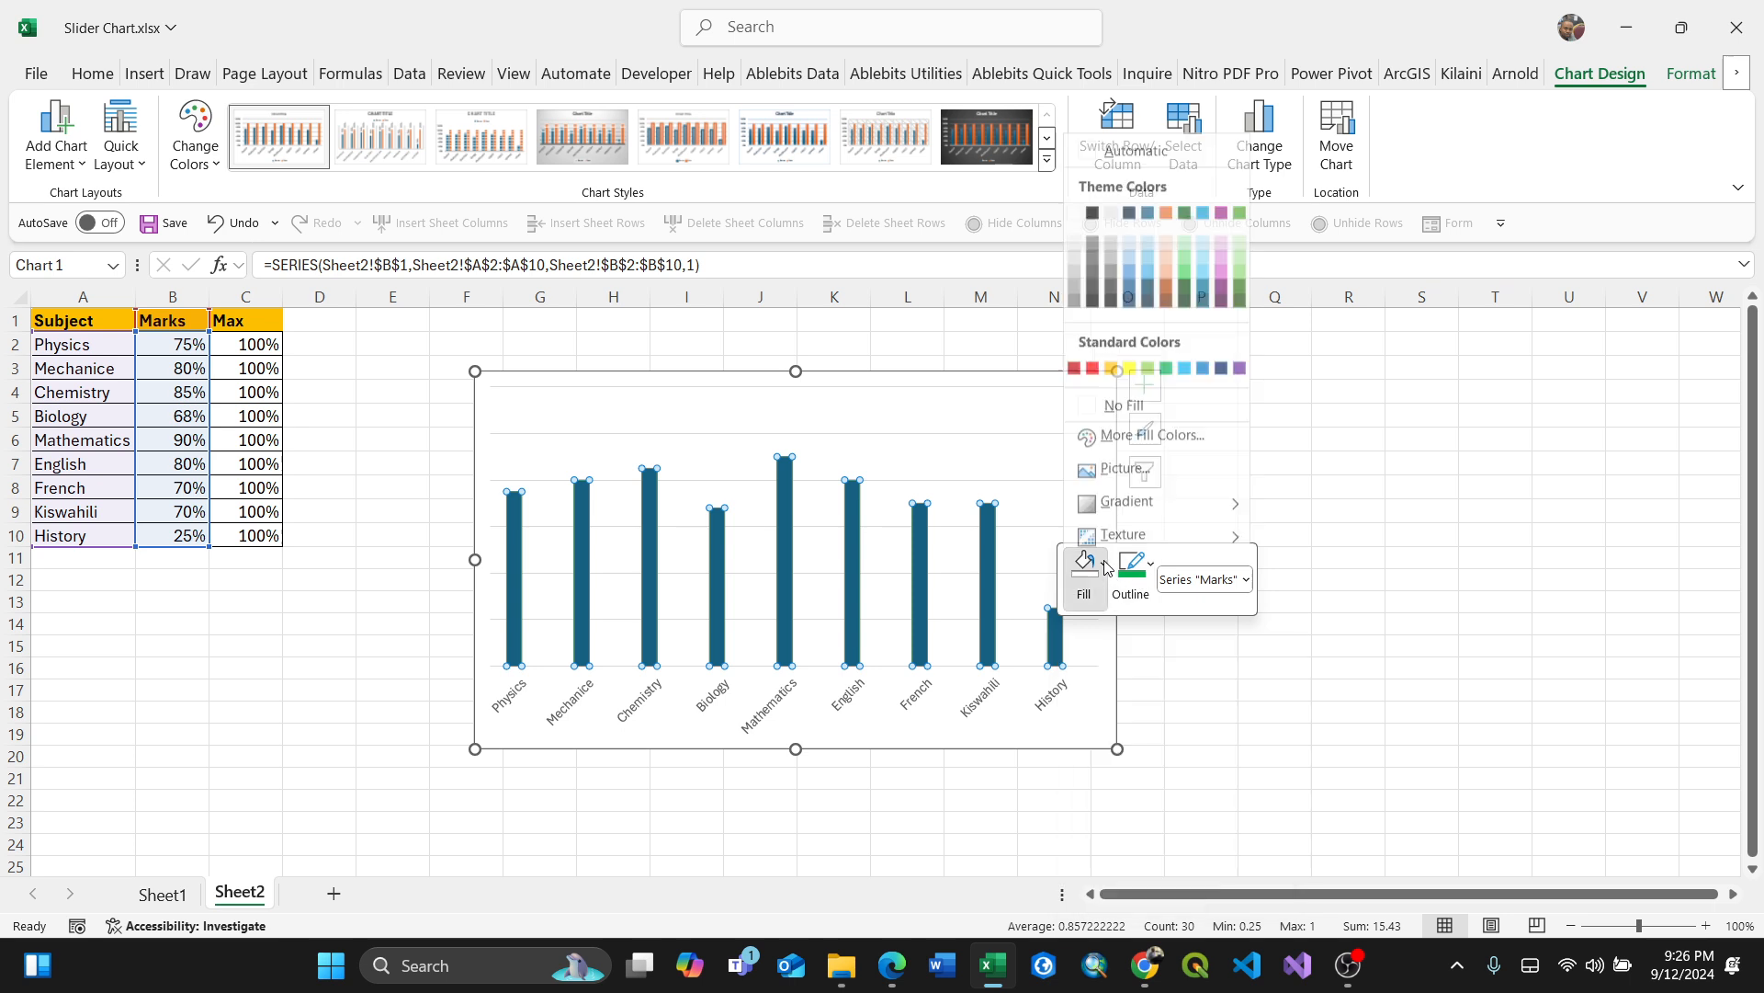
pyautogui.click(1163, 366)
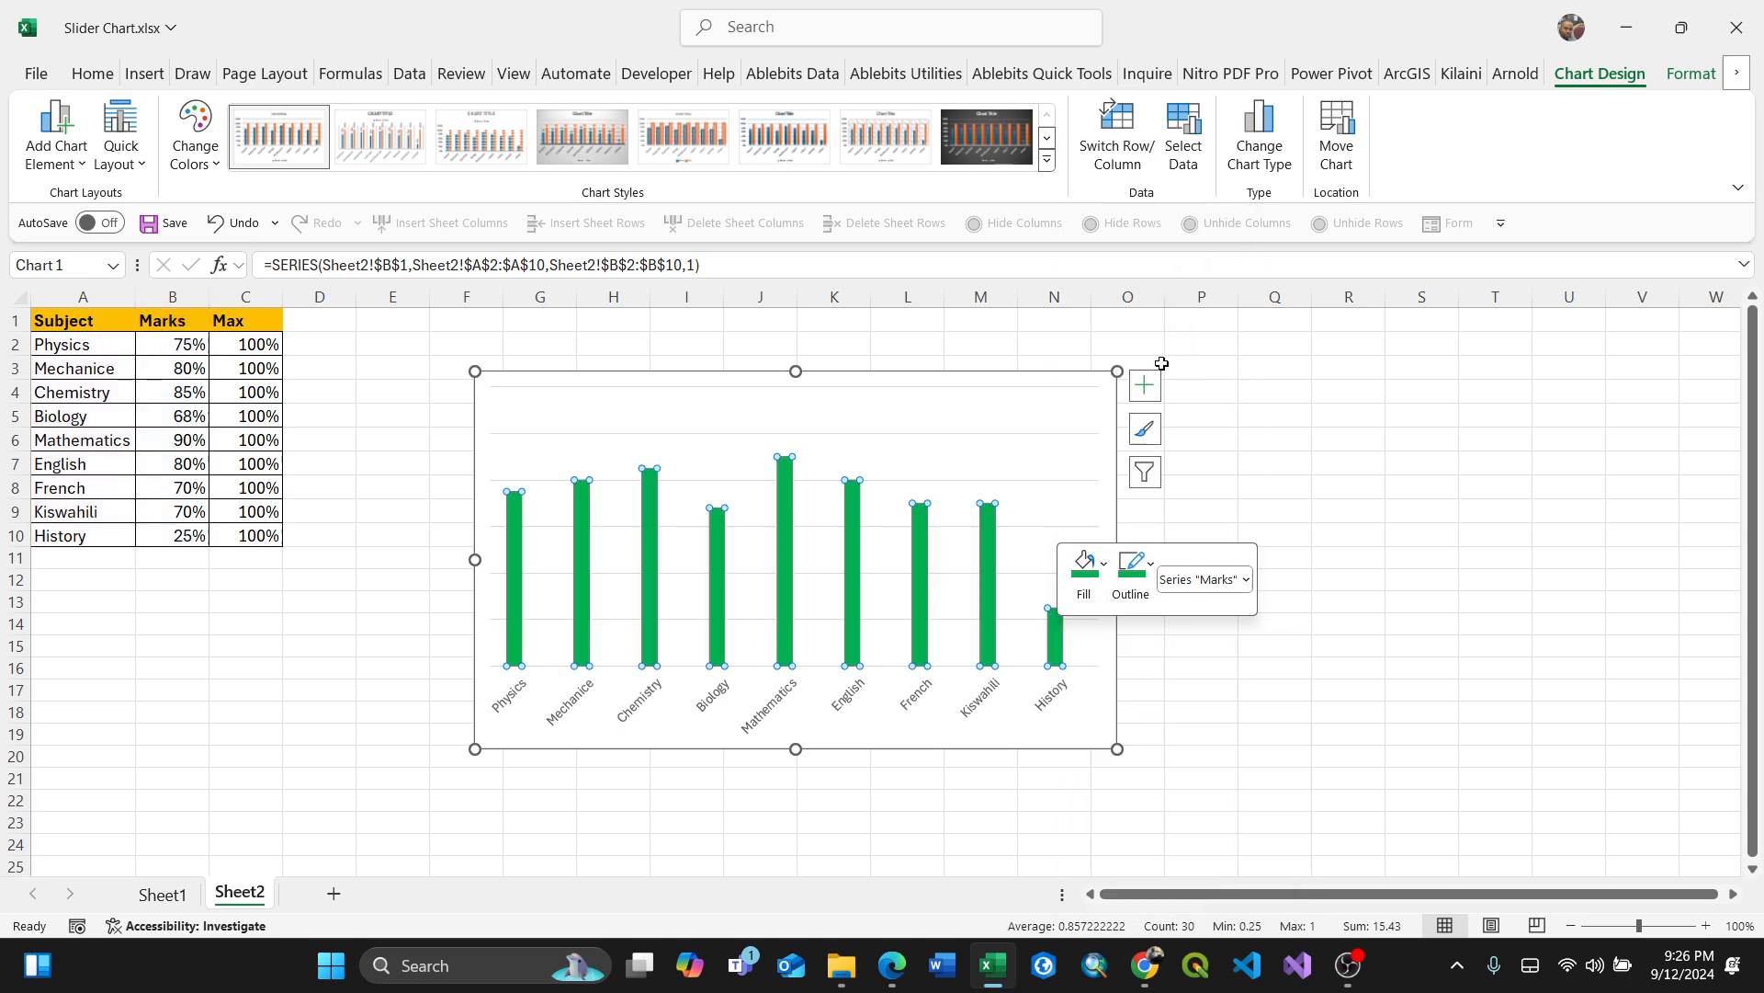
# Step: Apply the green colored-fill shape style to the Marks series
pyautogui.click(1681, 74)
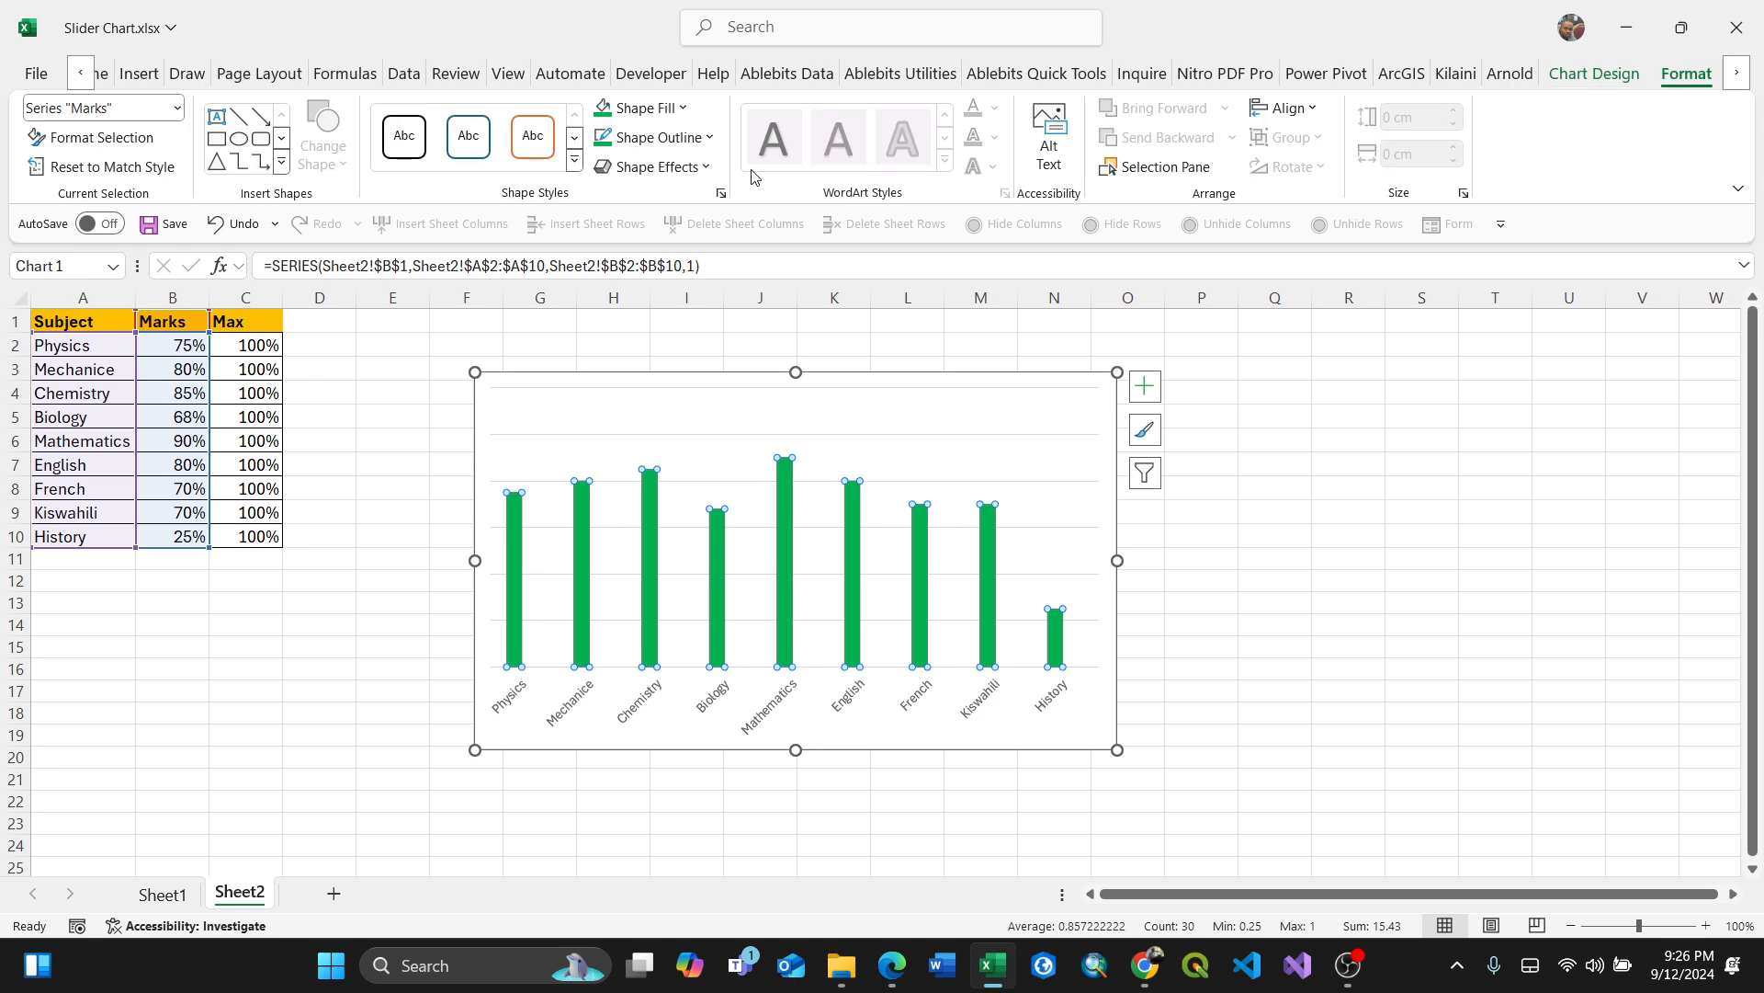
pyautogui.click(575, 162)
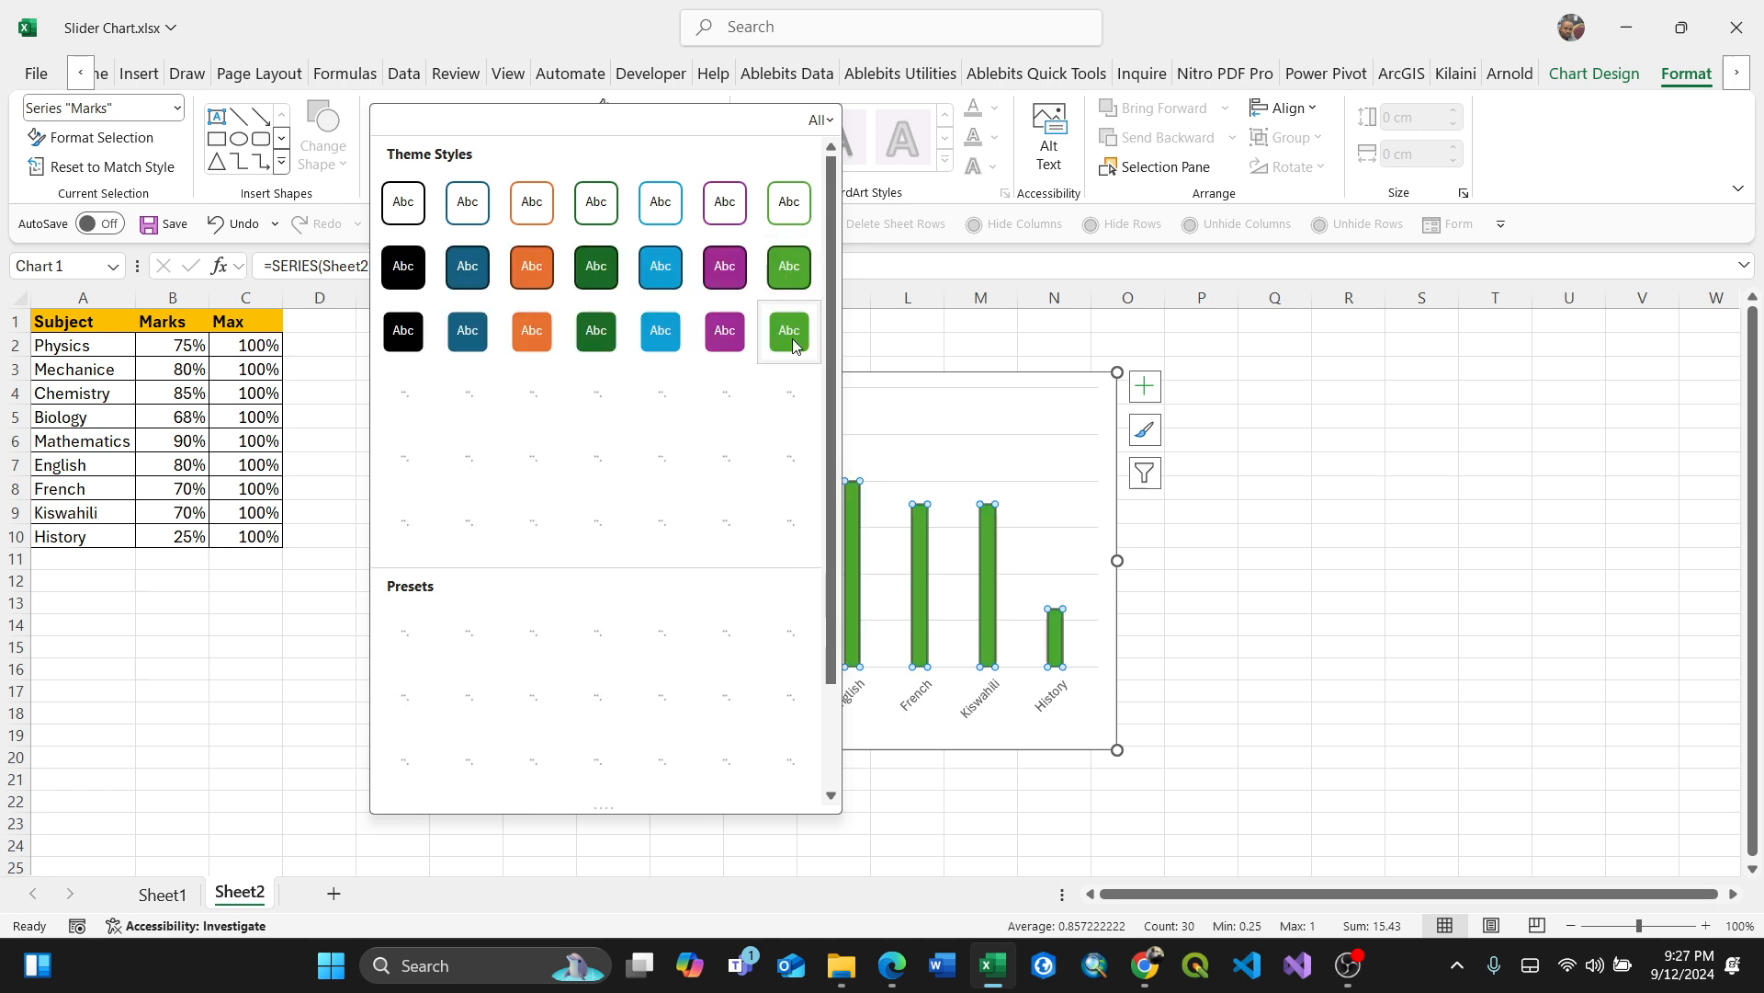
pyautogui.click(793, 342)
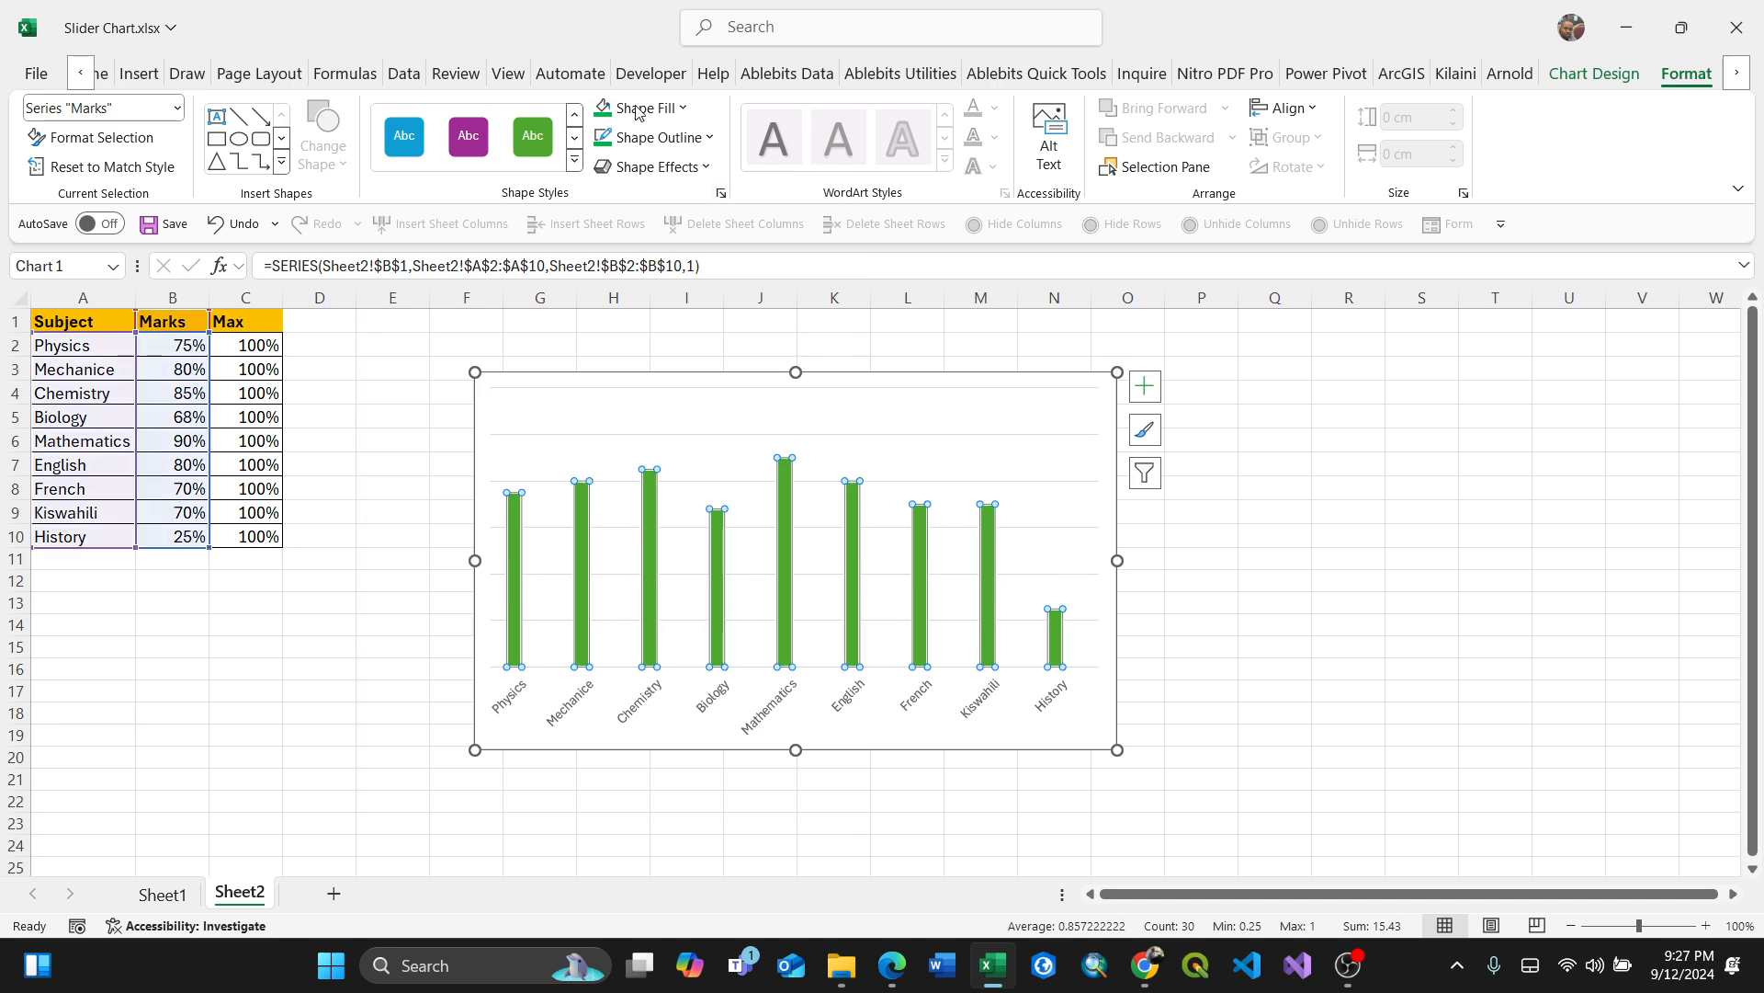
# Step: Apply a bevel shape effect to the Marks series bars
pyautogui.click(704, 172)
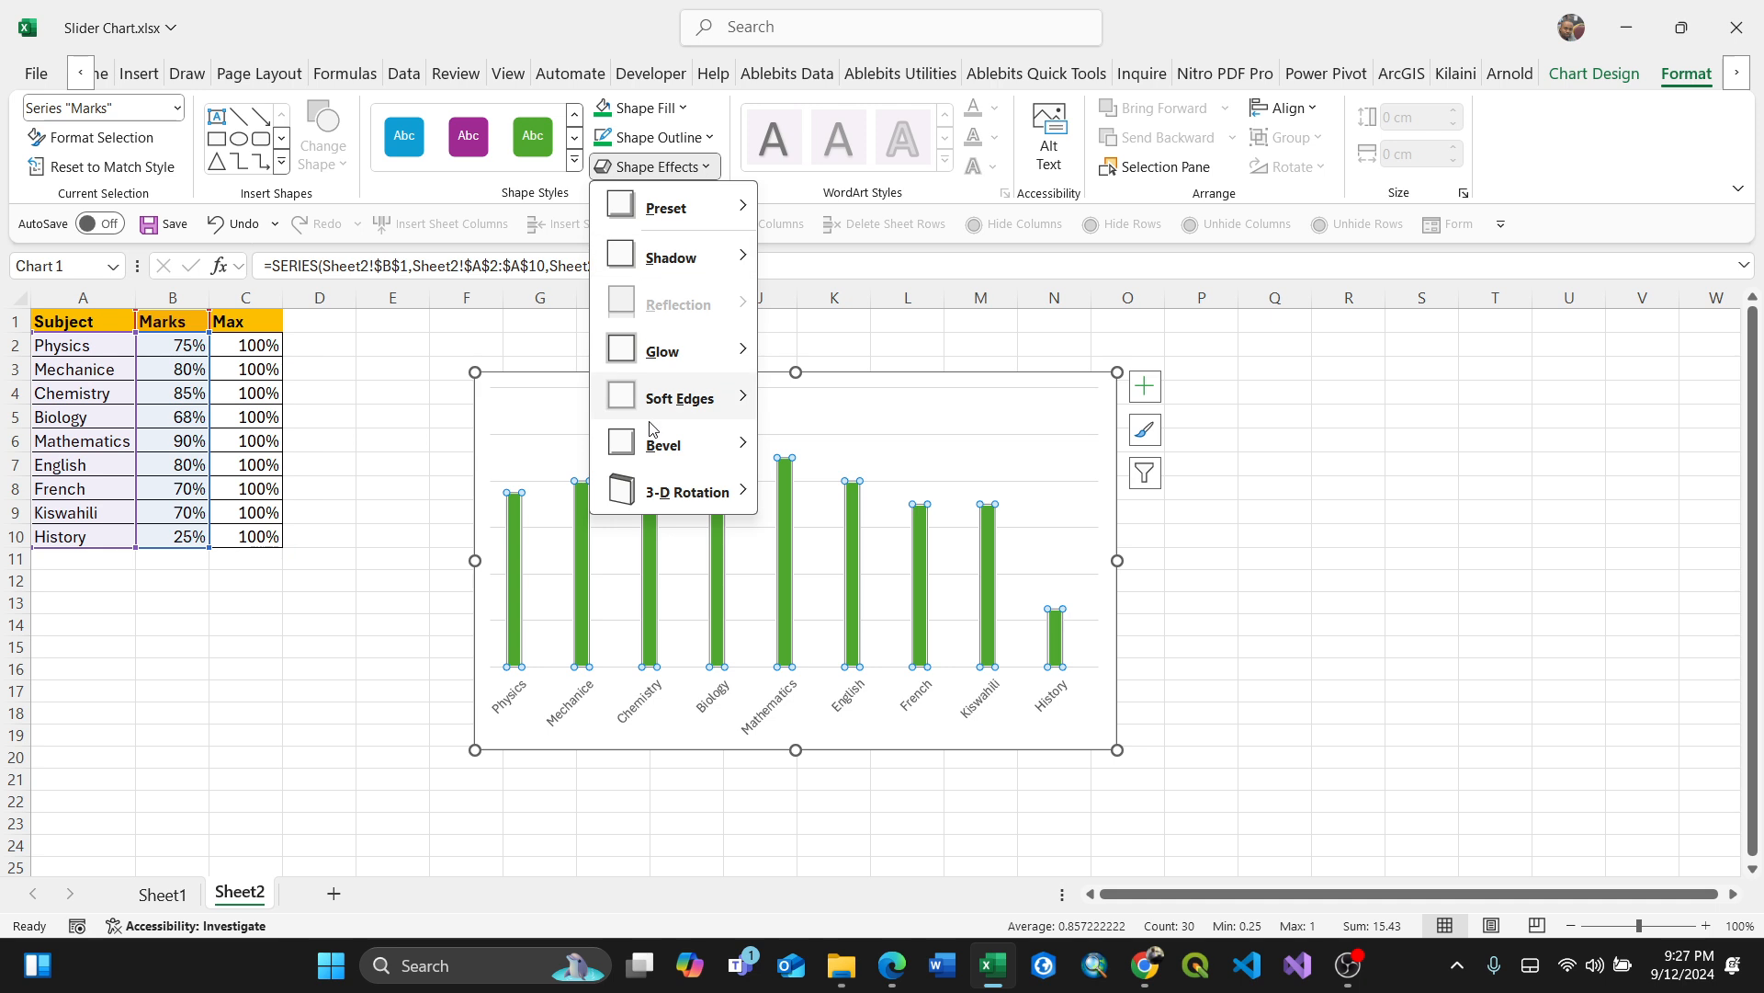
pyautogui.moveTo(715, 450)
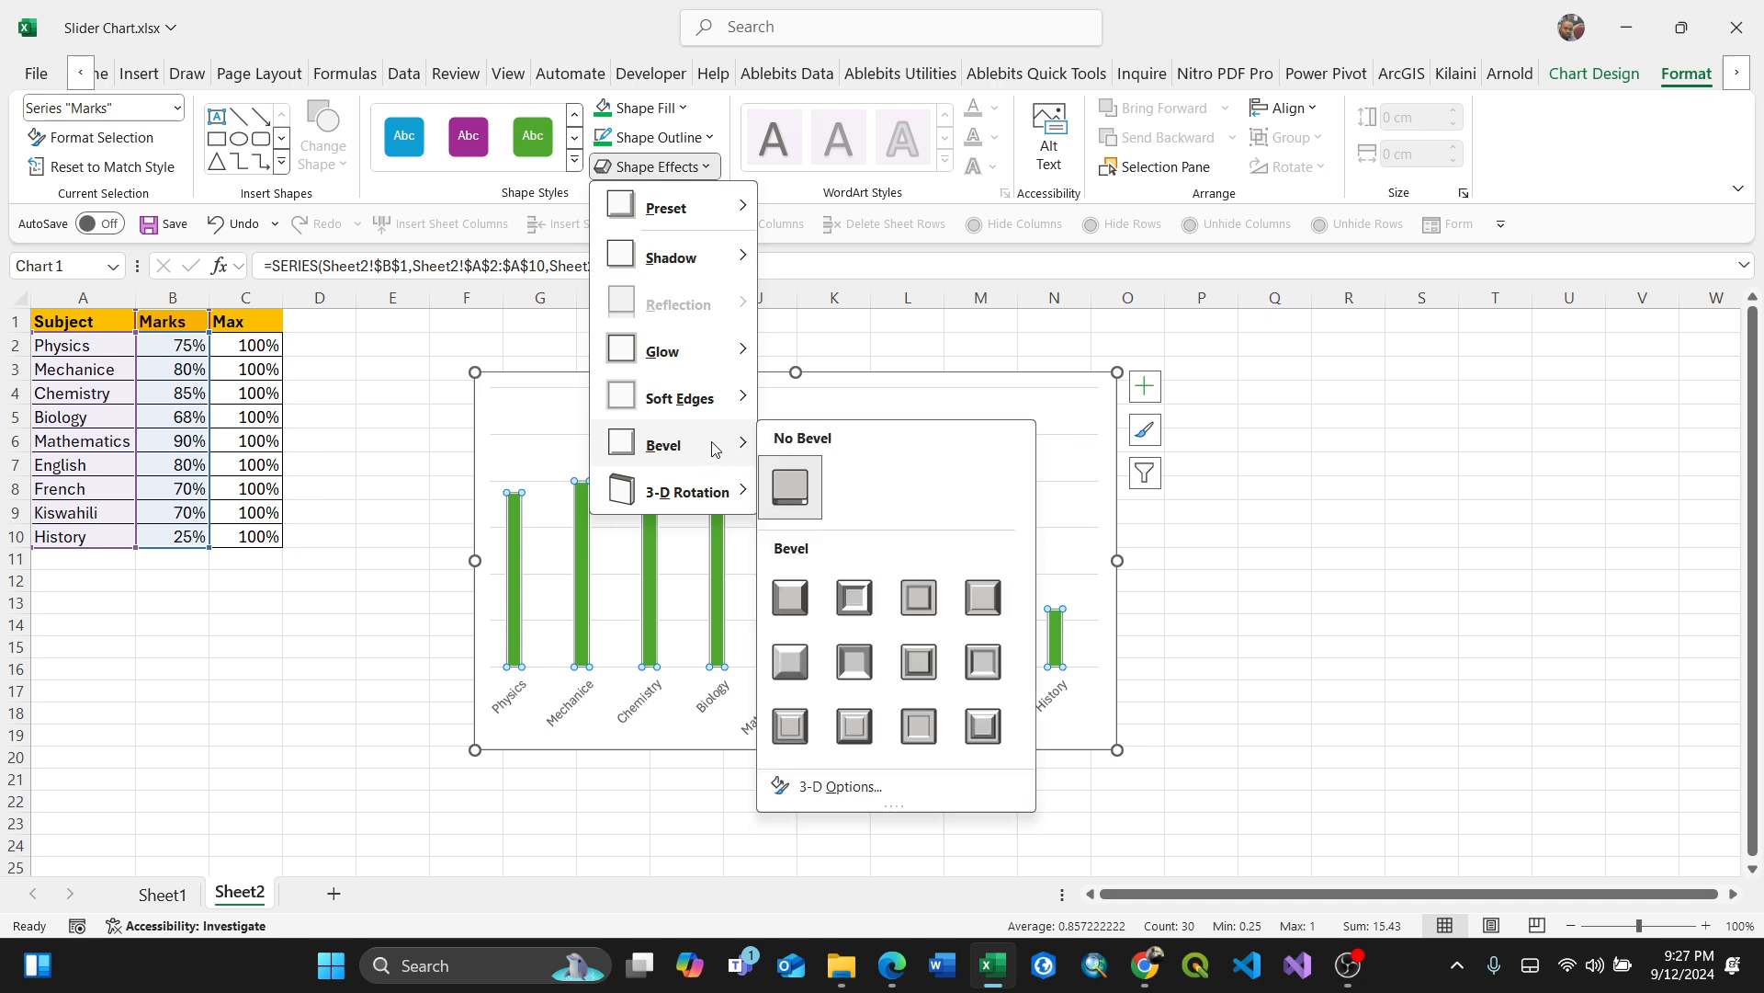
pyautogui.click(998, 603)
# Step: Set the outline weight of the Max series bars to 3 pt
pyautogui.click(1077, 616)
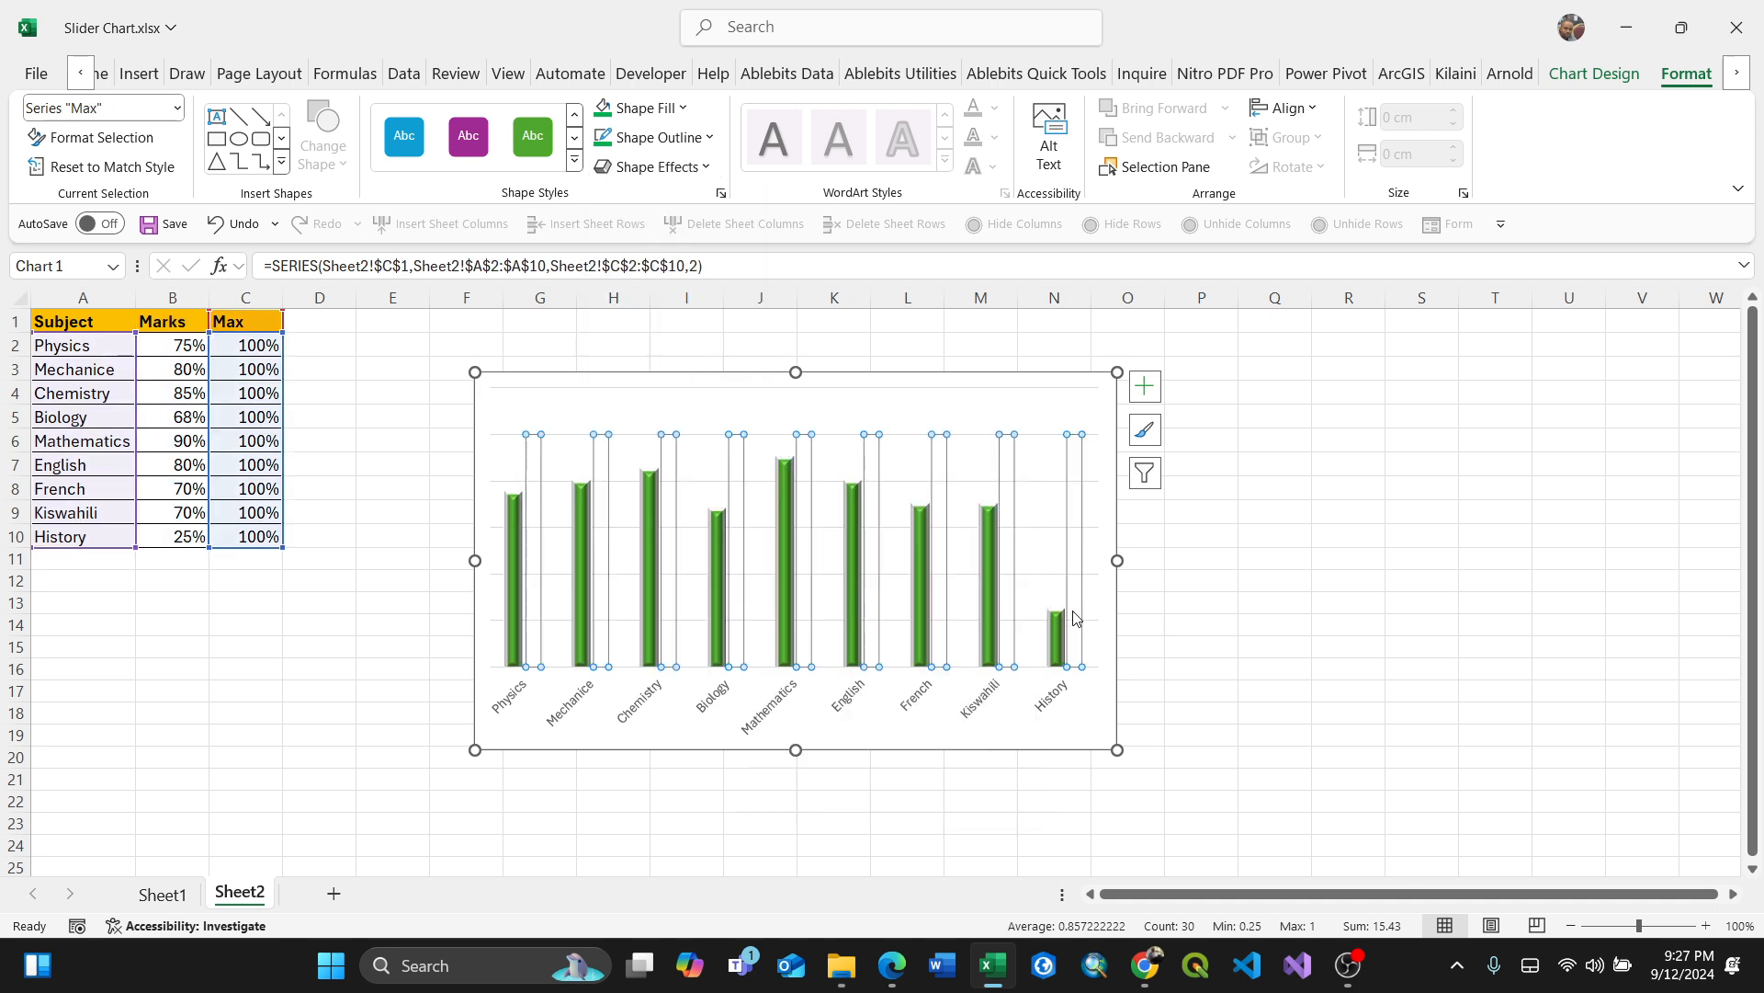
pyautogui.rightClick(1077, 617)
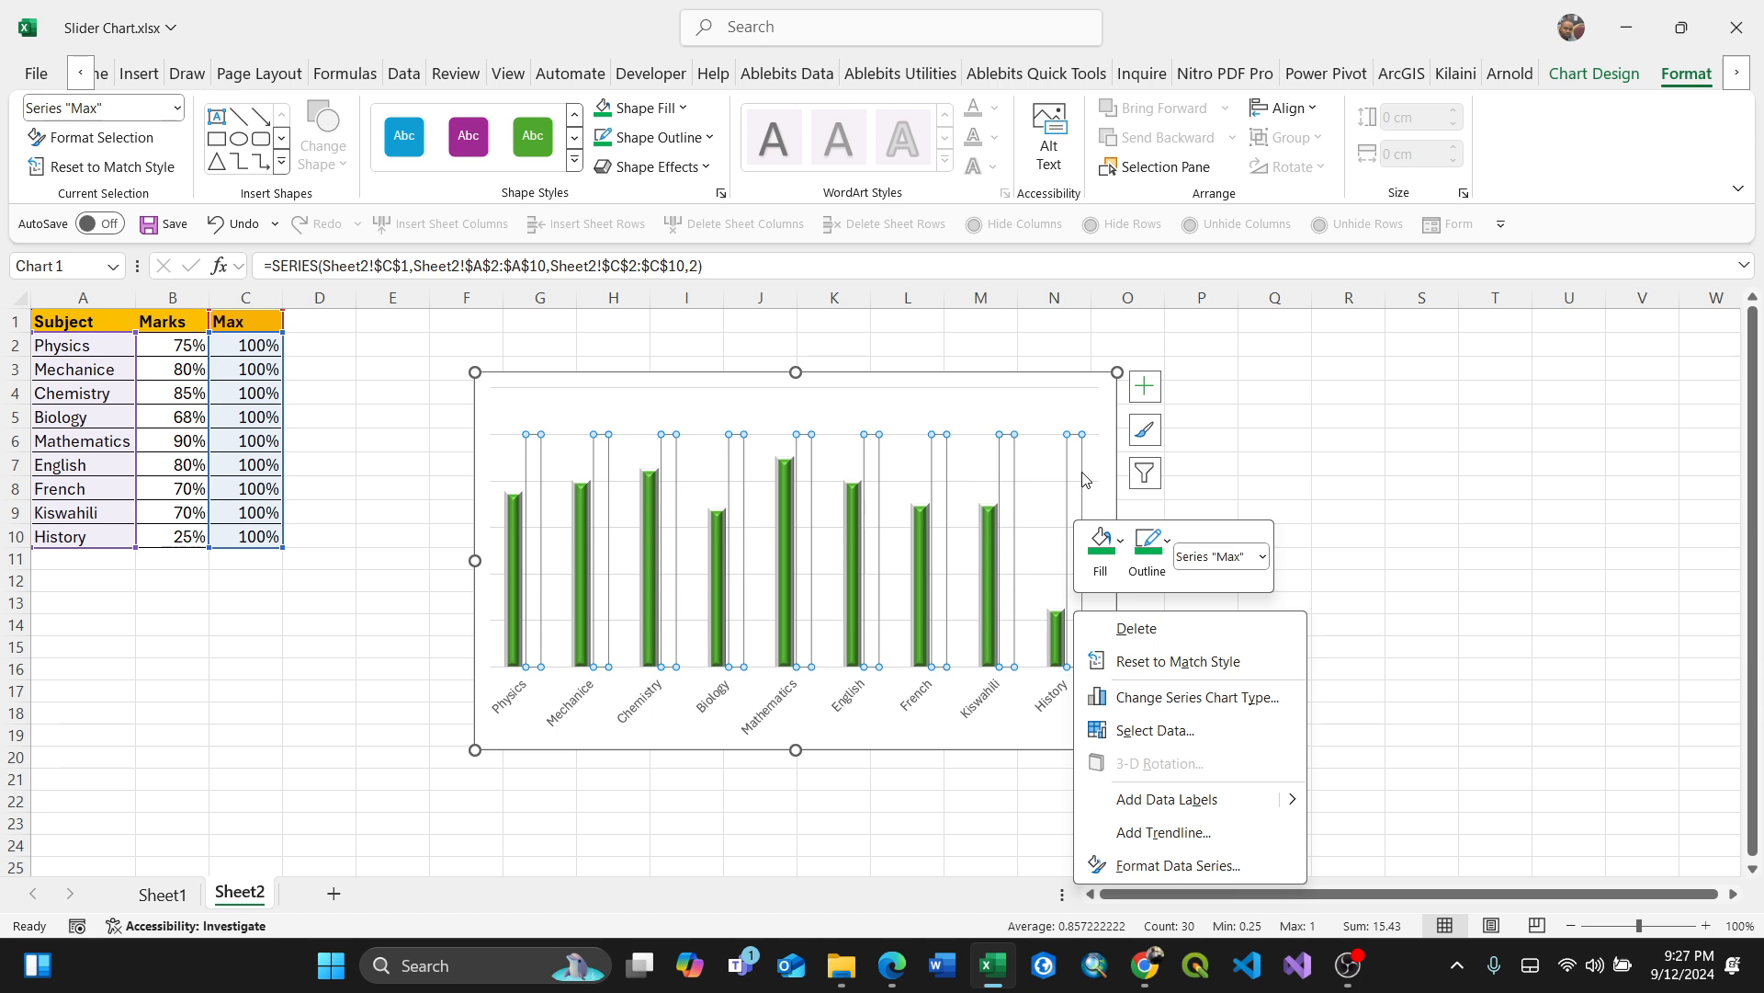
pyautogui.press('Escape')
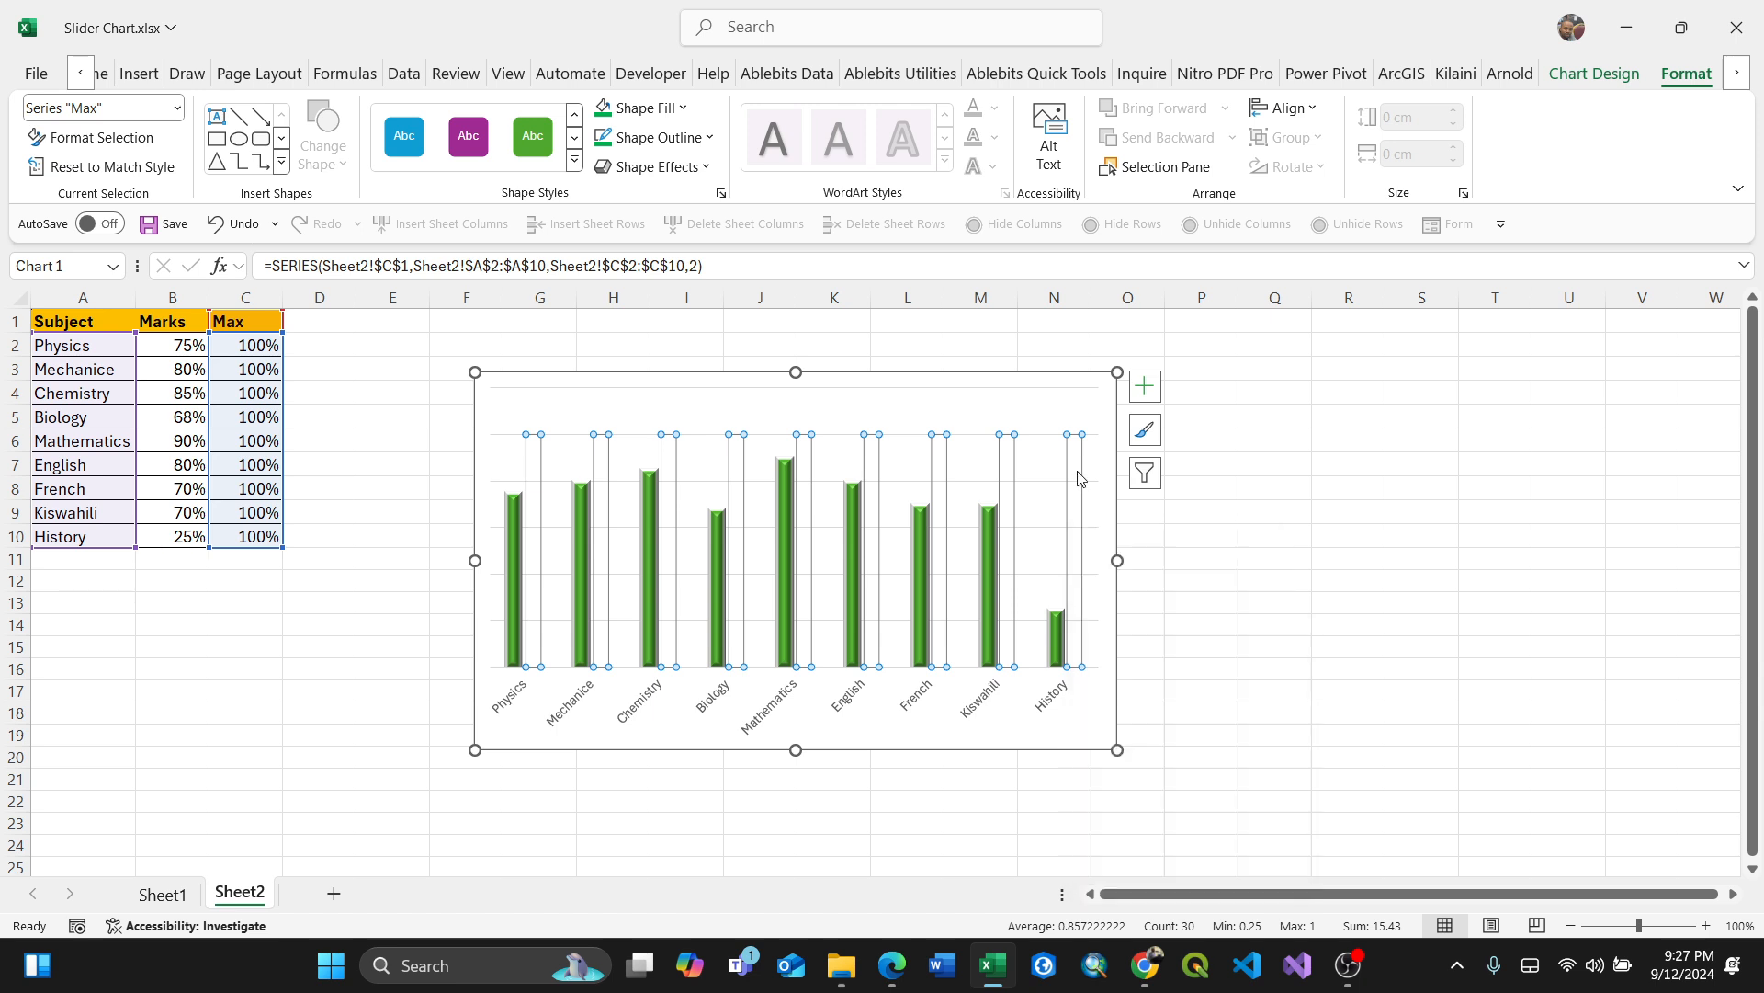
pyautogui.rightClick(1078, 595)
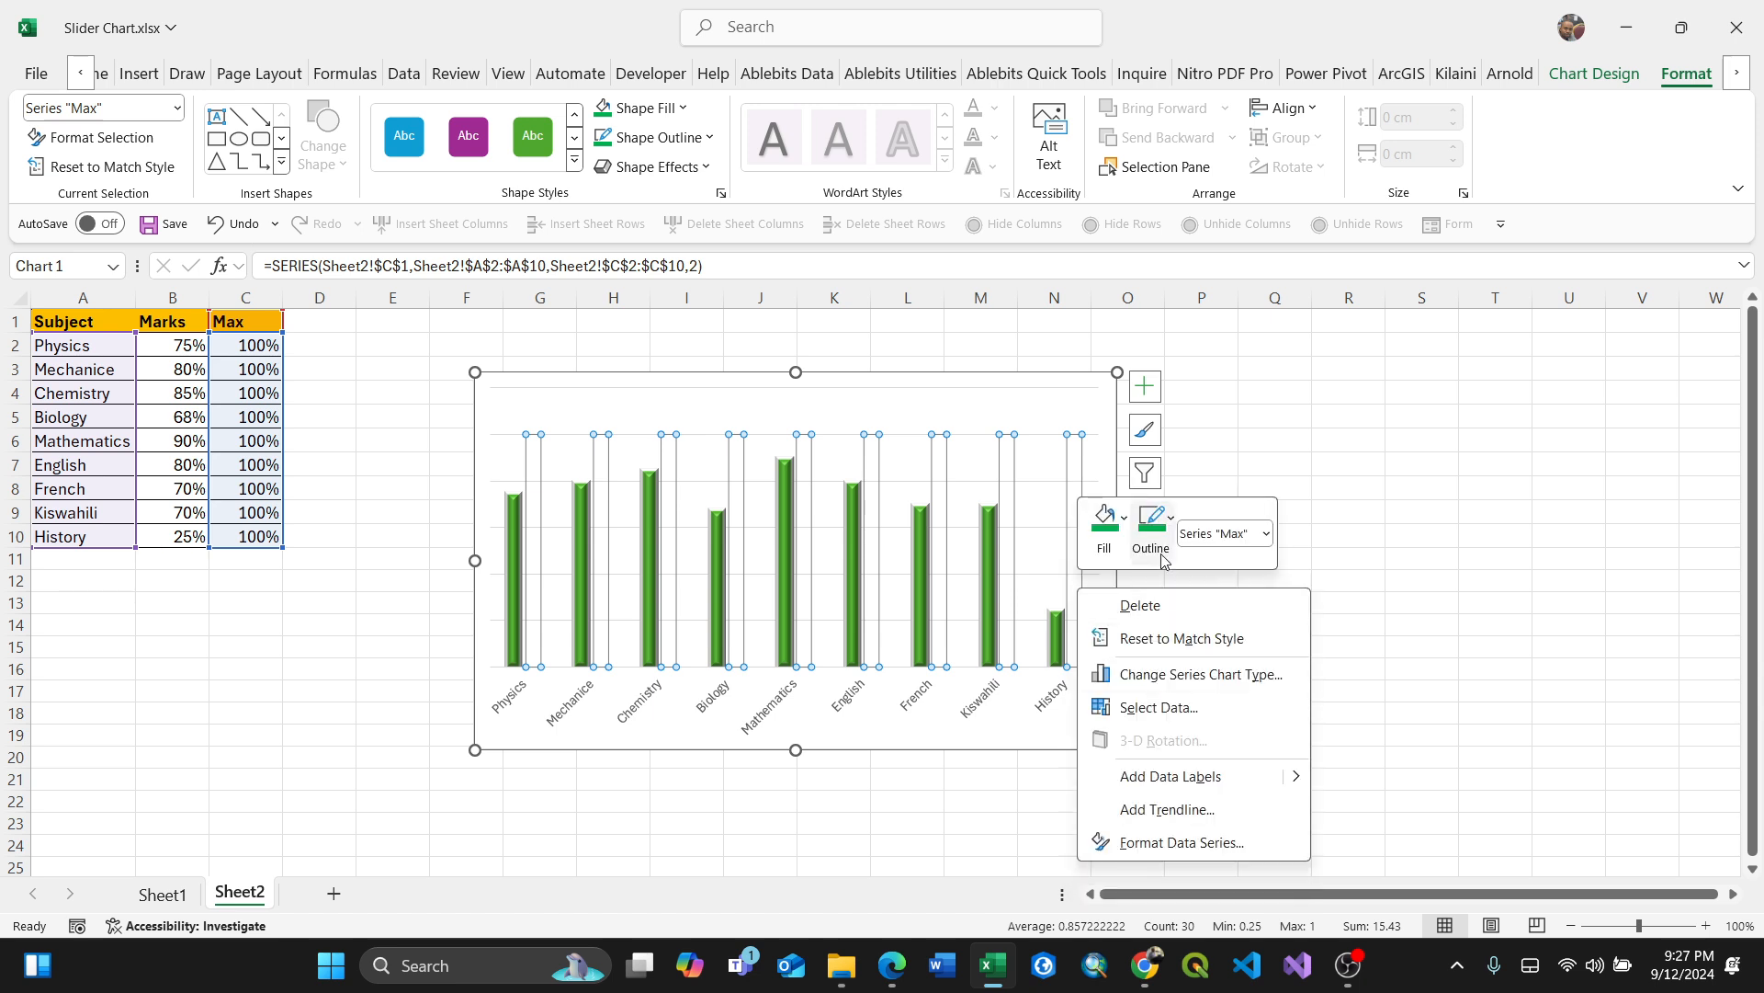
pyautogui.click(1125, 520)
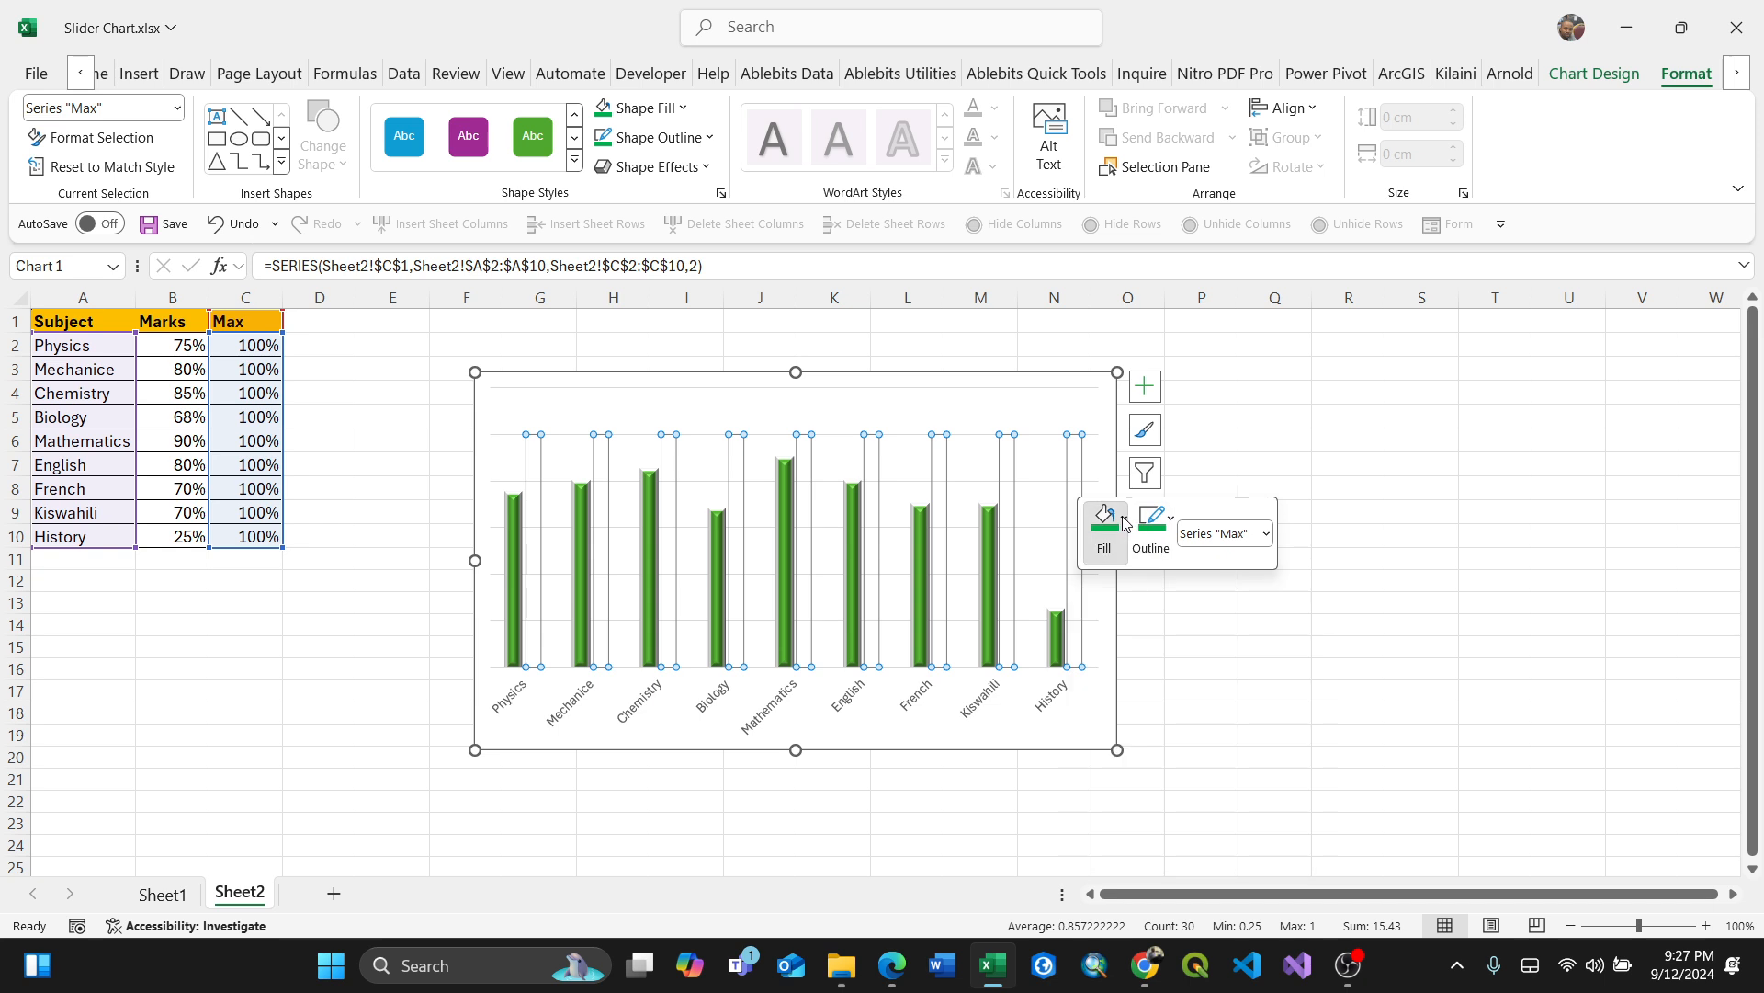
pyautogui.click(1176, 526)
pyautogui.click(1175, 528)
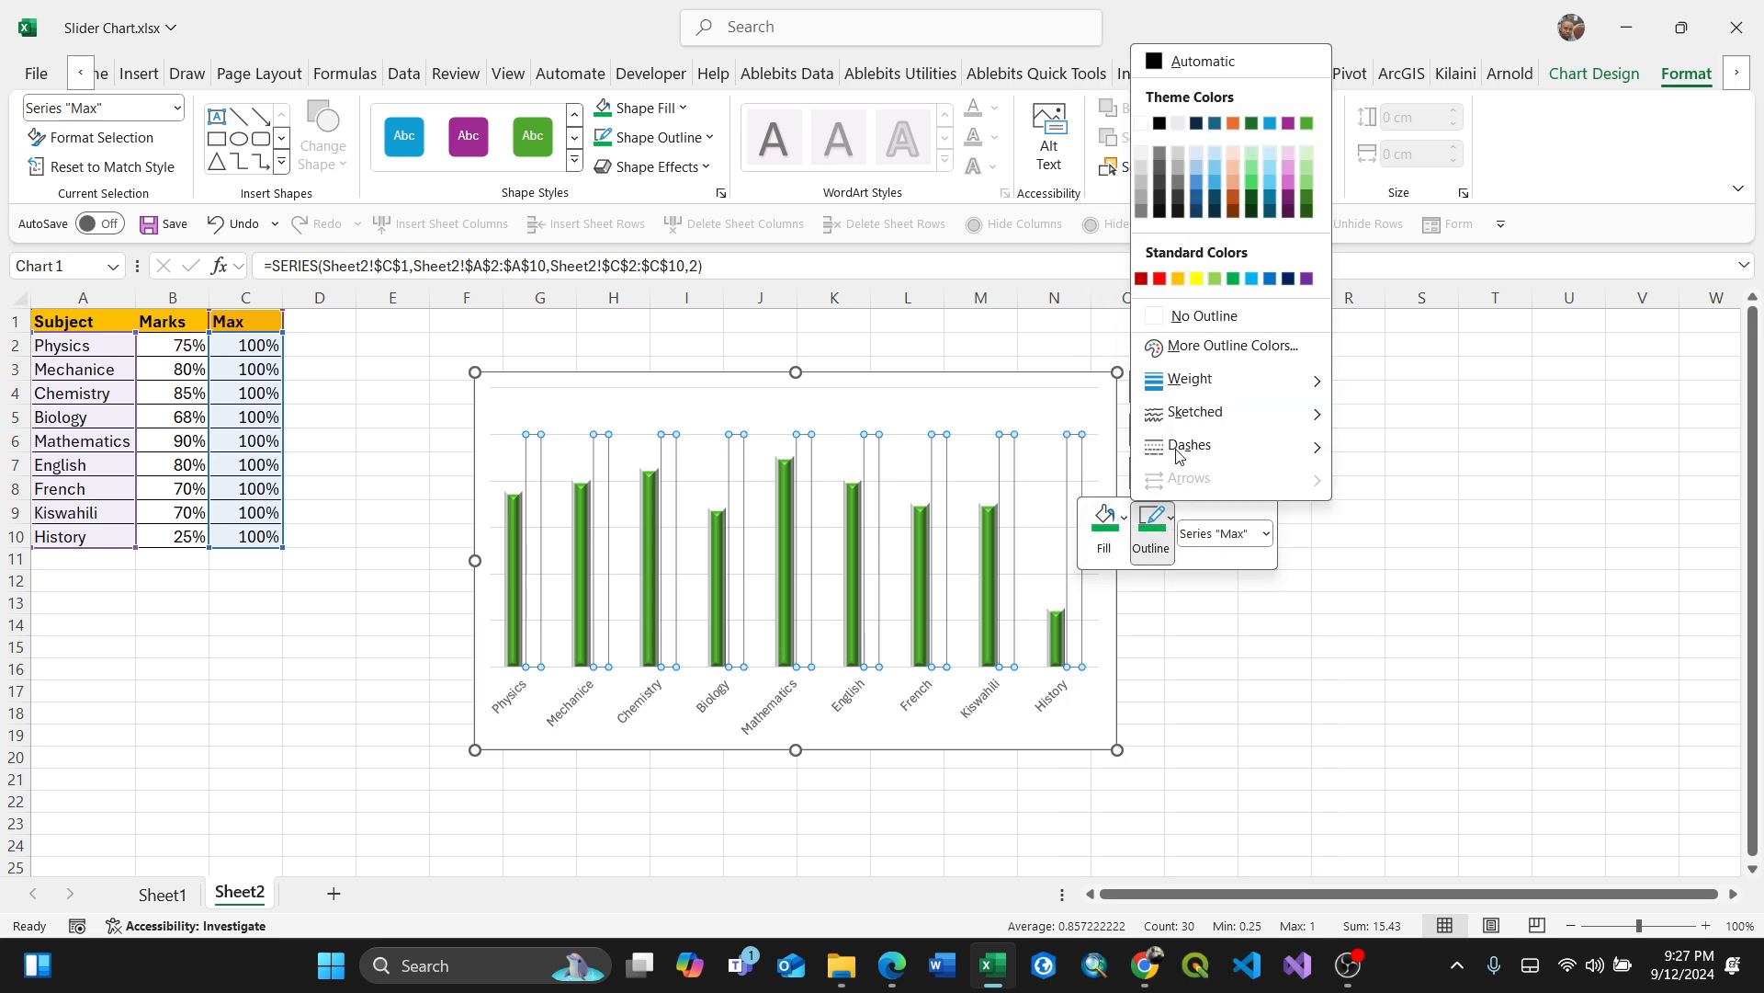
pyautogui.moveTo(1261, 389)
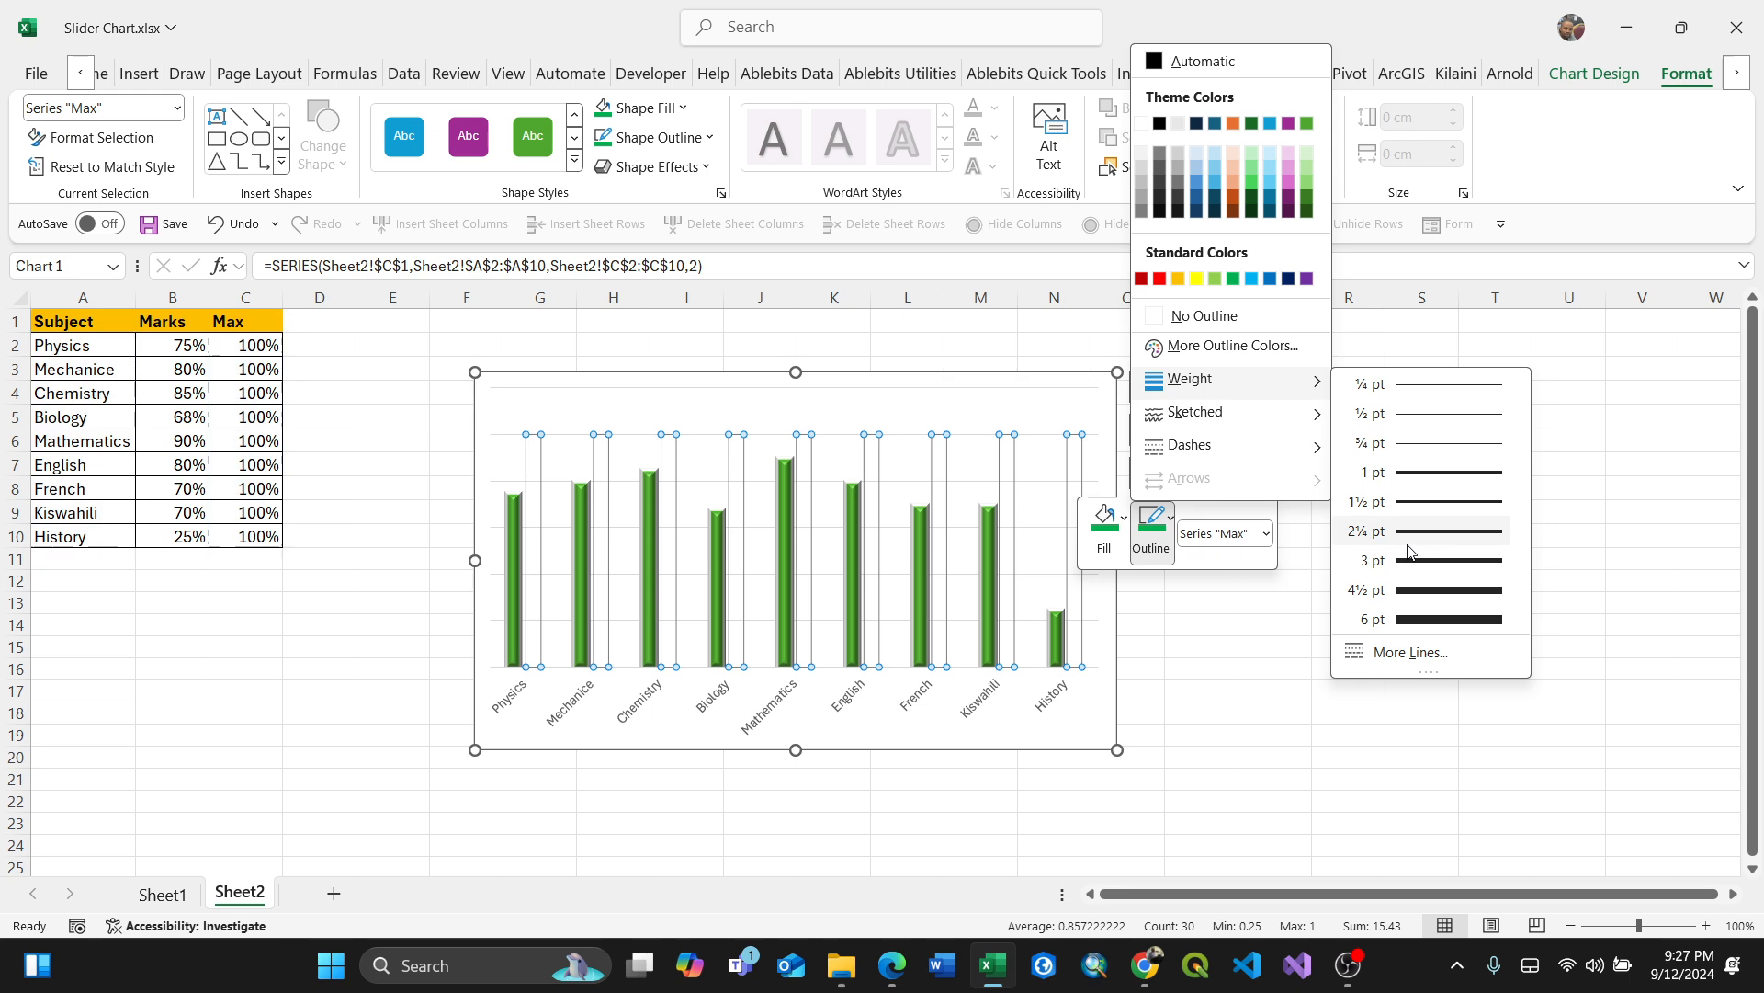
pyautogui.click(1399, 553)
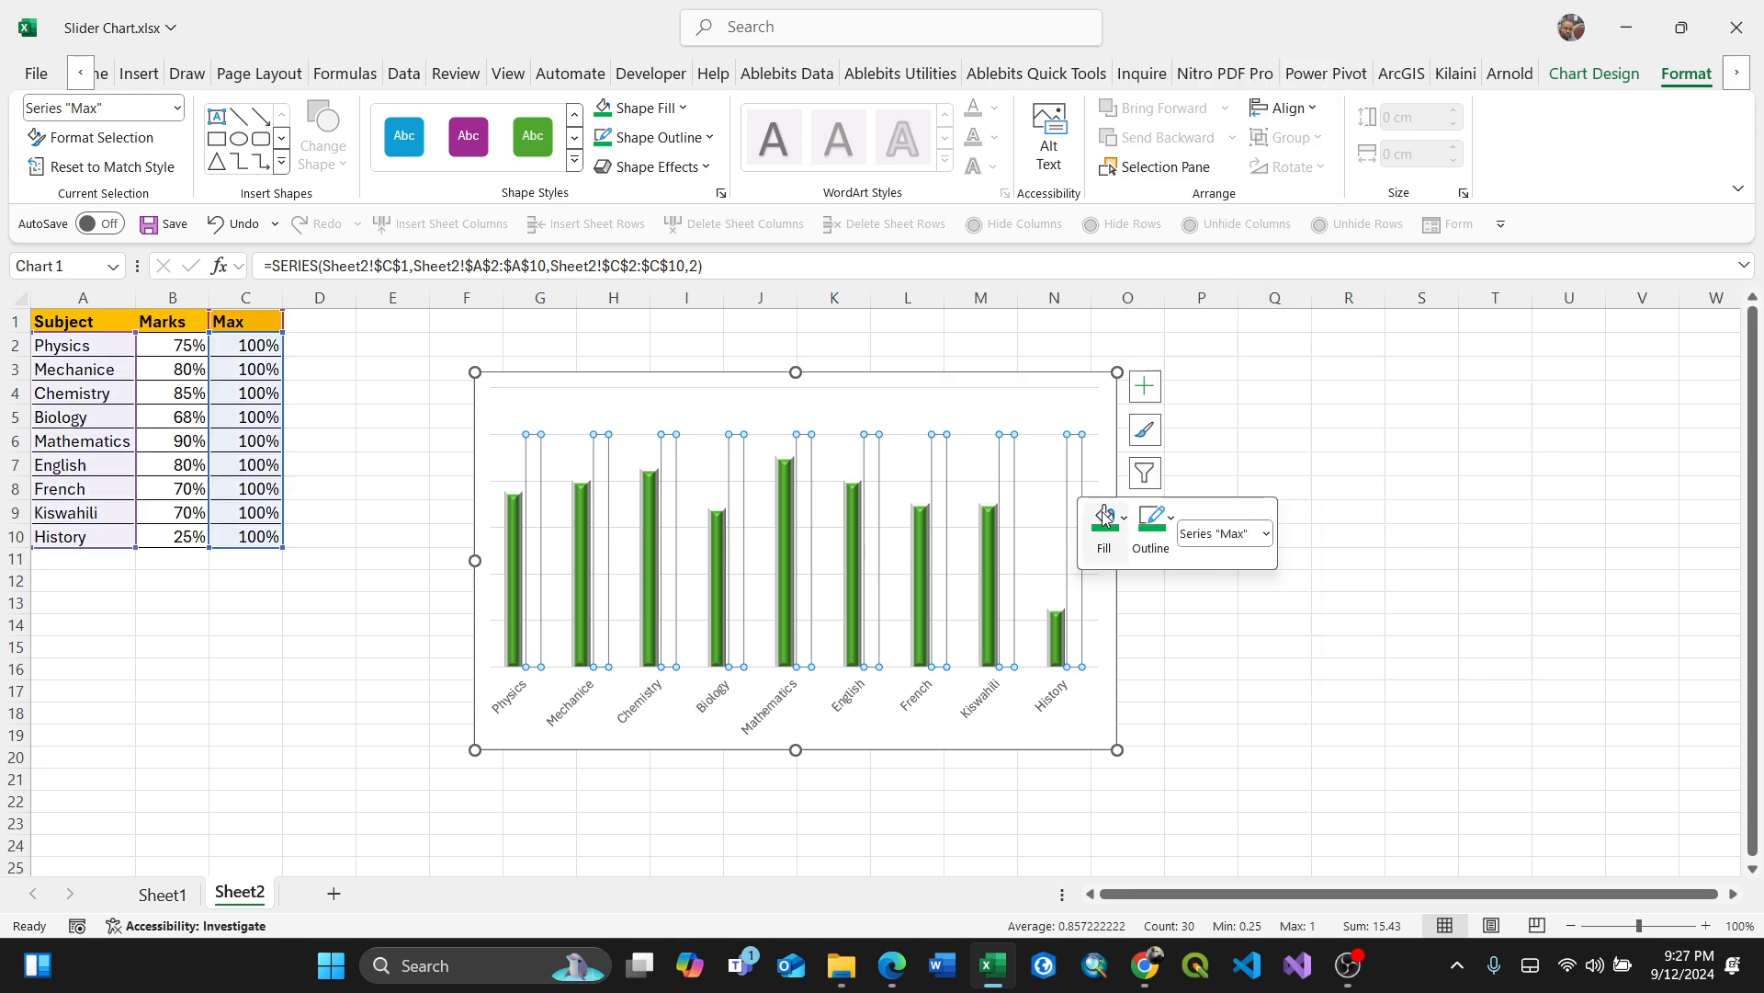
# Step: Change the Max series bars' outline colour to black
pyautogui.click(1080, 465)
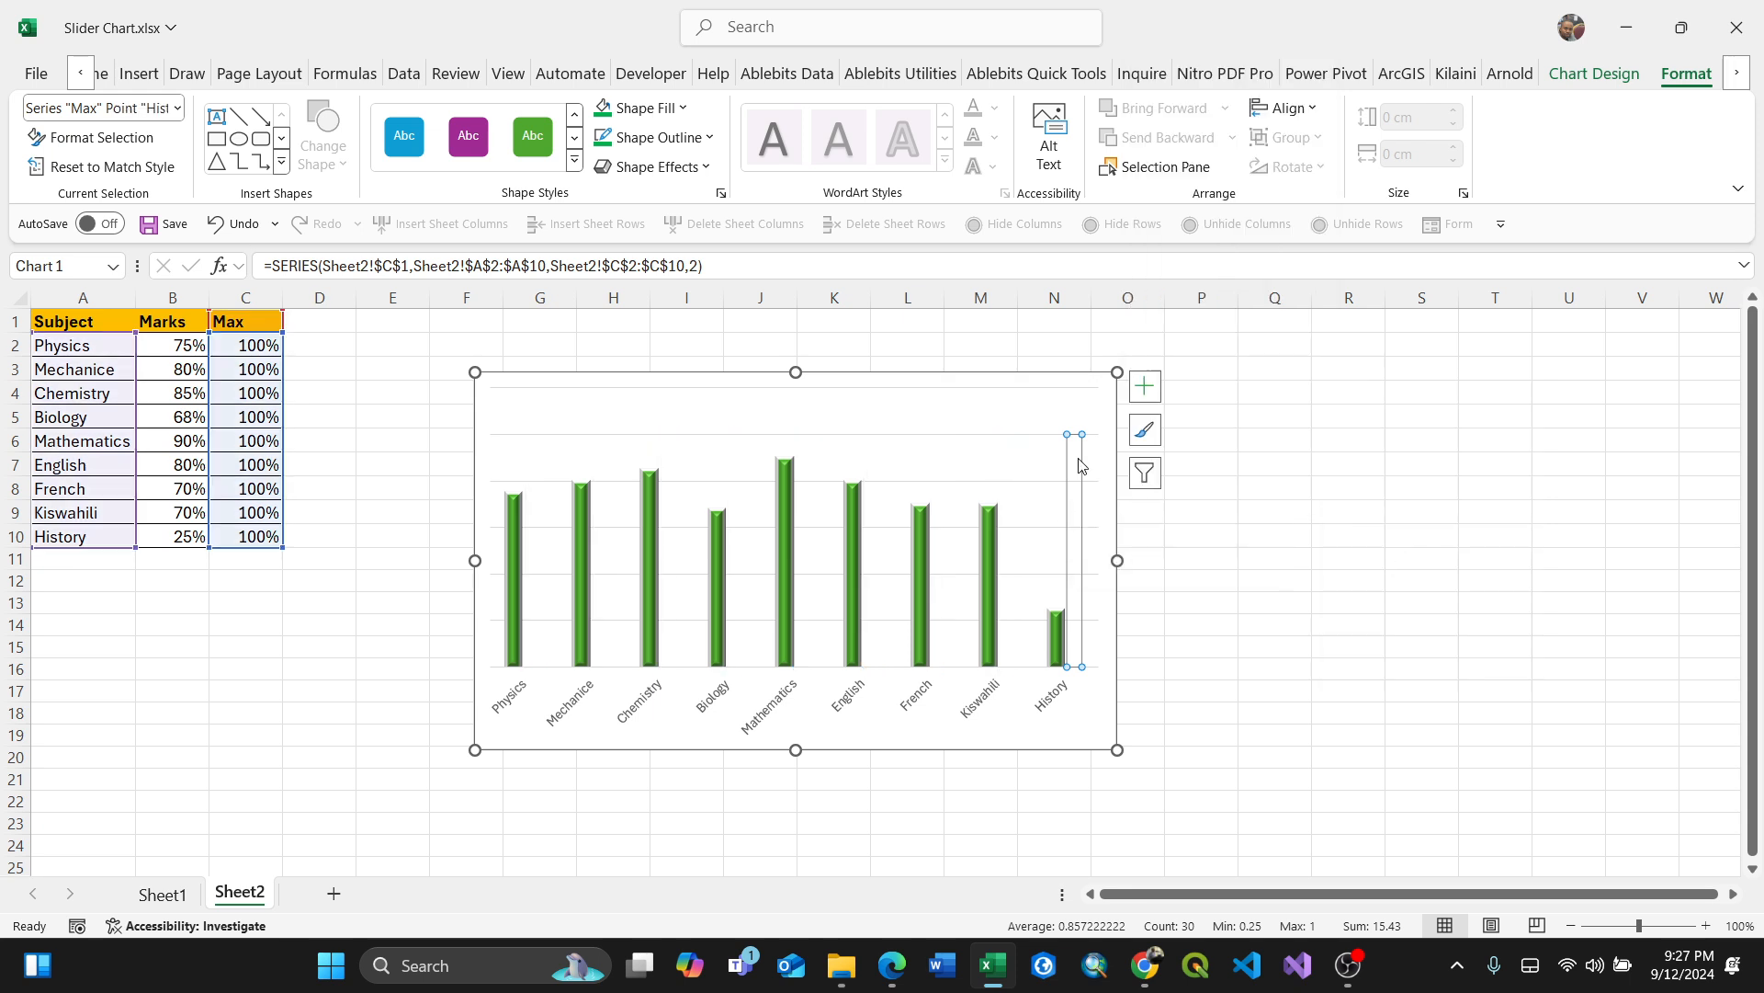
pyautogui.click(1048, 548)
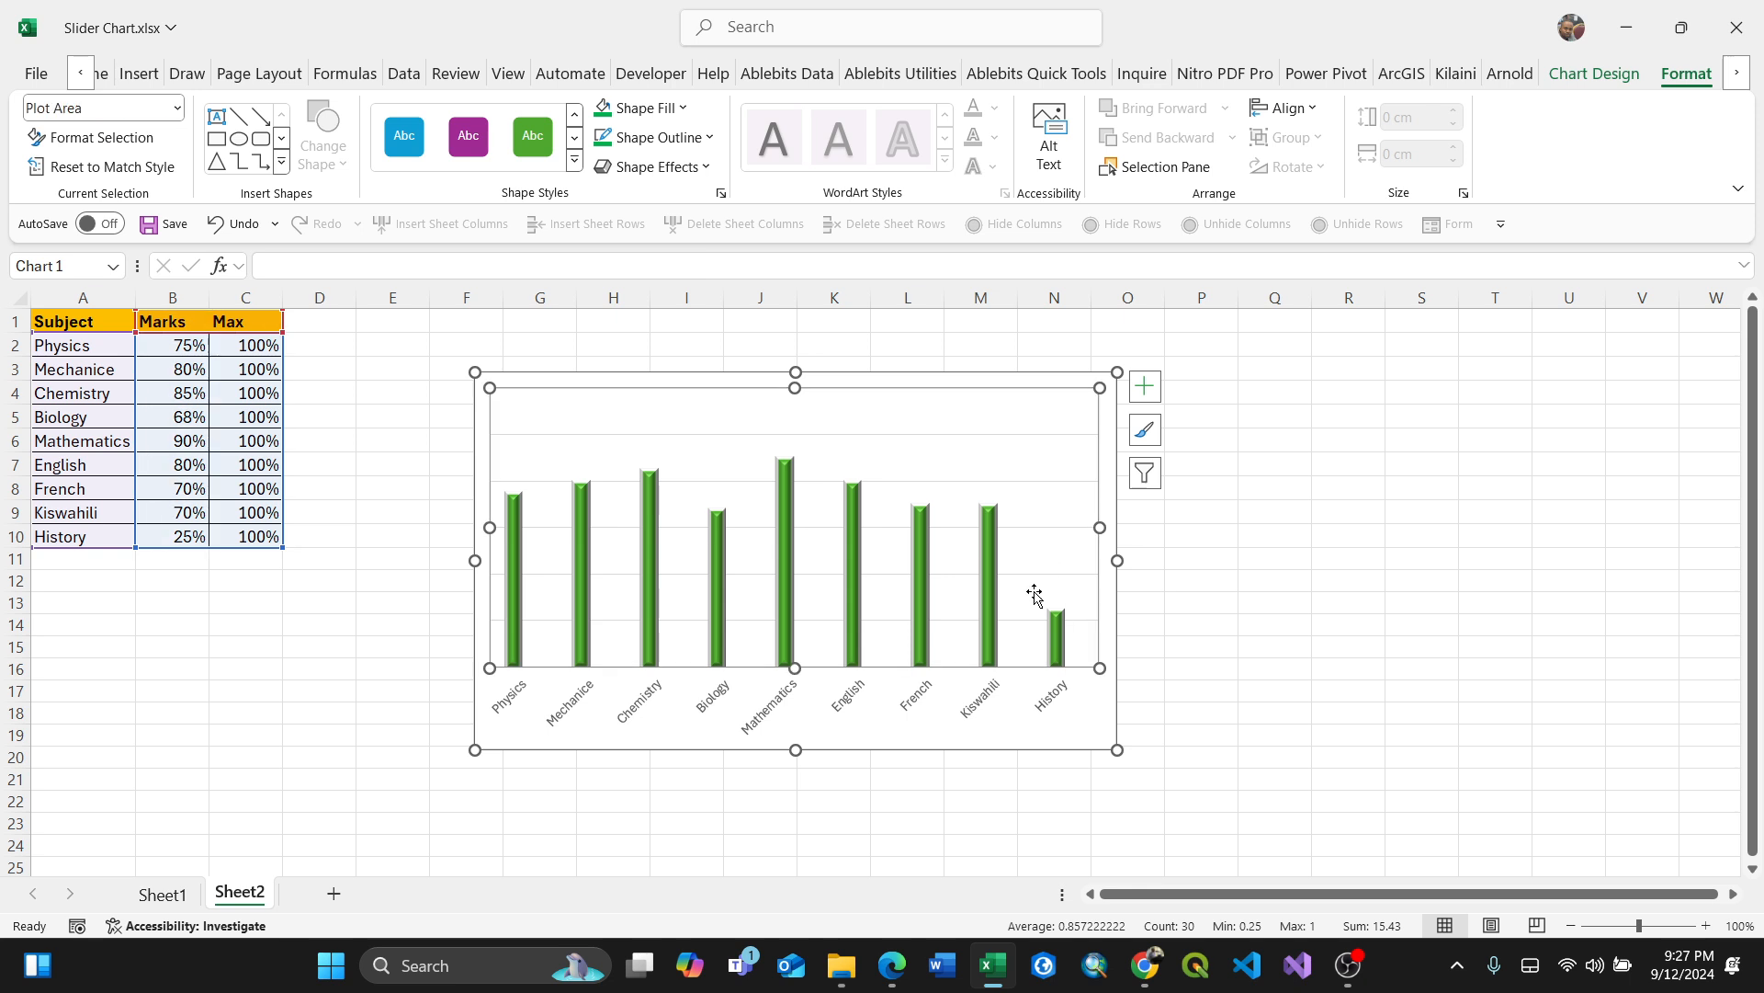
pyautogui.click(1082, 699)
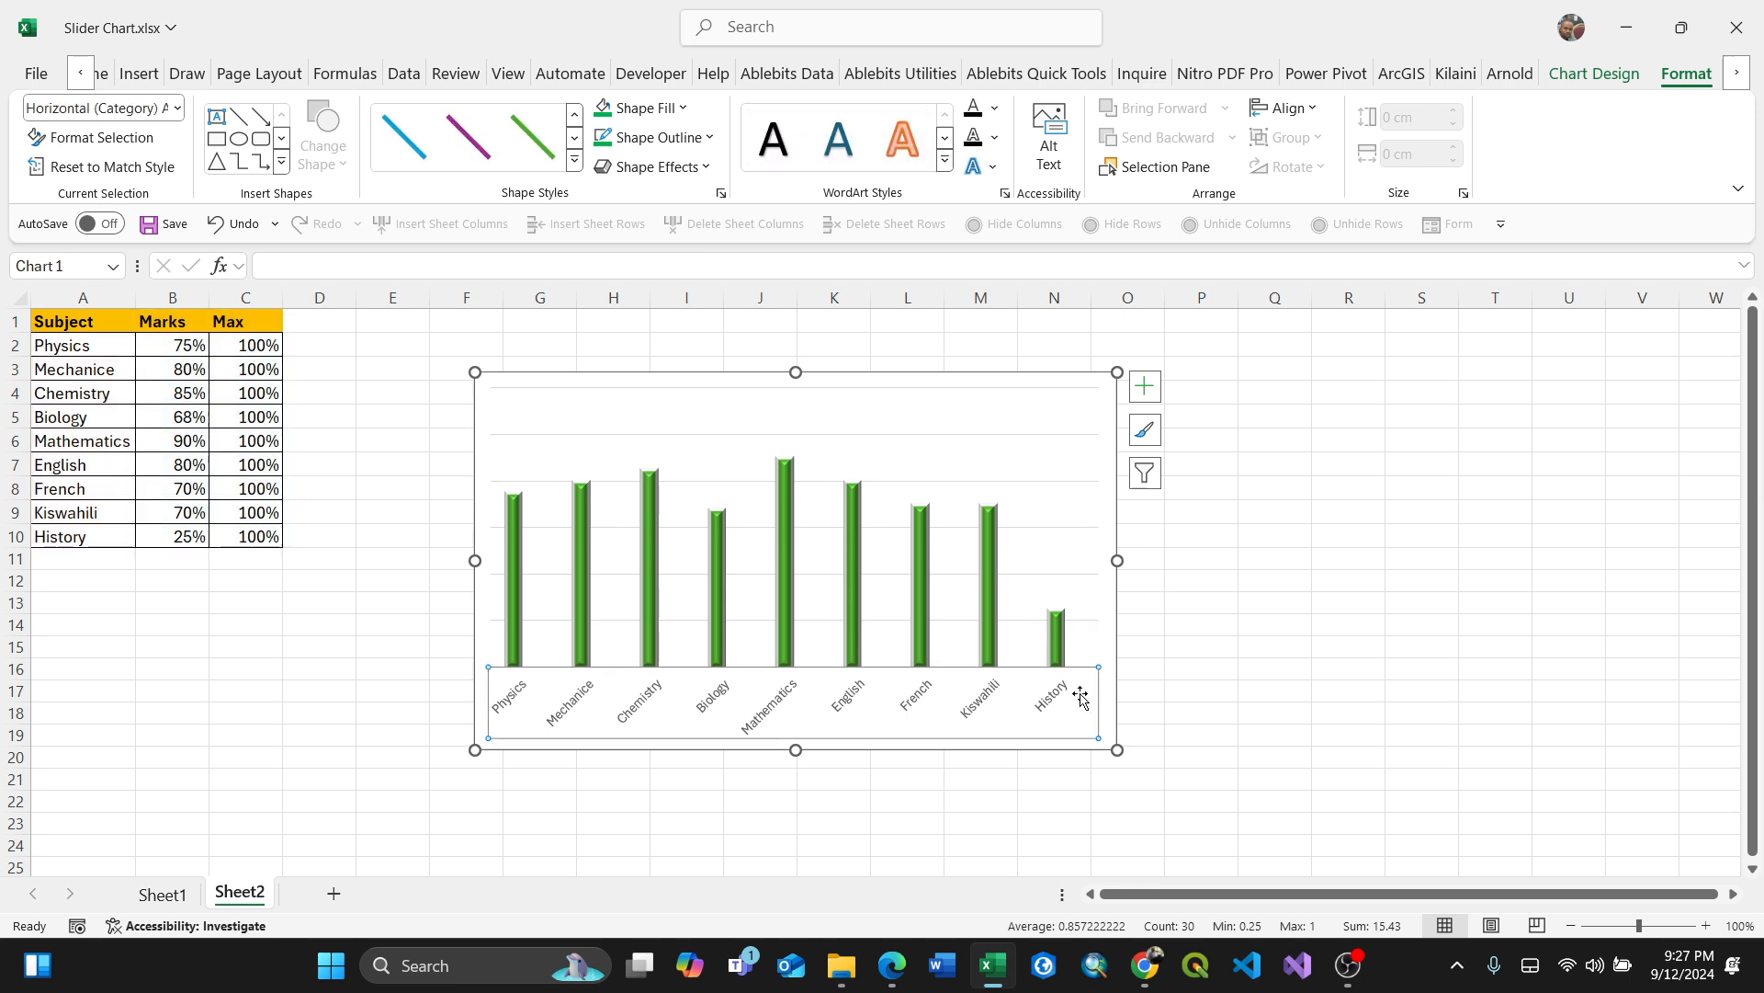
pyautogui.click(1057, 599)
pyautogui.click(1077, 607)
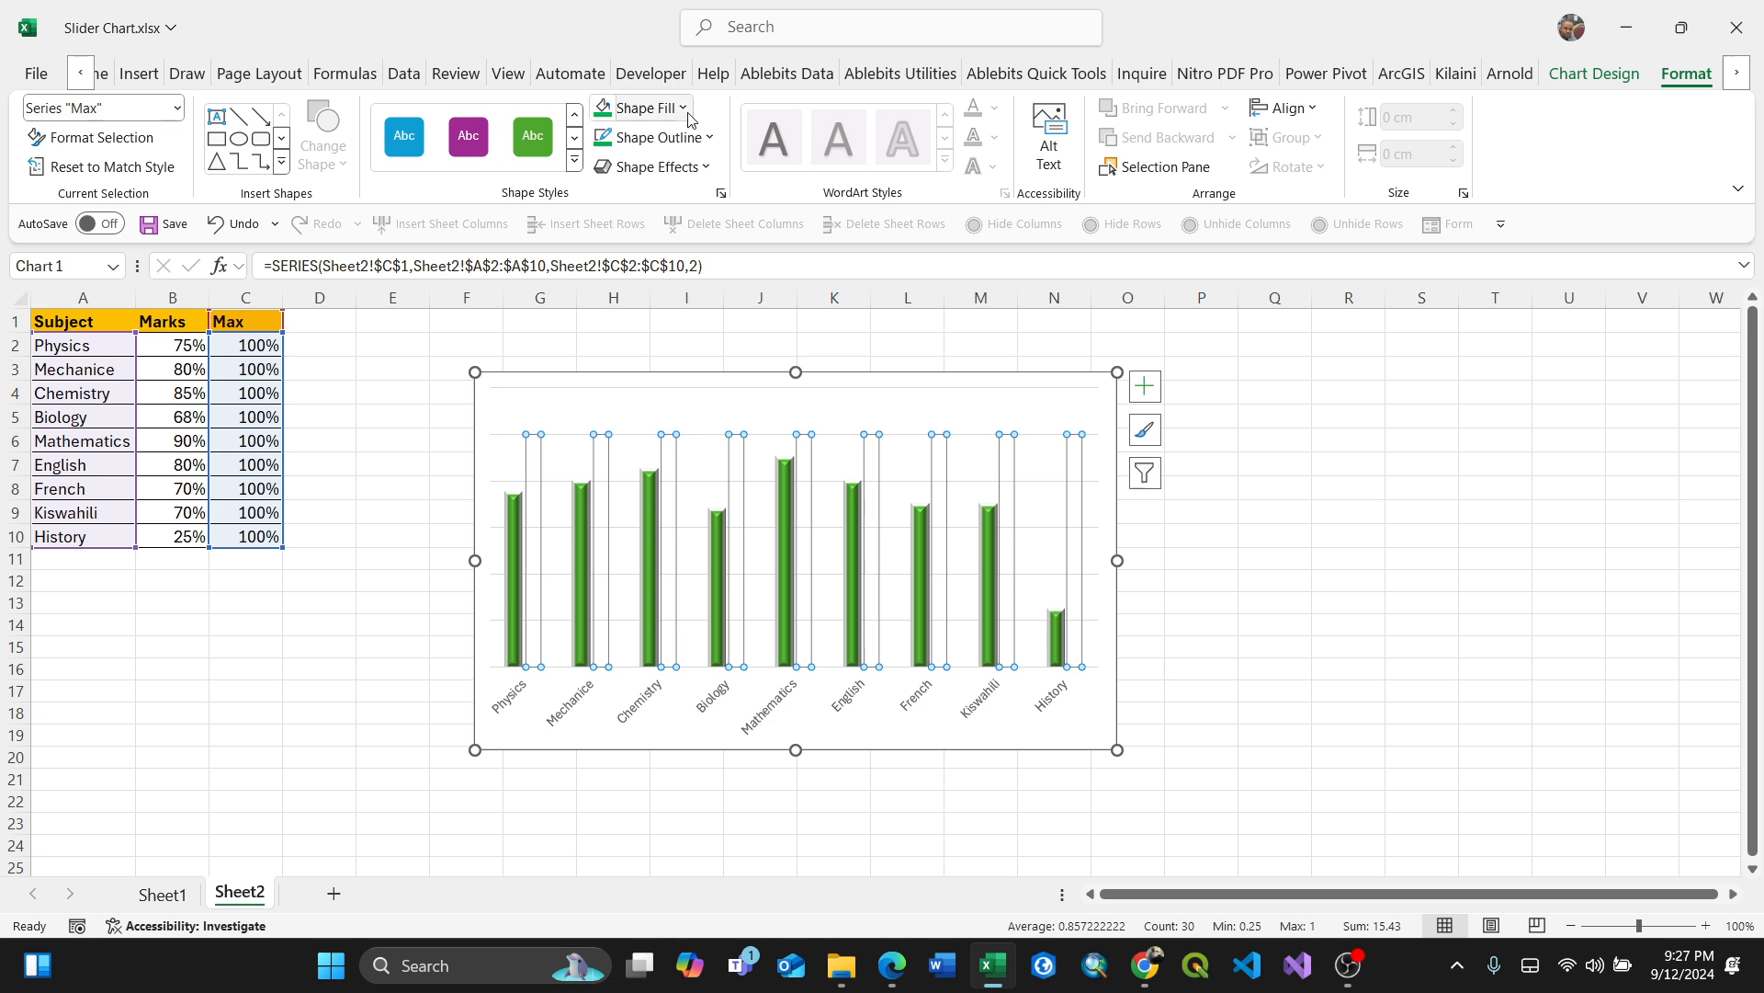
pyautogui.click(709, 138)
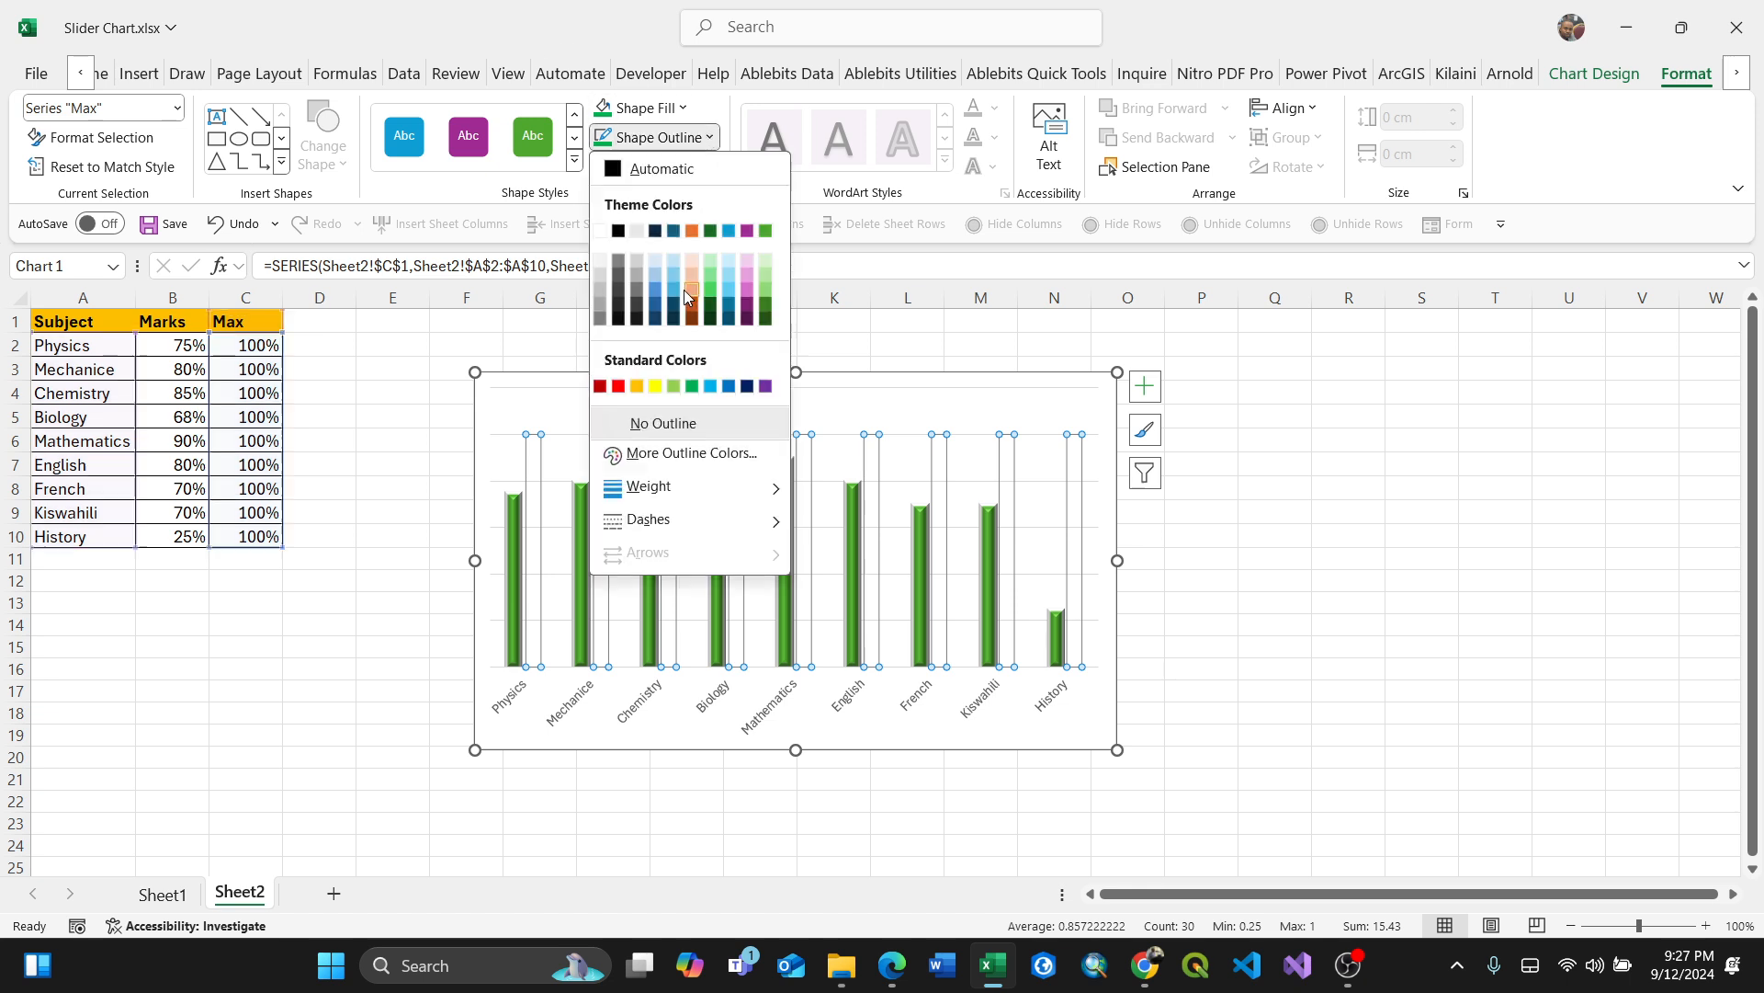
pyautogui.click(618, 230)
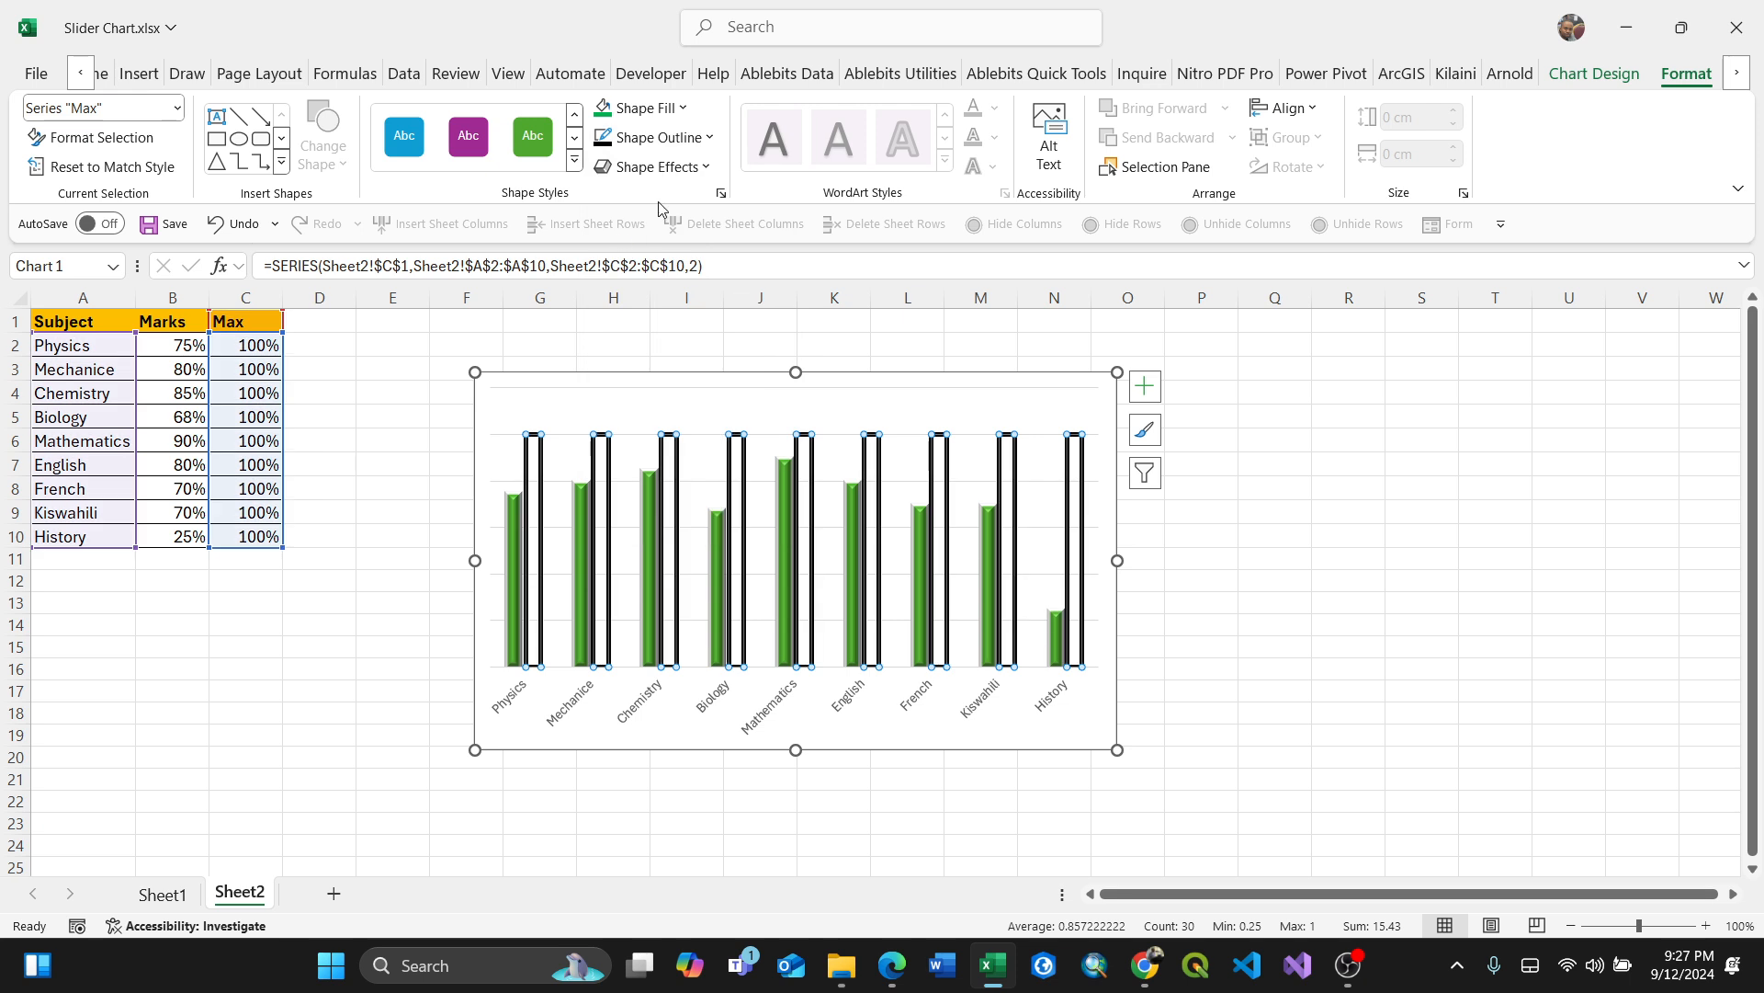
# Step: Enlarge the chart to about 9.54 cm high by 15.77 cm wide
pyautogui.click(685, 138)
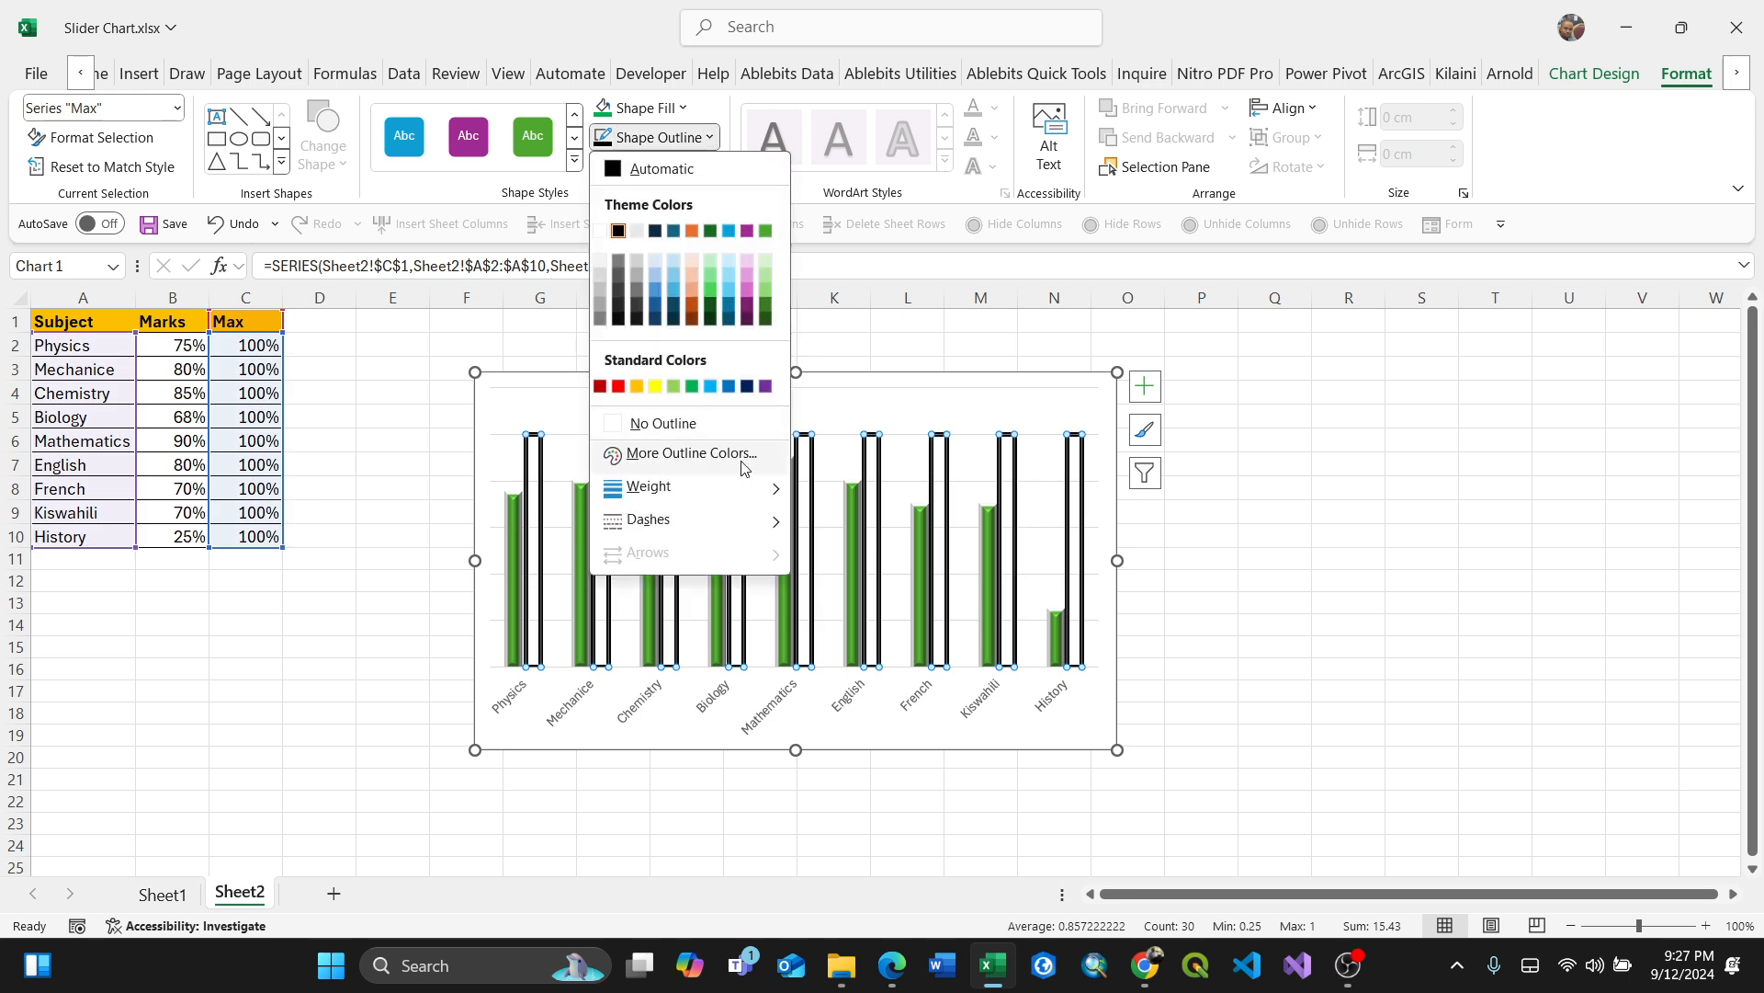
pyautogui.click(1260, 573)
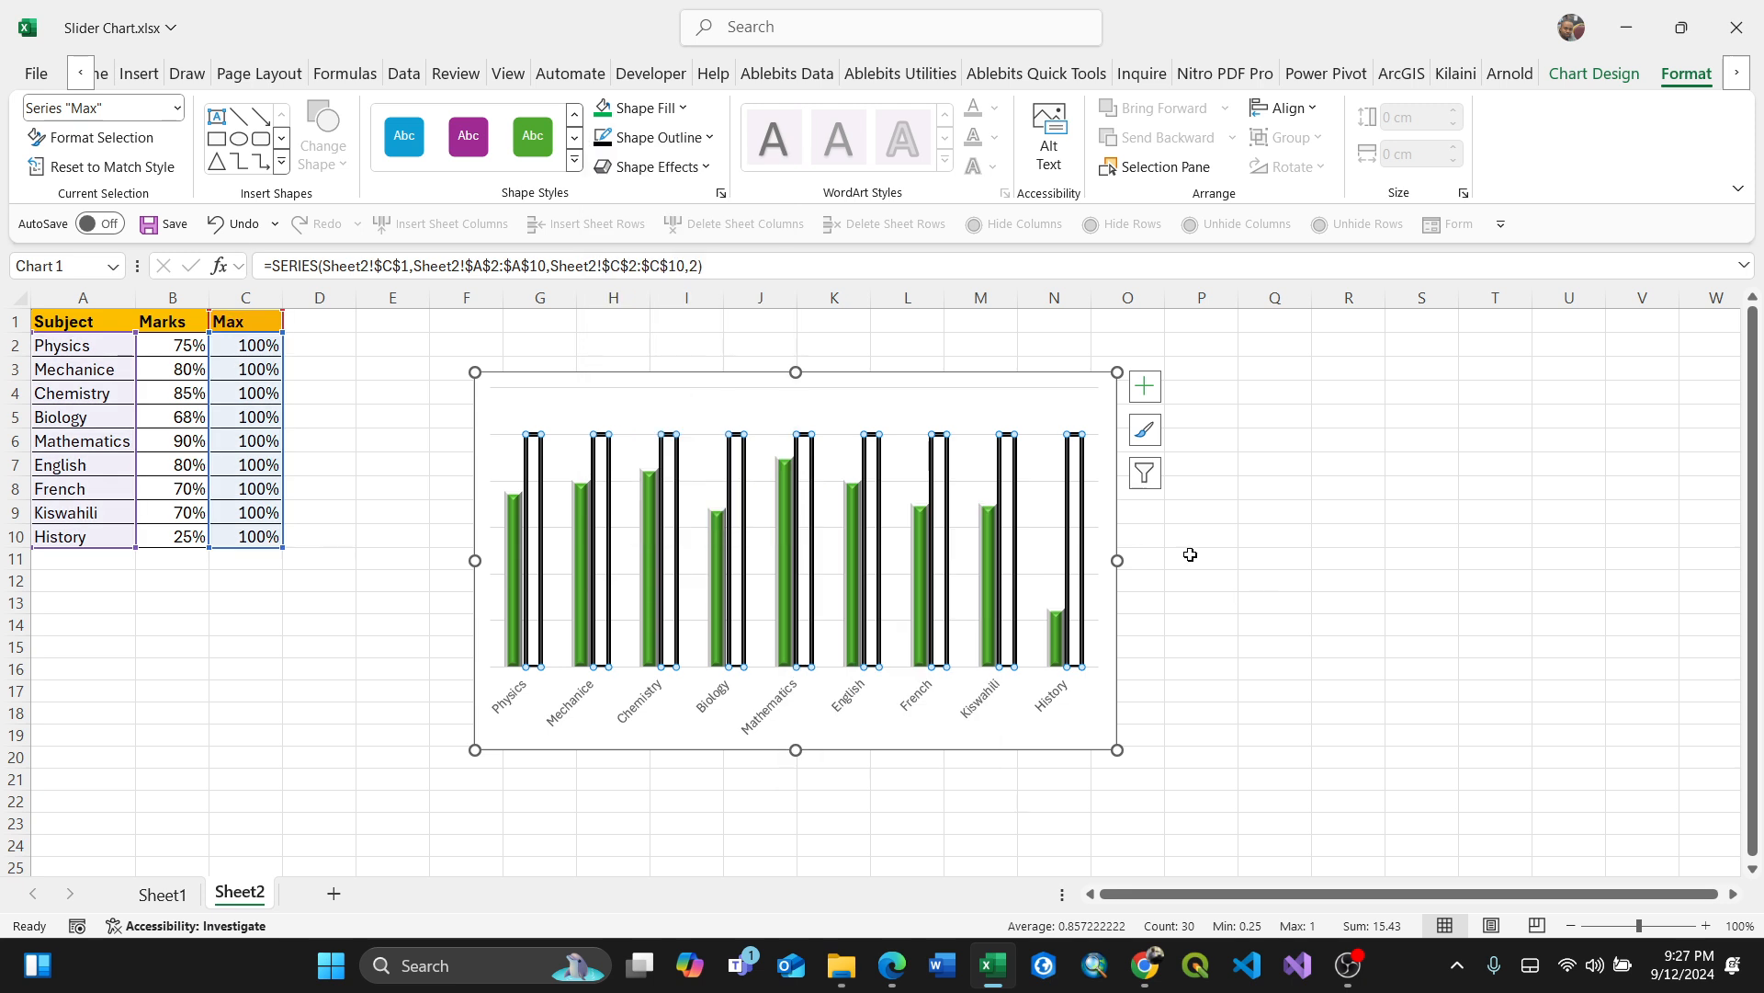
pyautogui.click(1067, 393)
pyautogui.click(1071, 718)
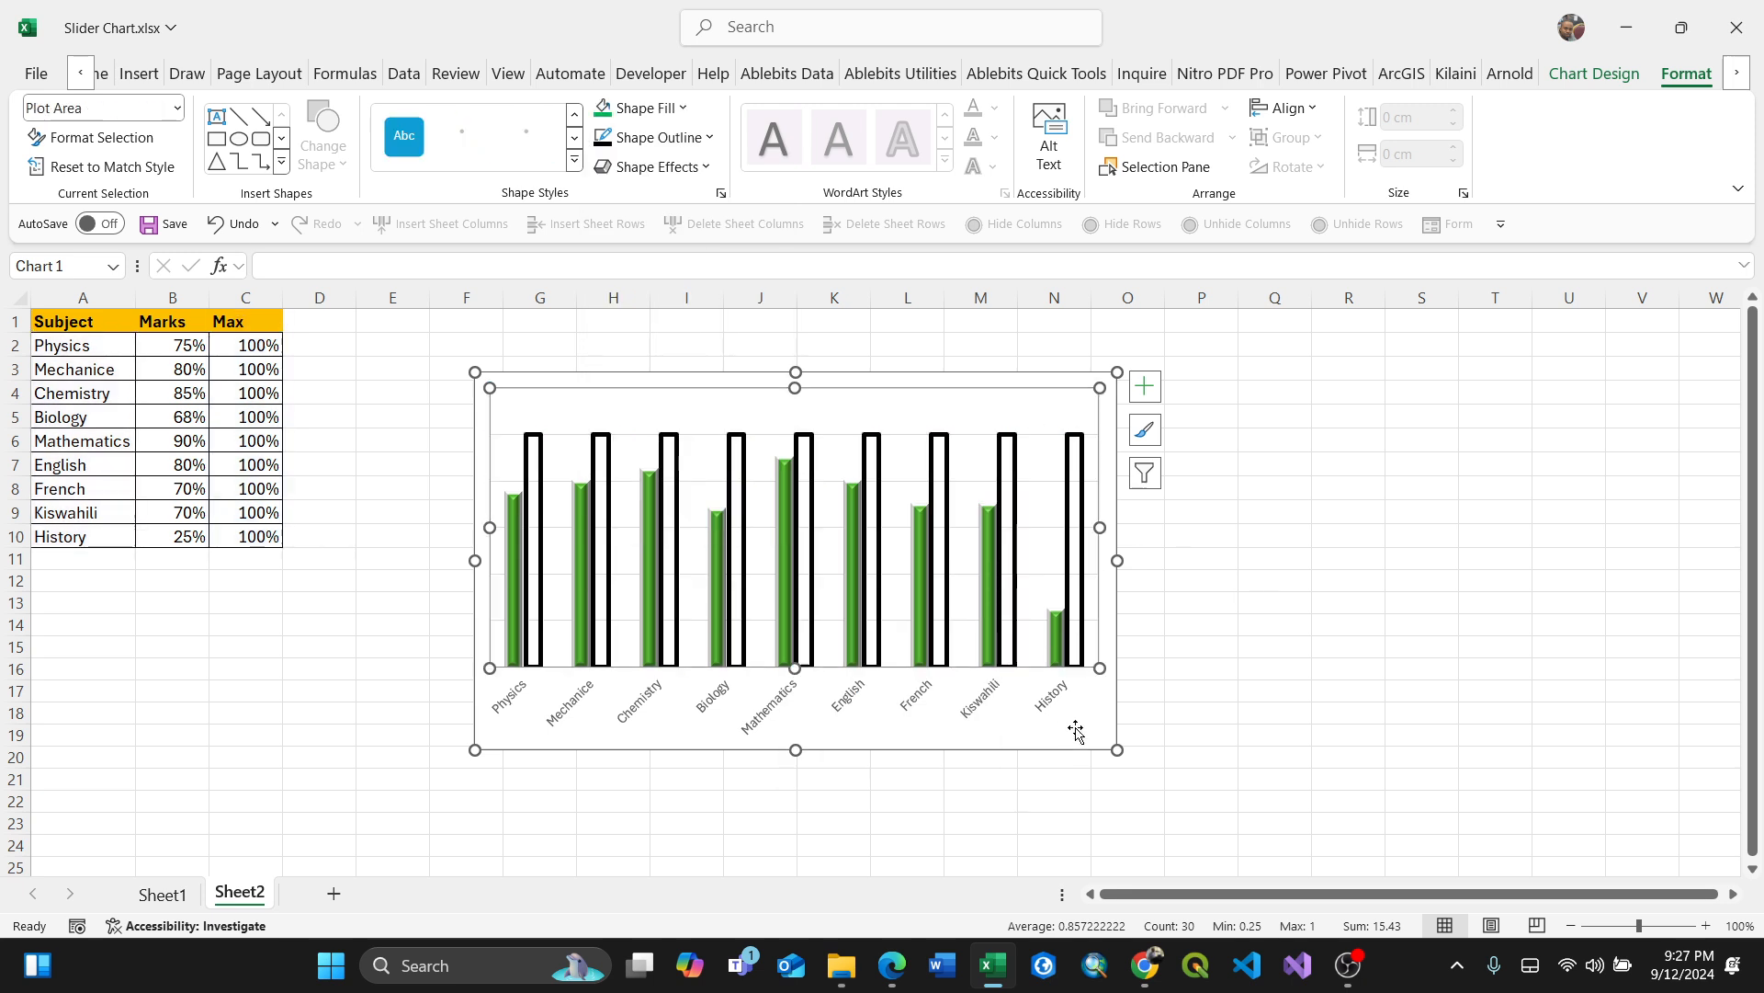
pyautogui.moveTo(1130, 765); pyautogui.dragTo(1160, 787)
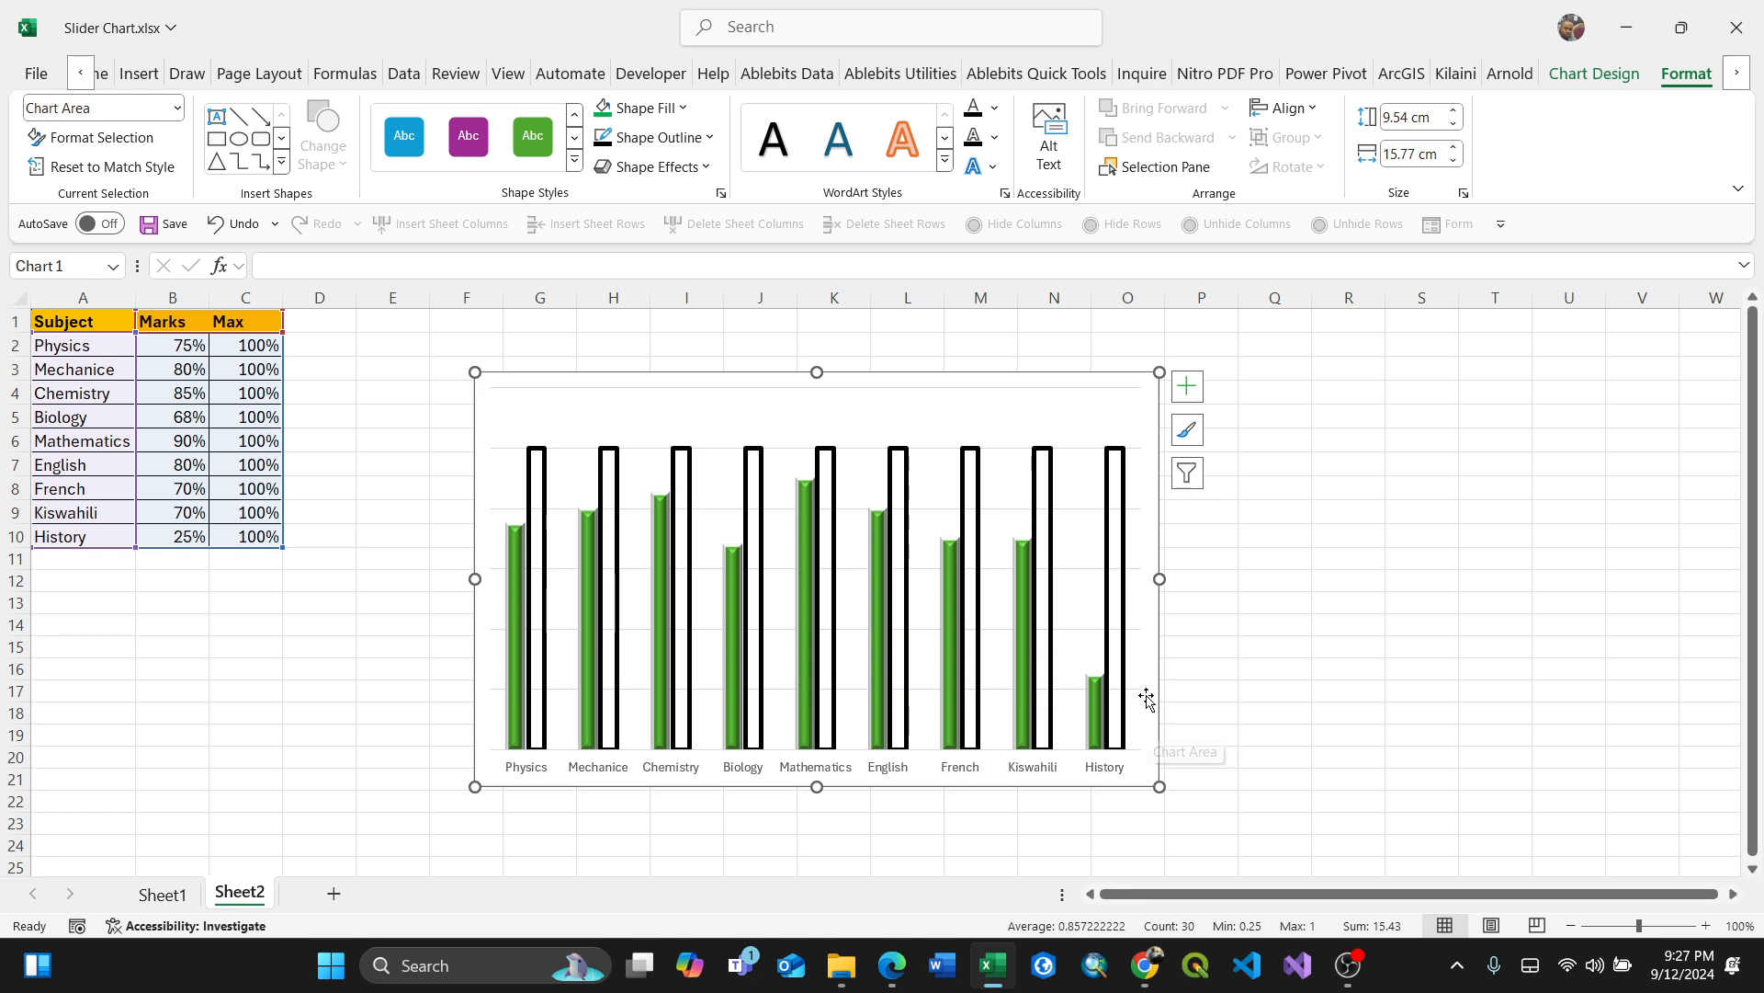
pyautogui.click(1066, 411)
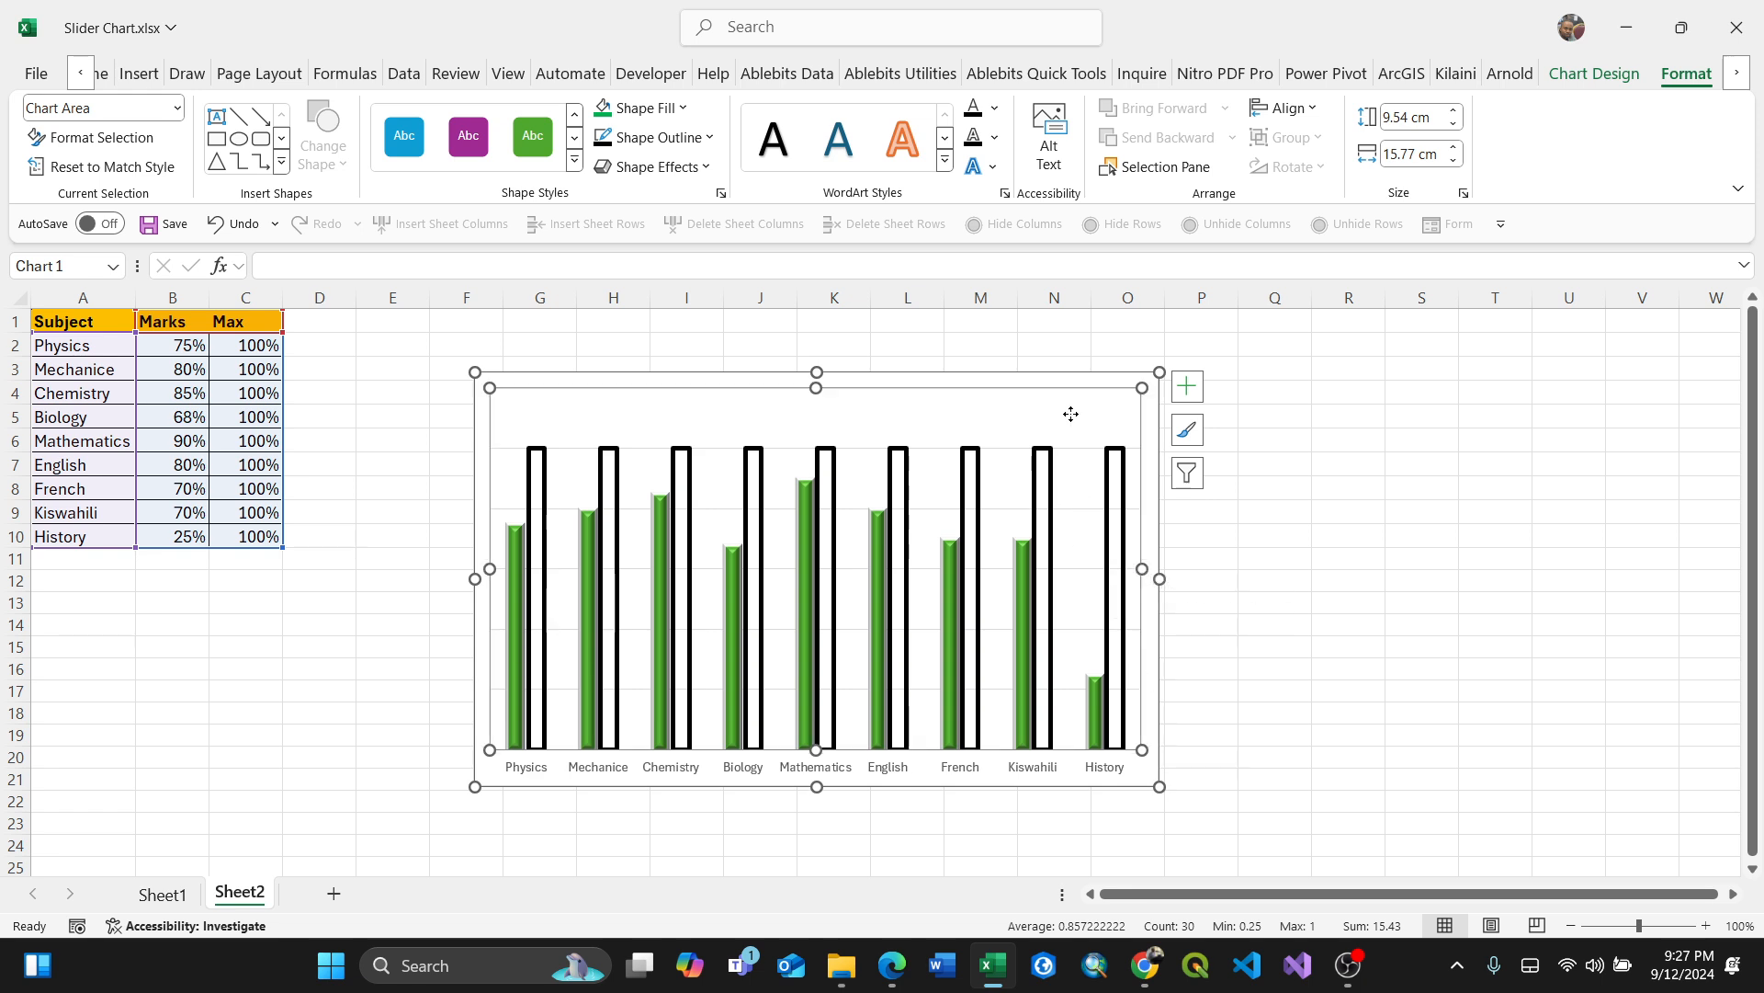
pyautogui.click(184, 345)
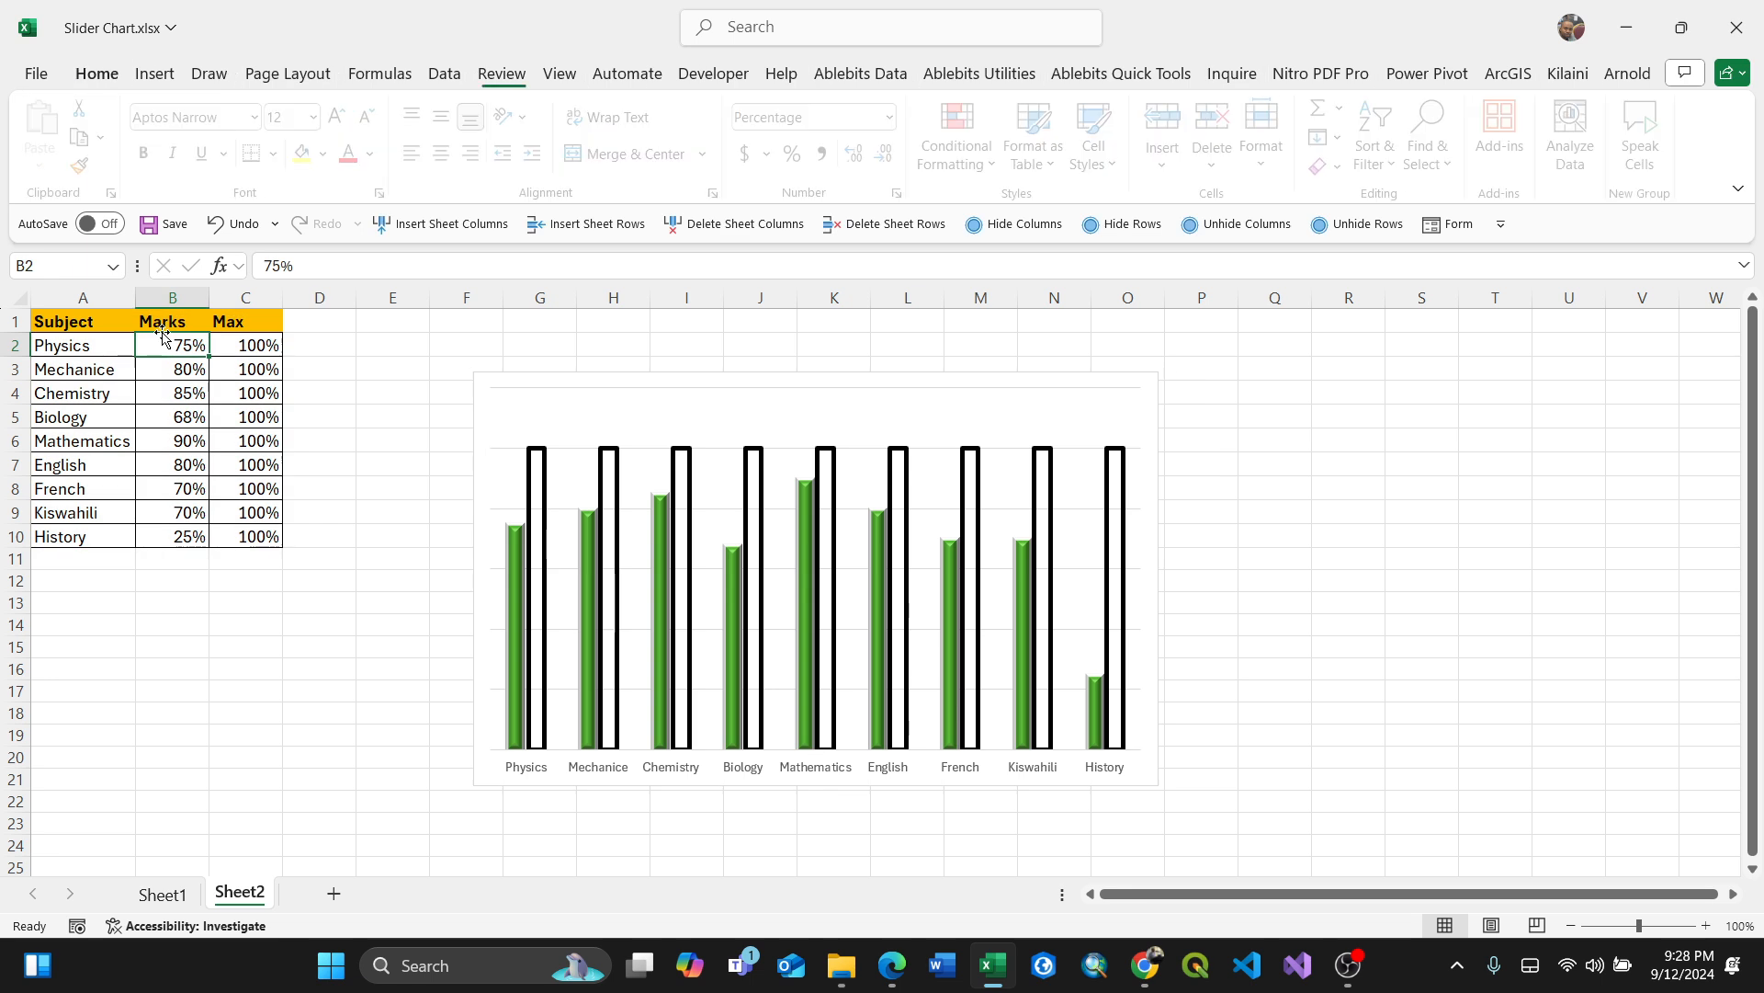
pyautogui.moveTo(181, 321); pyautogui.dragTo(181, 535)
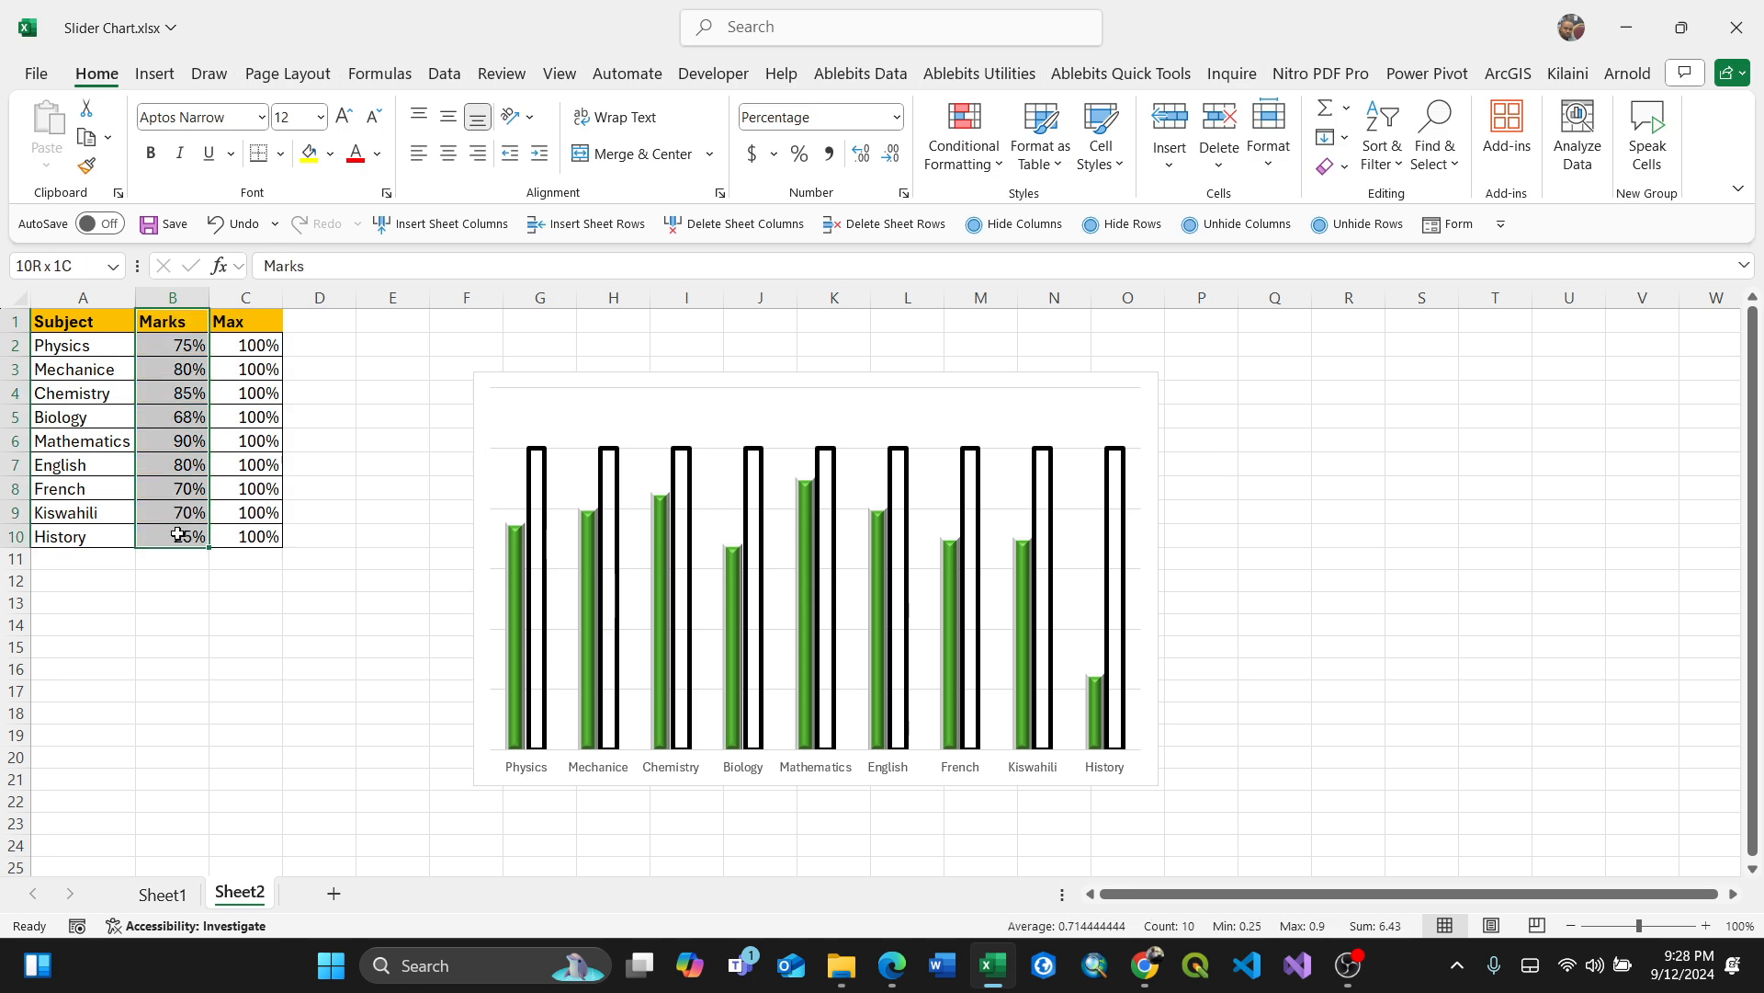
pyautogui.click(1079, 418)
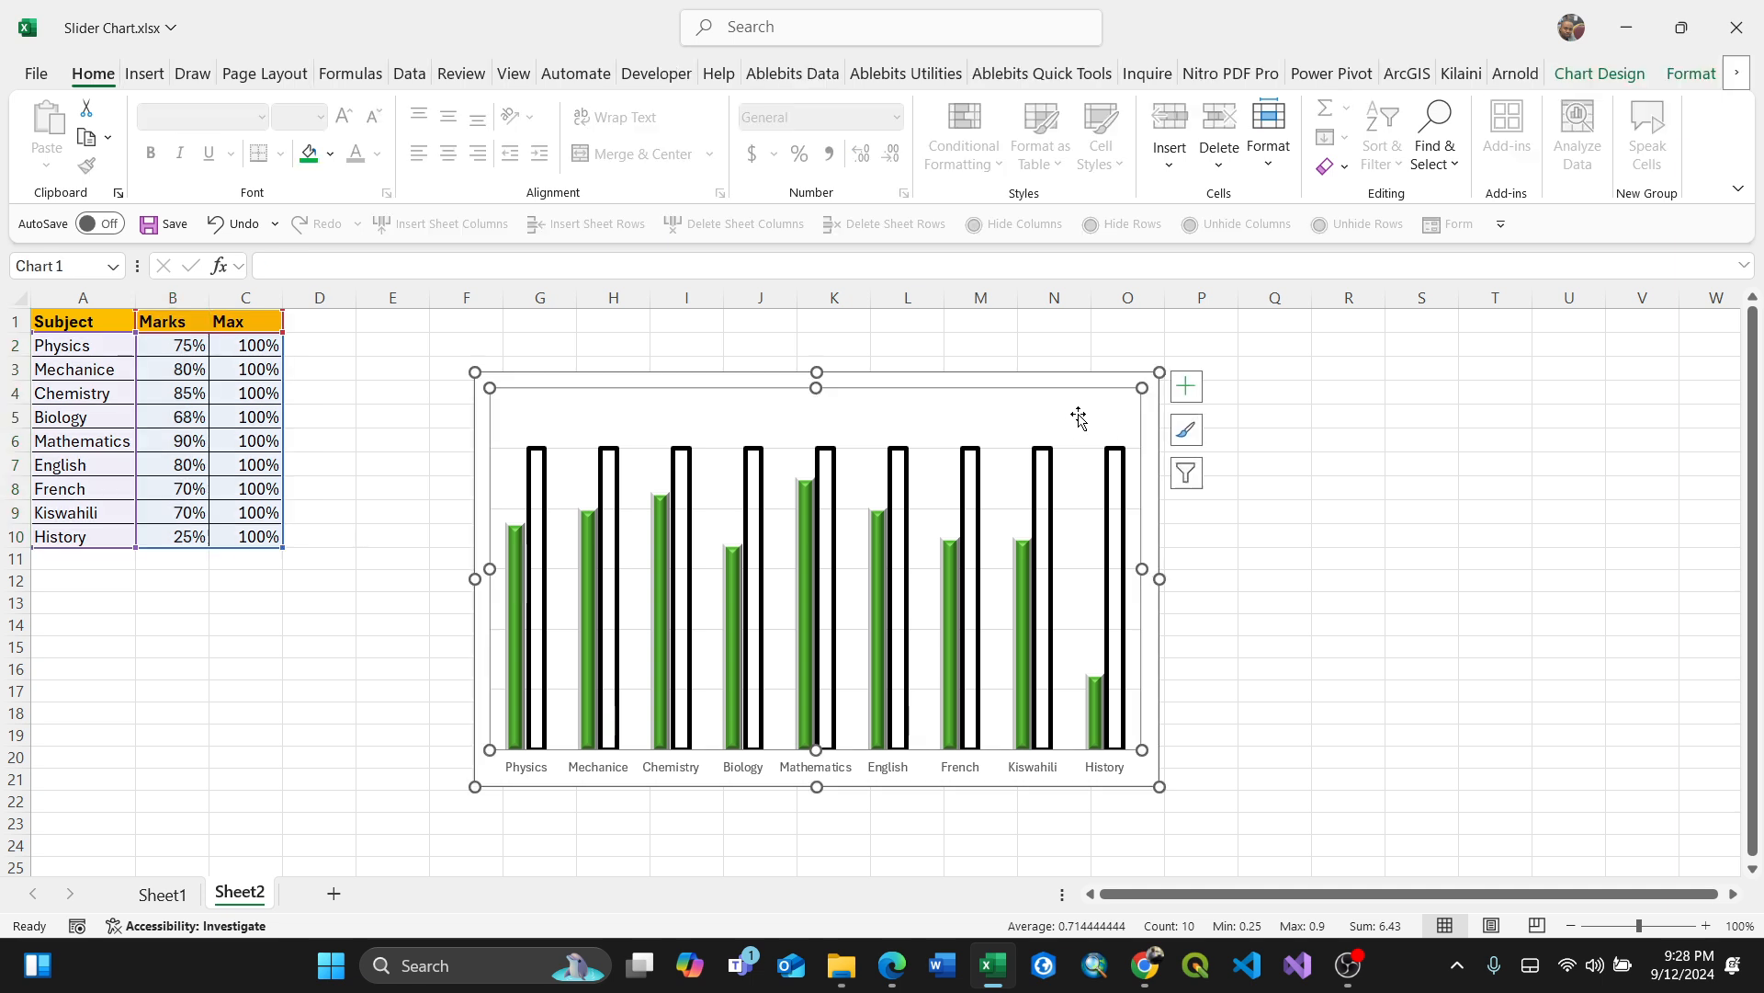
pyautogui.rightClick(1082, 412)
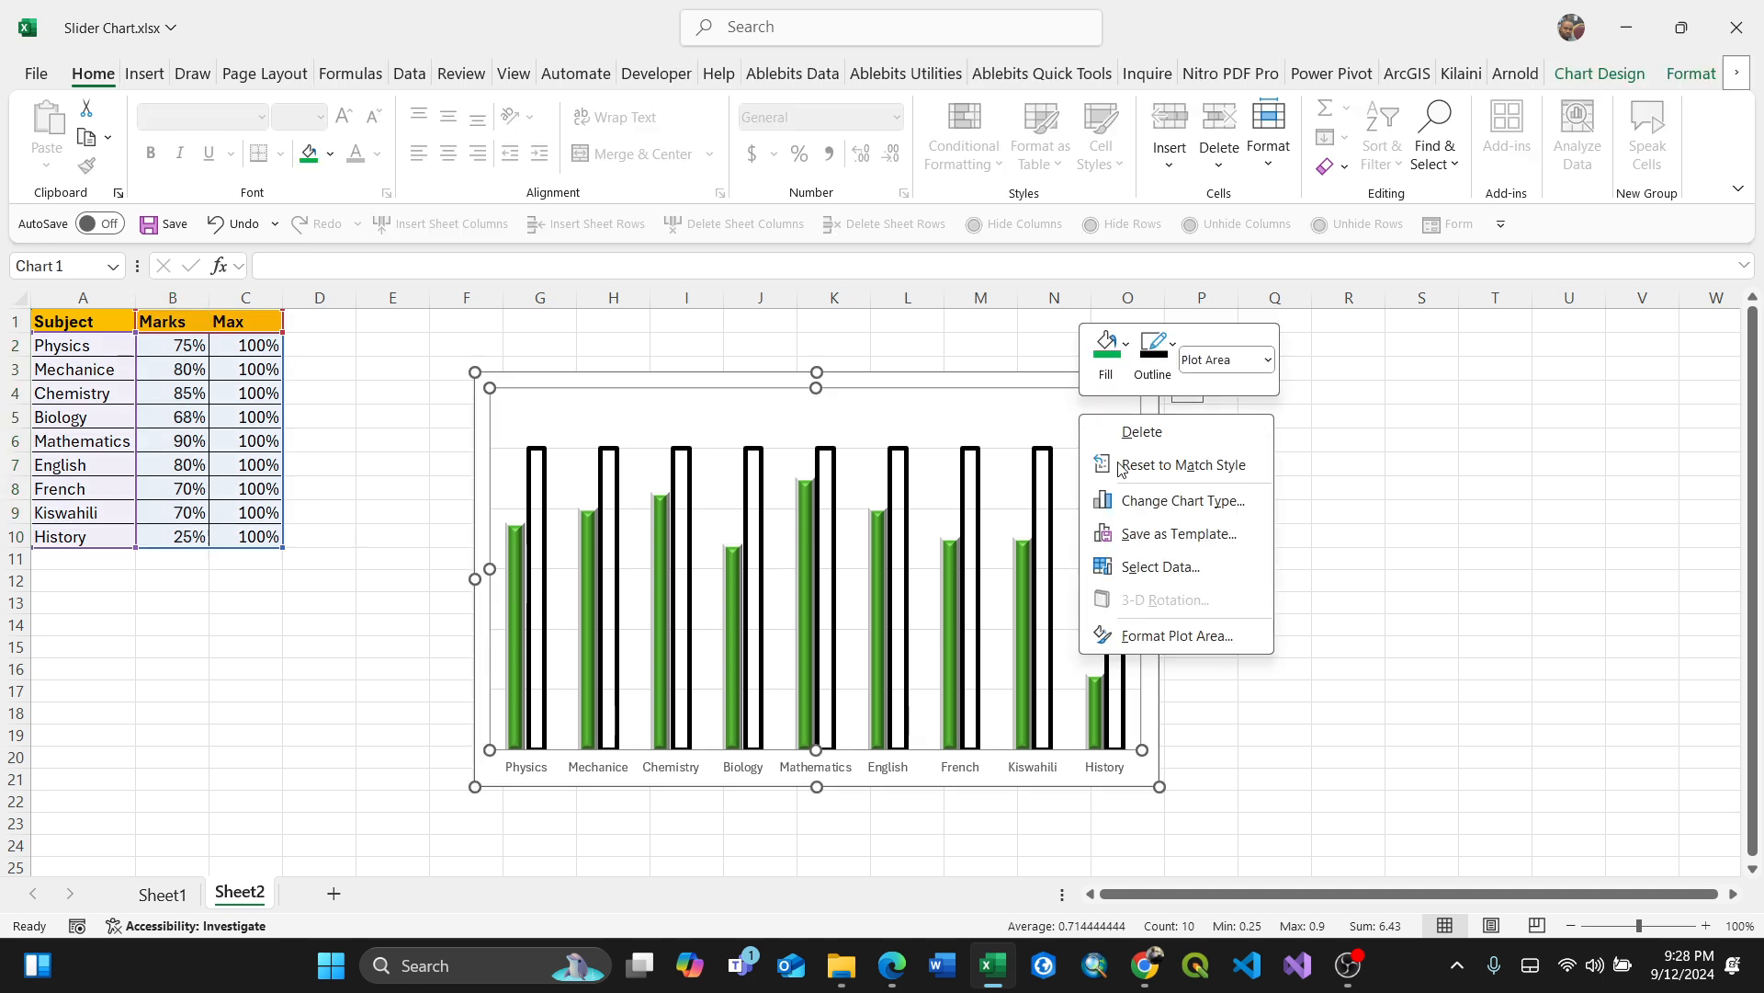
pyautogui.click(1020, 454)
pyautogui.click(1286, 623)
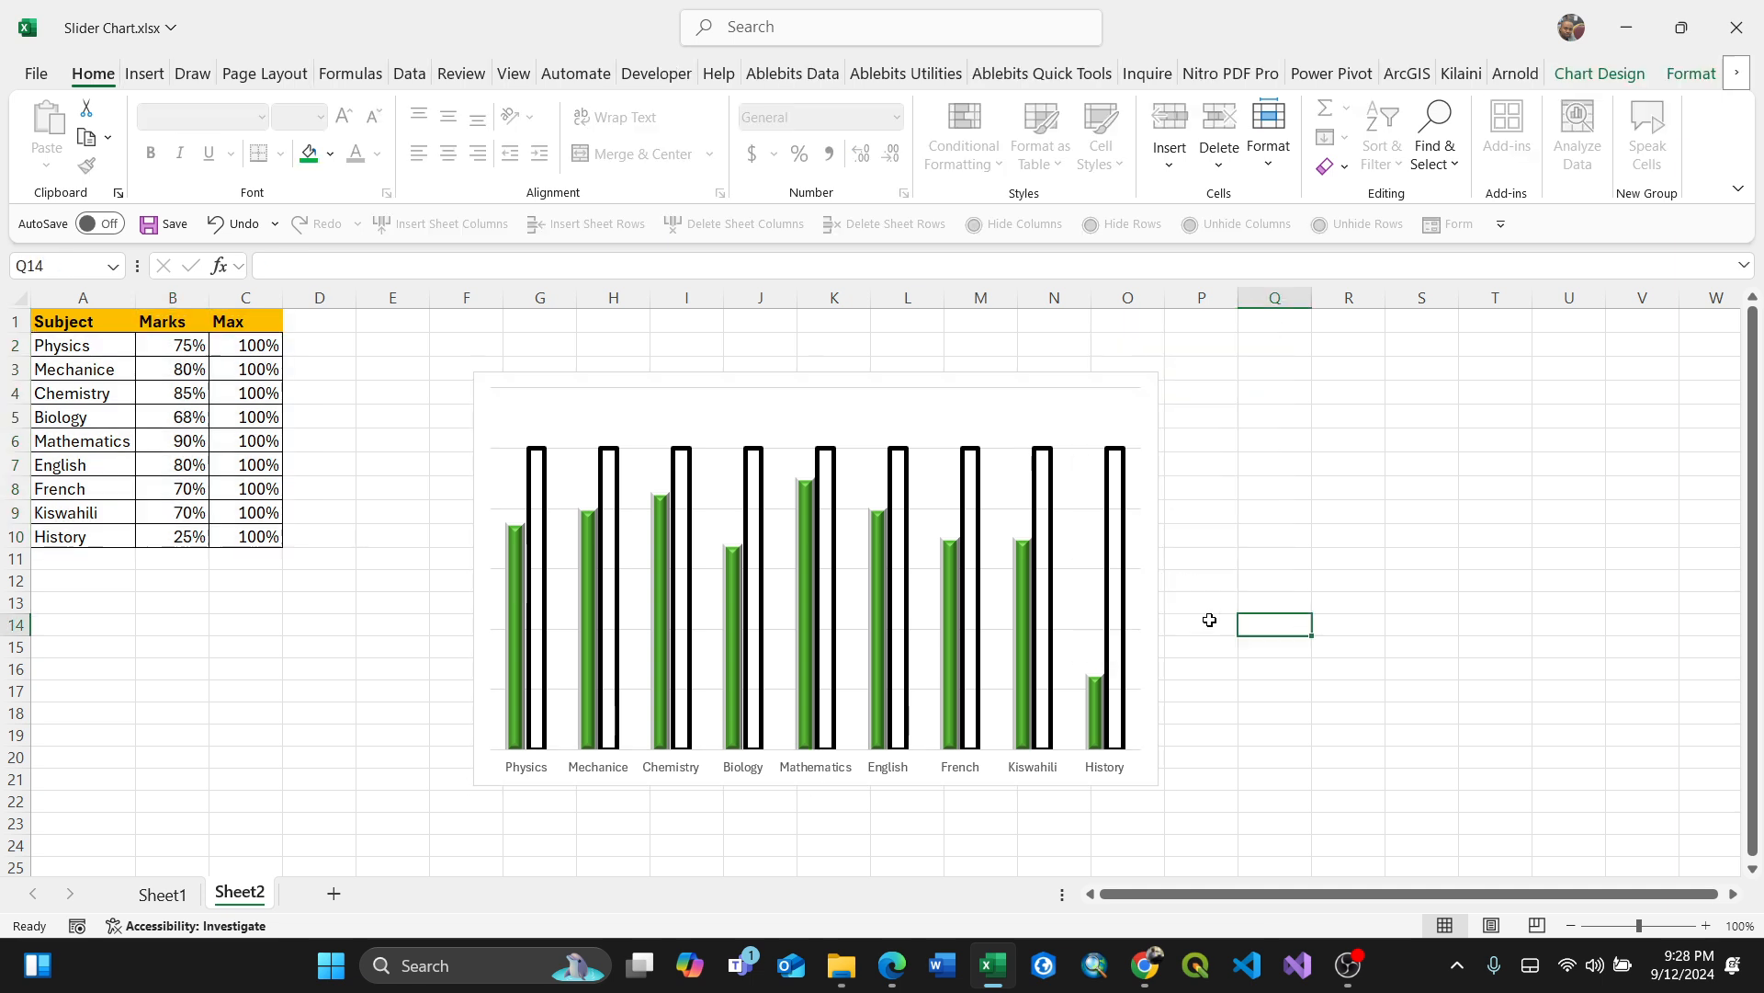
pyautogui.click(1079, 459)
pyautogui.rightClick(1079, 458)
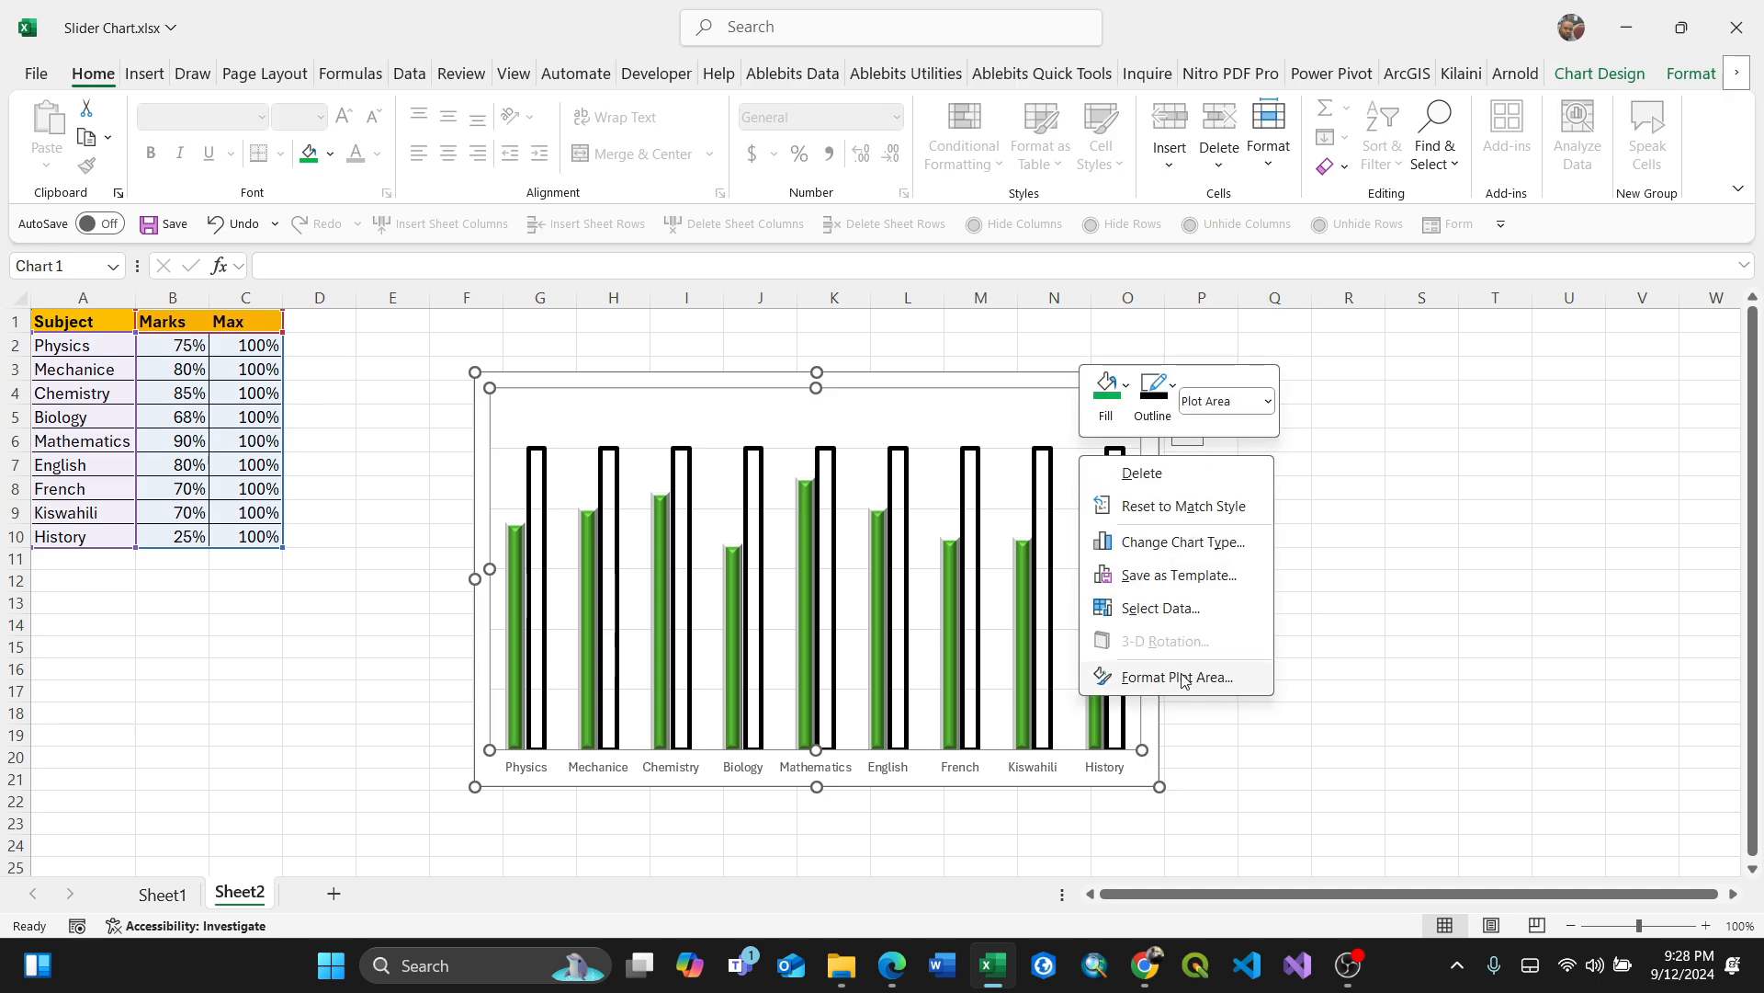
pyautogui.click(1039, 461)
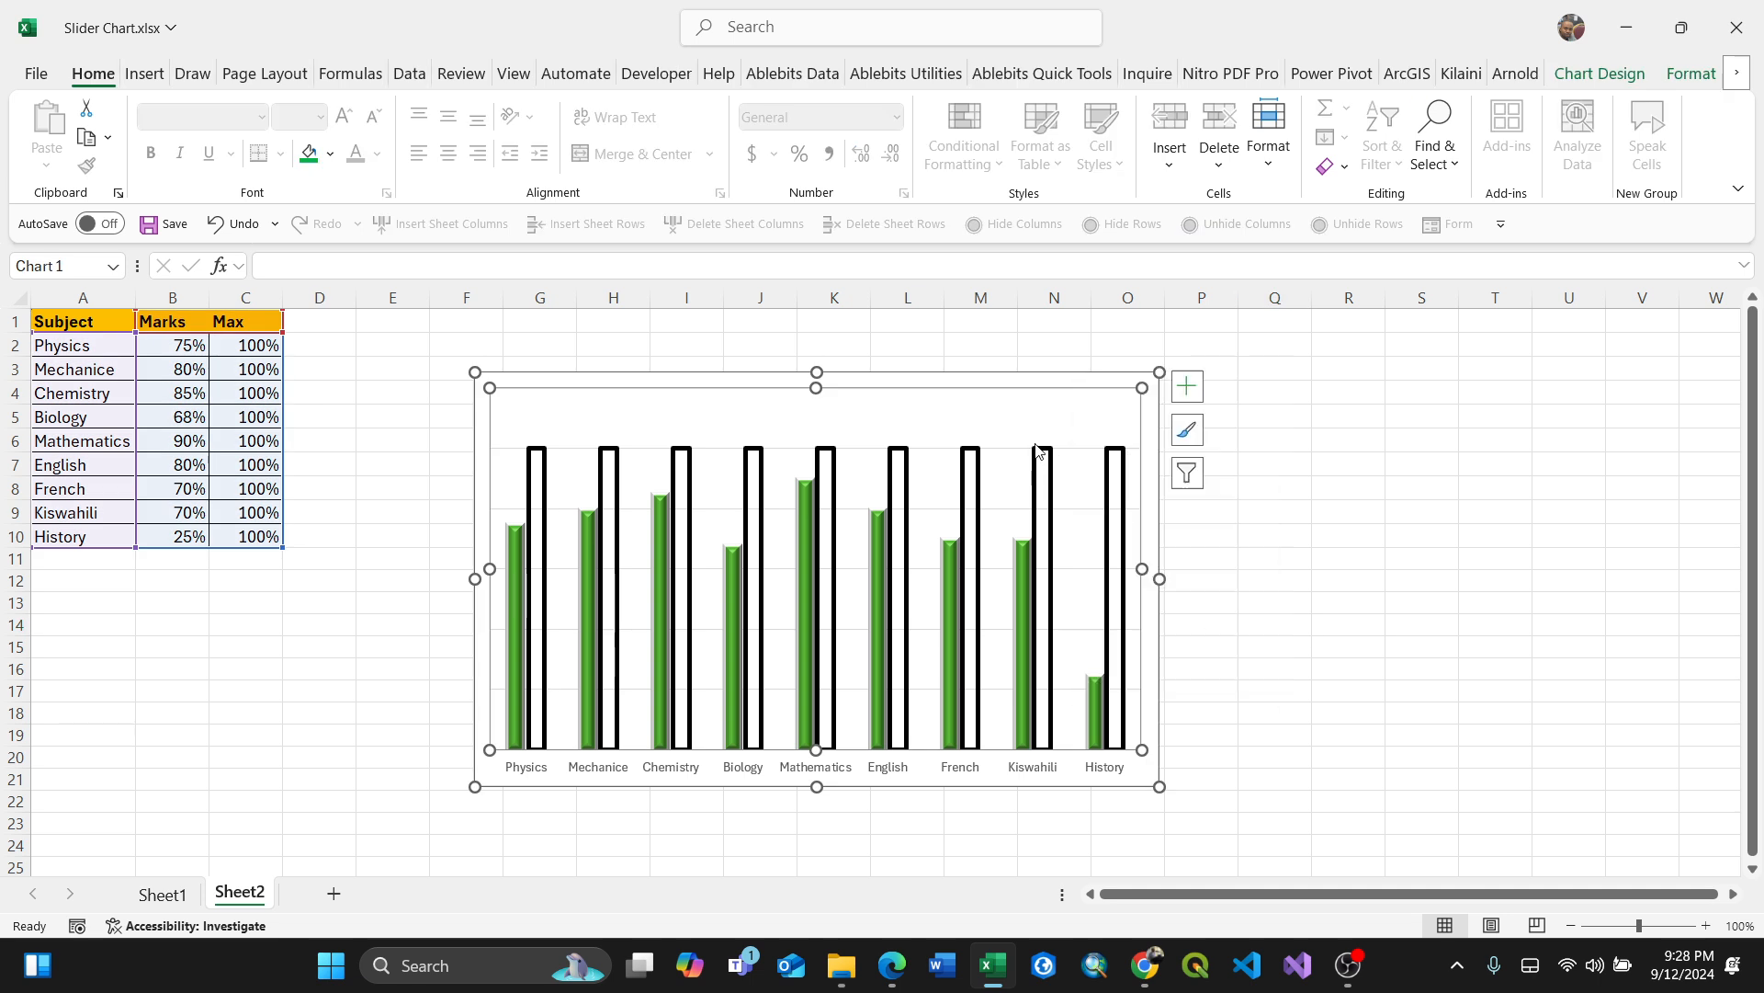
# Step: Format the Max series with a gap width of 50% and a series overlap of 100%
pyautogui.click(1123, 728)
pyautogui.rightClick(1123, 730)
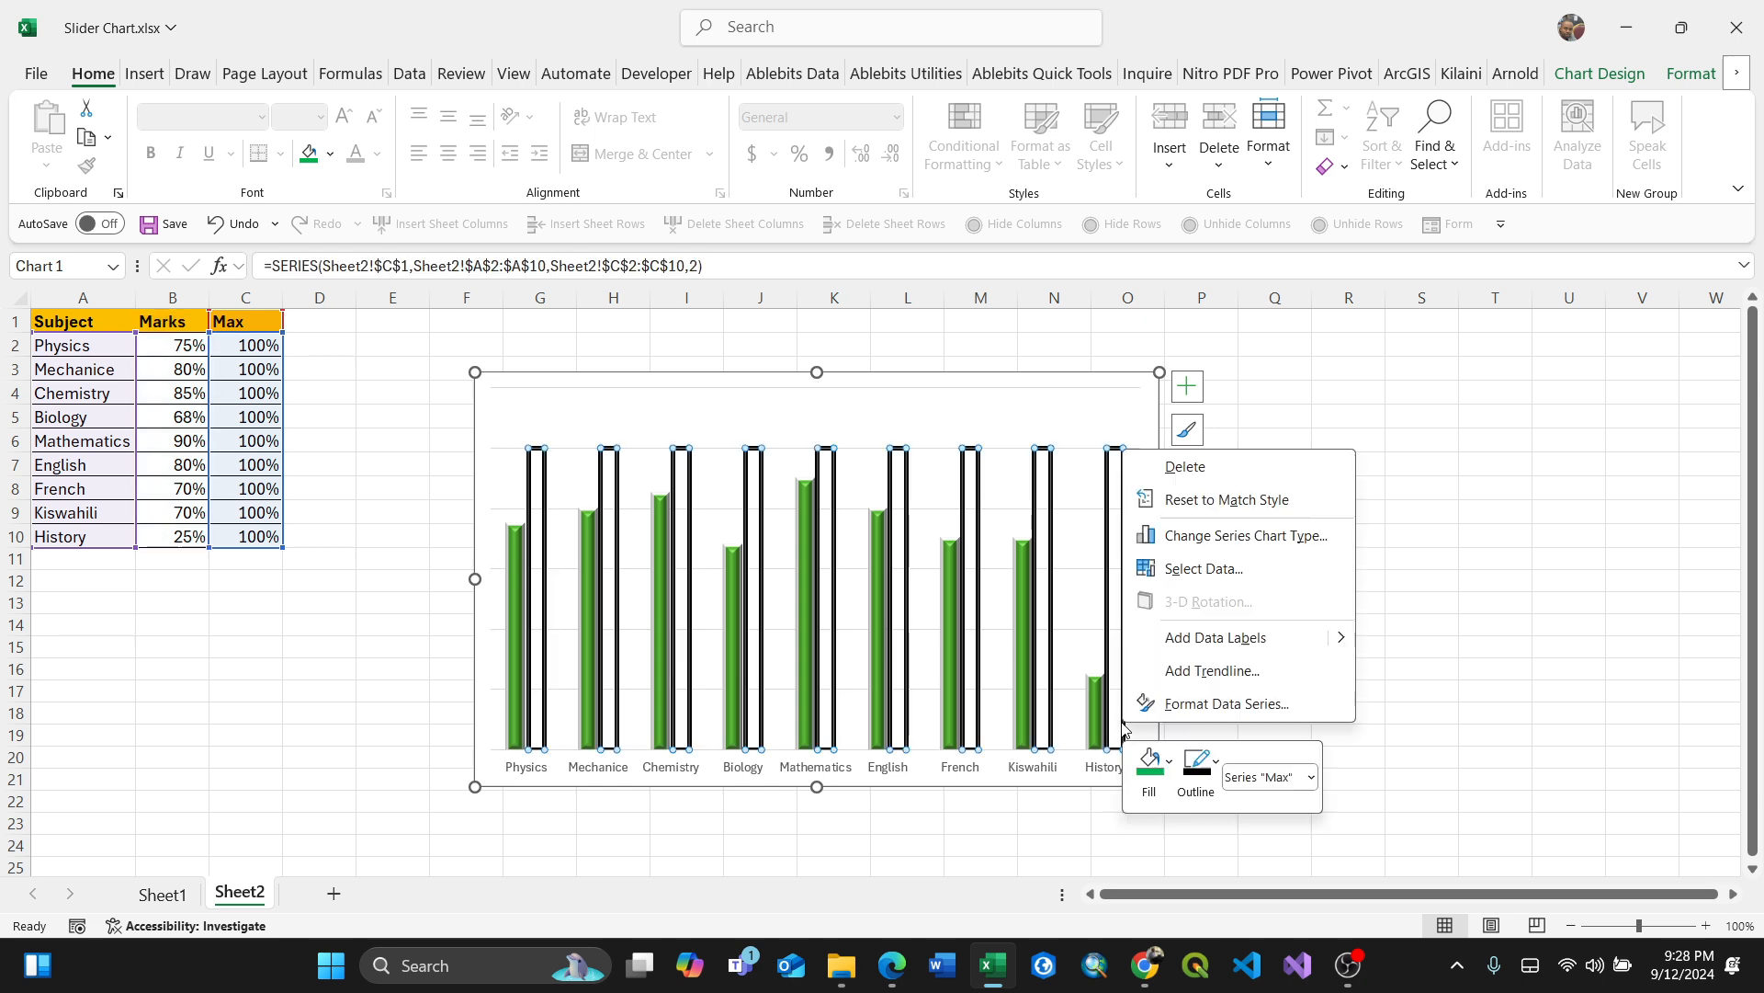
pyautogui.click(1268, 703)
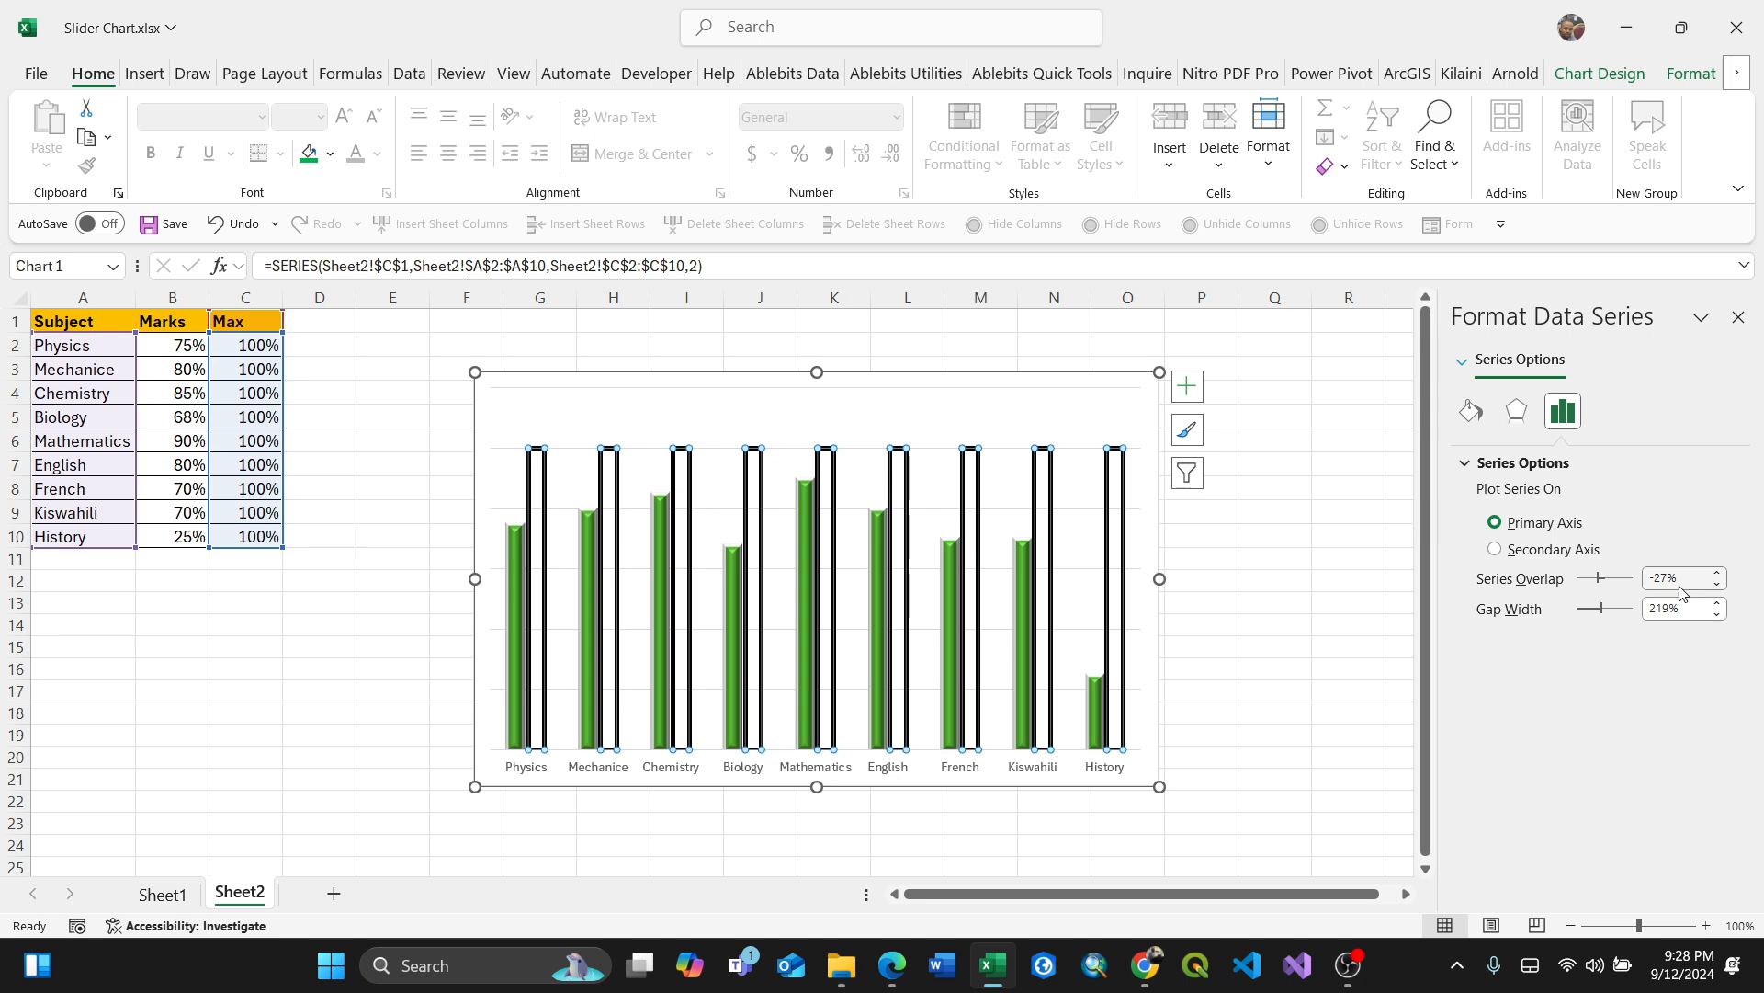
pyautogui.moveTo(1671, 609); pyautogui.dragTo(1625, 608)
pyautogui.write('50')
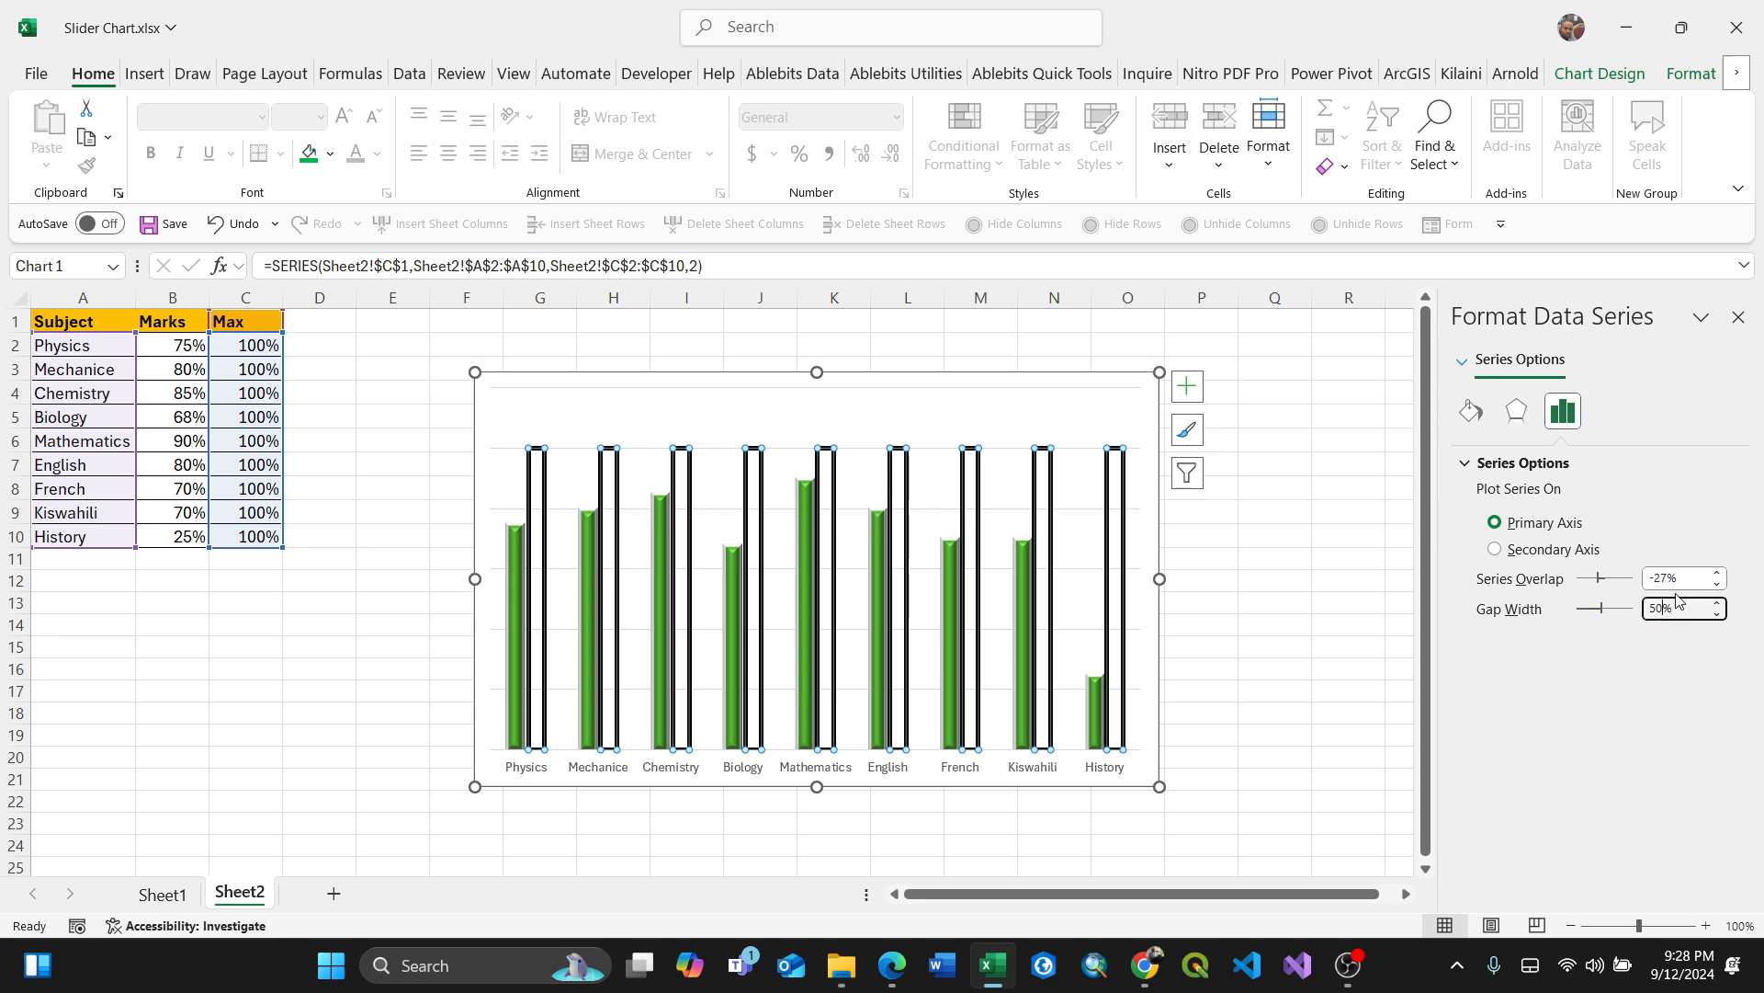
pyautogui.click(1664, 579)
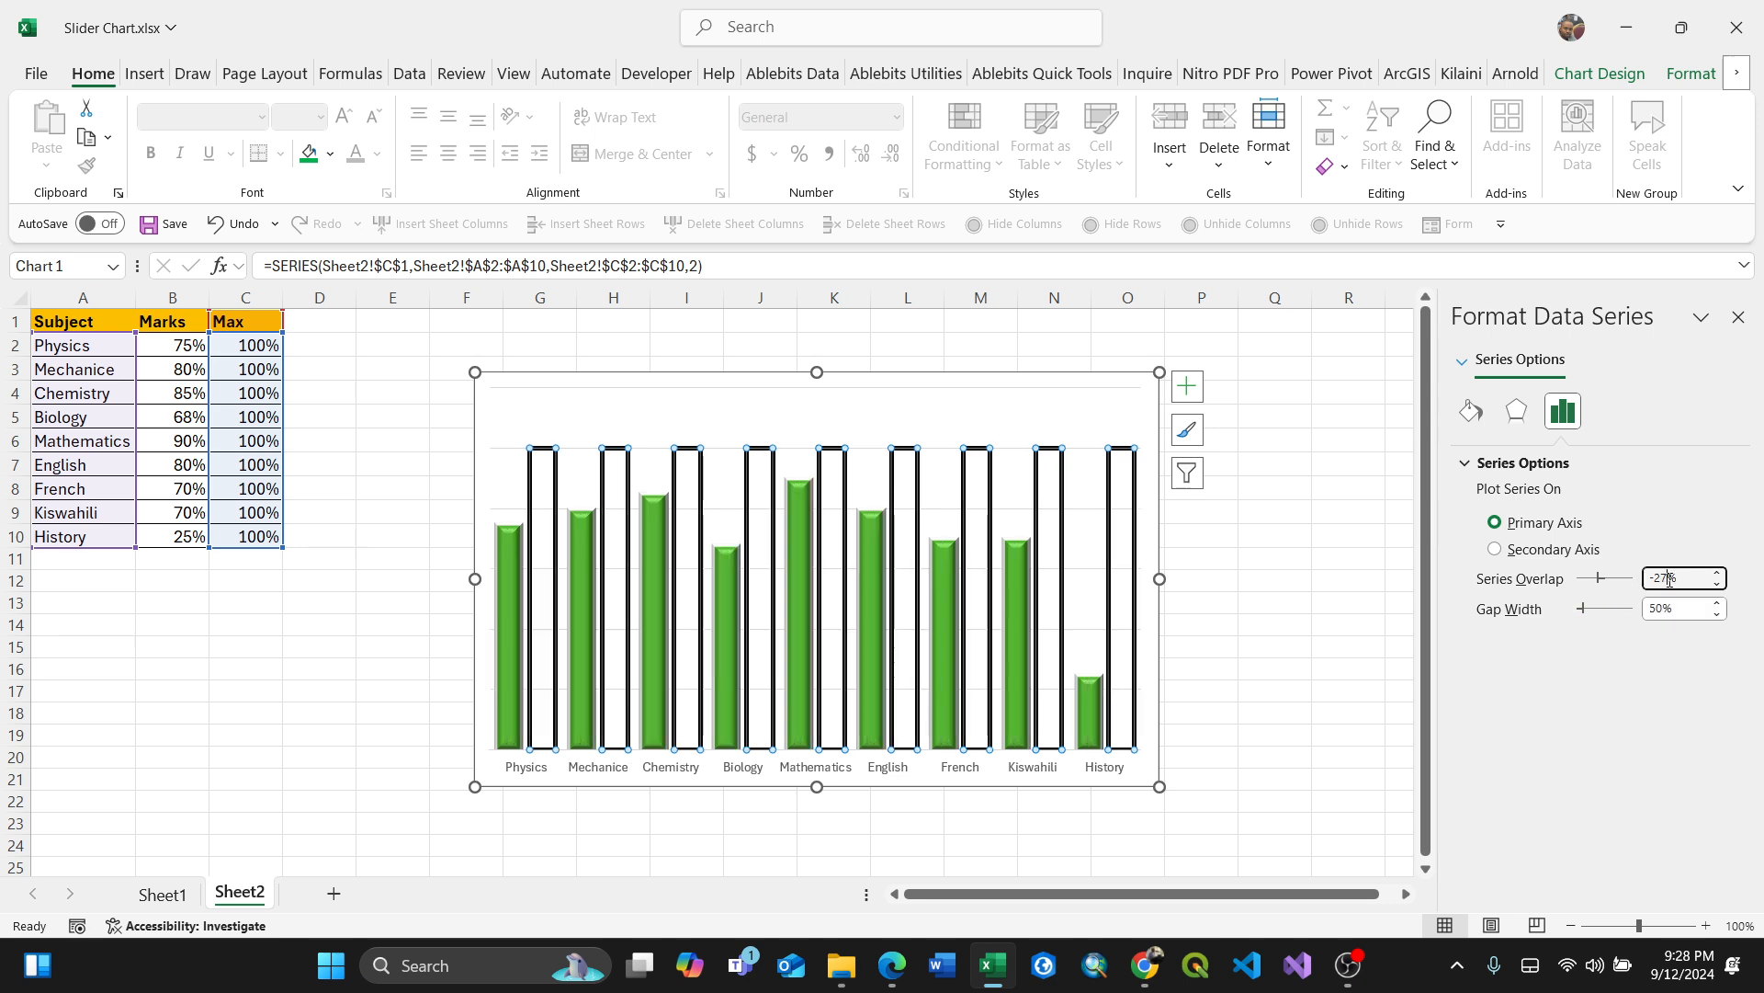
pyautogui.moveTo(1670, 579); pyautogui.dragTo(1651, 577)
pyautogui.write('100')
pyautogui.click(1682, 607)
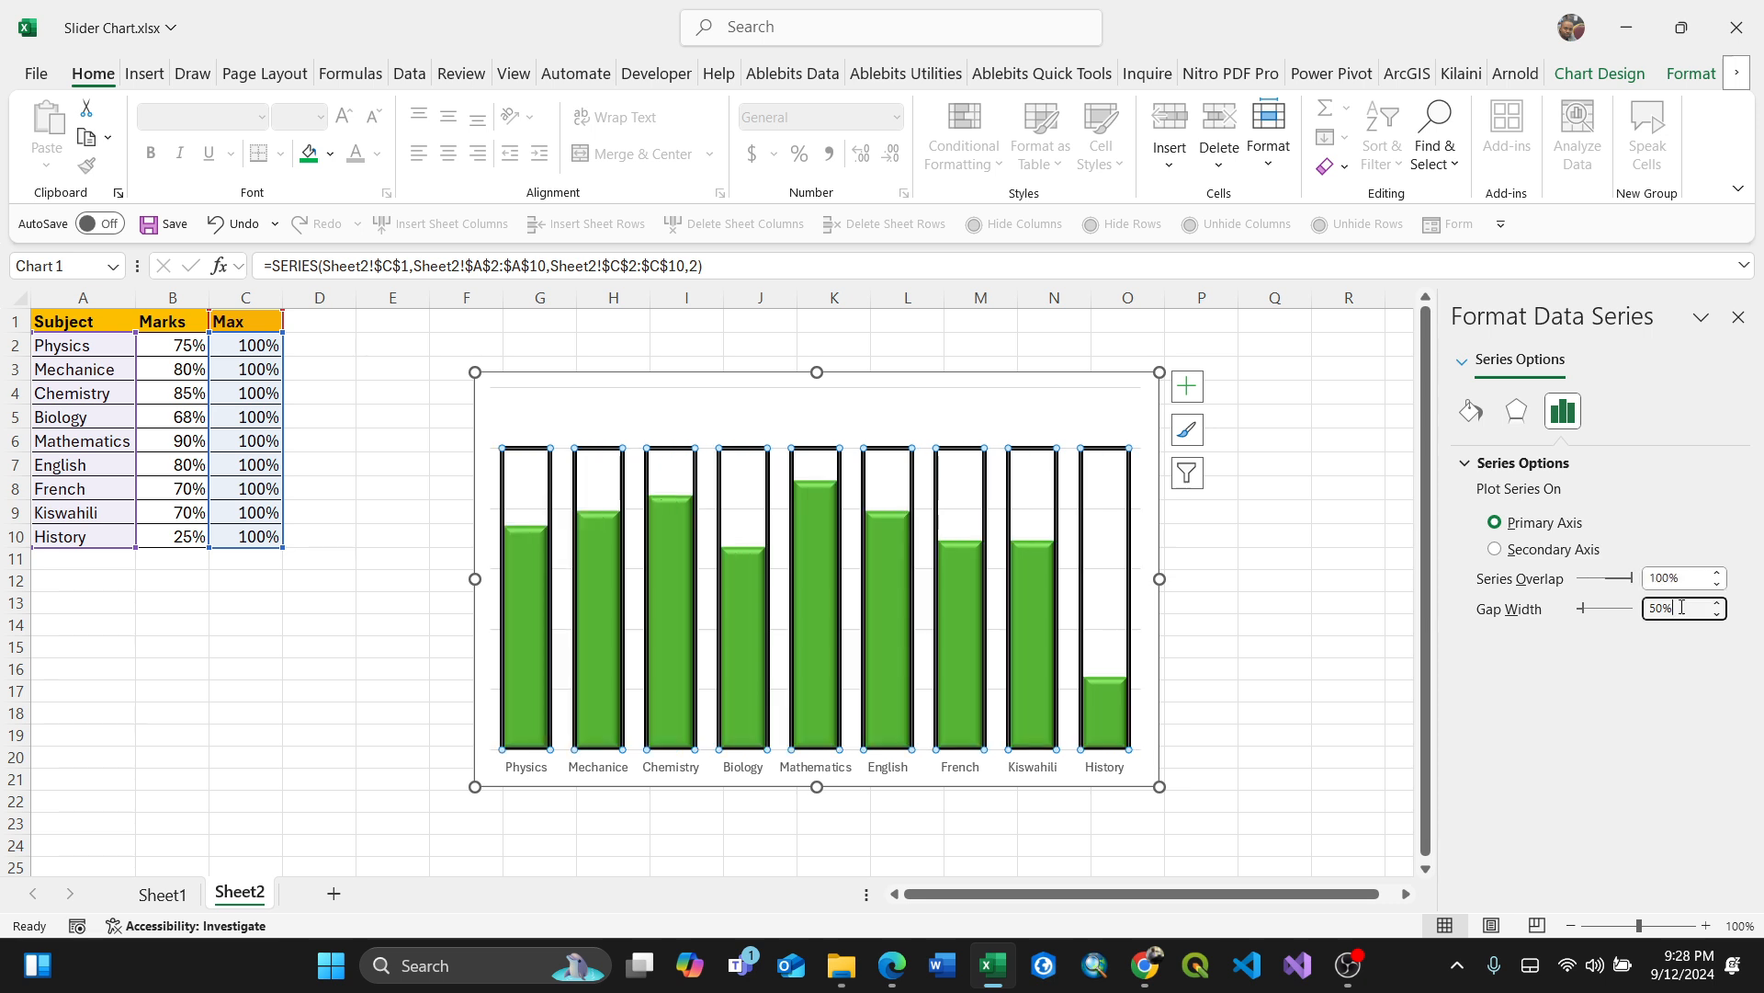
pyautogui.click(1274, 622)
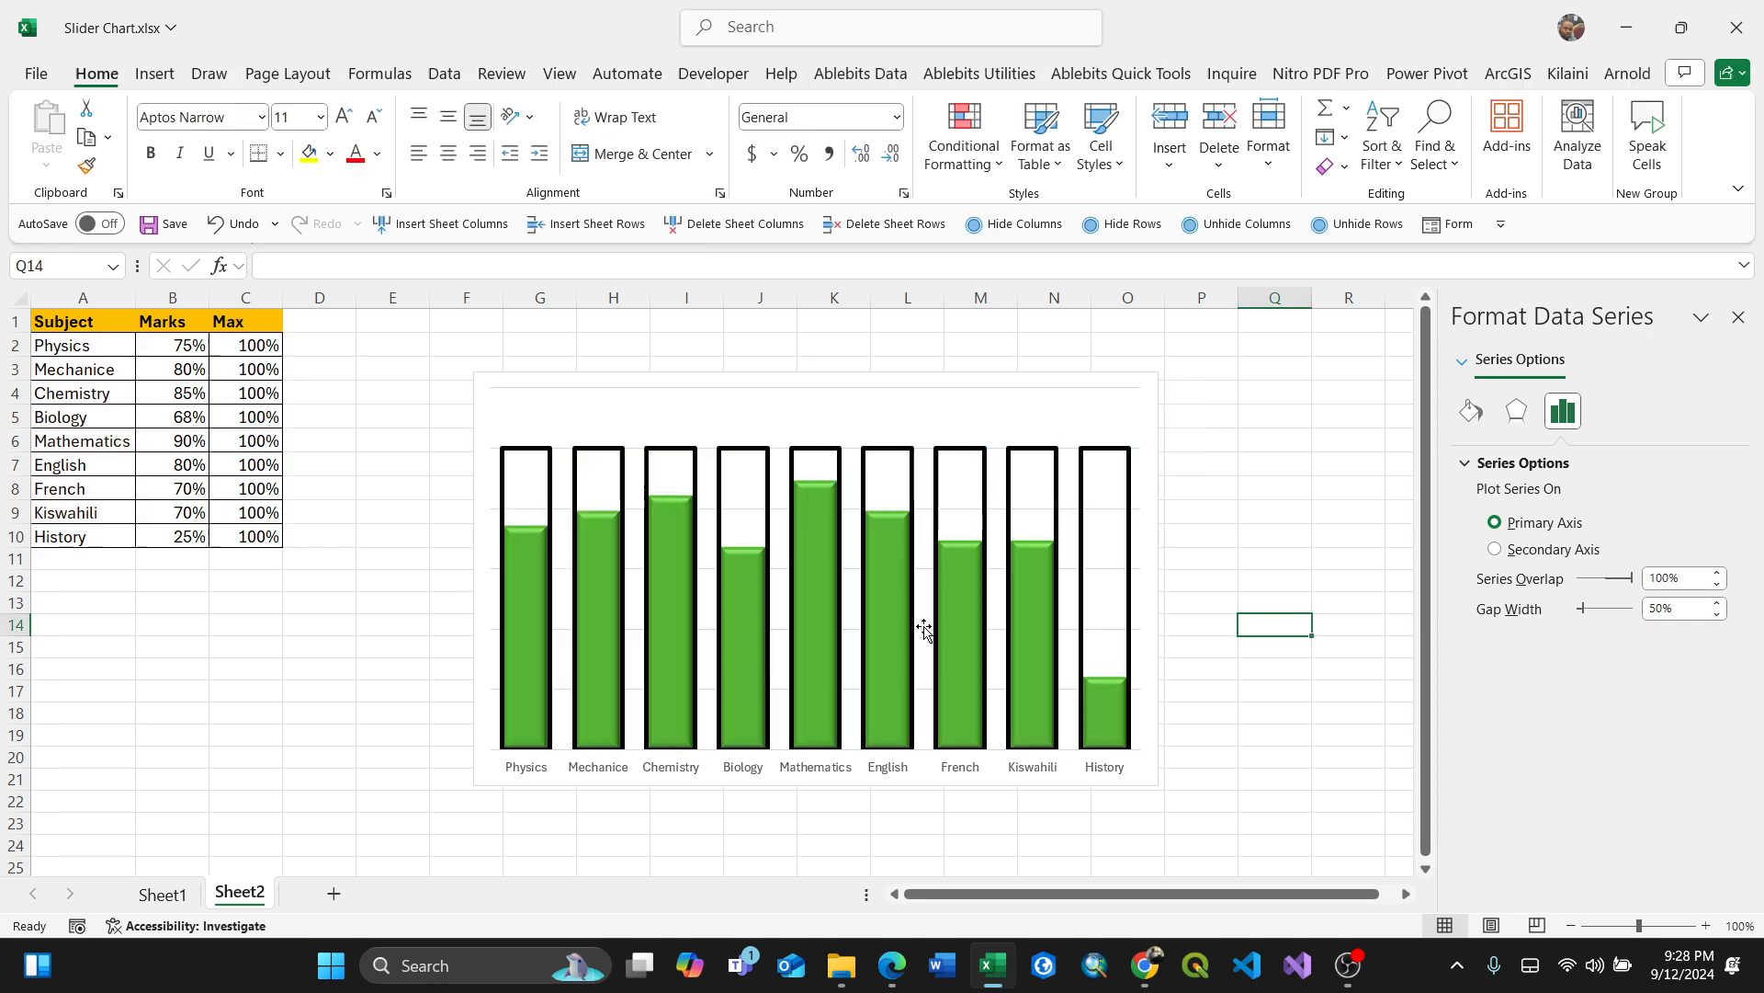
pyautogui.click(527, 465)
pyautogui.click(409, 437)
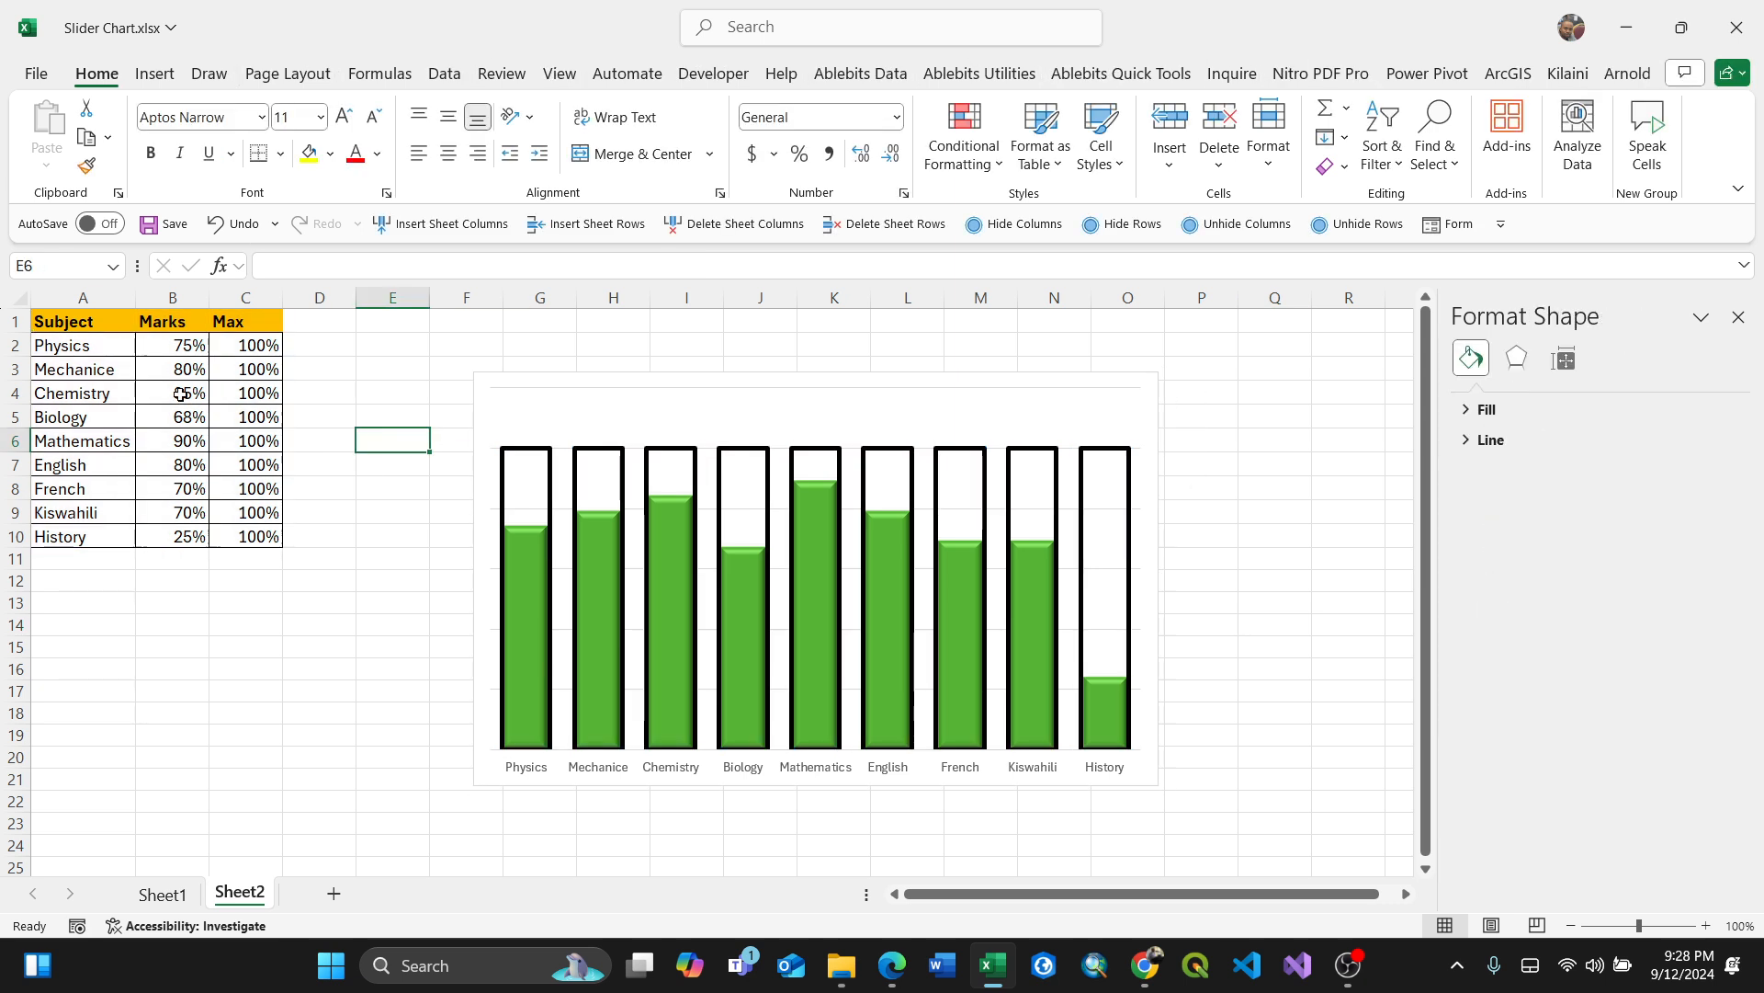
# Step: Copy the Marks column and paste it into the chart as an additional series
pyautogui.moveTo(159, 323); pyautogui.dragTo(165, 541)
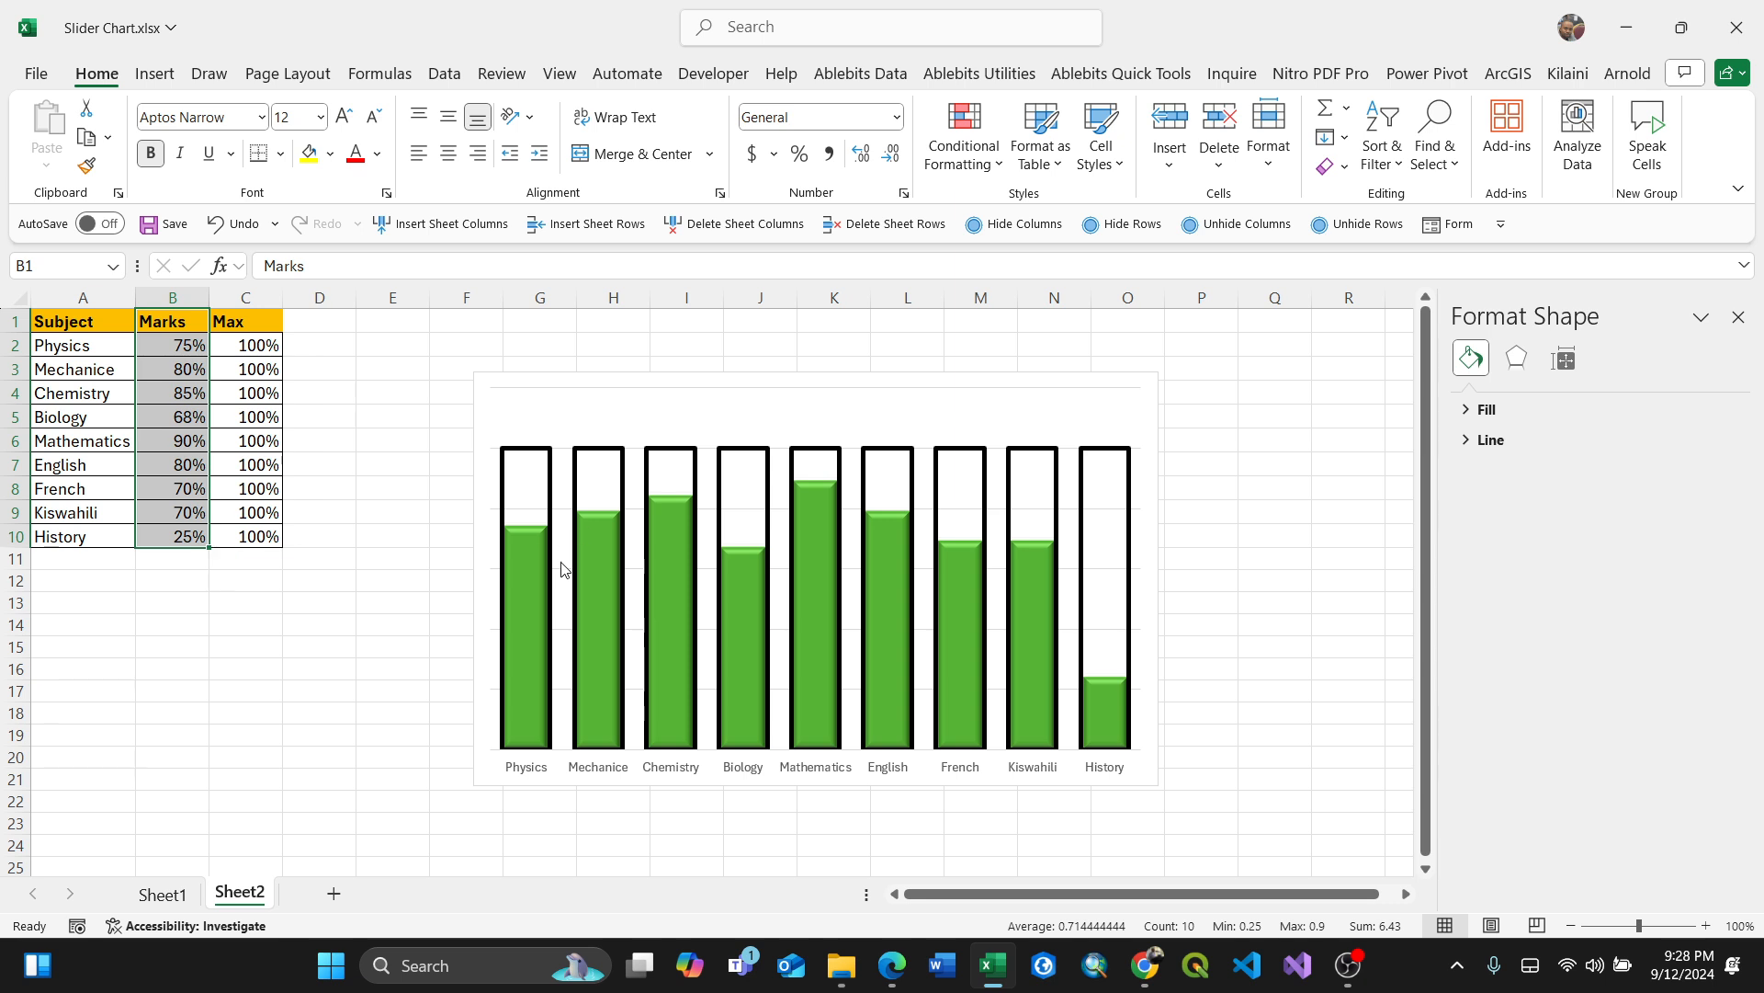
pyautogui.hotkey('ctrl', 'c')
pyautogui.click(543, 440)
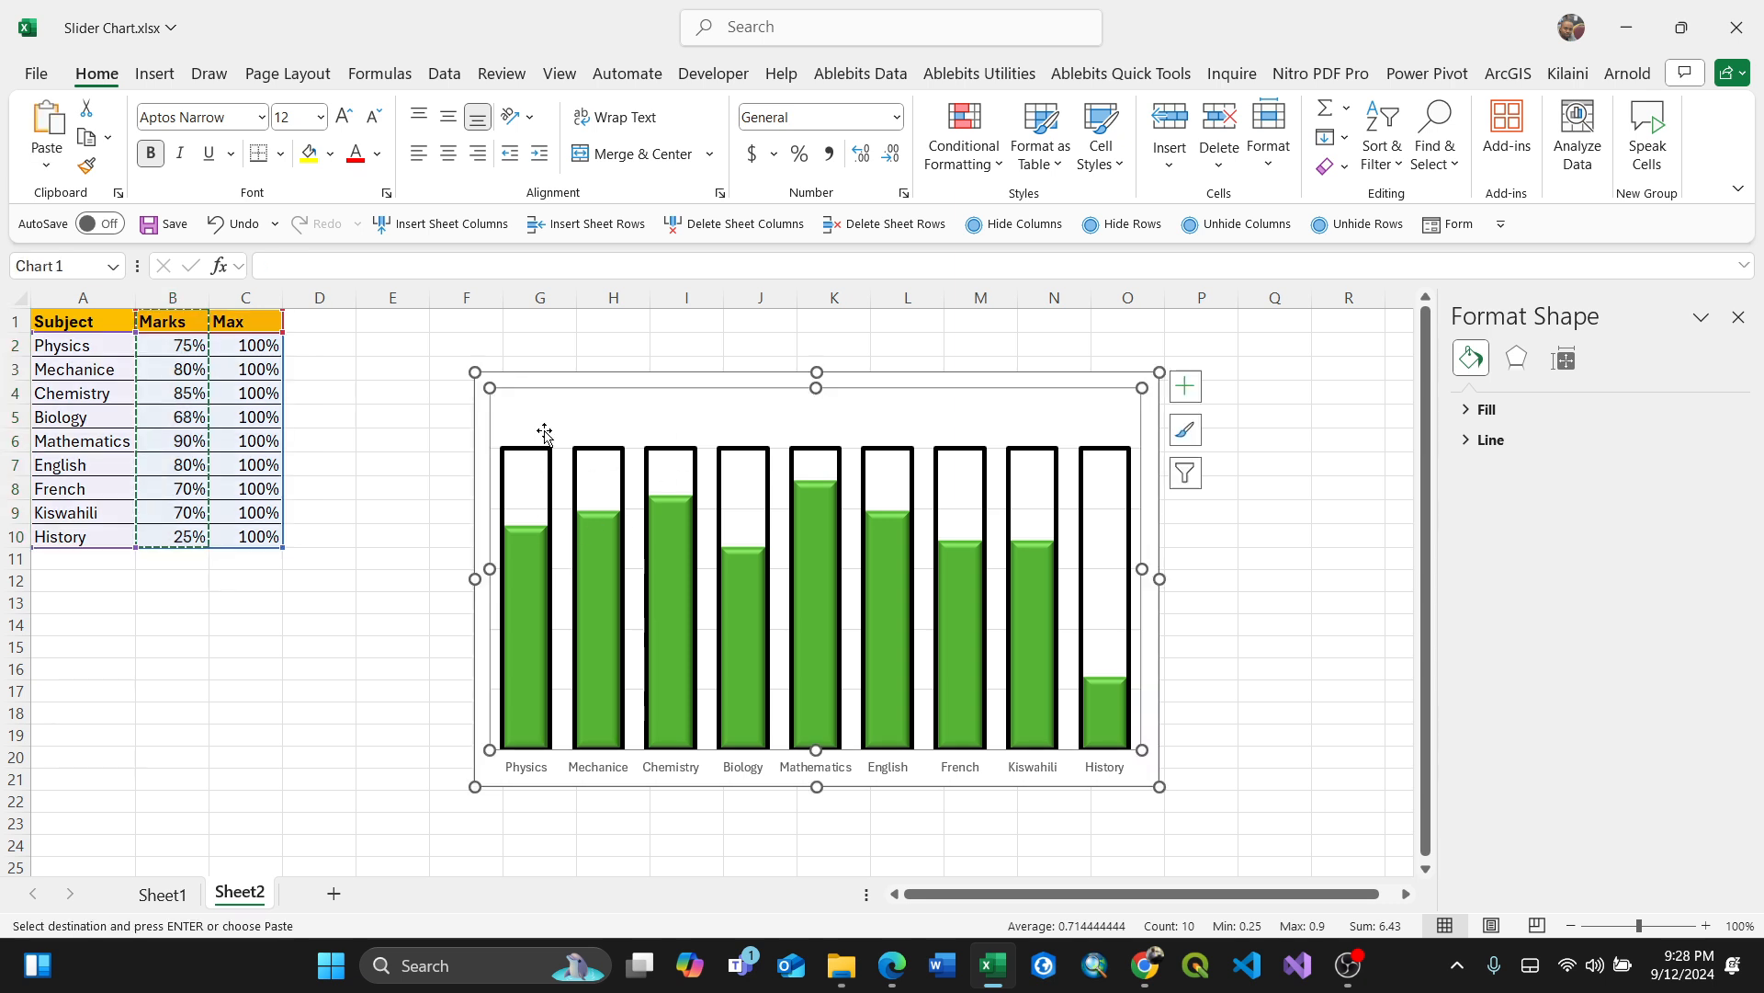
pyautogui.hotkey('ctrl', 'v')
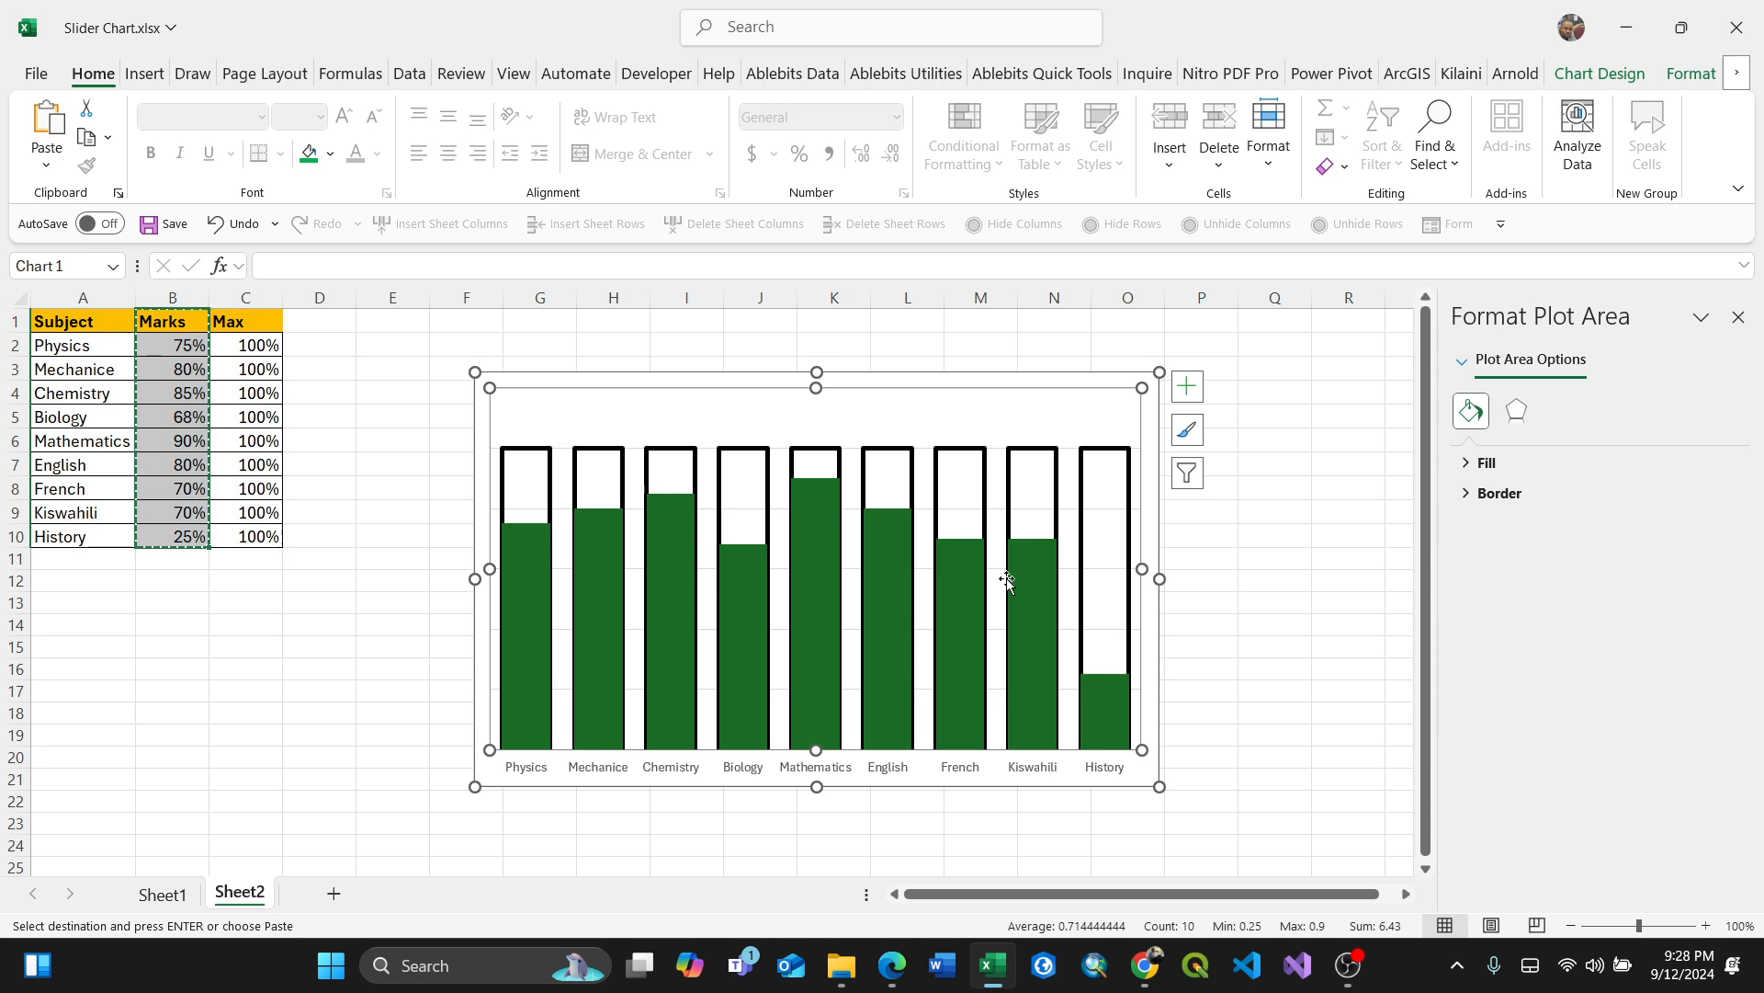
pyautogui.click(1106, 608)
pyautogui.click(1280, 643)
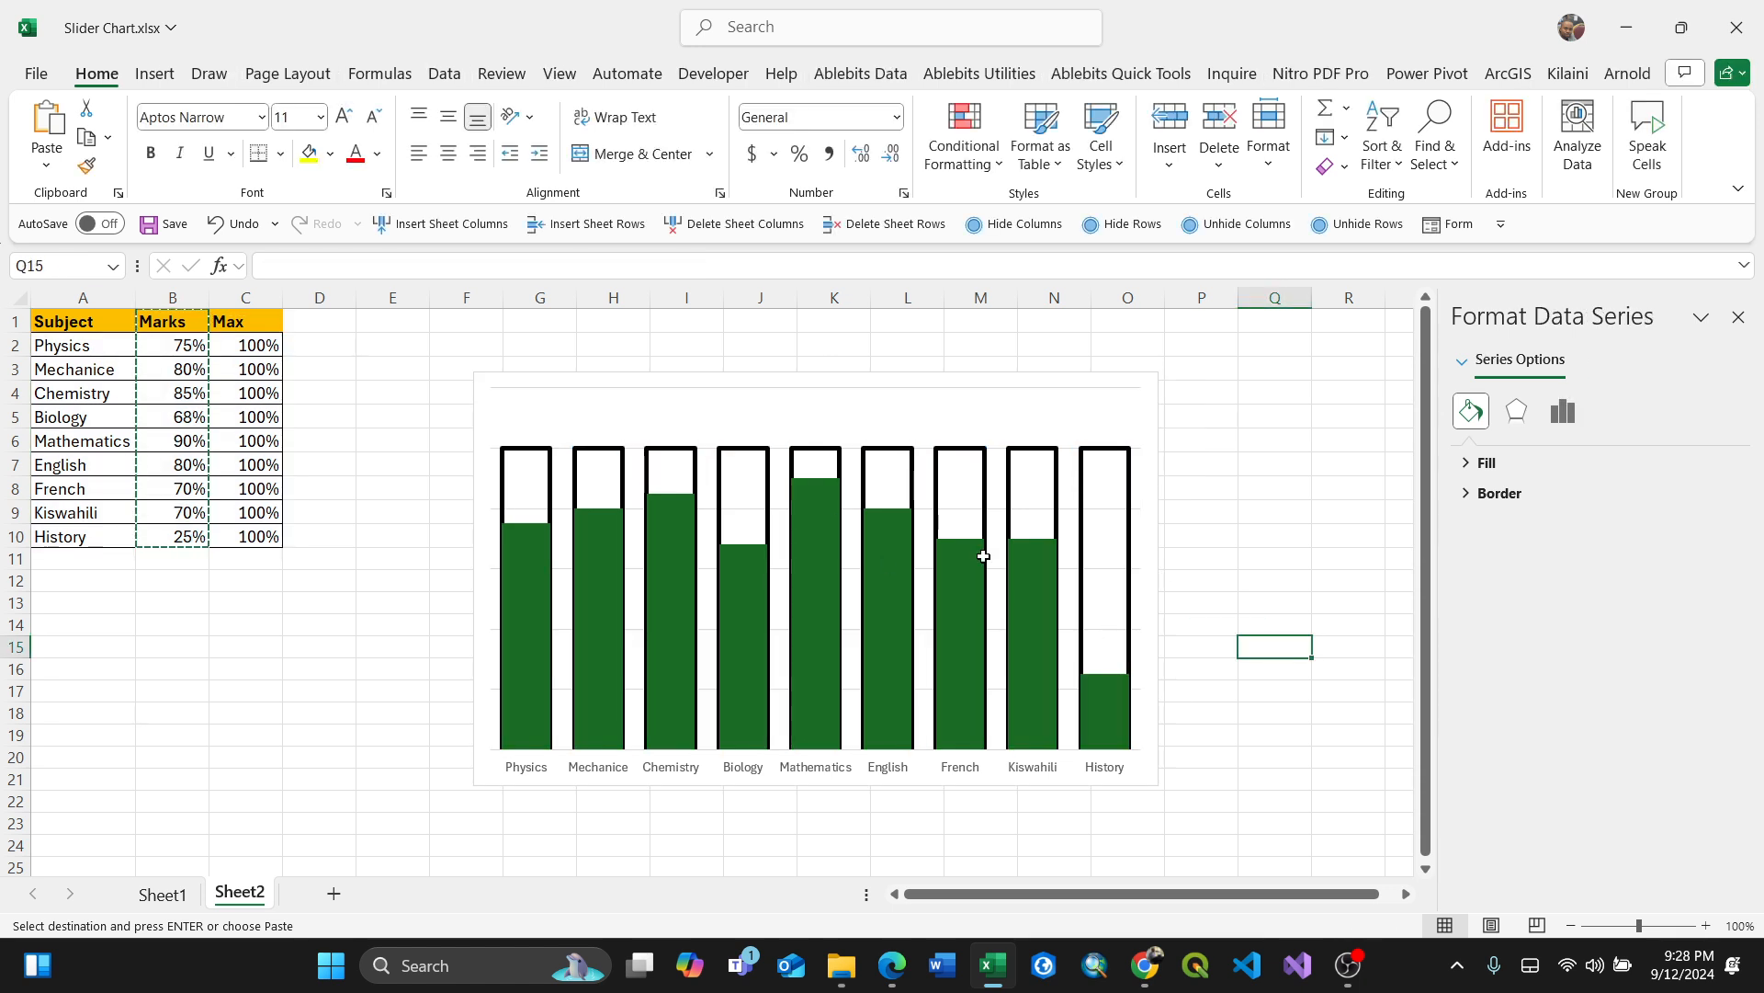
pyautogui.click(1101, 466)
pyautogui.rightClick(1101, 467)
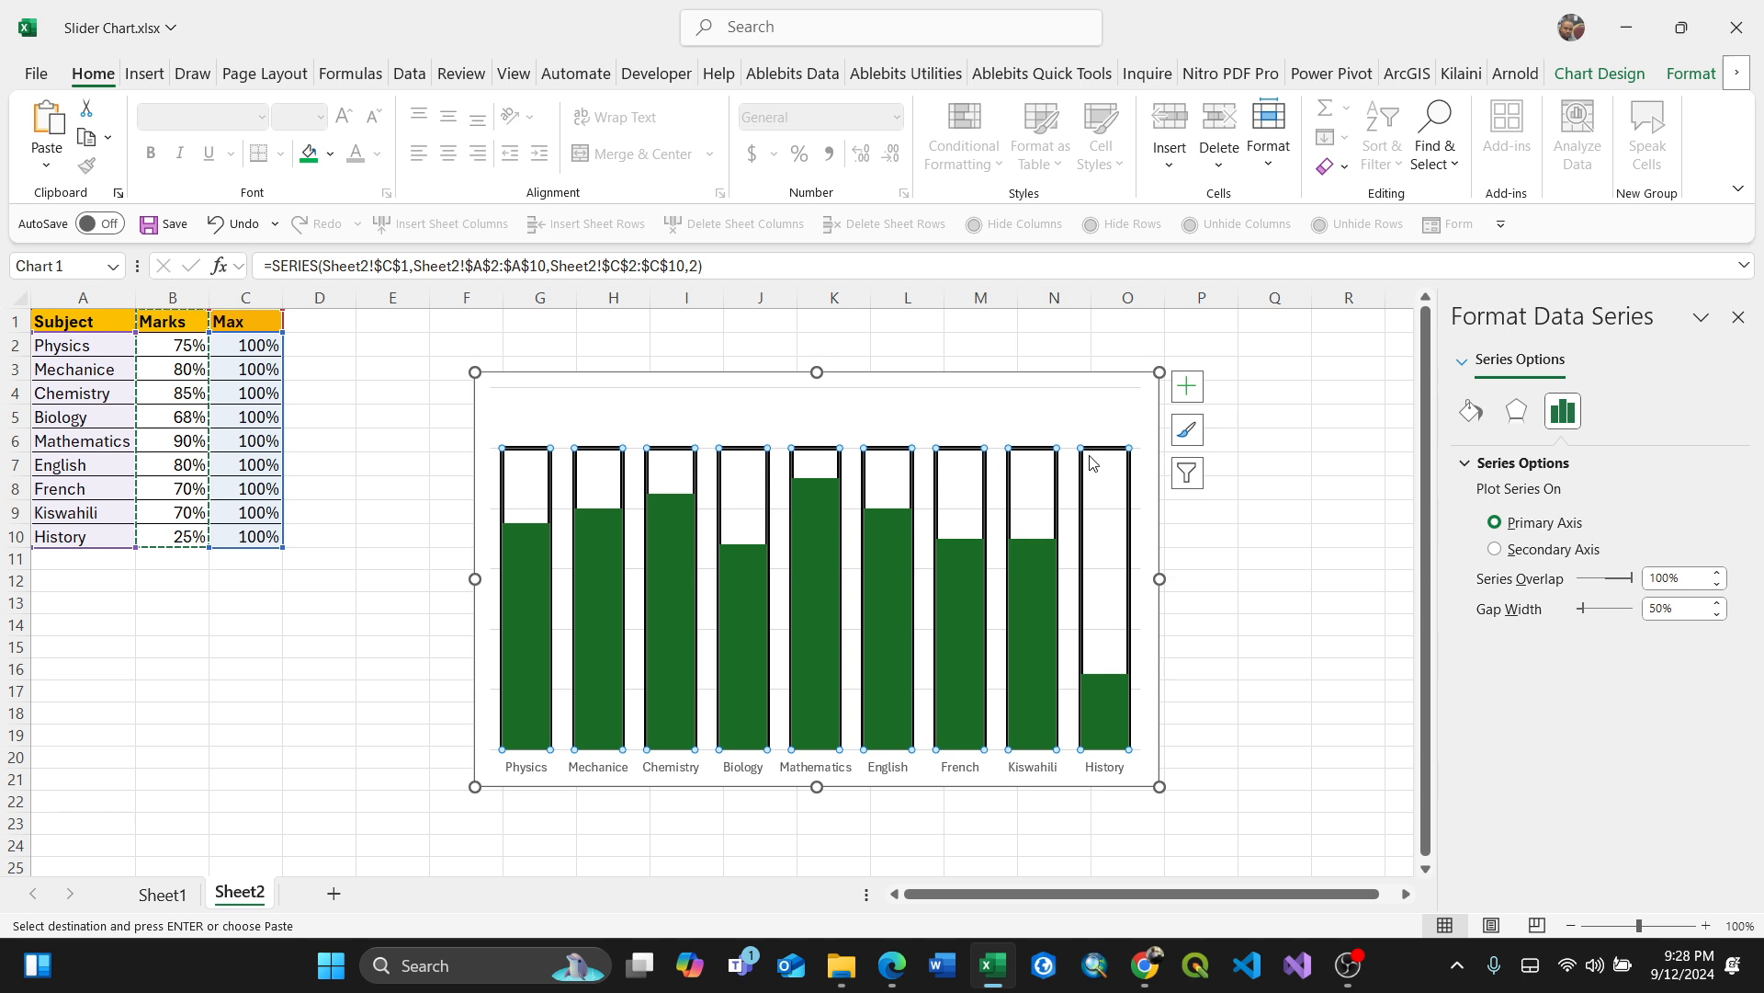
pyautogui.rightClick(1091, 462)
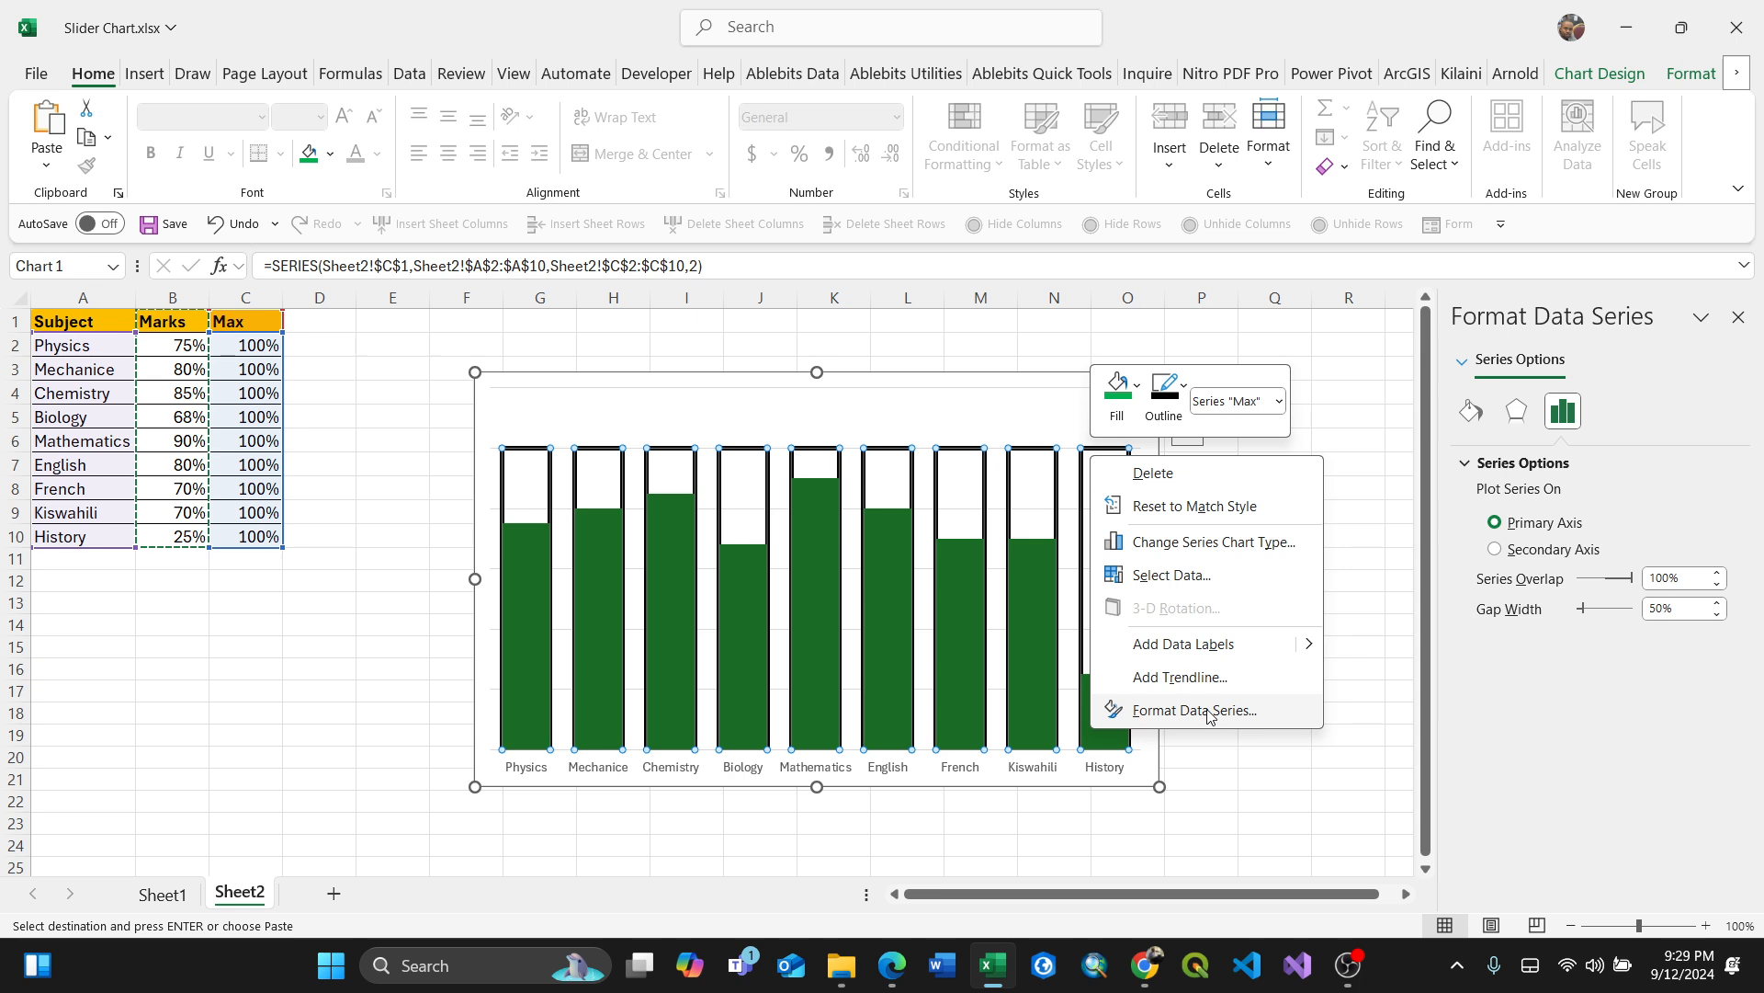
pyautogui.press('Escape')
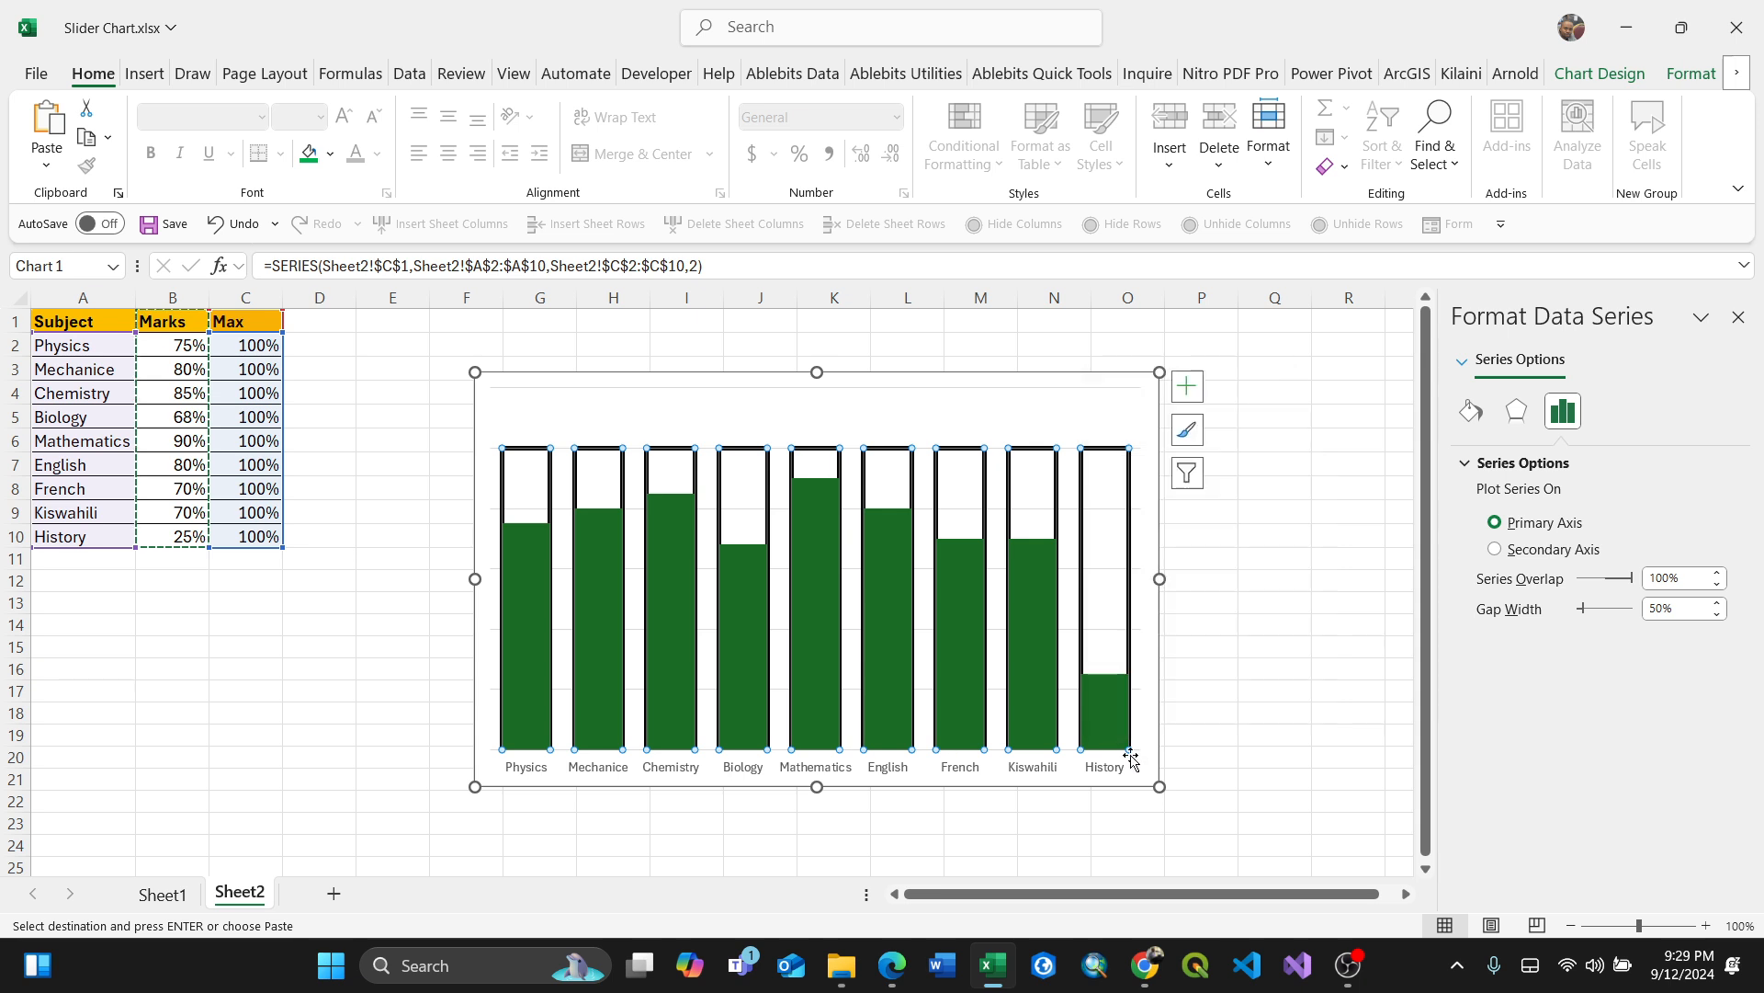
pyautogui.click(1123, 680)
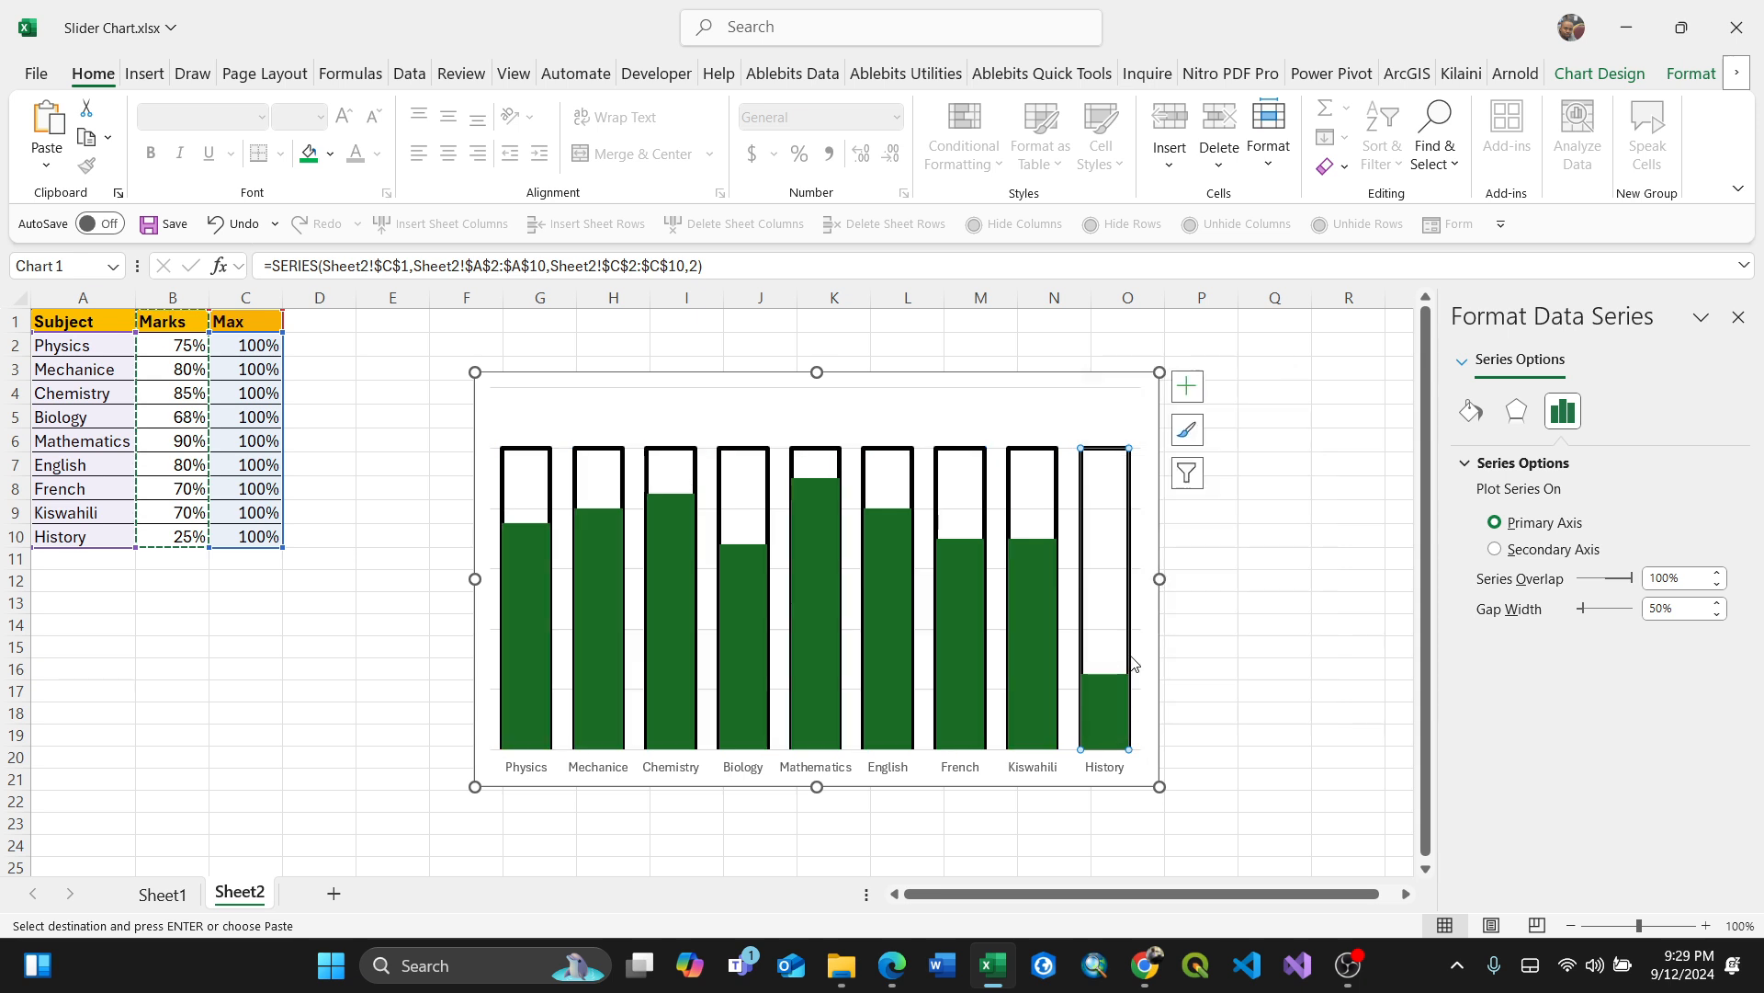
pyautogui.click(1206, 636)
pyautogui.click(1127, 501)
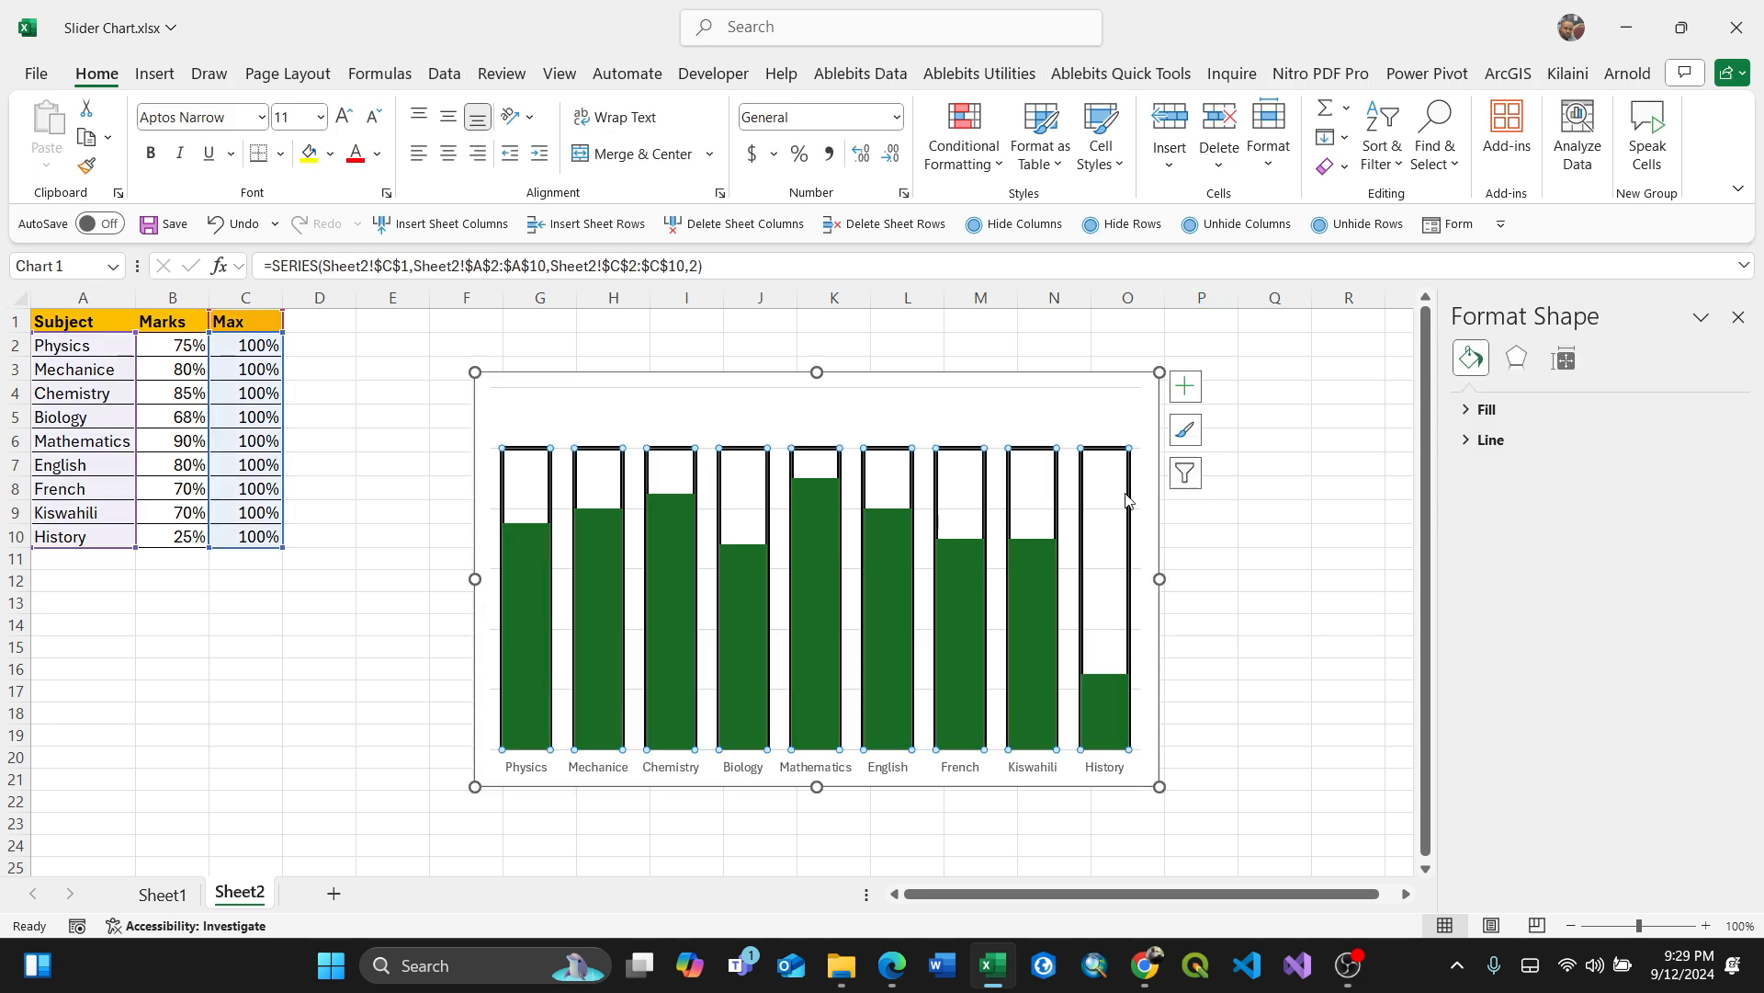
# Step: Change the second Marks series' chart type to Line with Markers
pyautogui.rightClick(1123, 489)
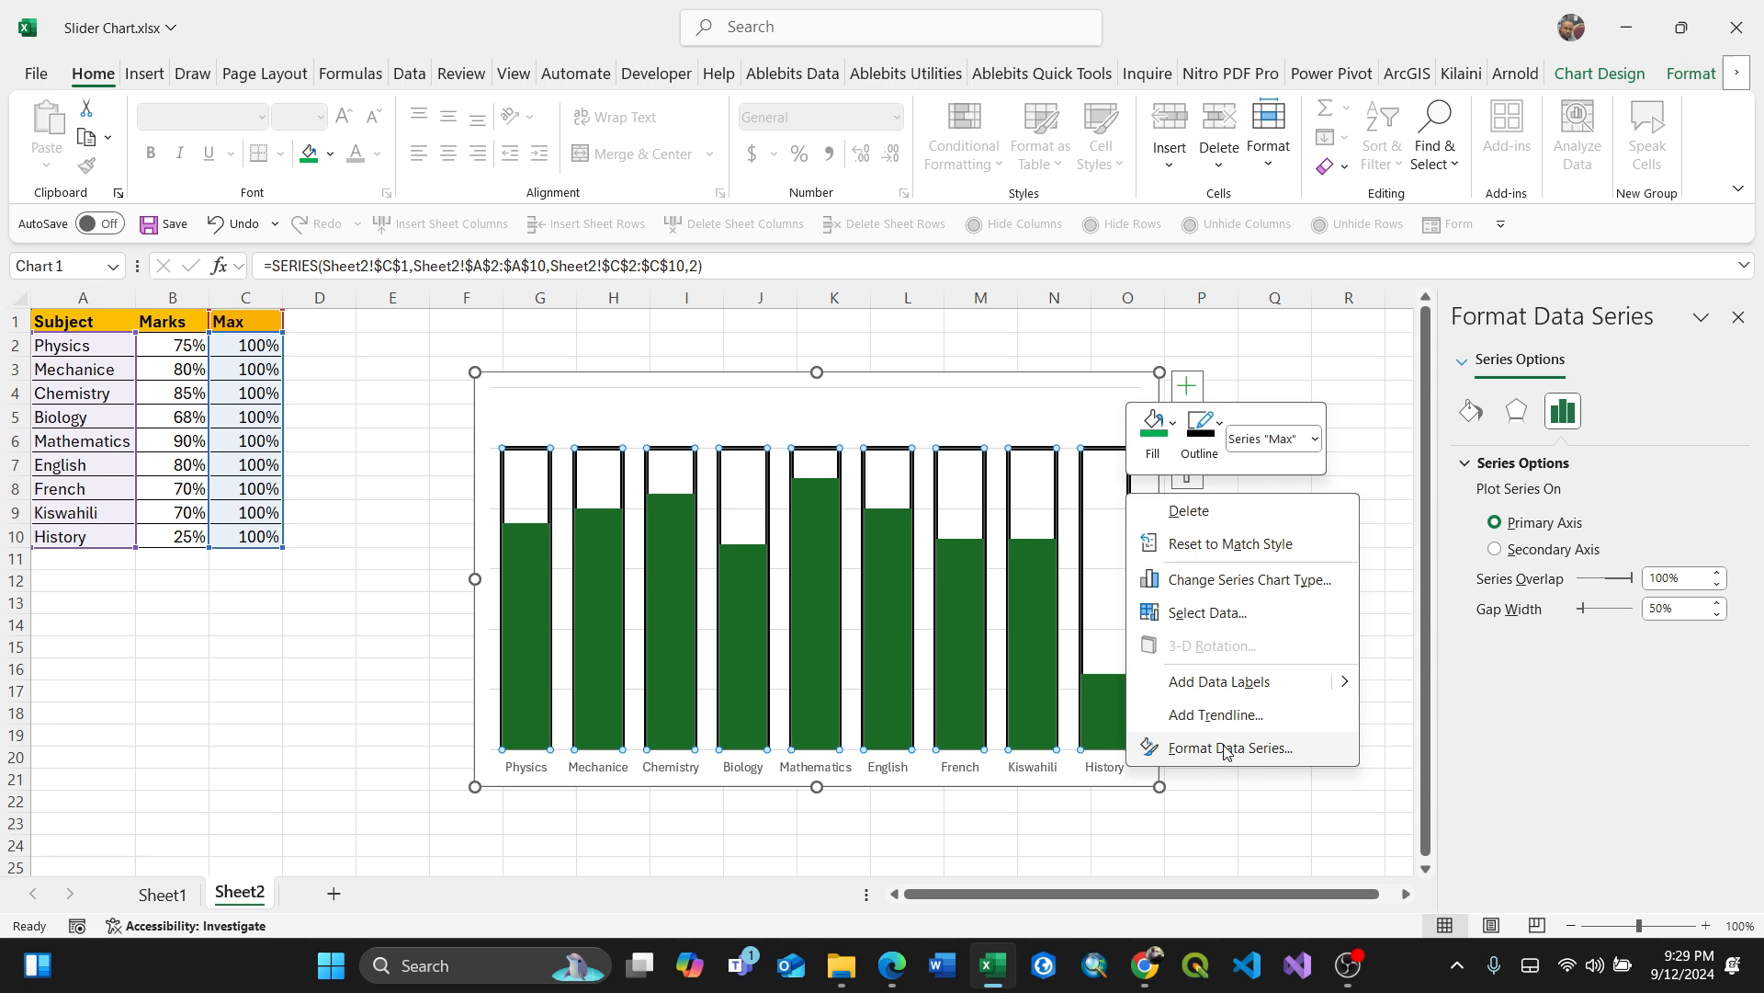
pyautogui.click(1250, 580)
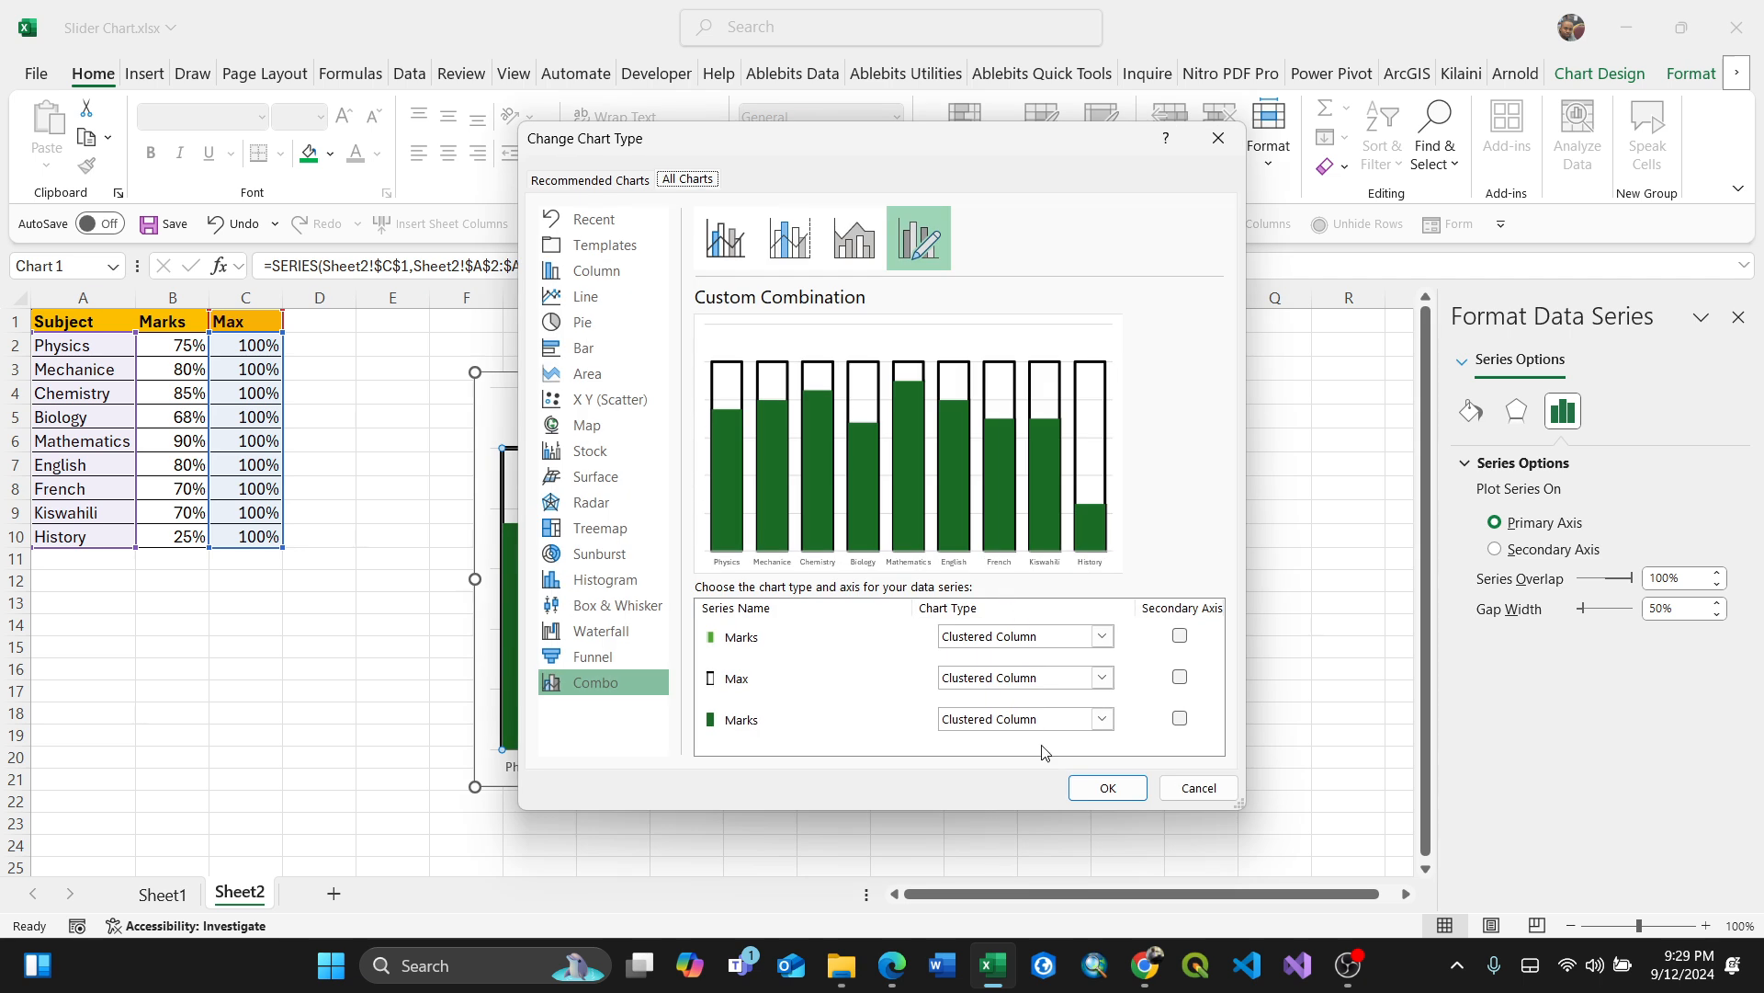
pyautogui.click(1103, 723)
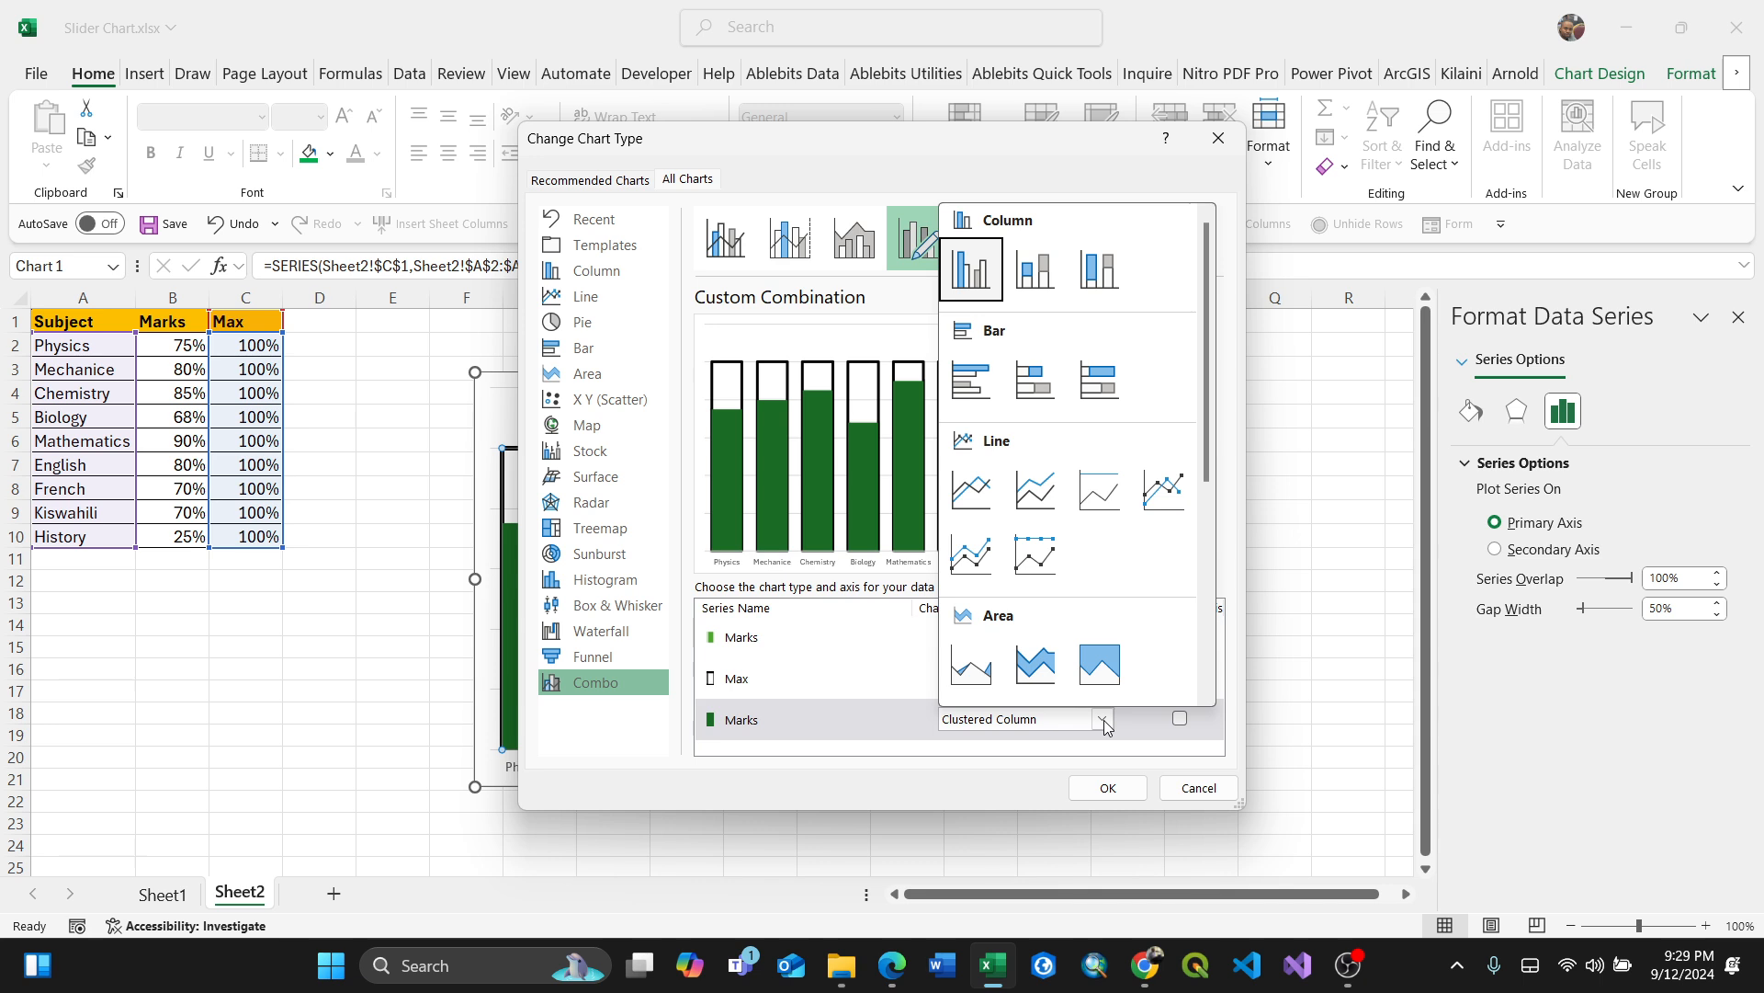
pyautogui.click(1166, 490)
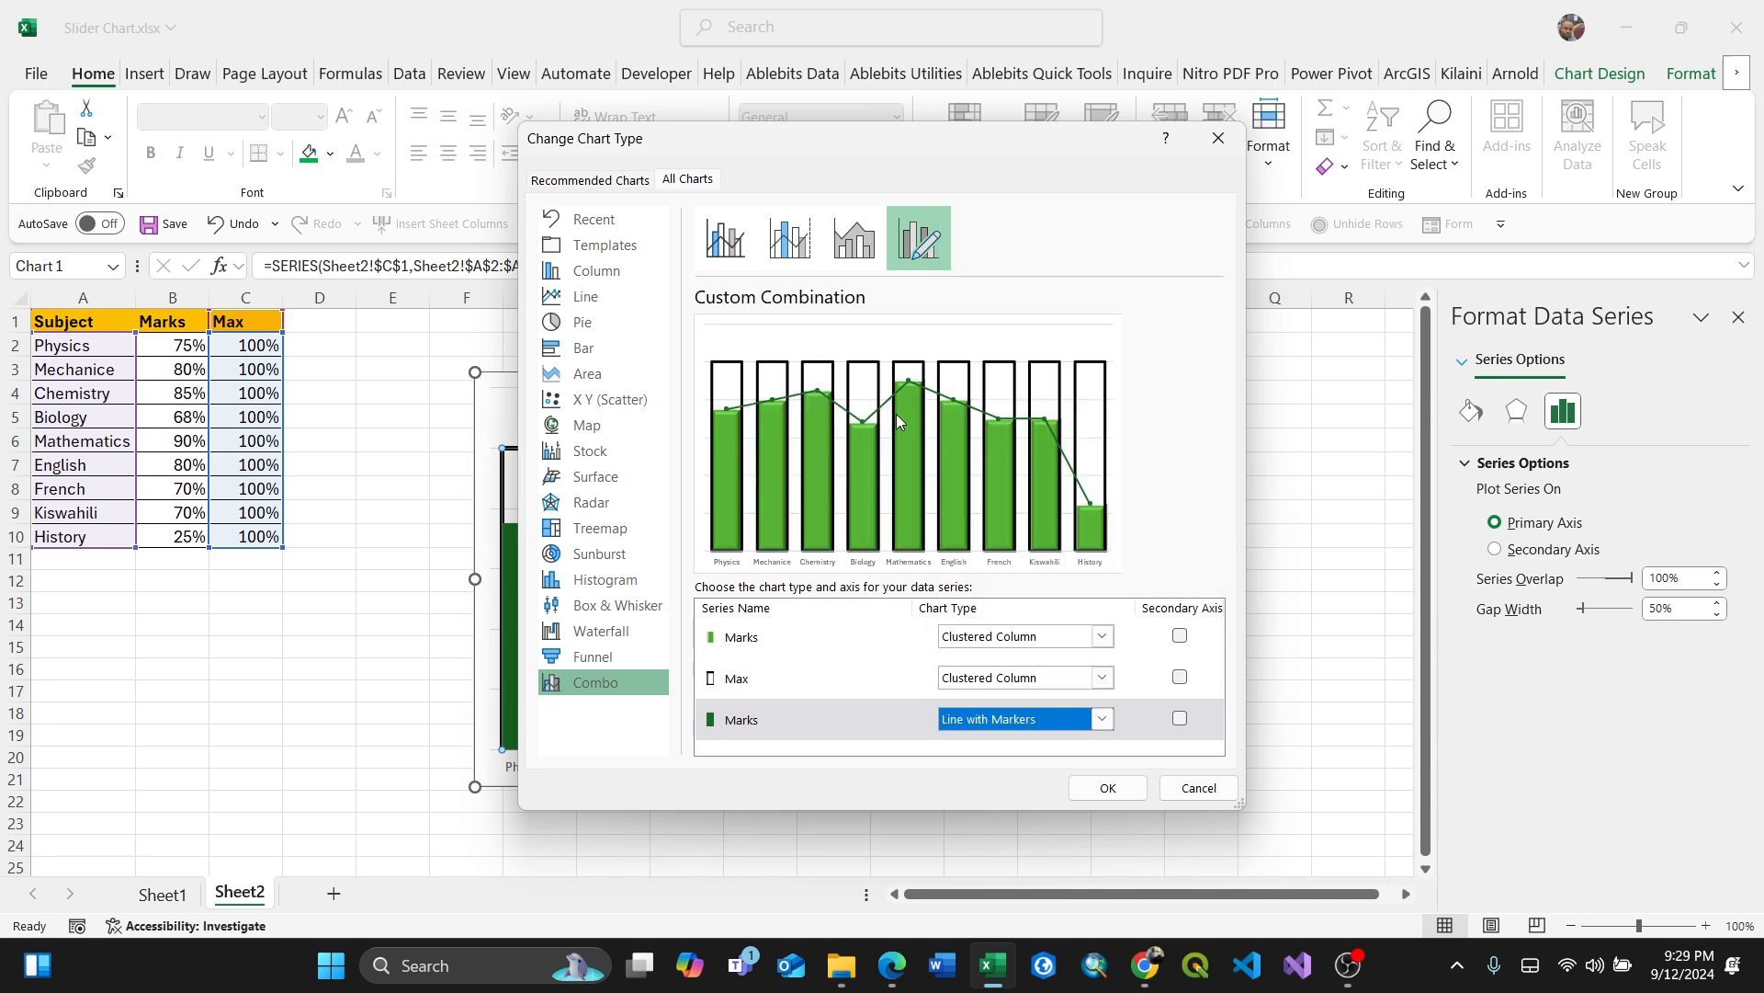
pyautogui.click(1108, 789)
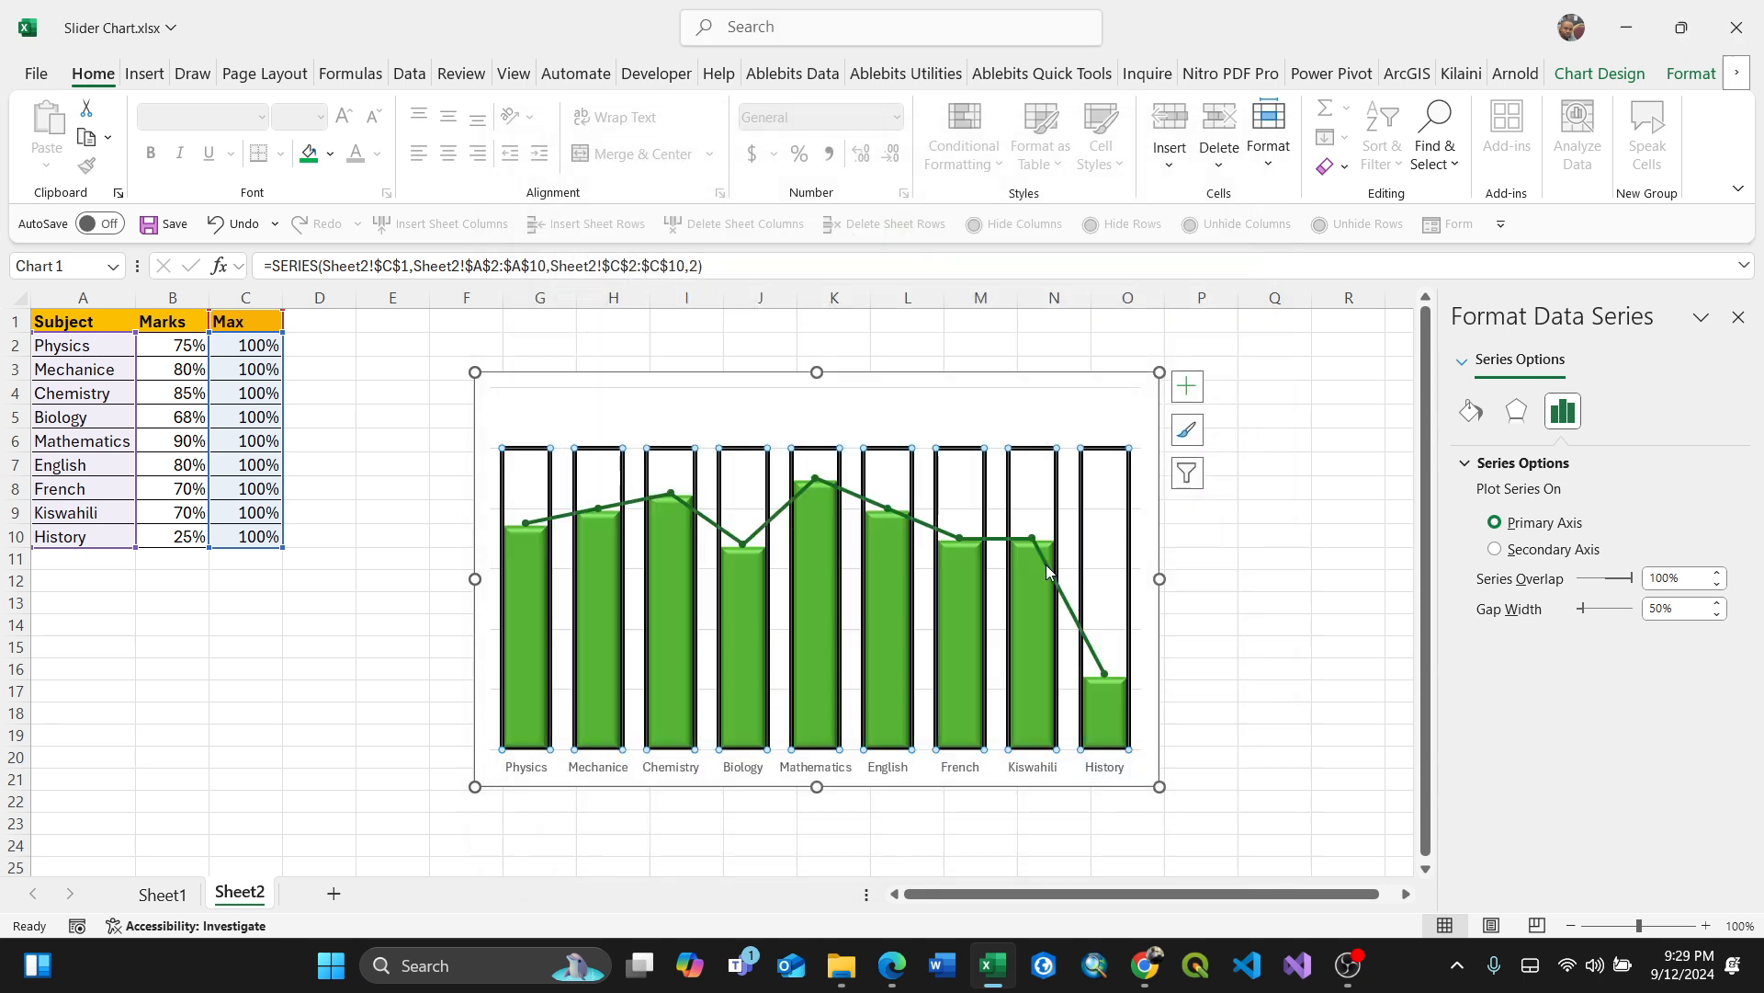
# Step: Set the Marks line series to No line so only its markers remain
pyautogui.click(1077, 614)
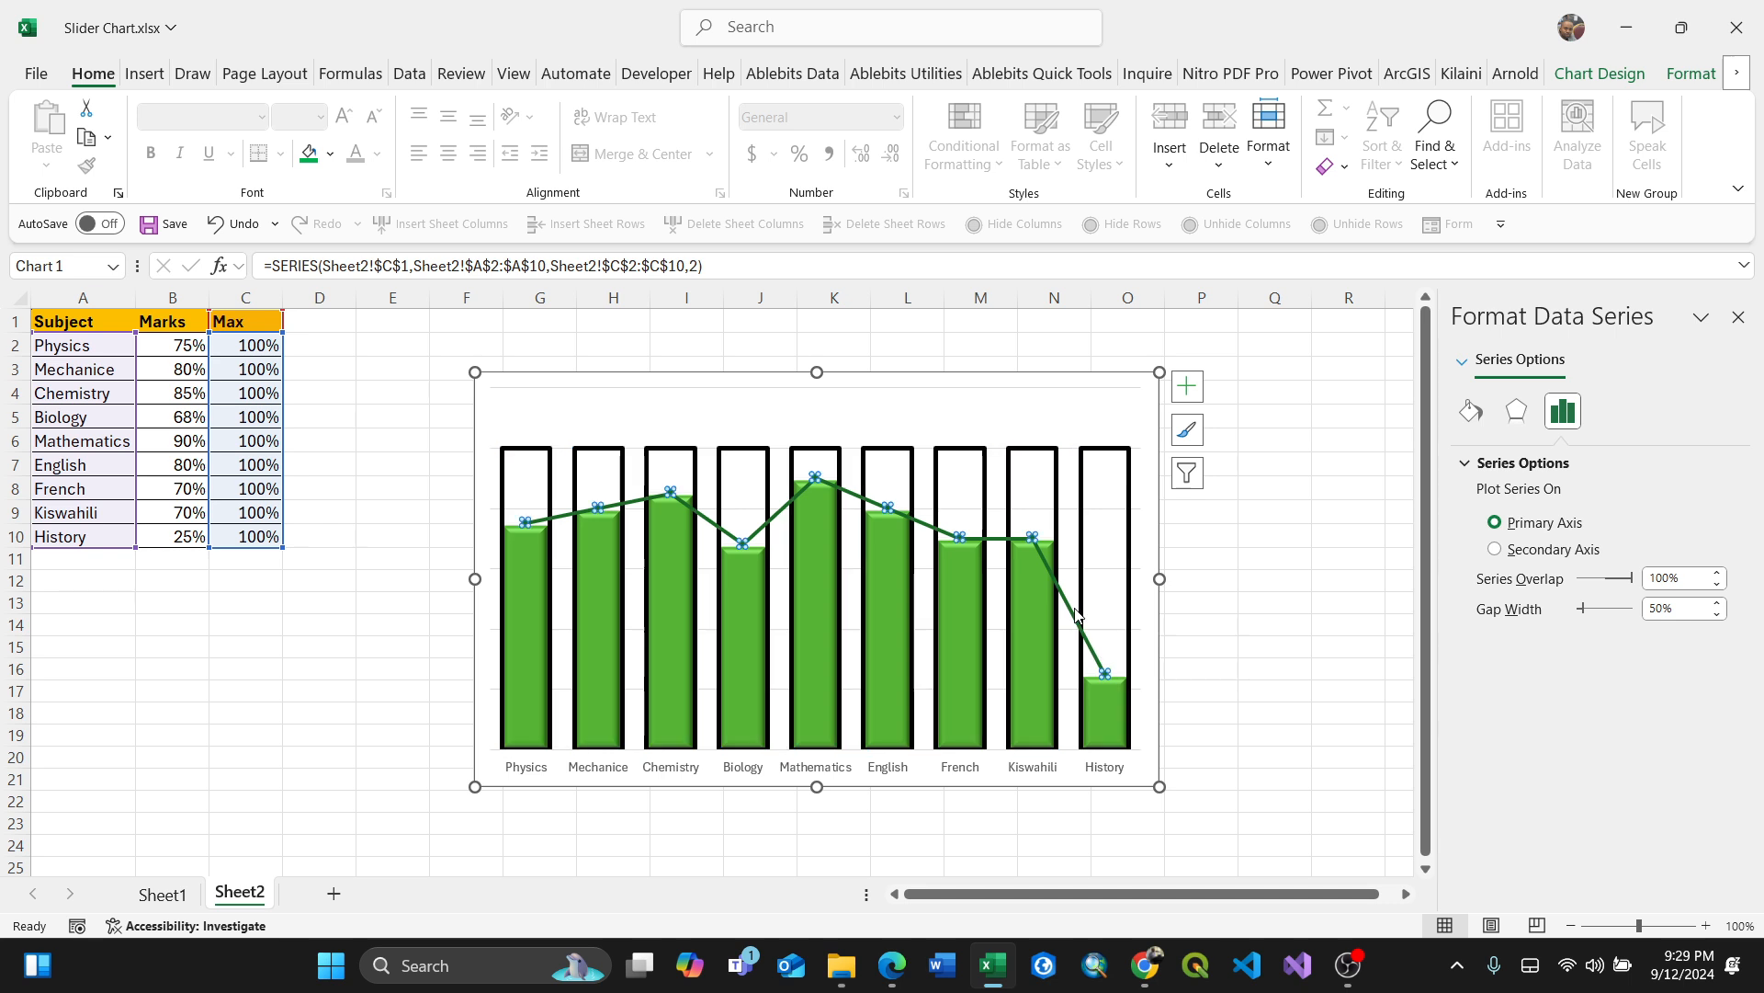
pyautogui.click(1522, 419)
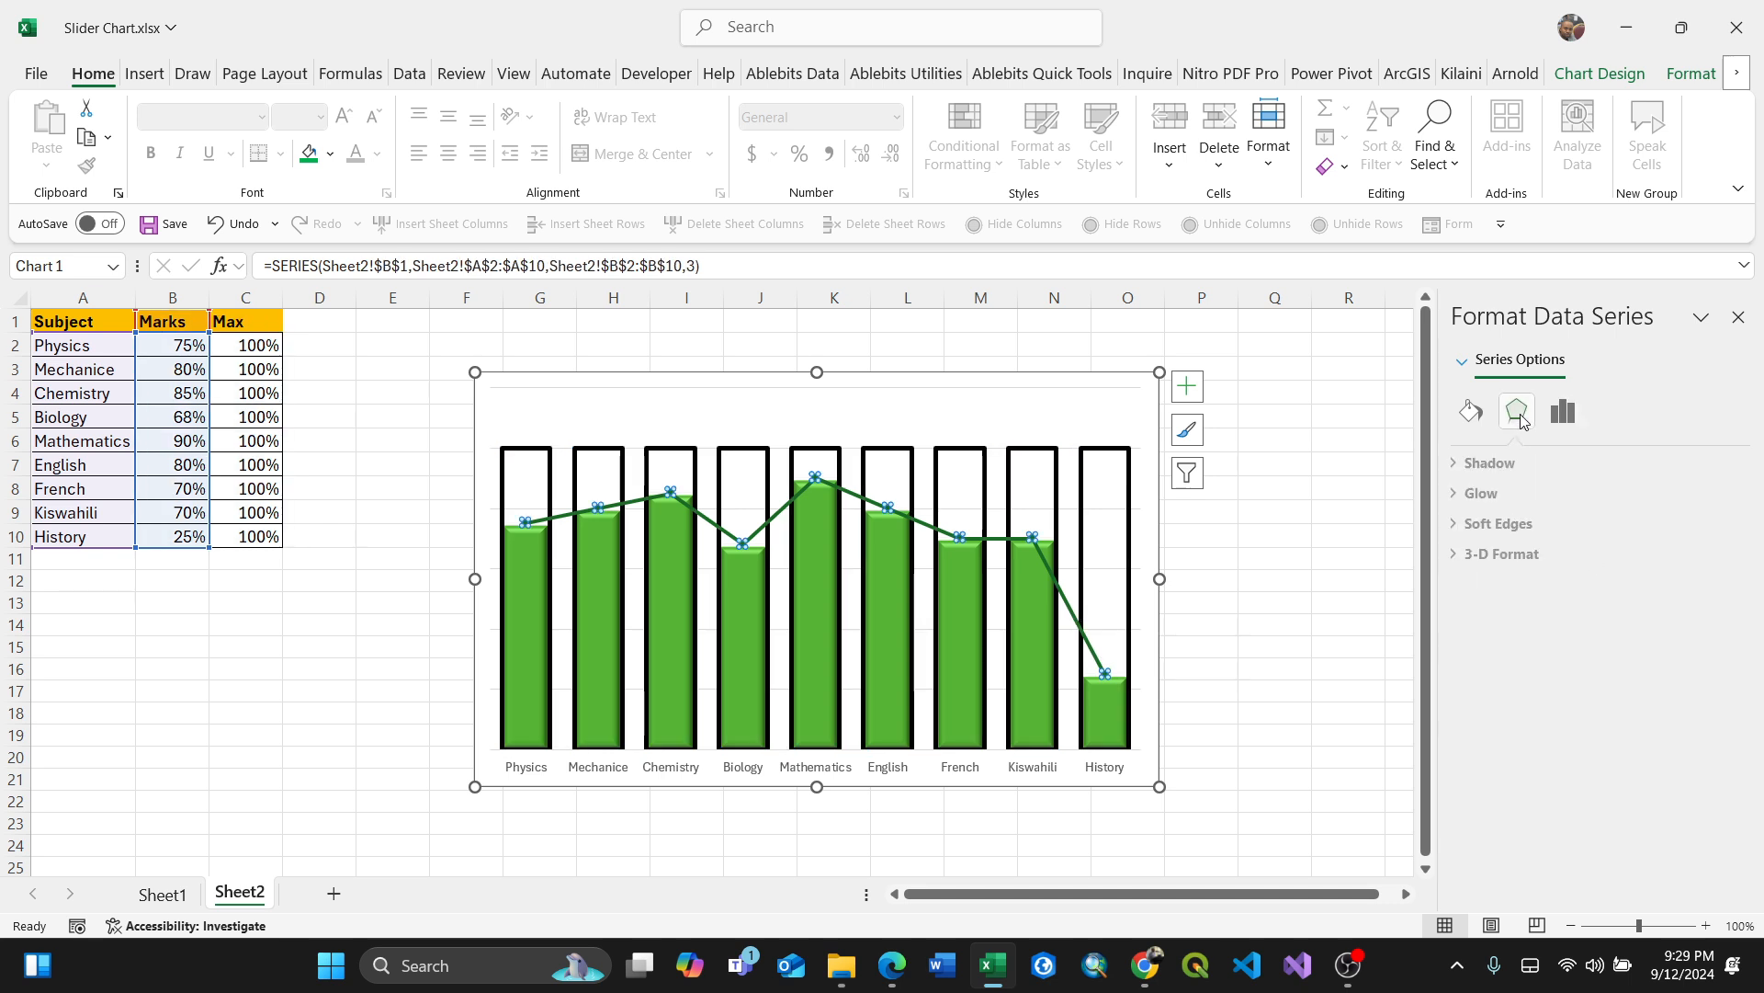
pyautogui.click(1471, 411)
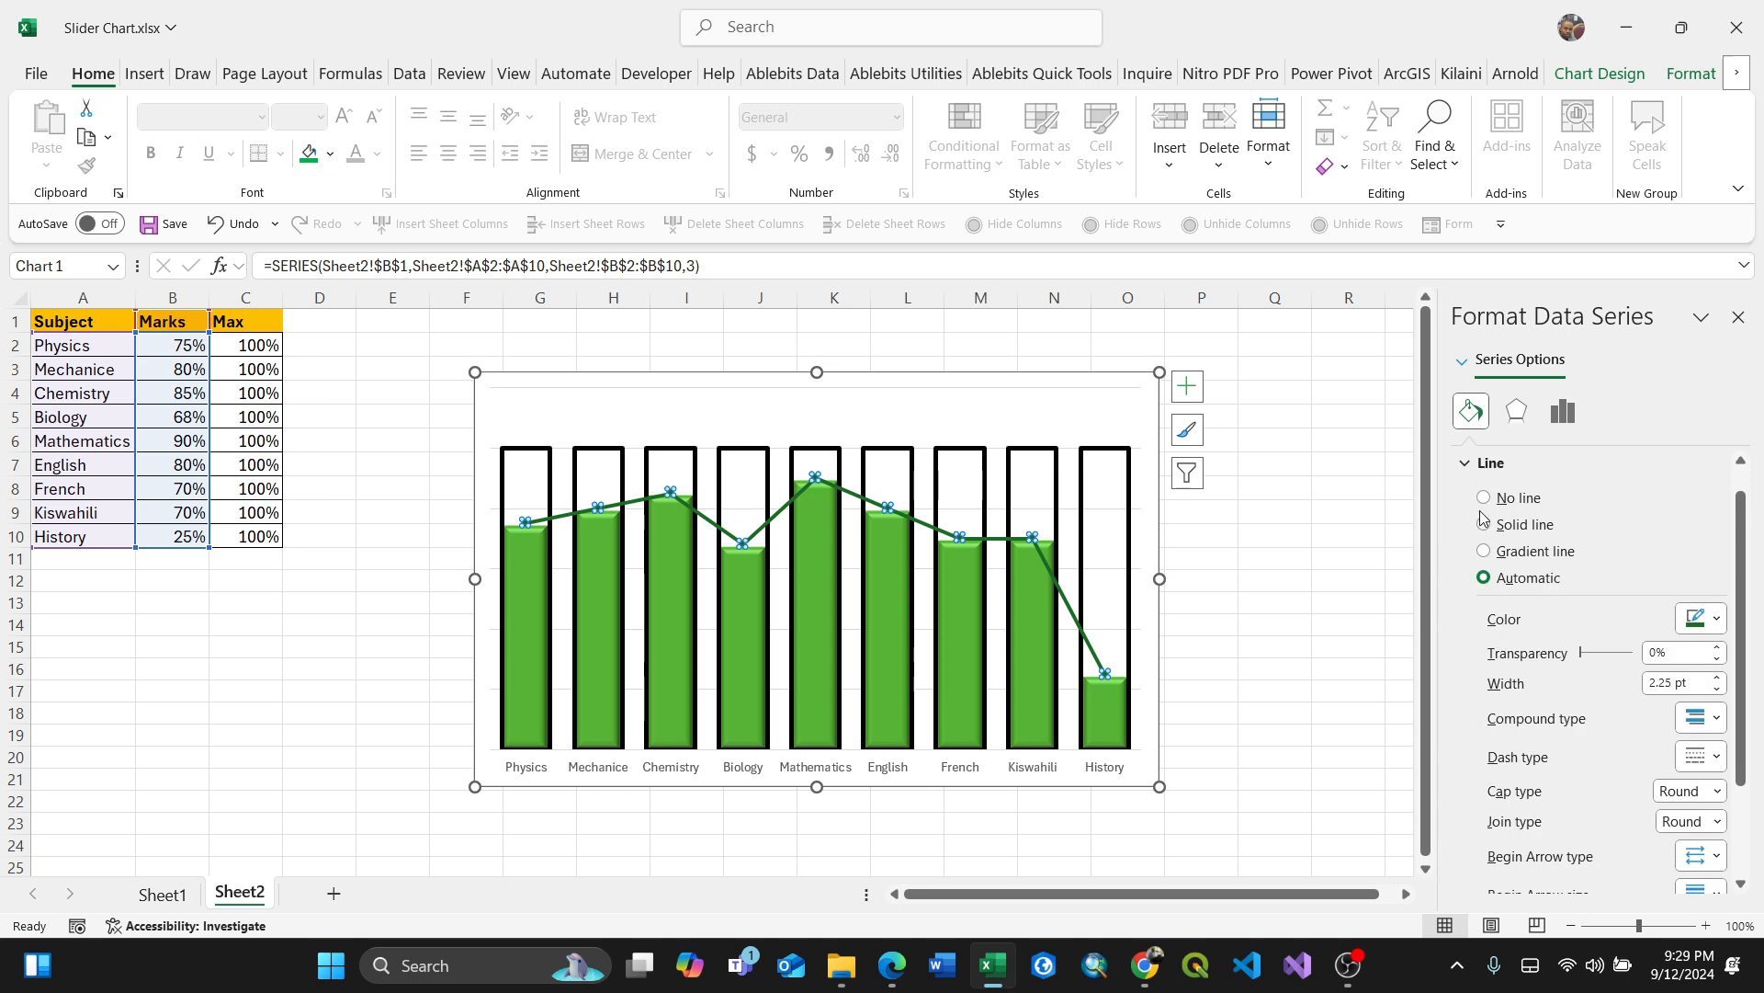
pyautogui.click(1486, 499)
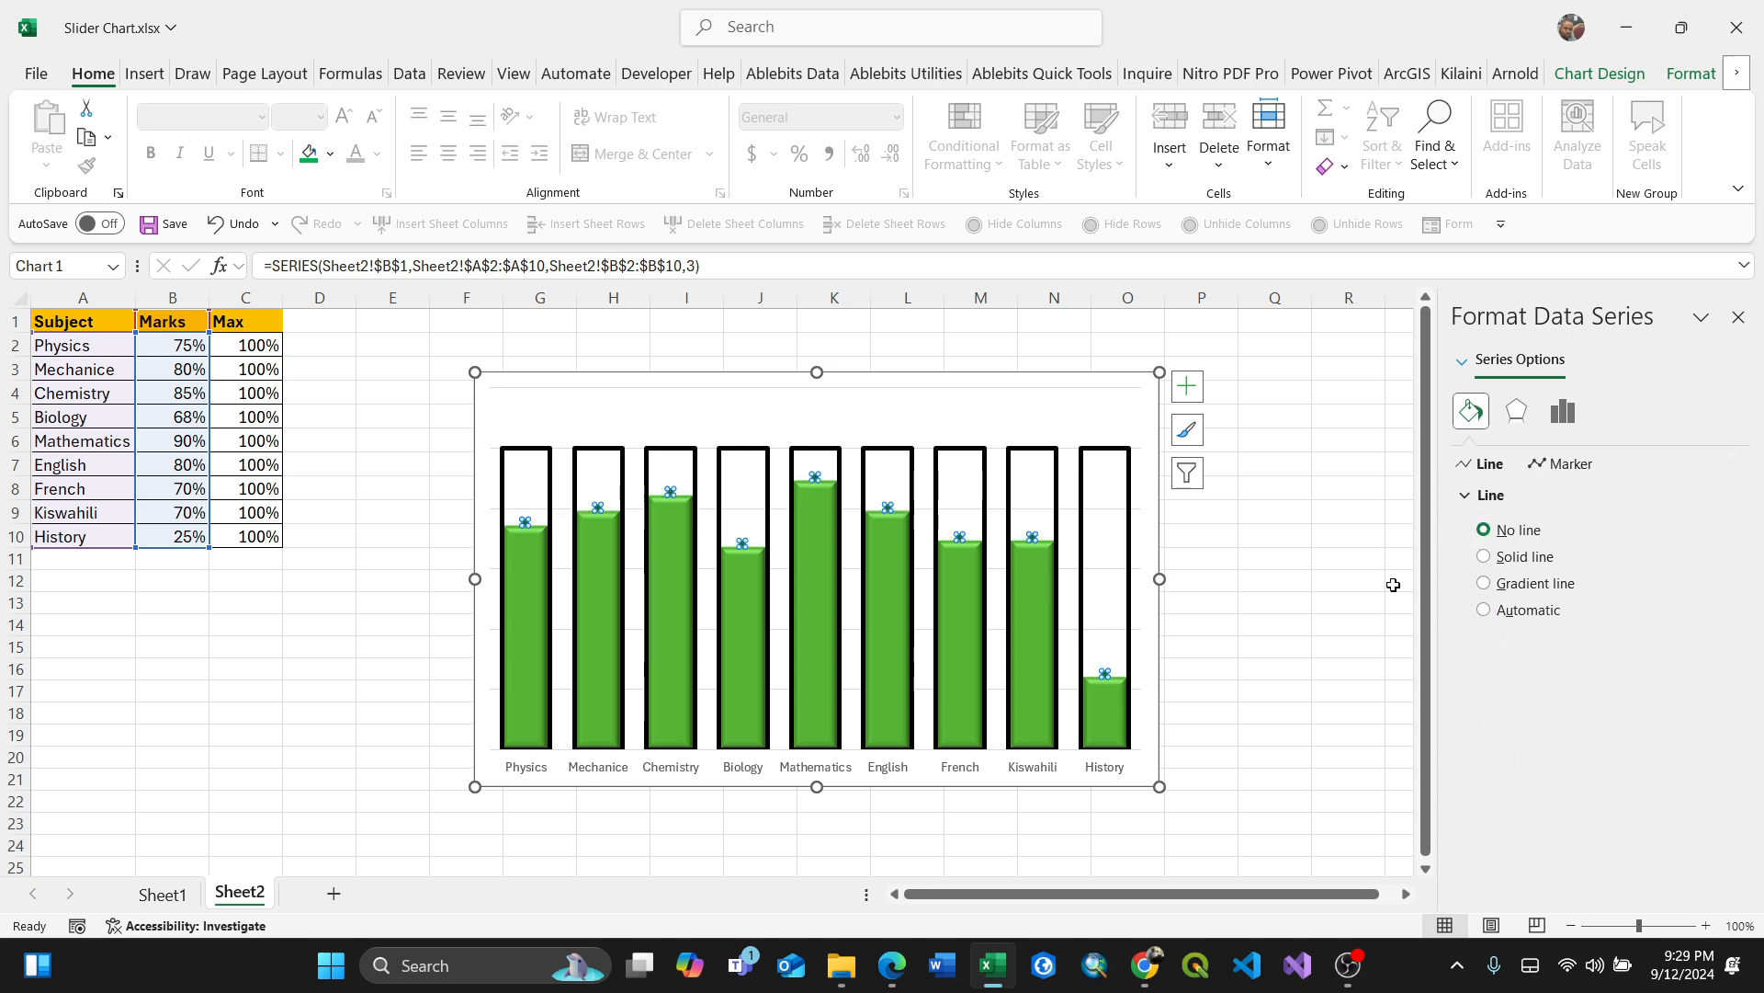
pyautogui.click(1484, 584)
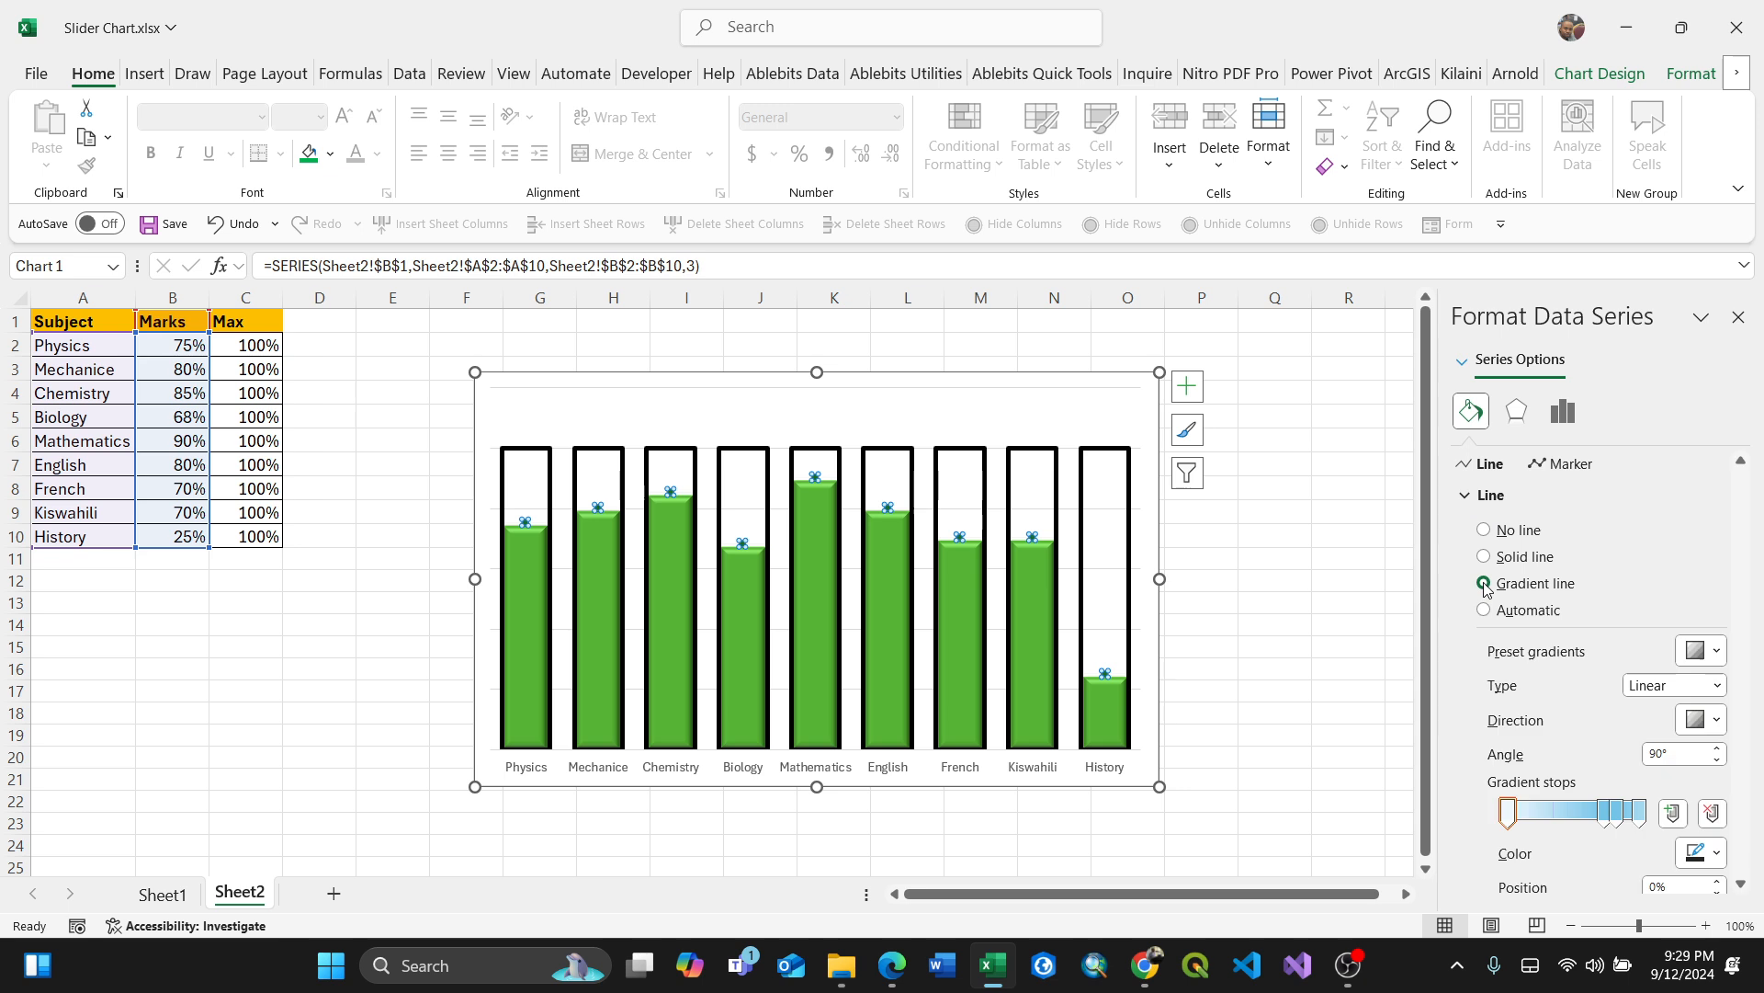
pyautogui.click(1485, 530)
pyautogui.click(1294, 587)
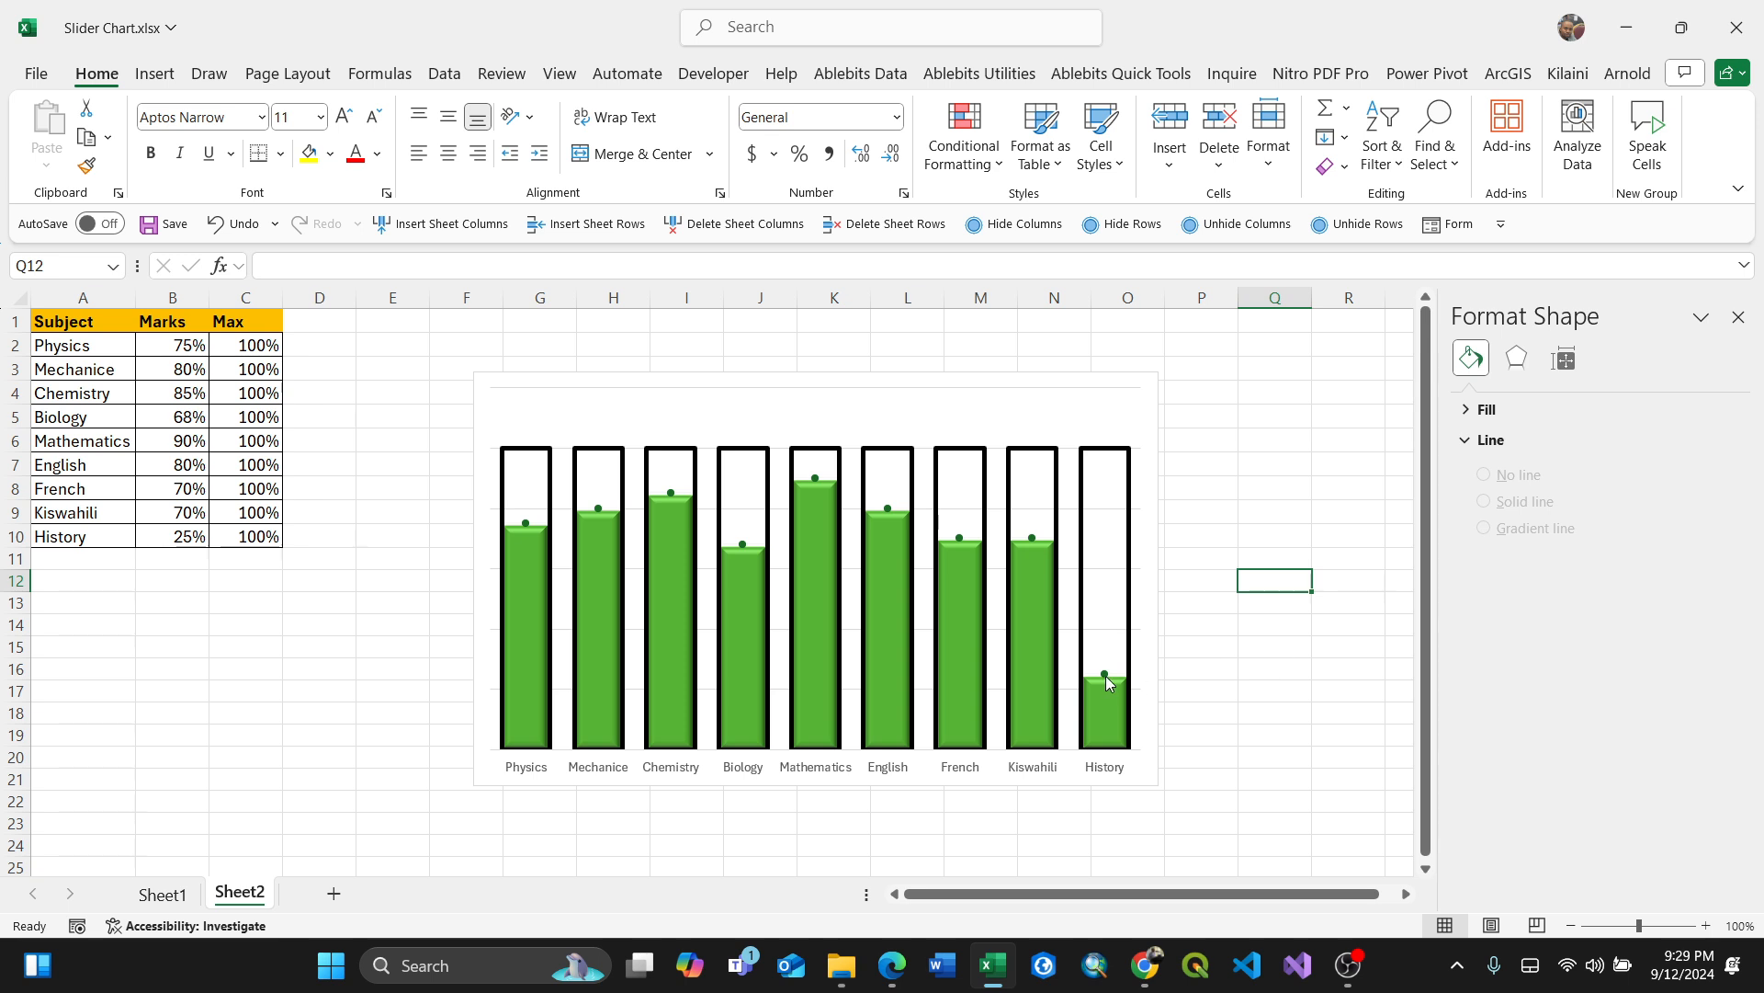
# Step: Check the finished reference chart on Sheet1, then return to Sheet2
pyautogui.click(1233, 643)
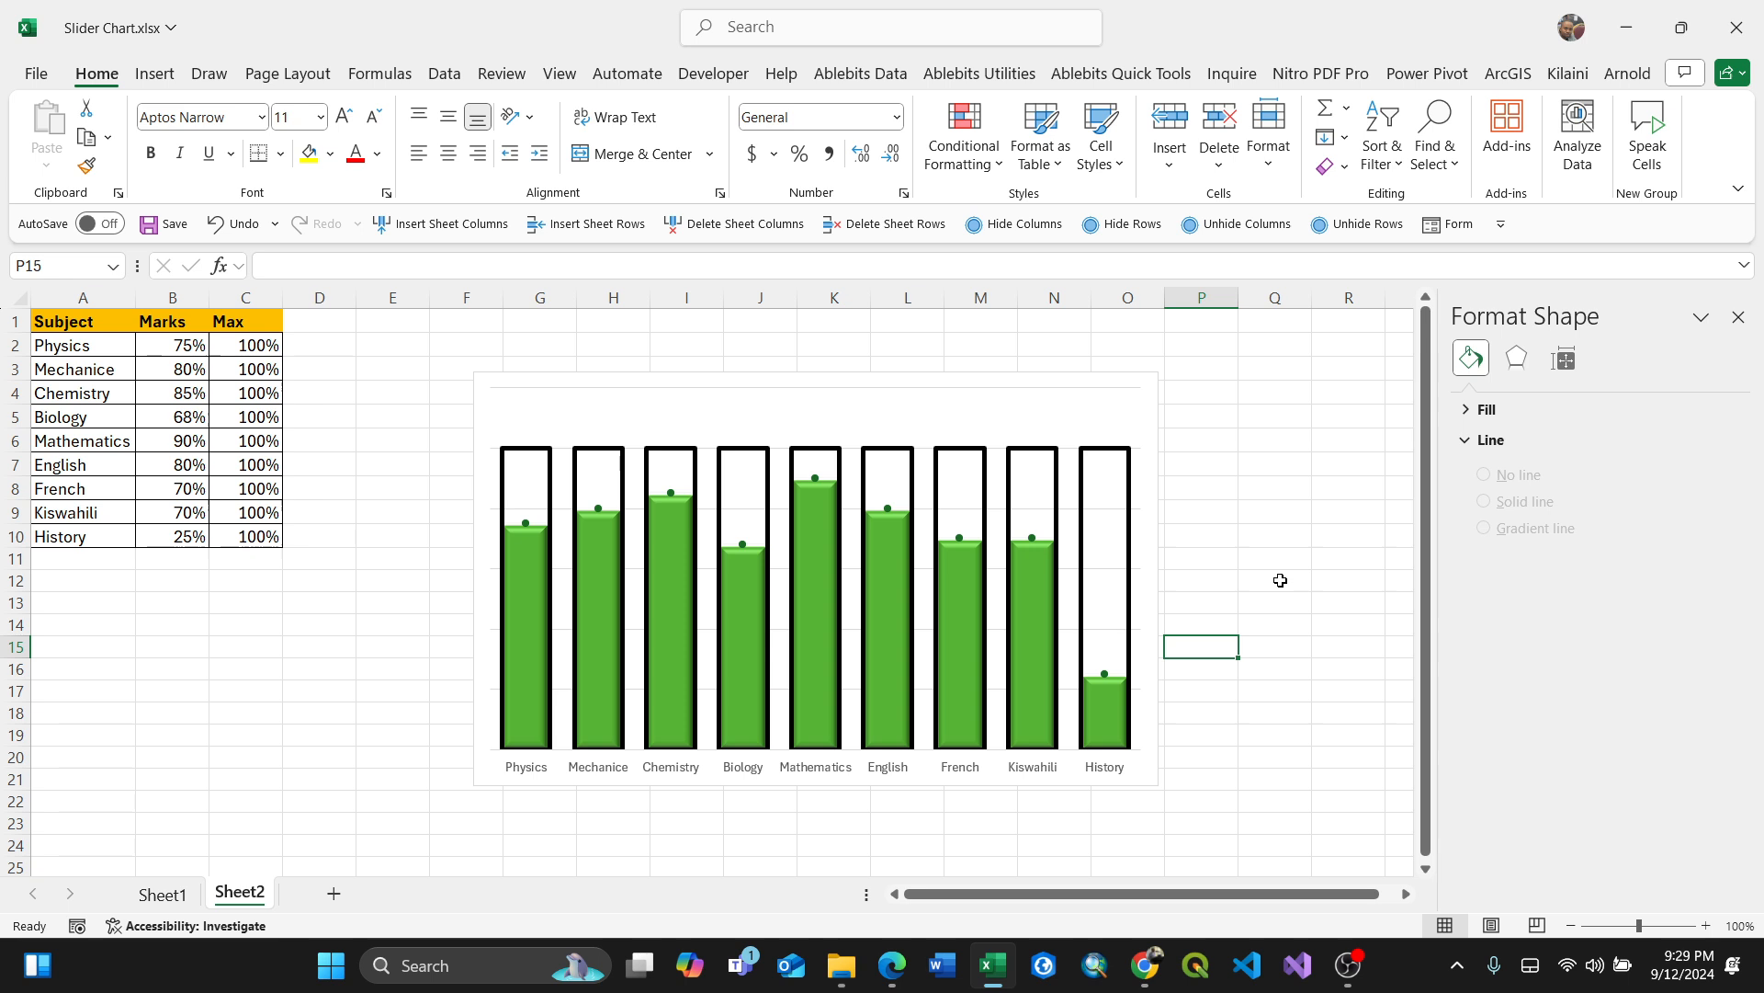
pyautogui.click(161, 893)
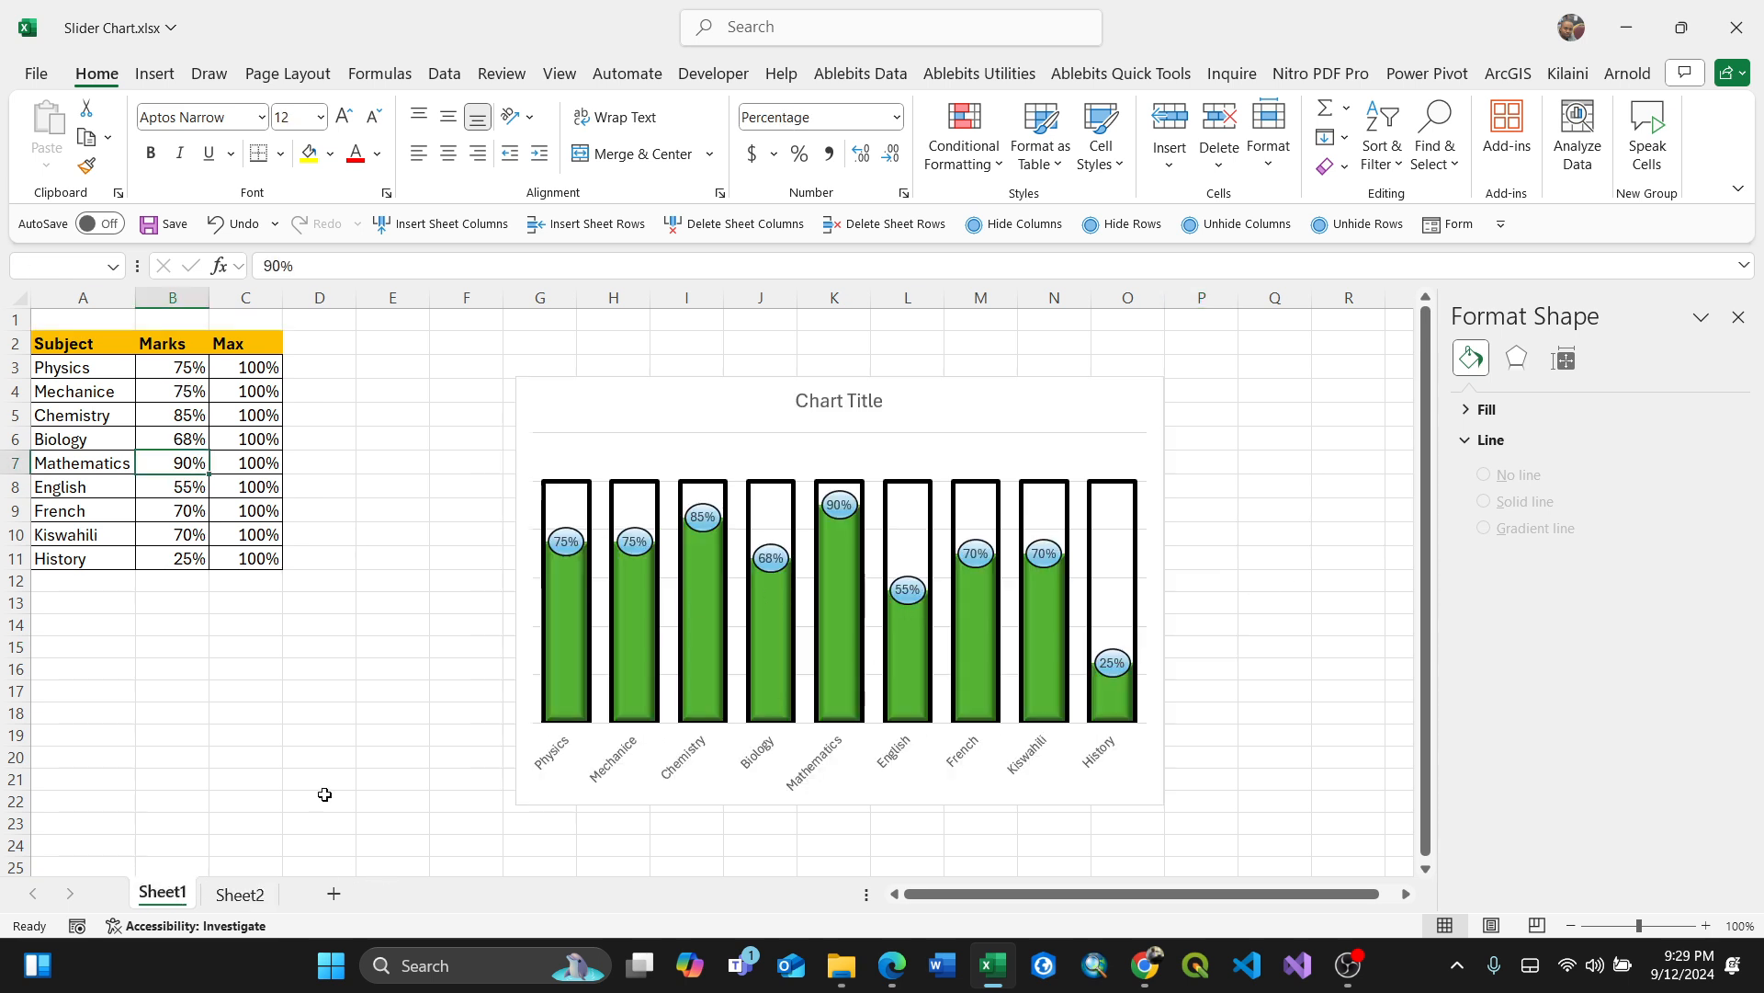
pyautogui.click(237, 896)
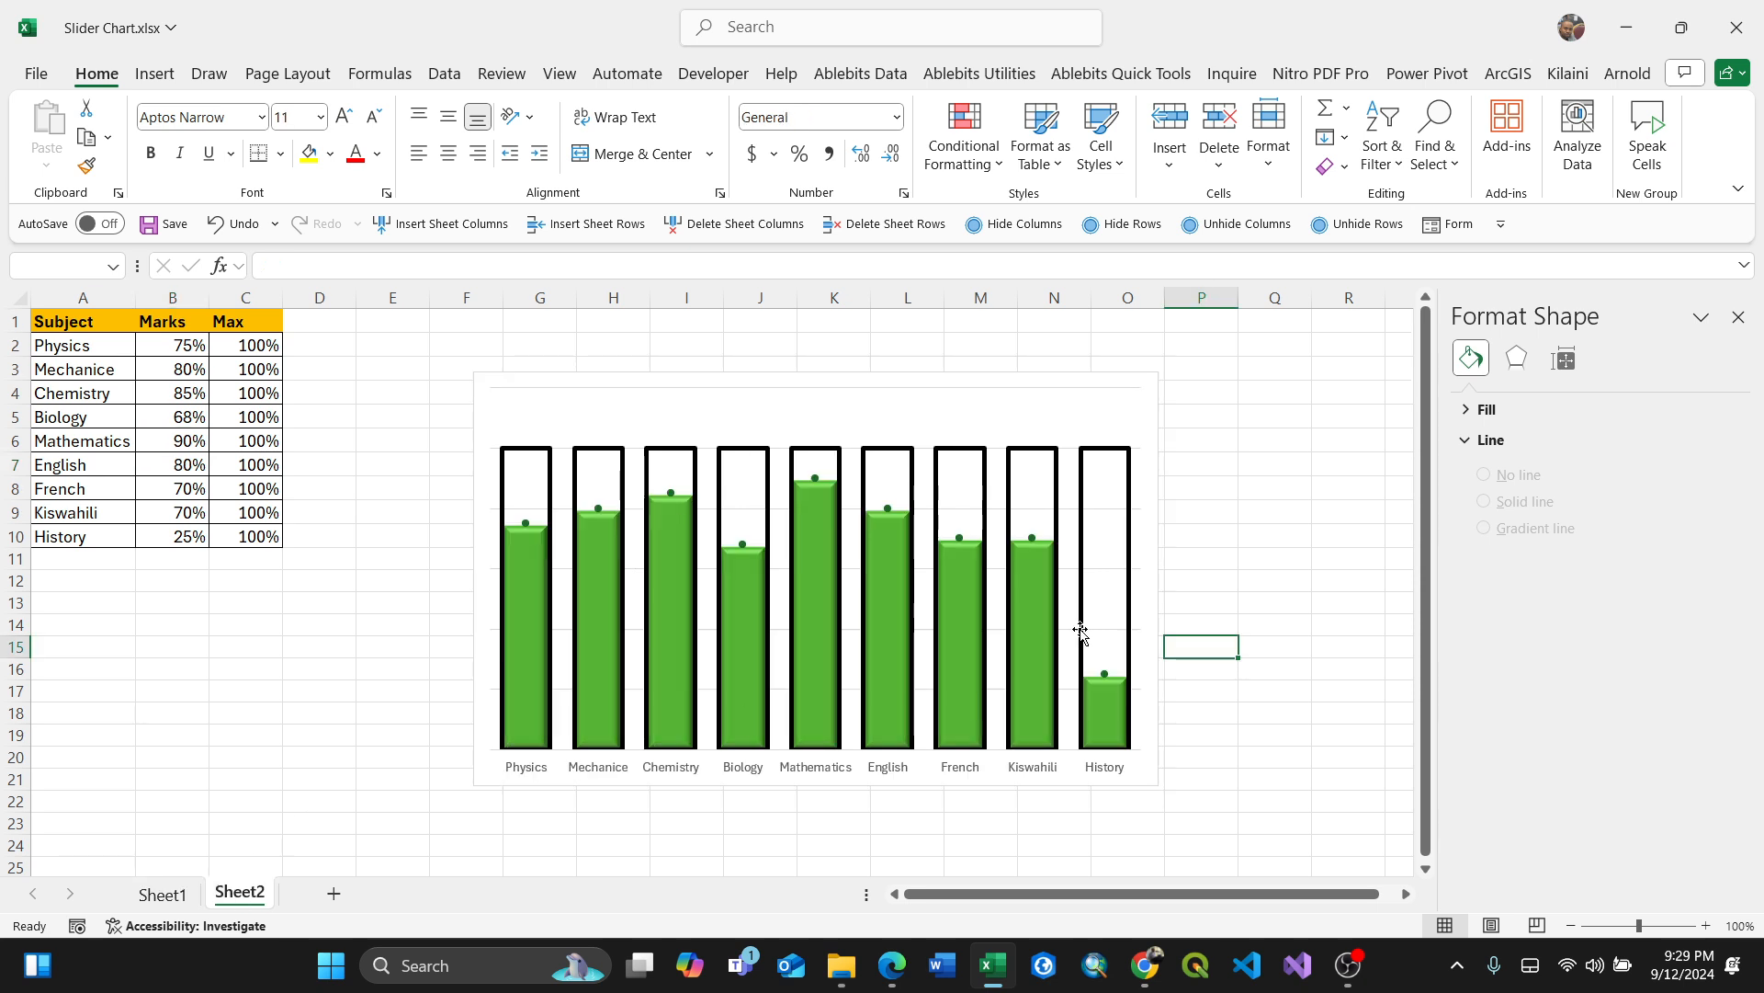
# Step: Insert an oval shape beside the chart, about 1 cm wide and 0.89 cm high
pyautogui.click(1267, 666)
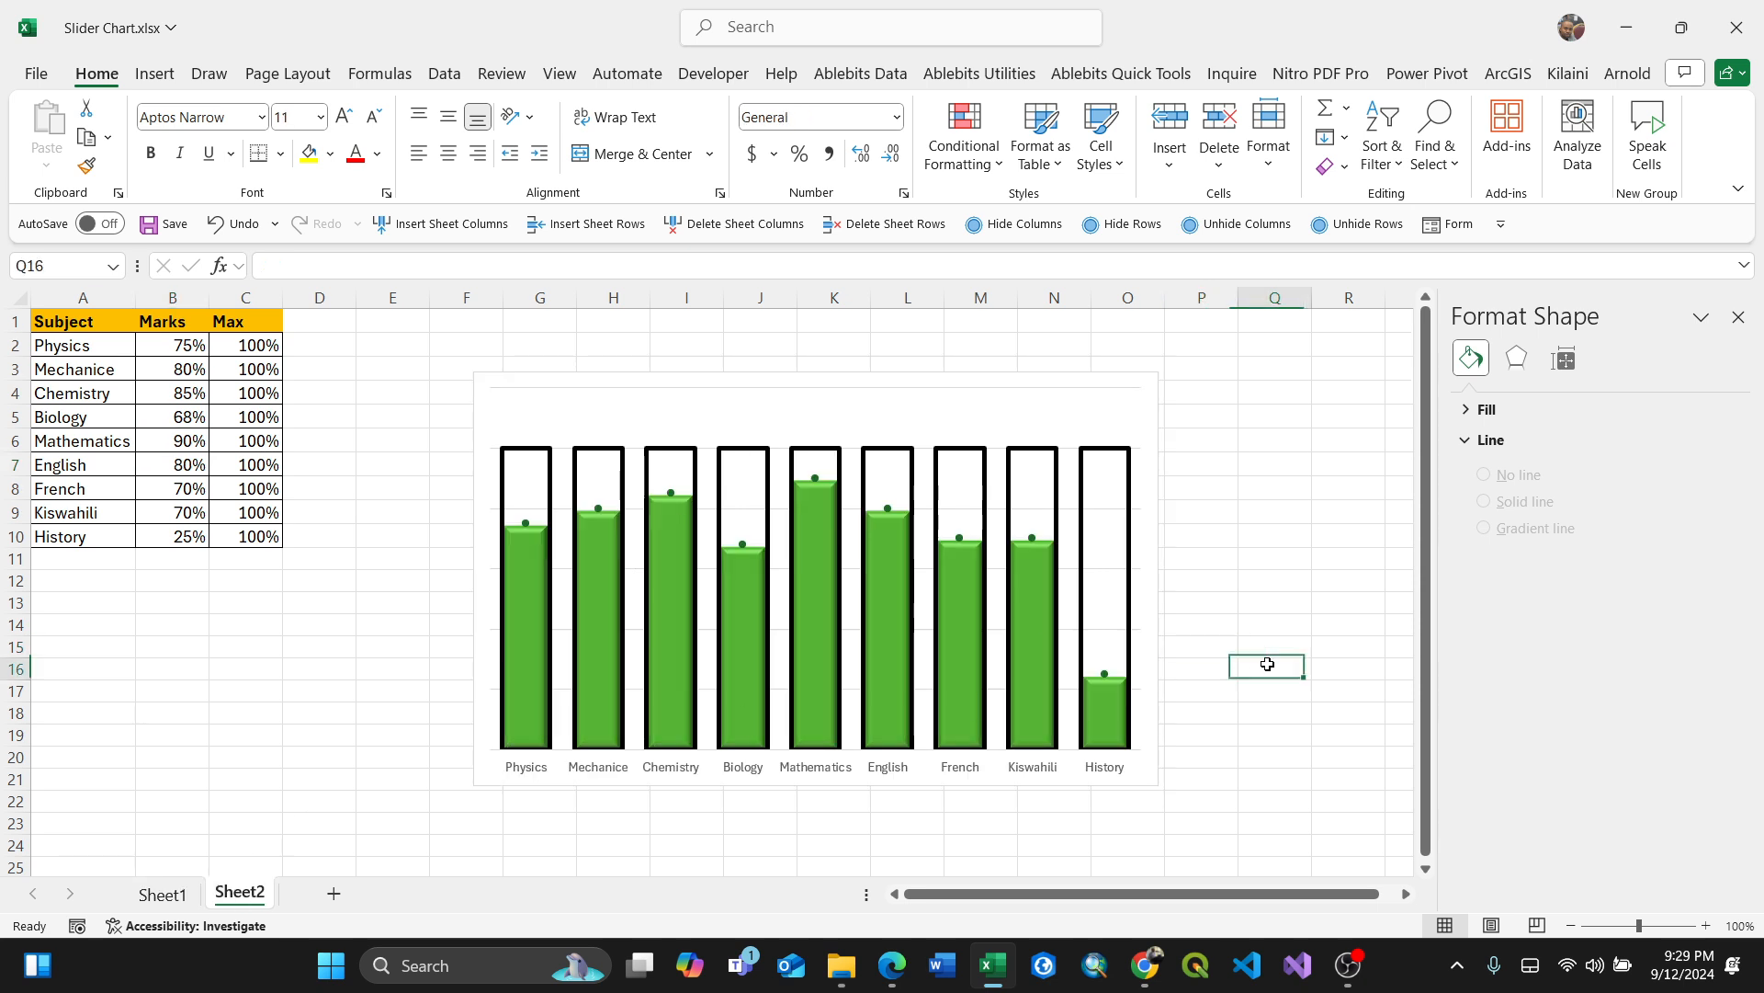
pyautogui.click(155, 73)
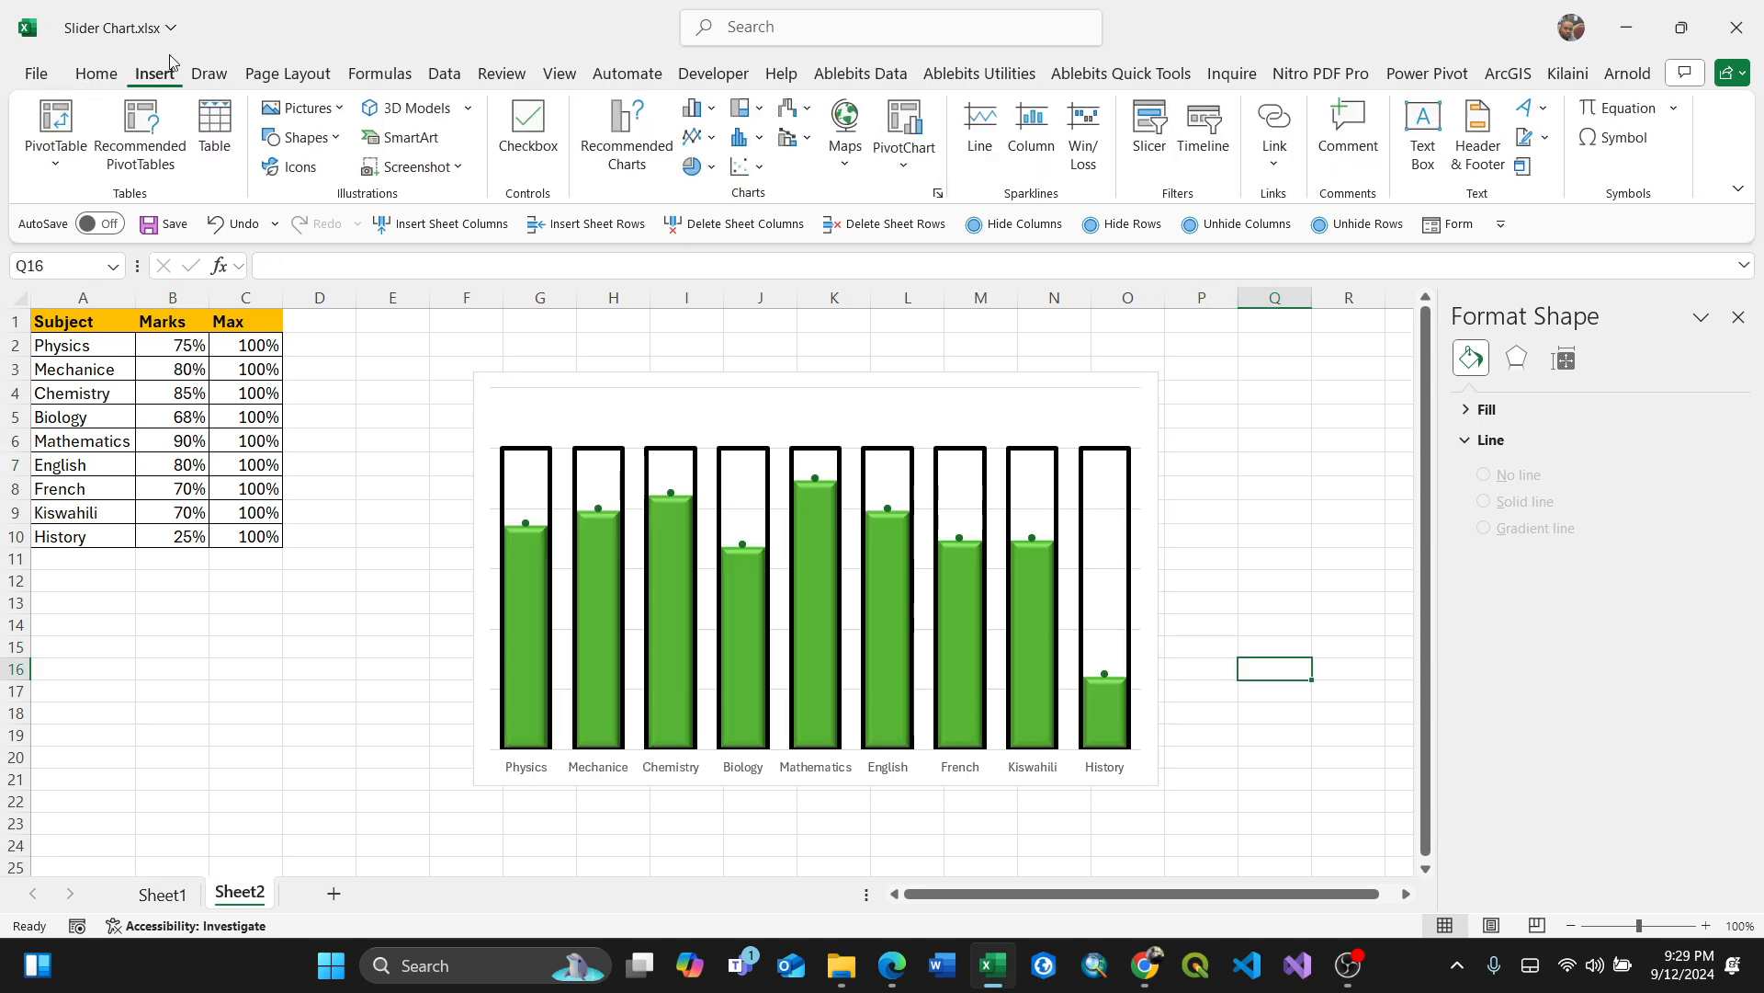
pyautogui.click(338, 139)
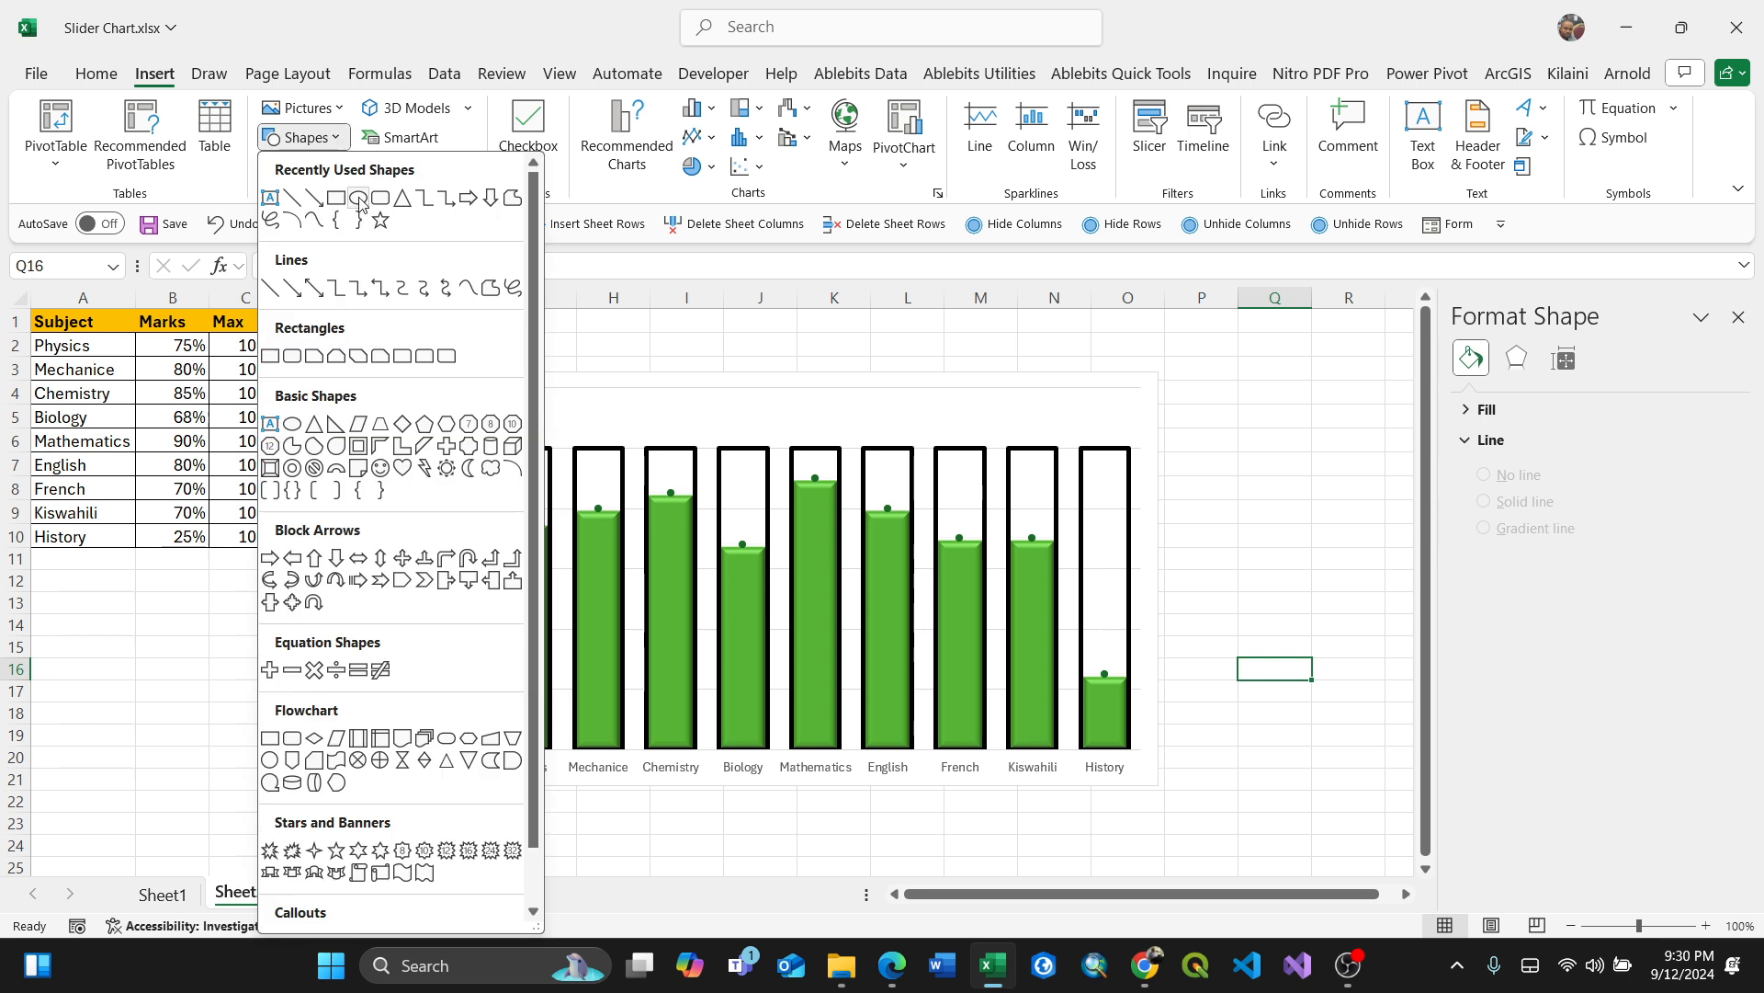
pyautogui.click(358, 196)
pyautogui.moveTo(1214, 582); pyautogui.dragTo(1258, 622)
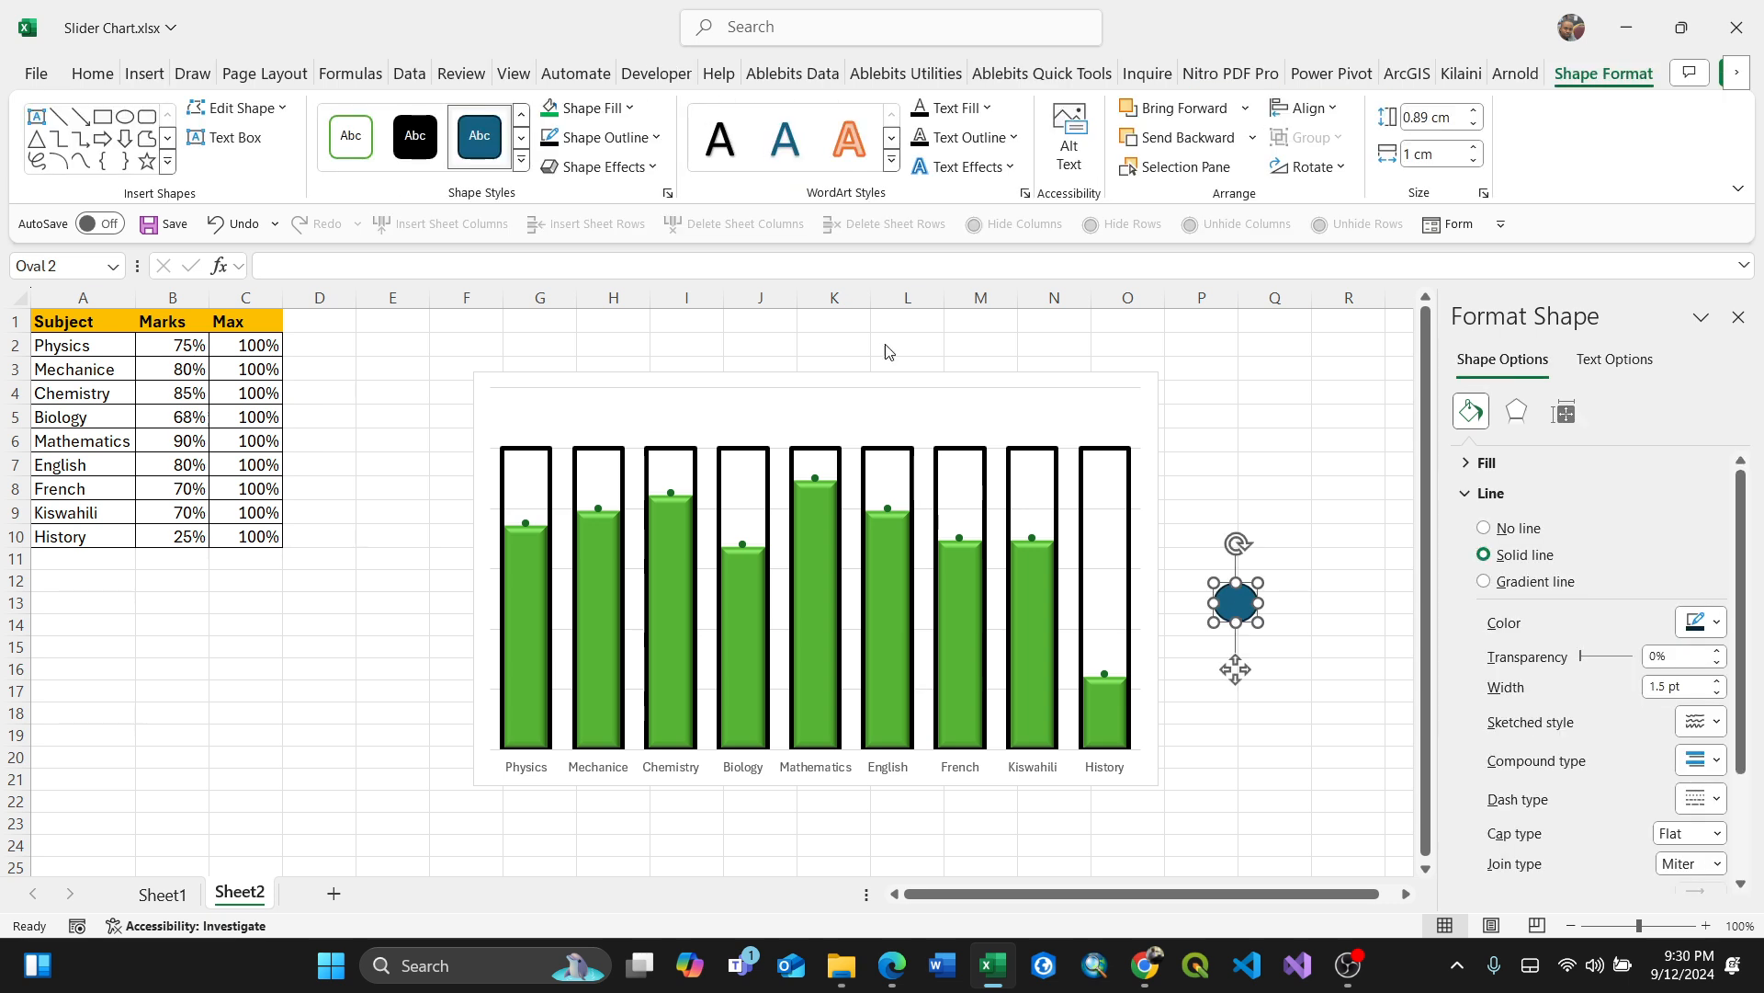
# Step: Apply a black shape style and a bevel effect to the oval
pyautogui.click(413, 129)
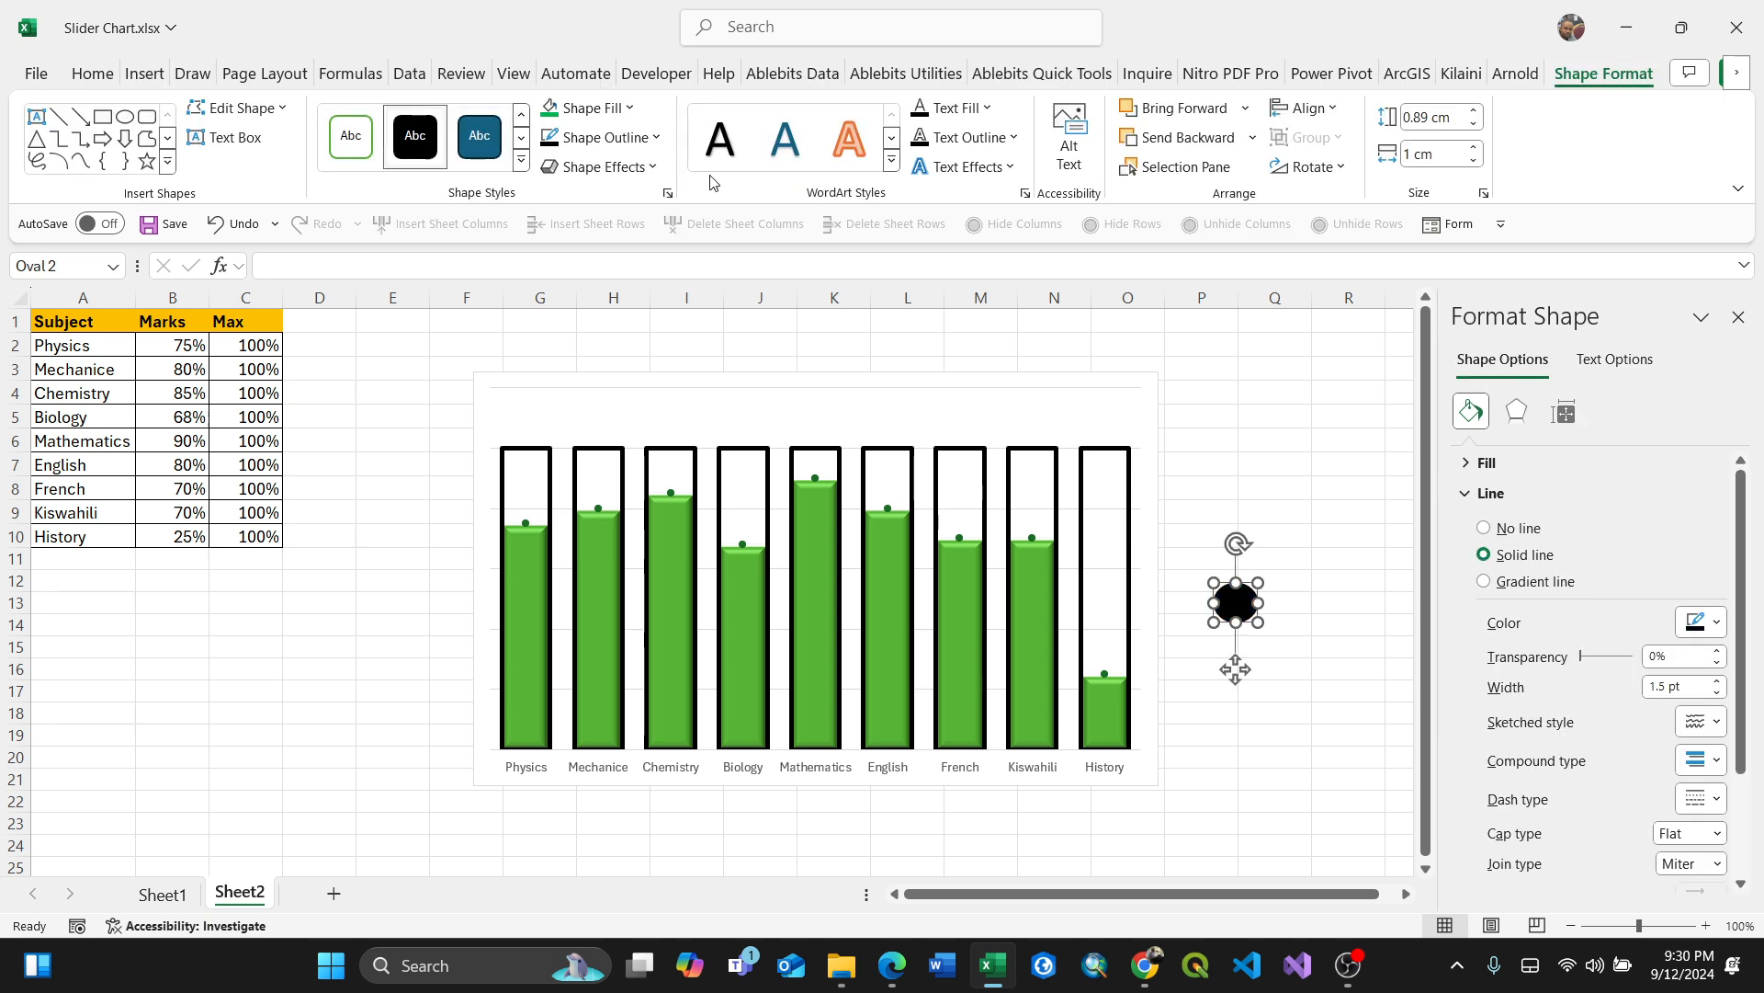
pyautogui.click(654, 169)
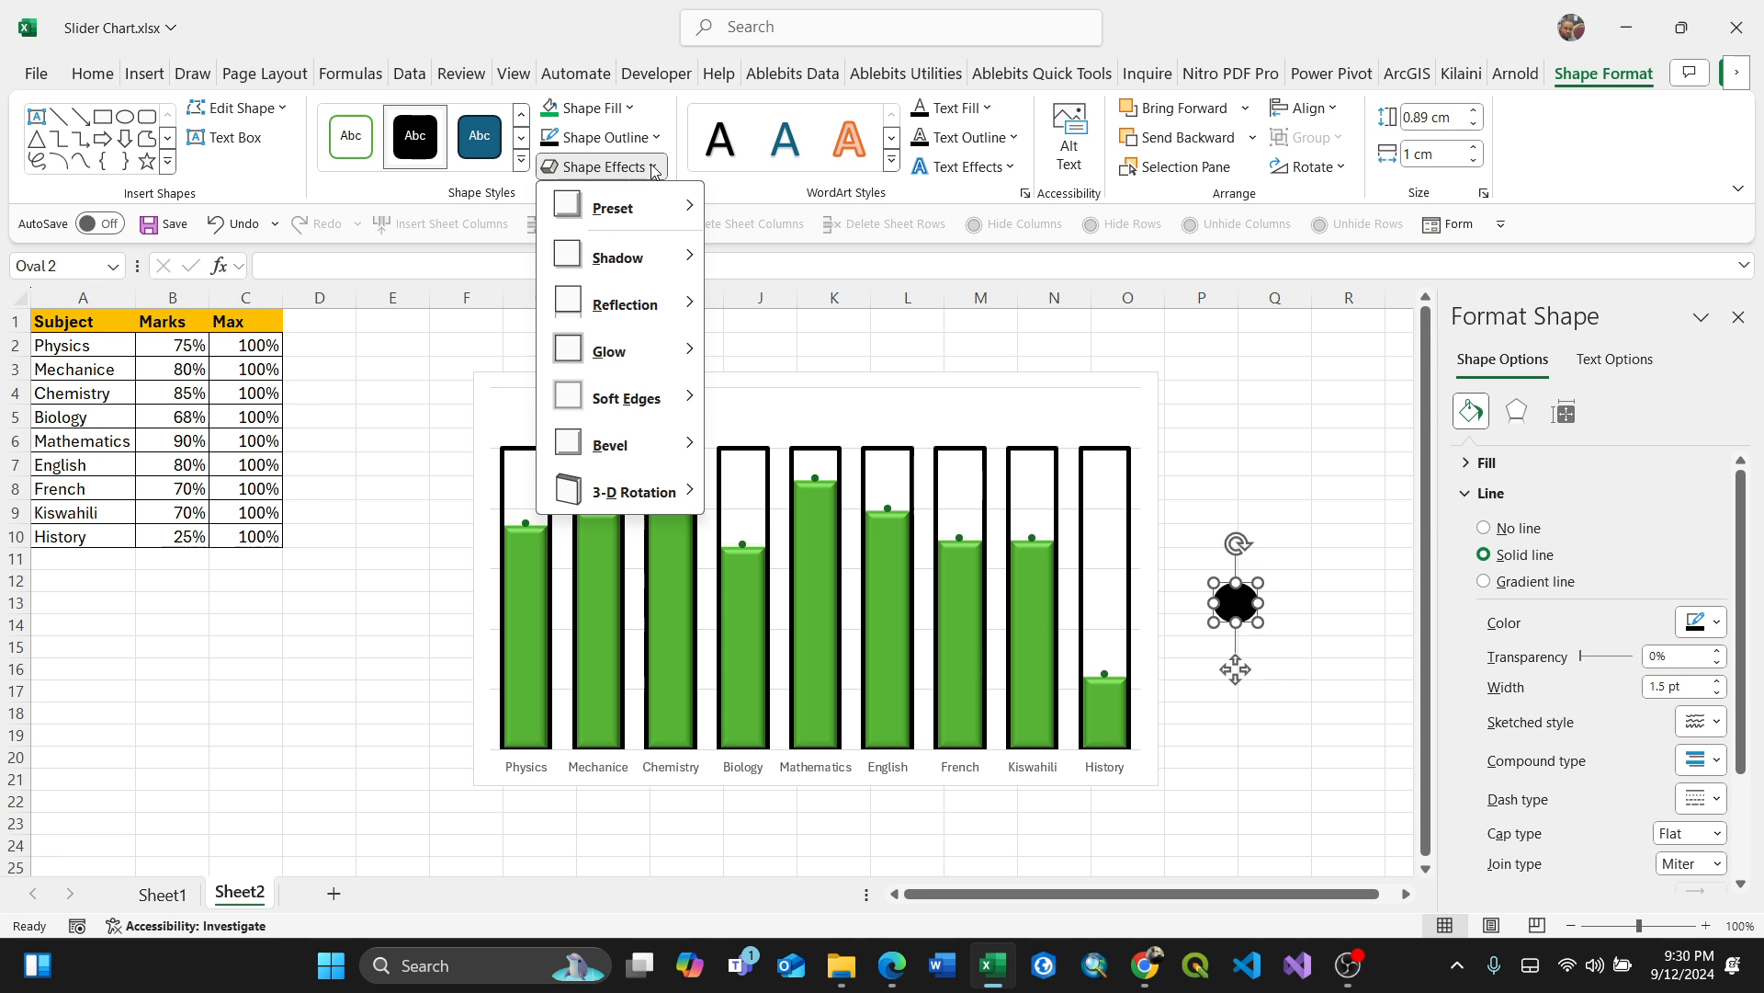
pyautogui.moveTo(684, 443)
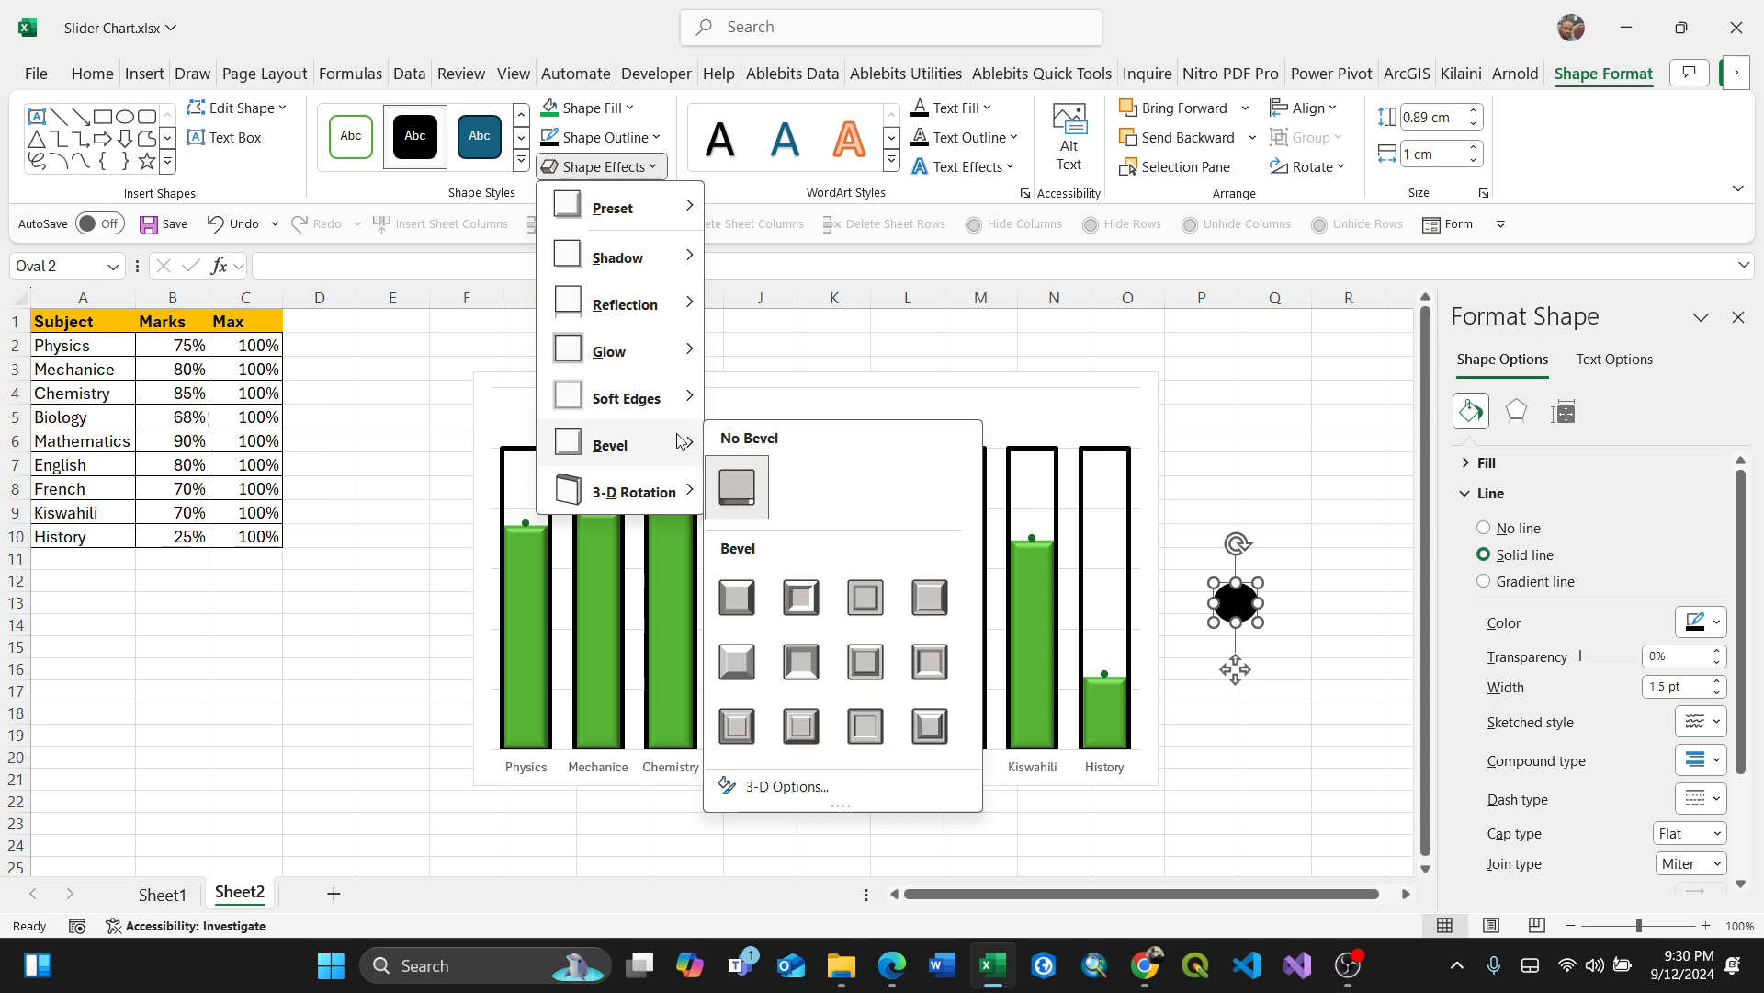
pyautogui.click(923, 600)
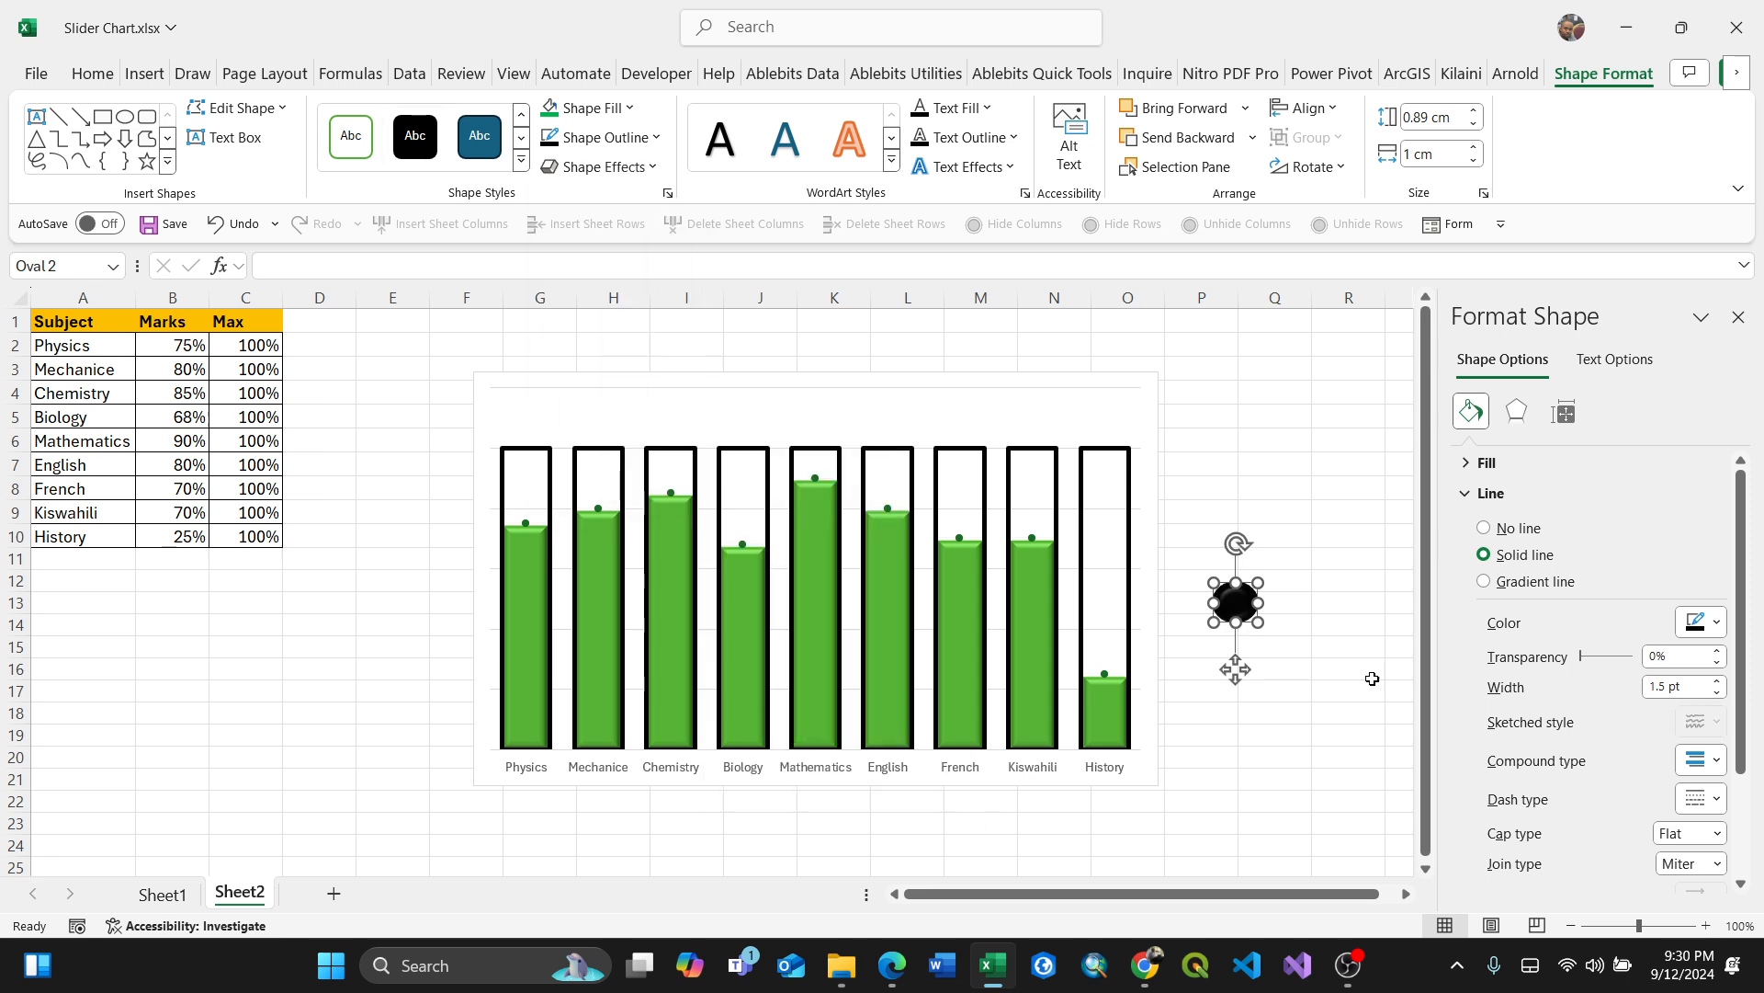
pyautogui.click(1305, 672)
# Step: Copy the oval and paste it onto the Marks line series as its markers
pyautogui.click(1247, 624)
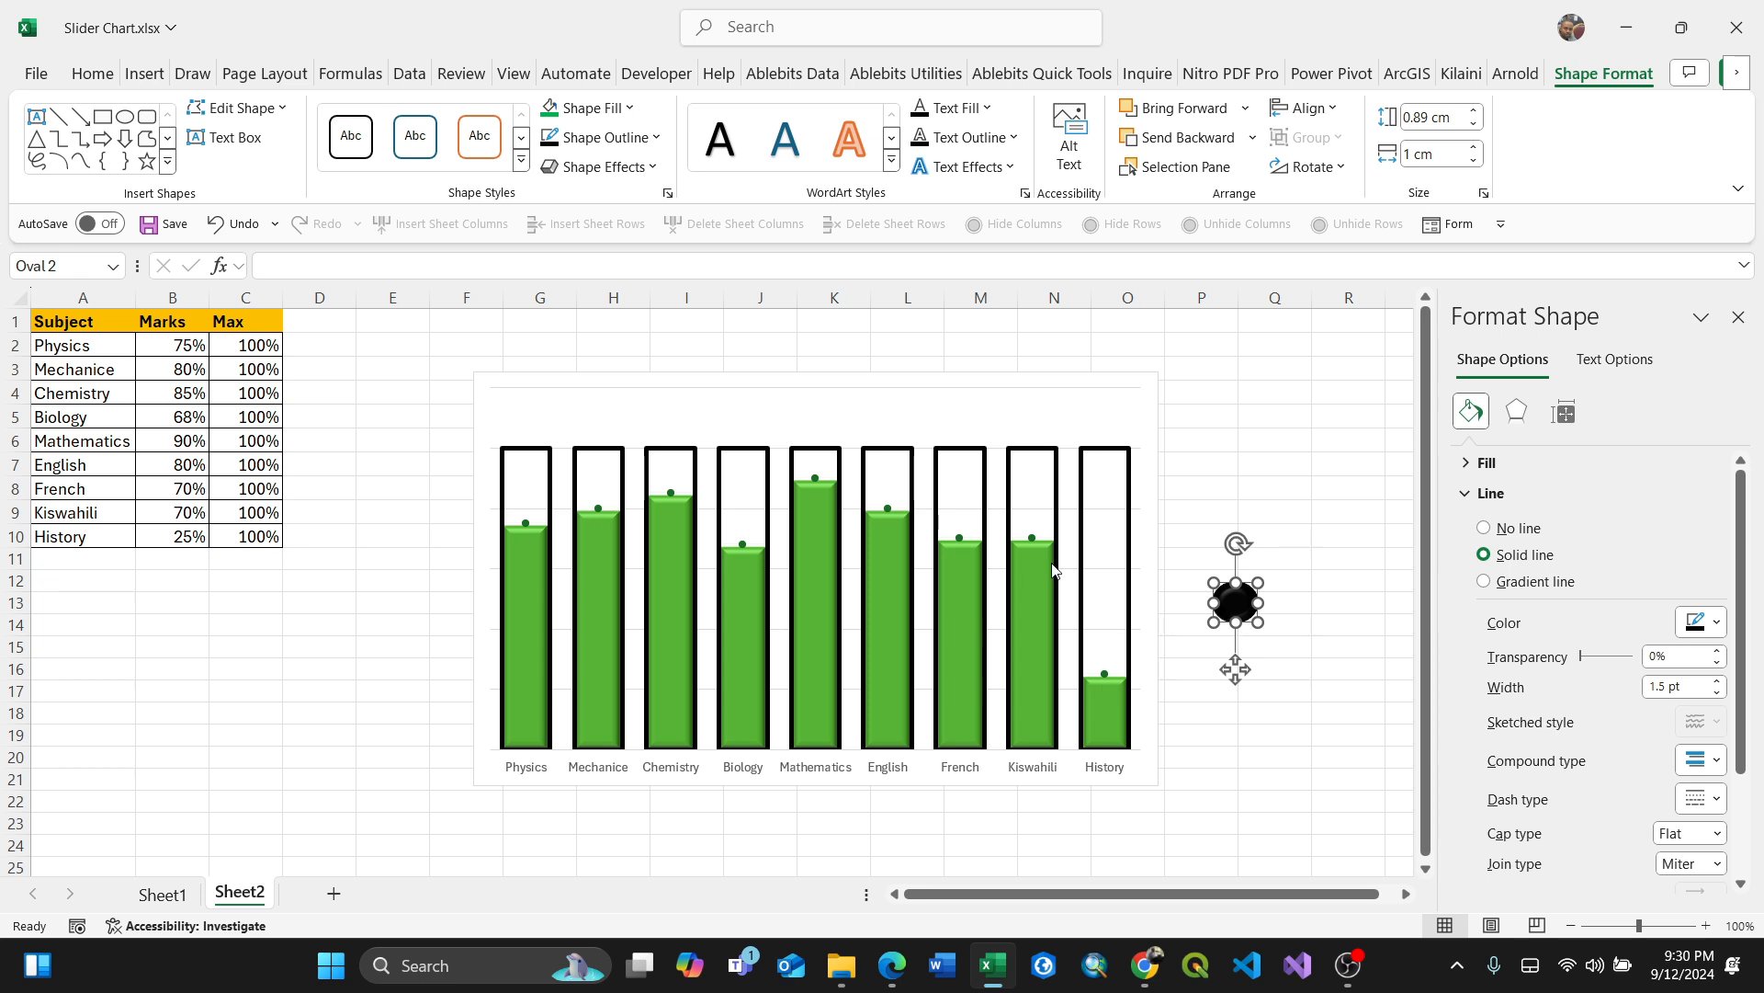
pyautogui.click(1033, 539)
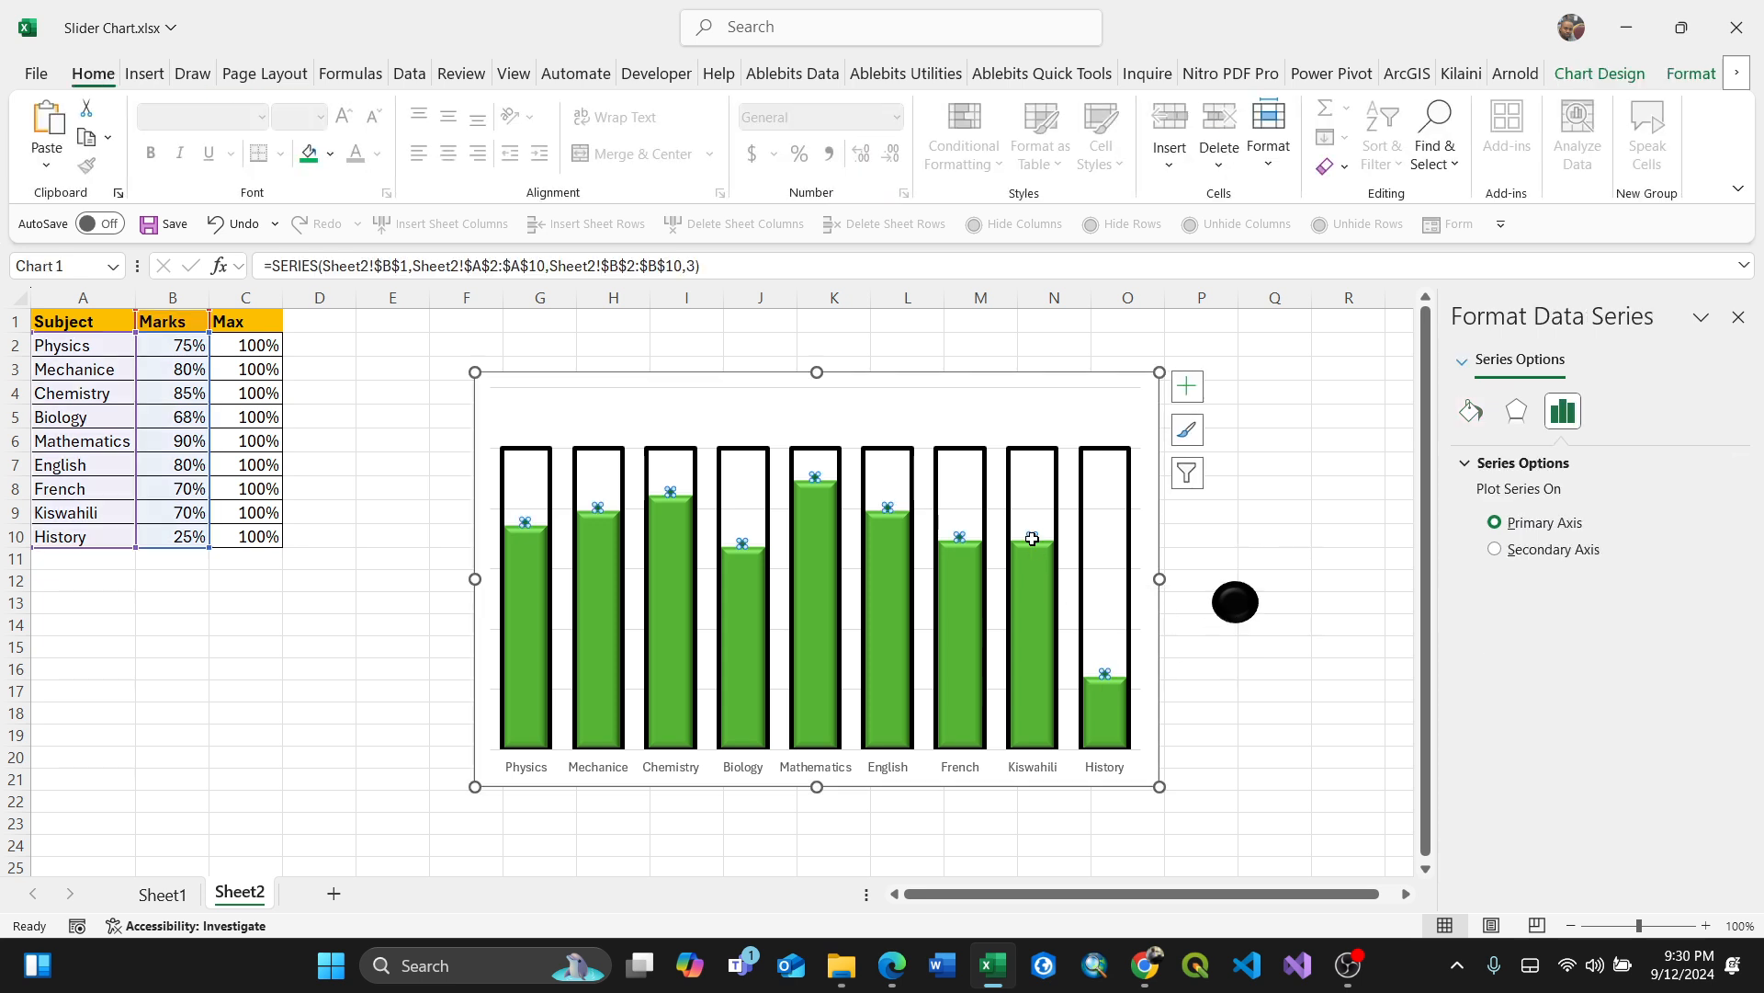
pyautogui.hotkey('ctrl', 'v')
pyautogui.click(1293, 759)
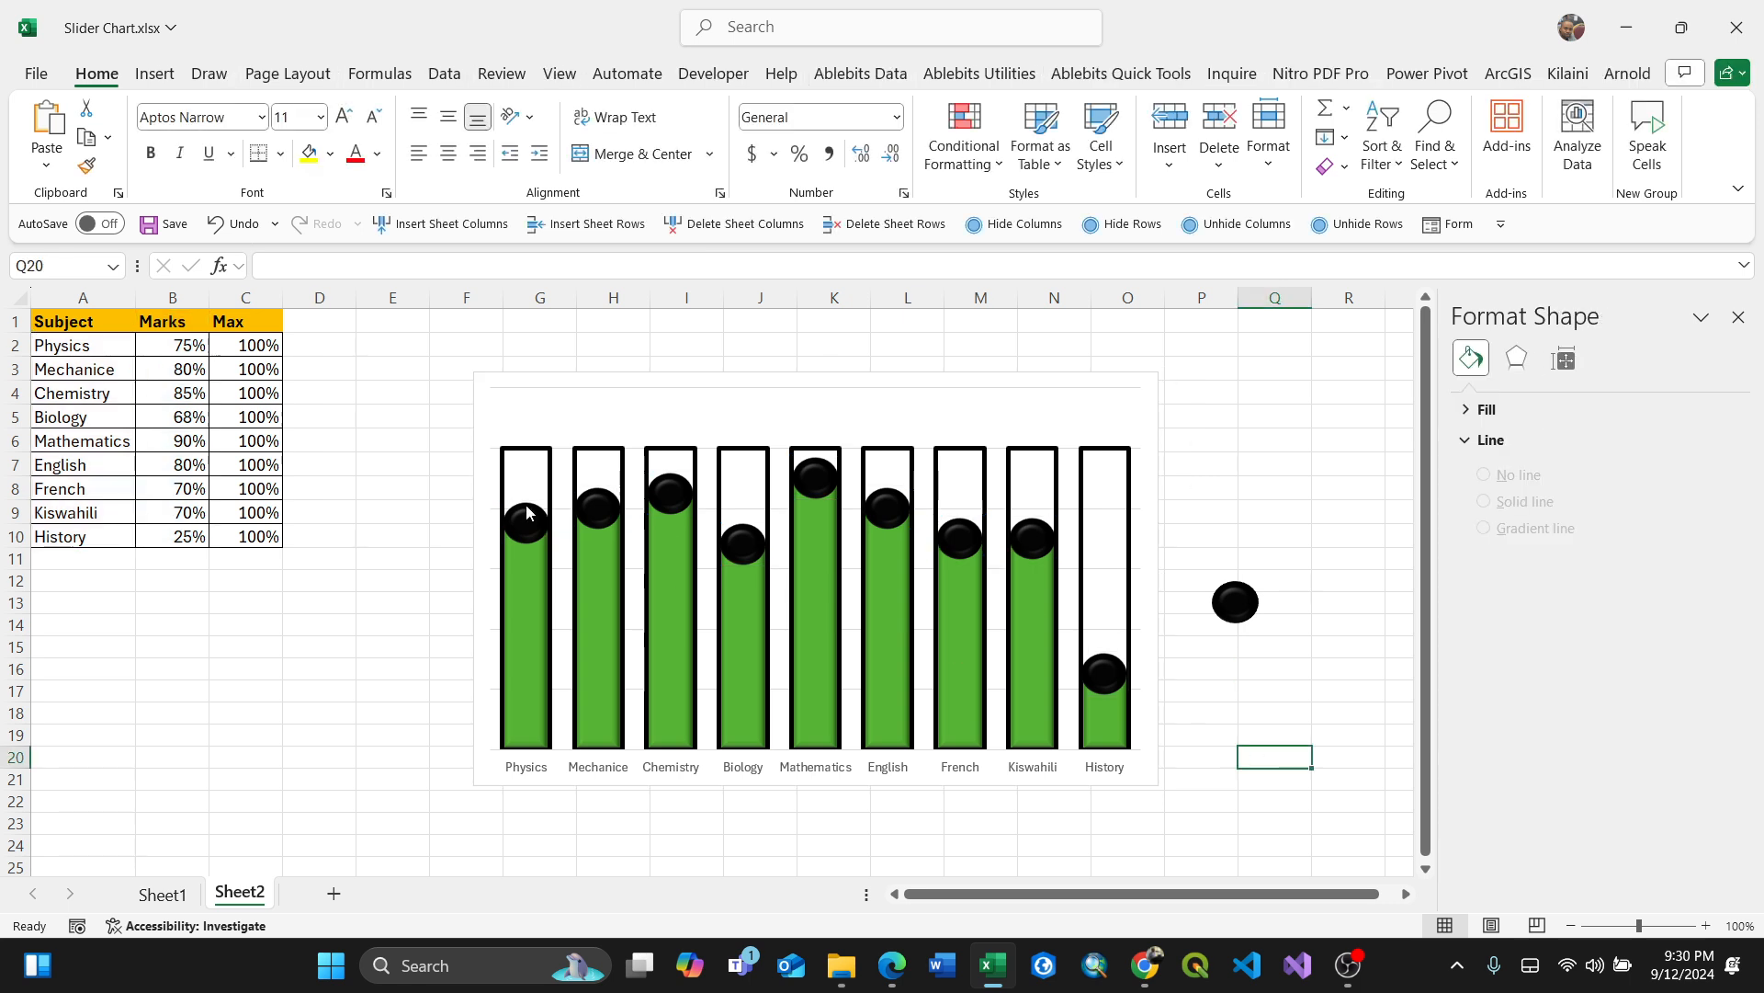
pyautogui.click(530, 532)
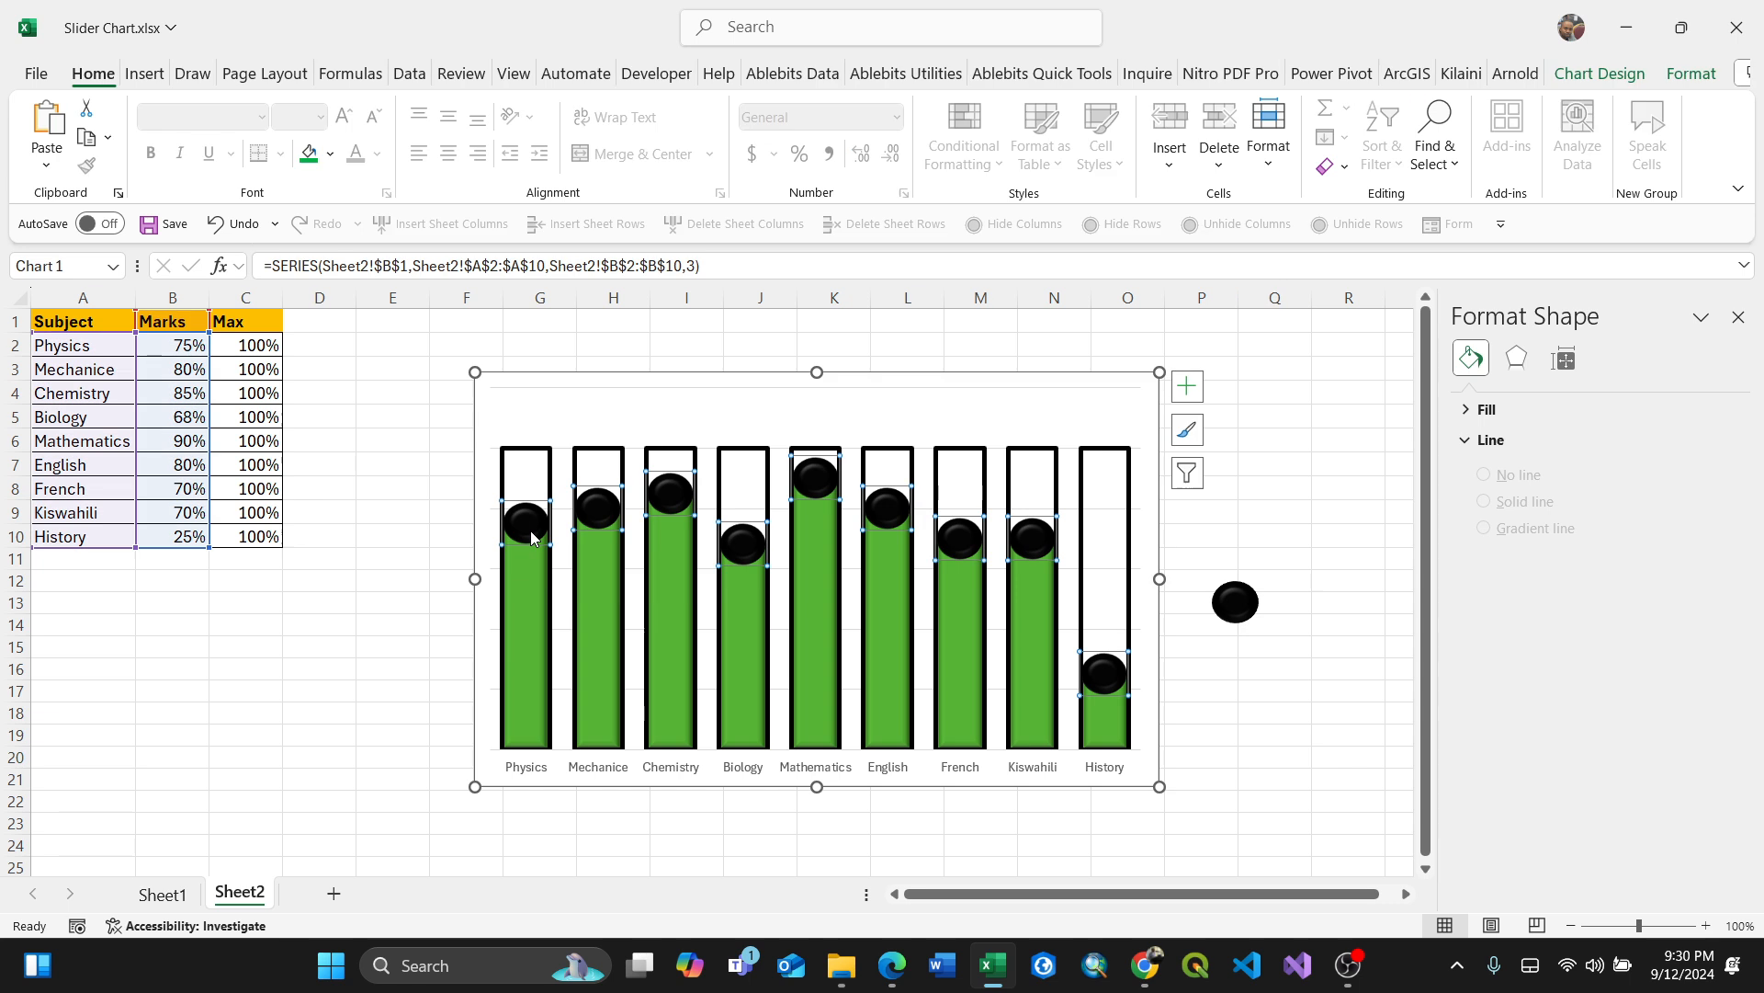
# Step: Add data labels to the Marks series
pyautogui.rightClick(531, 531)
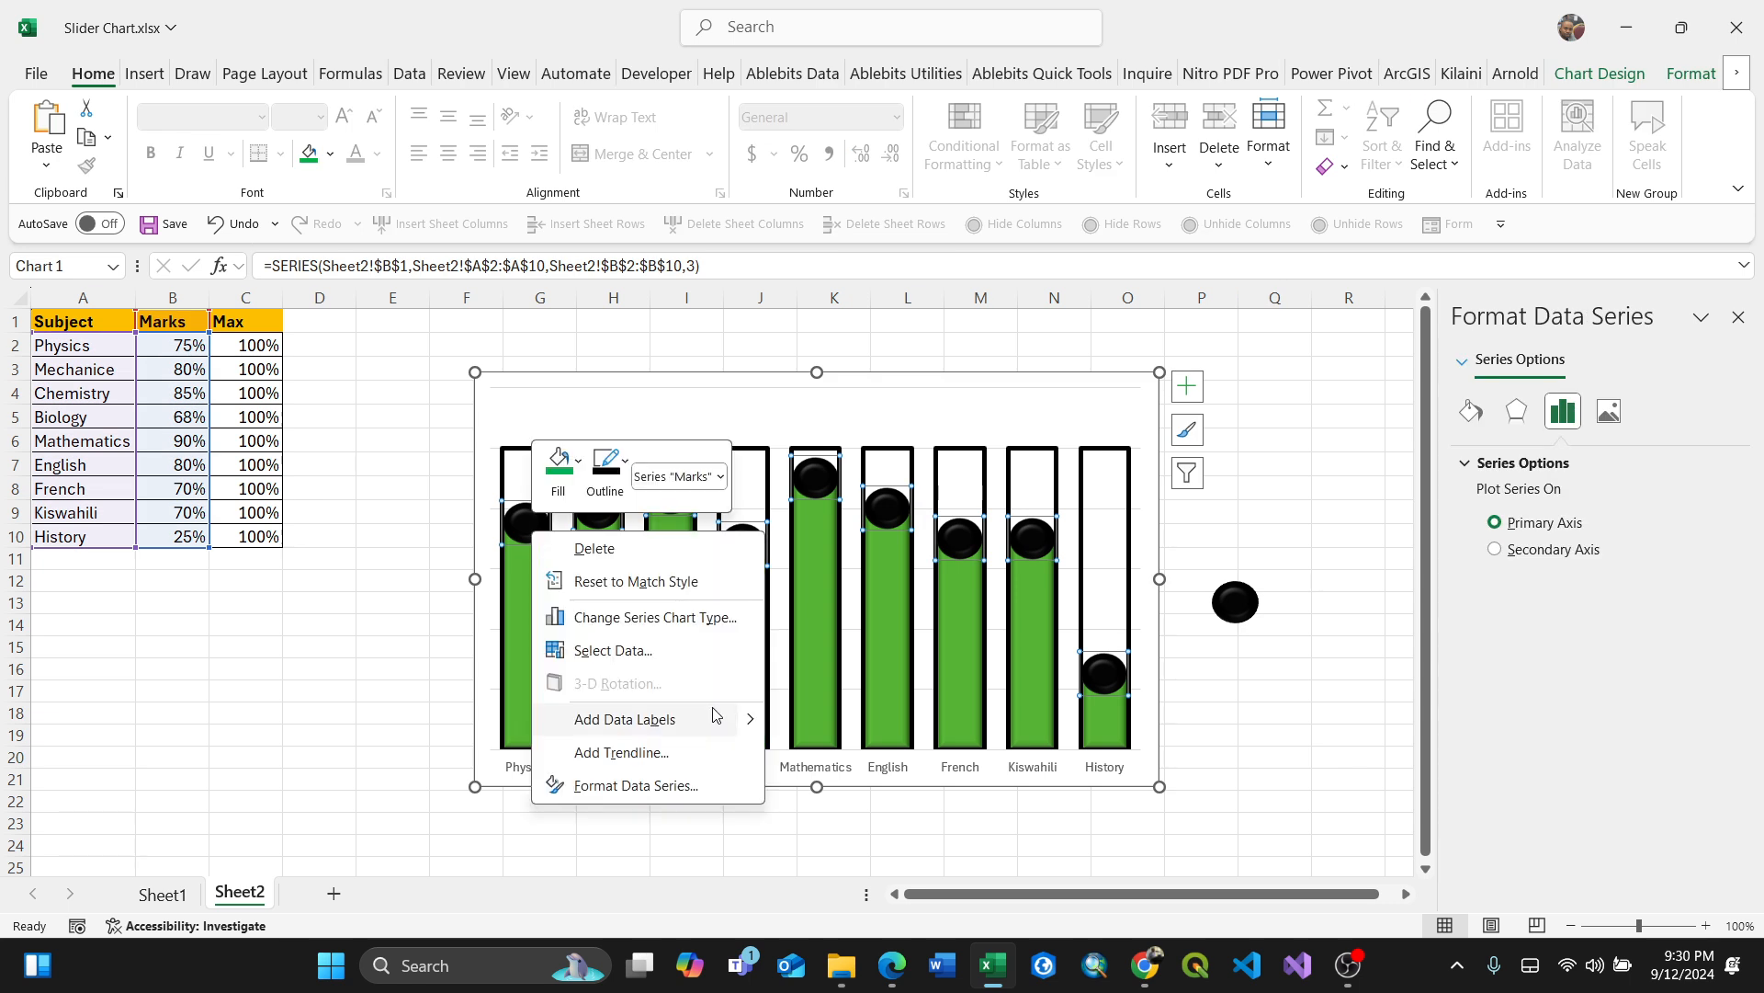
pyautogui.moveTo(758, 721)
pyautogui.click(864, 723)
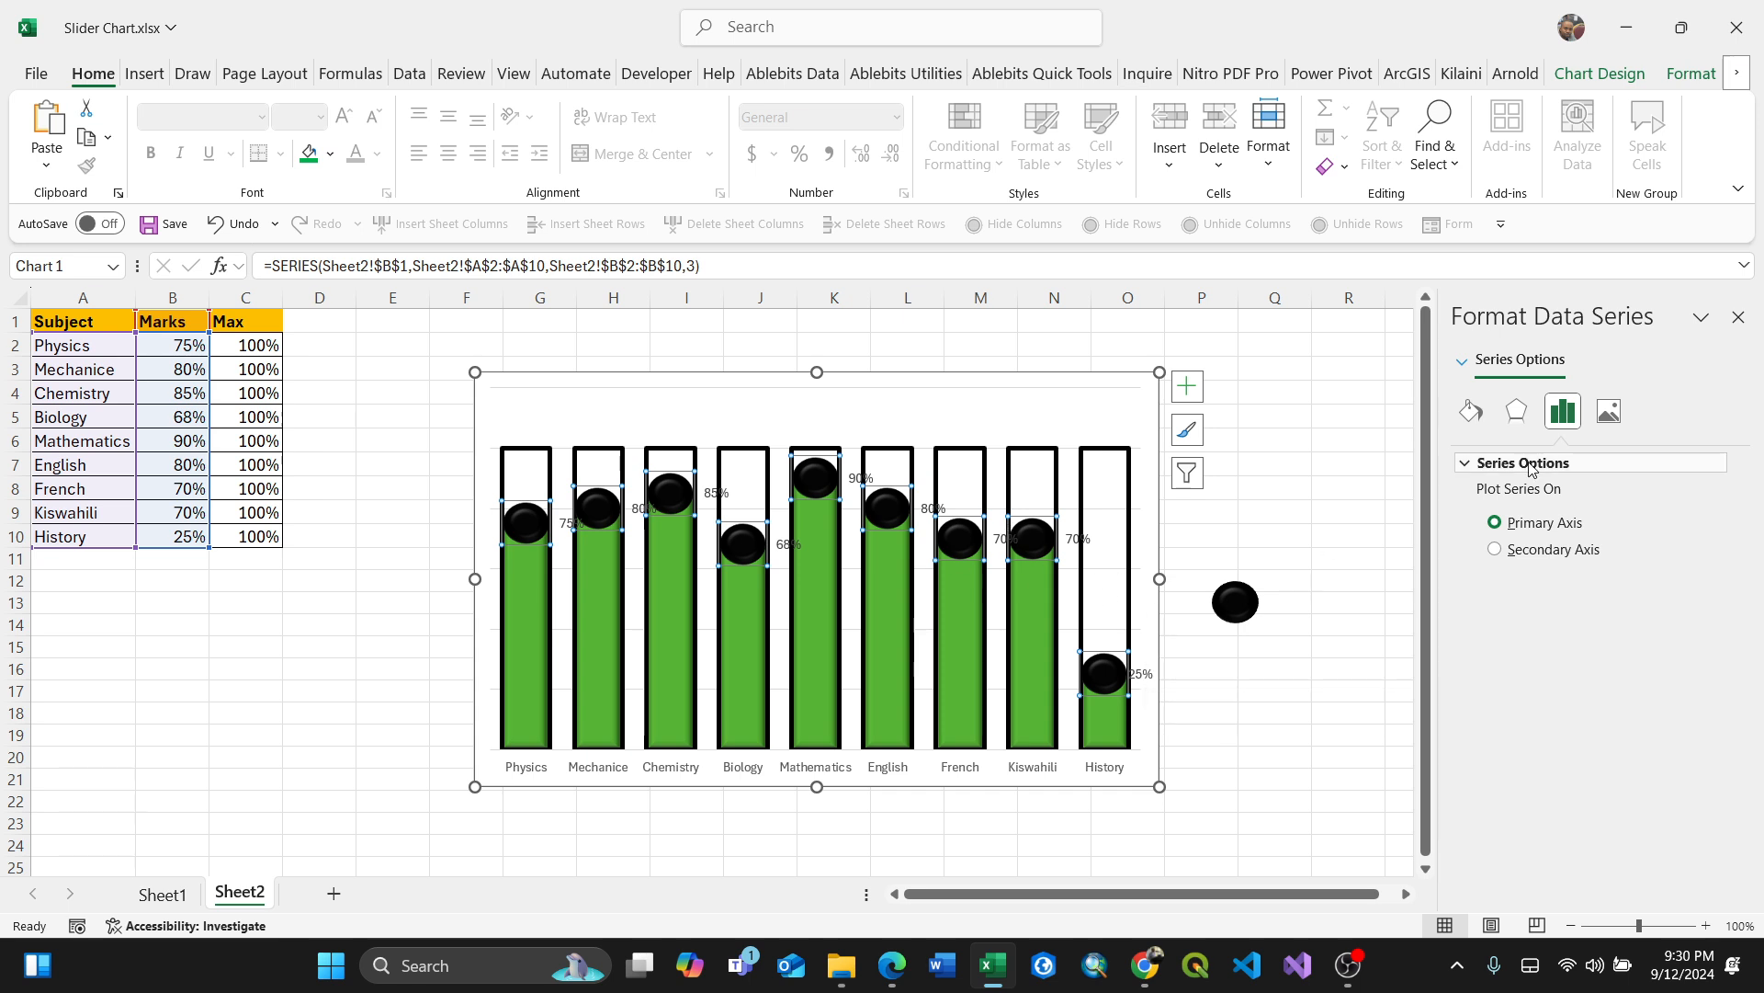
# Step: Position the Marks data labels at the center of the knob markers
pyautogui.click(1141, 675)
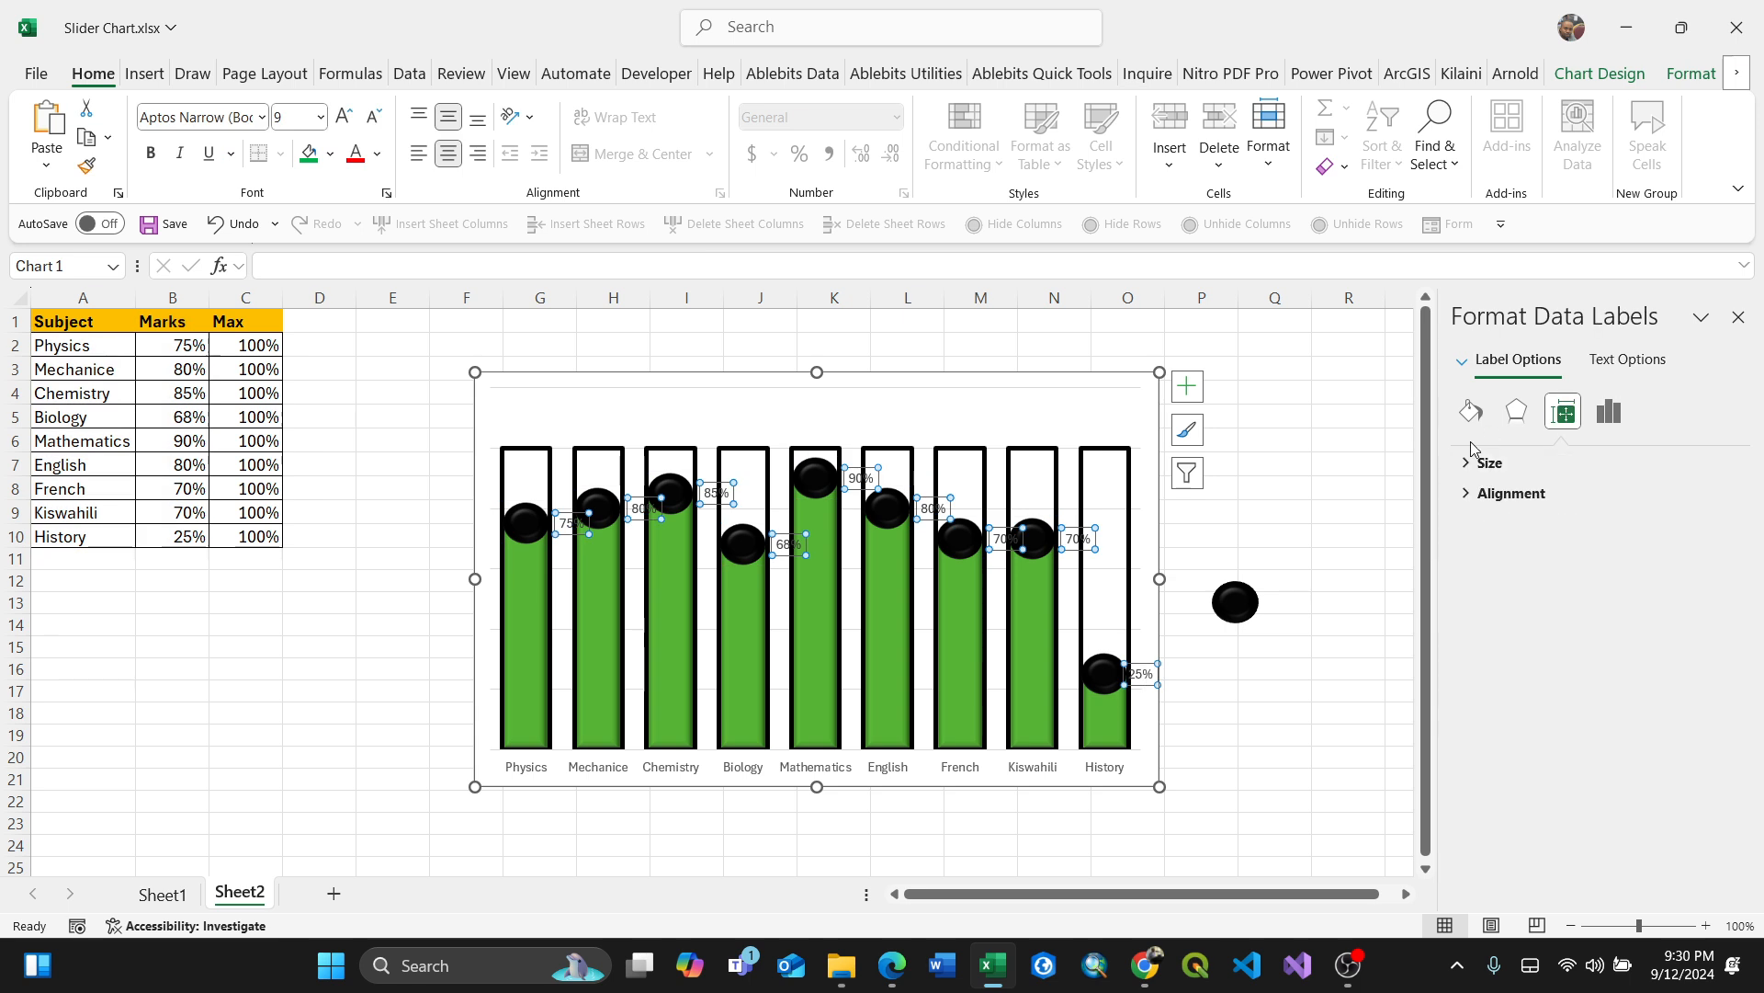
pyautogui.click(1471, 496)
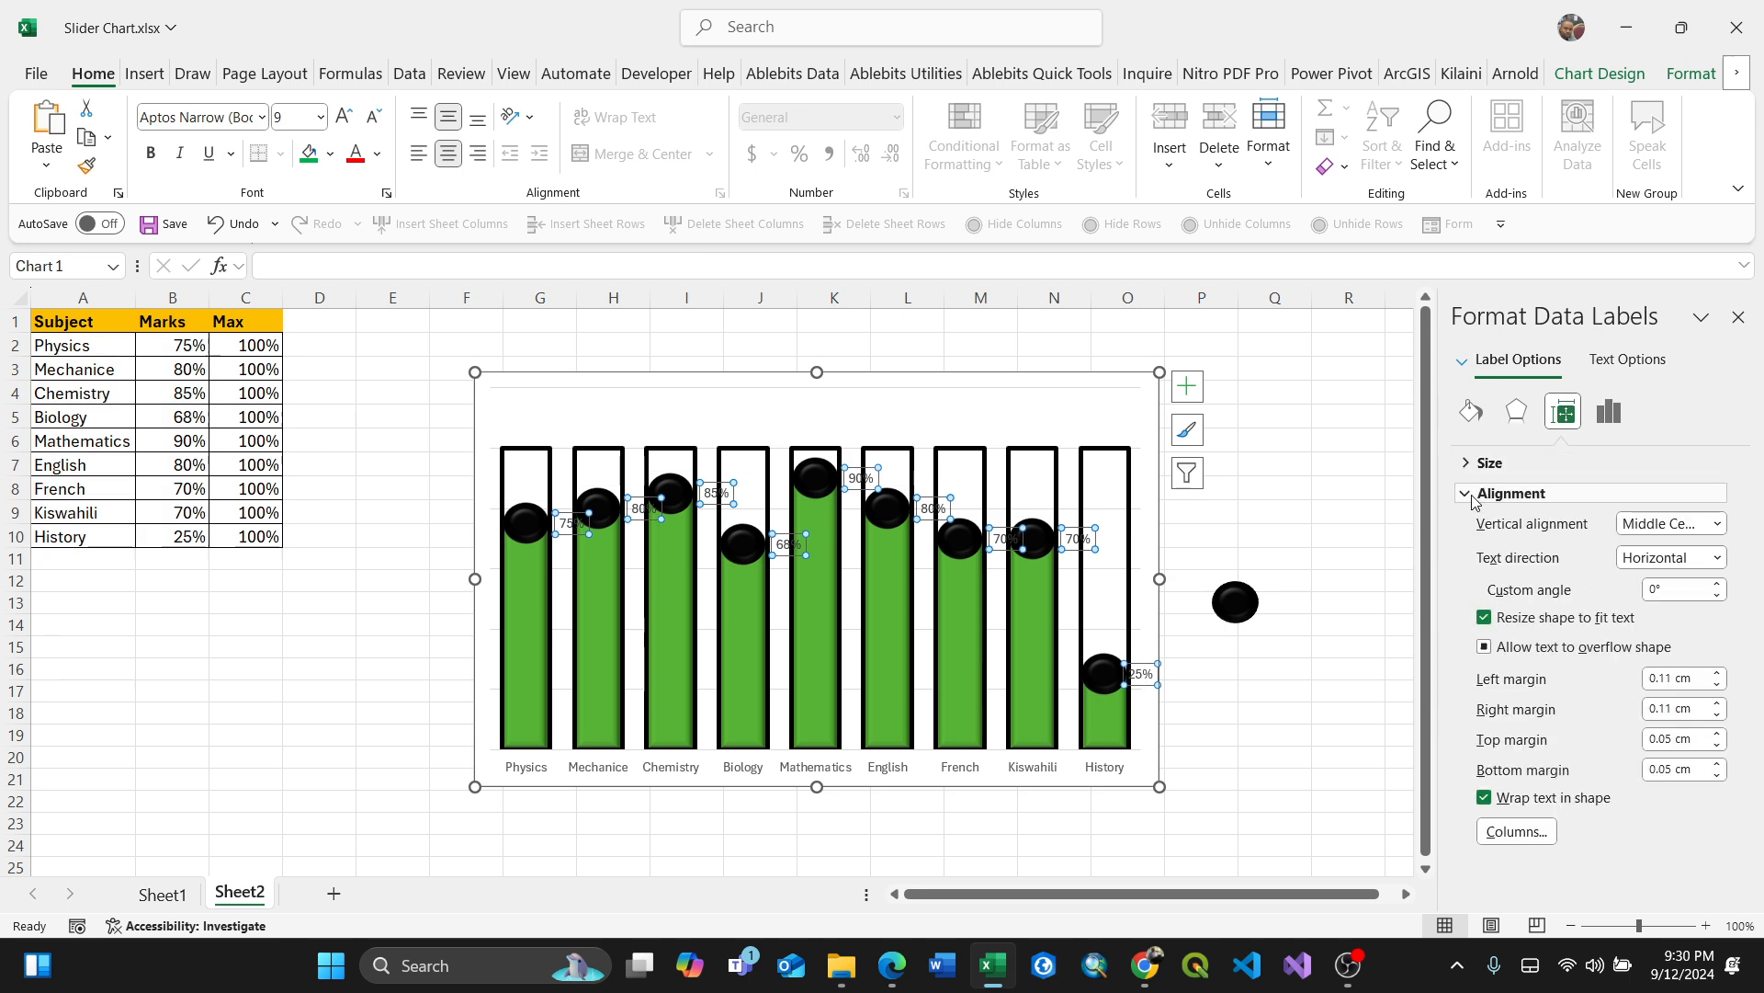
pyautogui.click(1471, 411)
pyautogui.click(1517, 413)
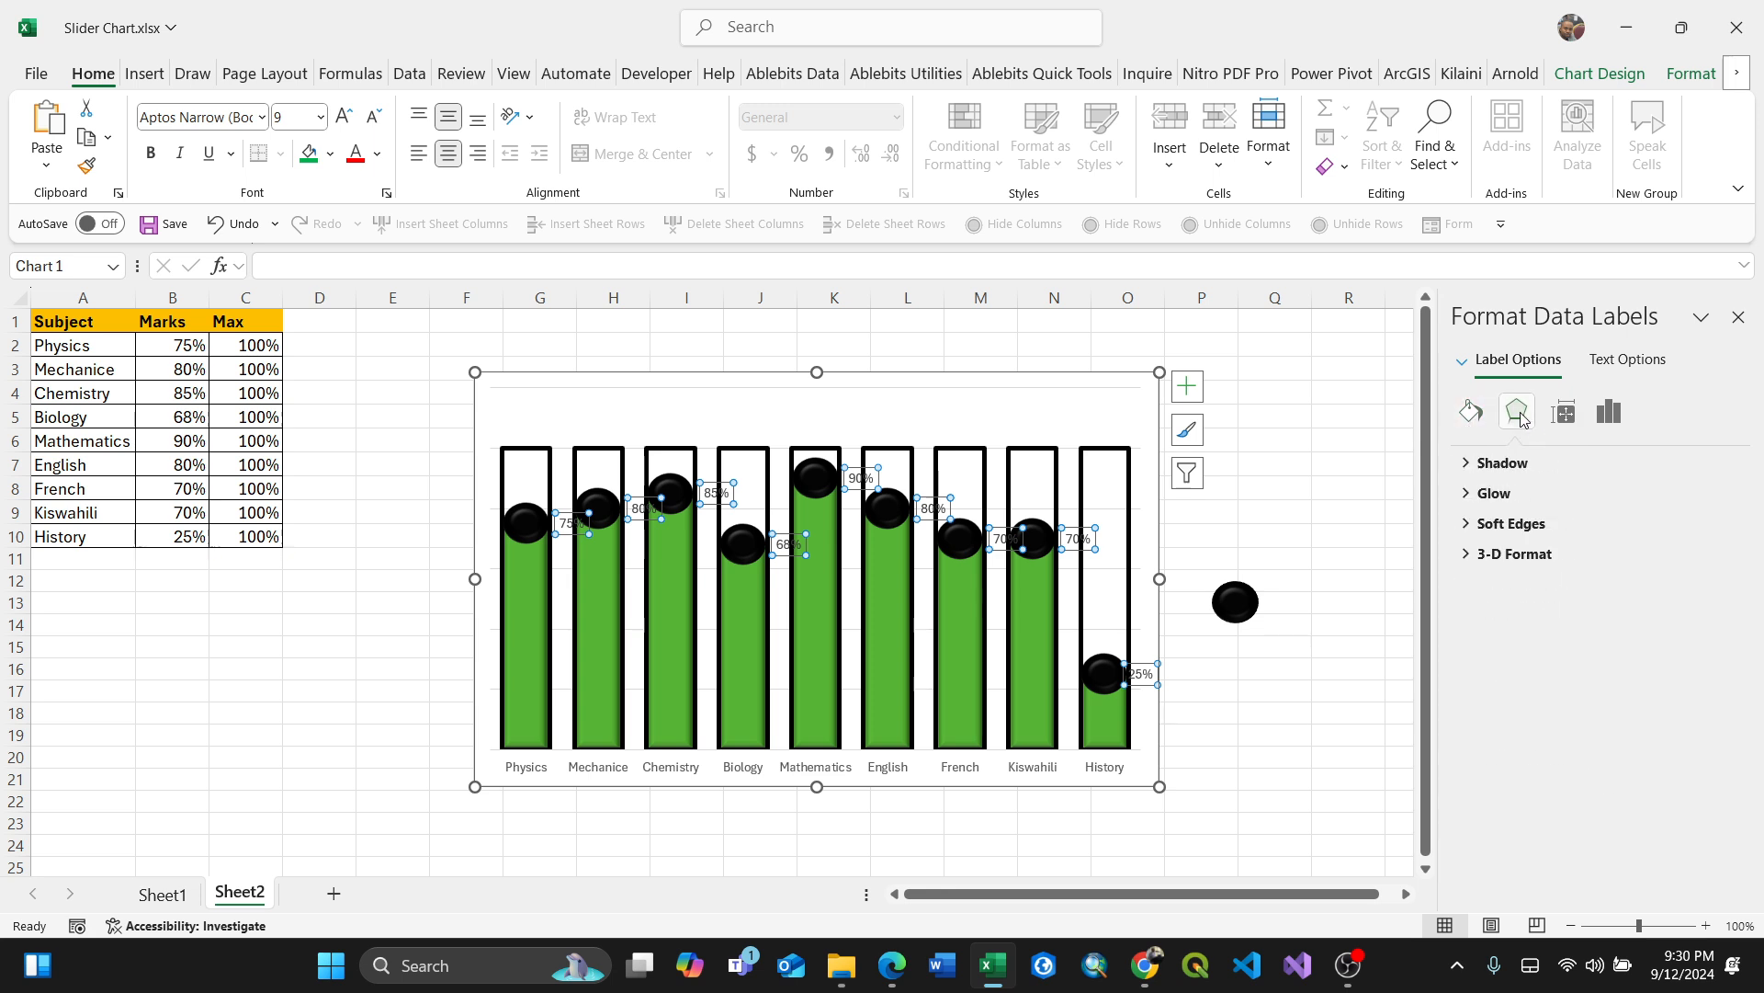
pyautogui.click(1616, 367)
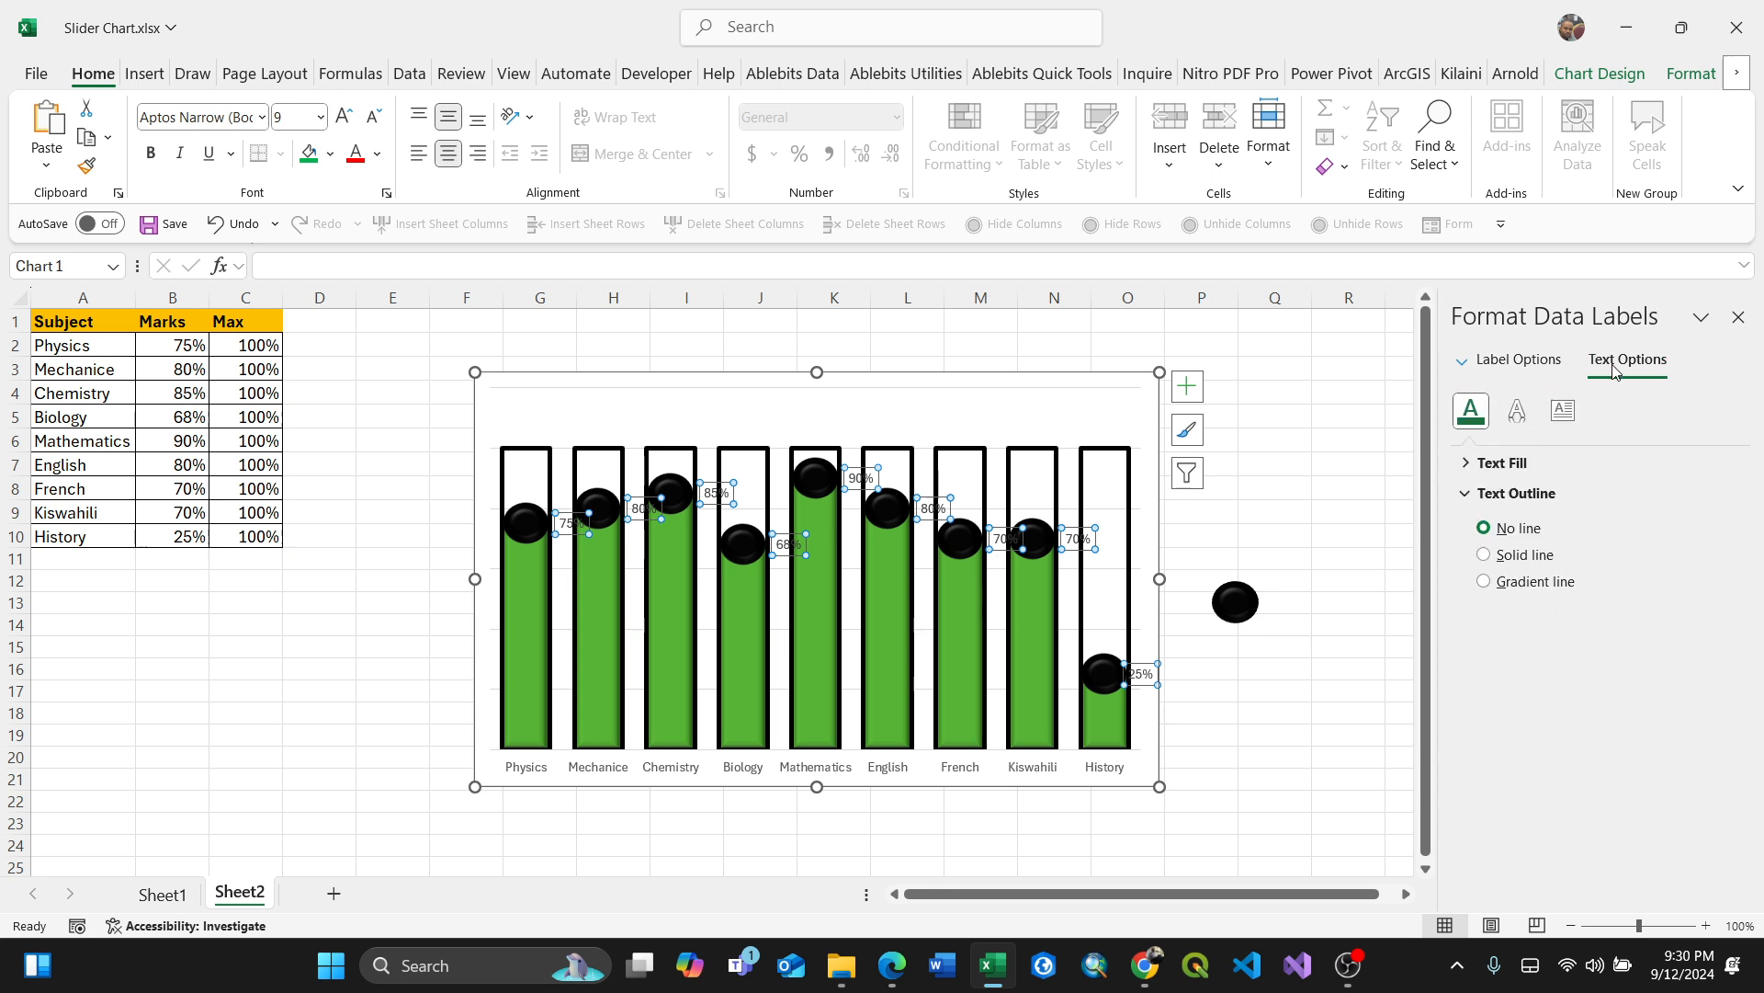
pyautogui.click(1469, 465)
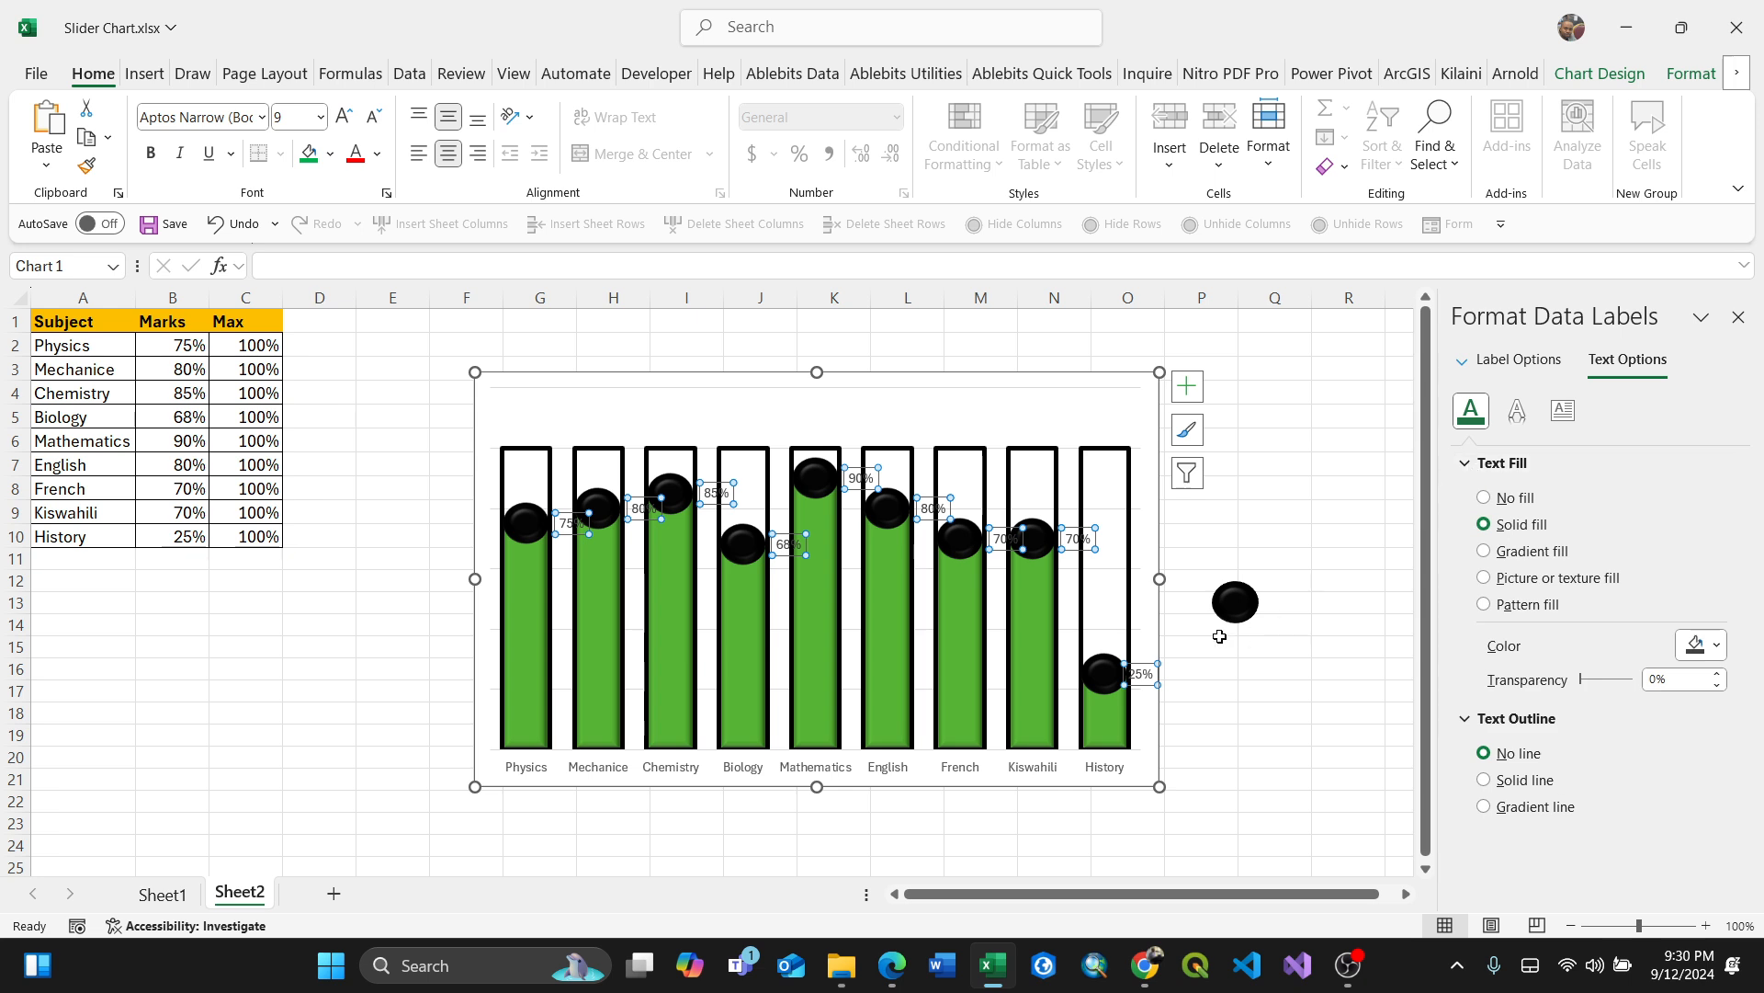
pyautogui.rightClick(1152, 682)
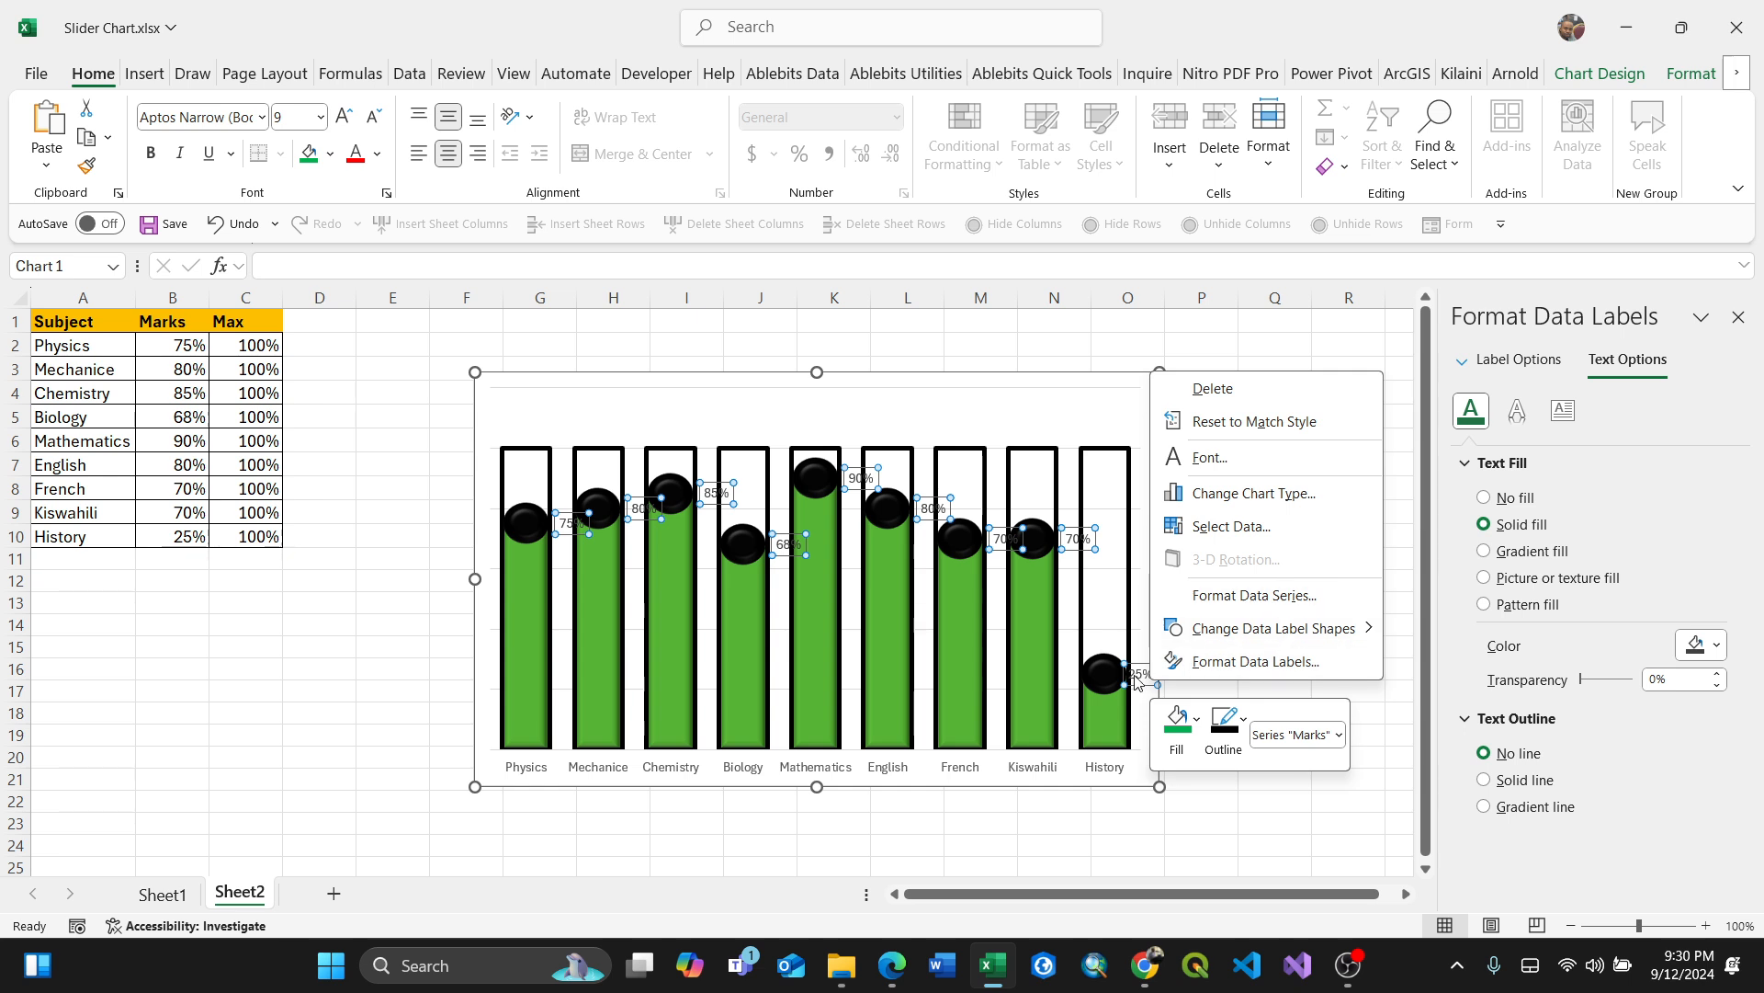
pyautogui.click(1088, 549)
pyautogui.rightClick(1088, 549)
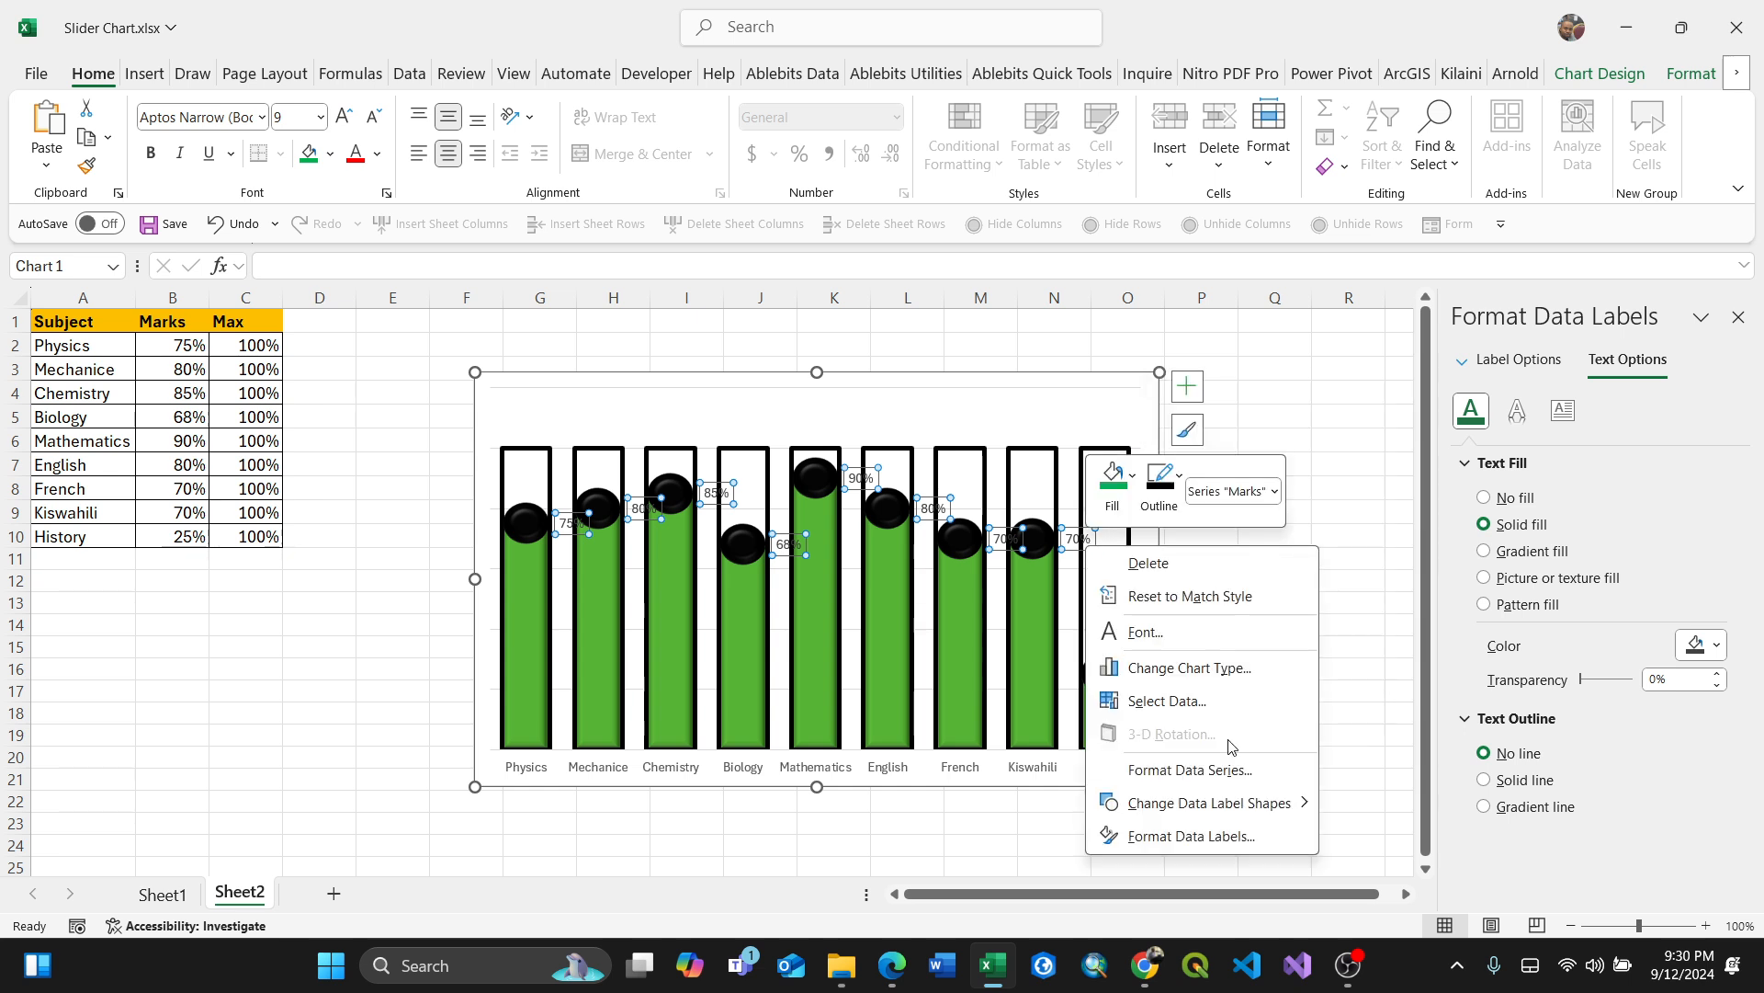
pyautogui.moveTo(1296, 807)
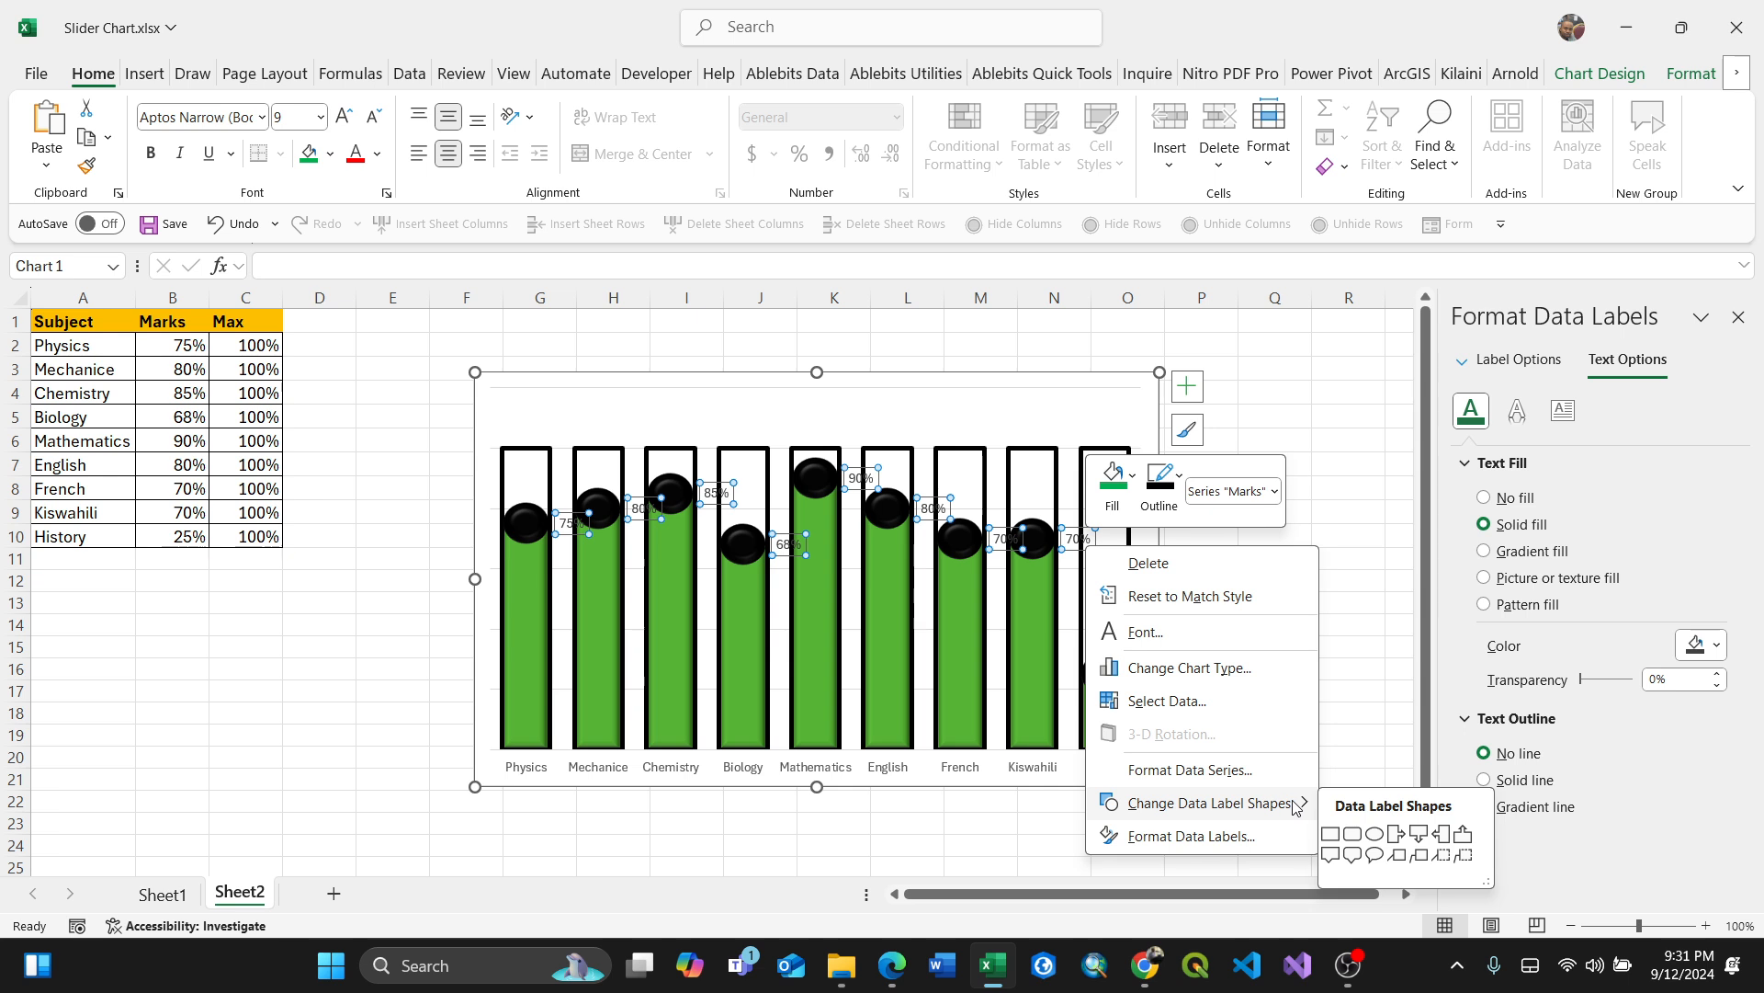
pyautogui.click(1240, 835)
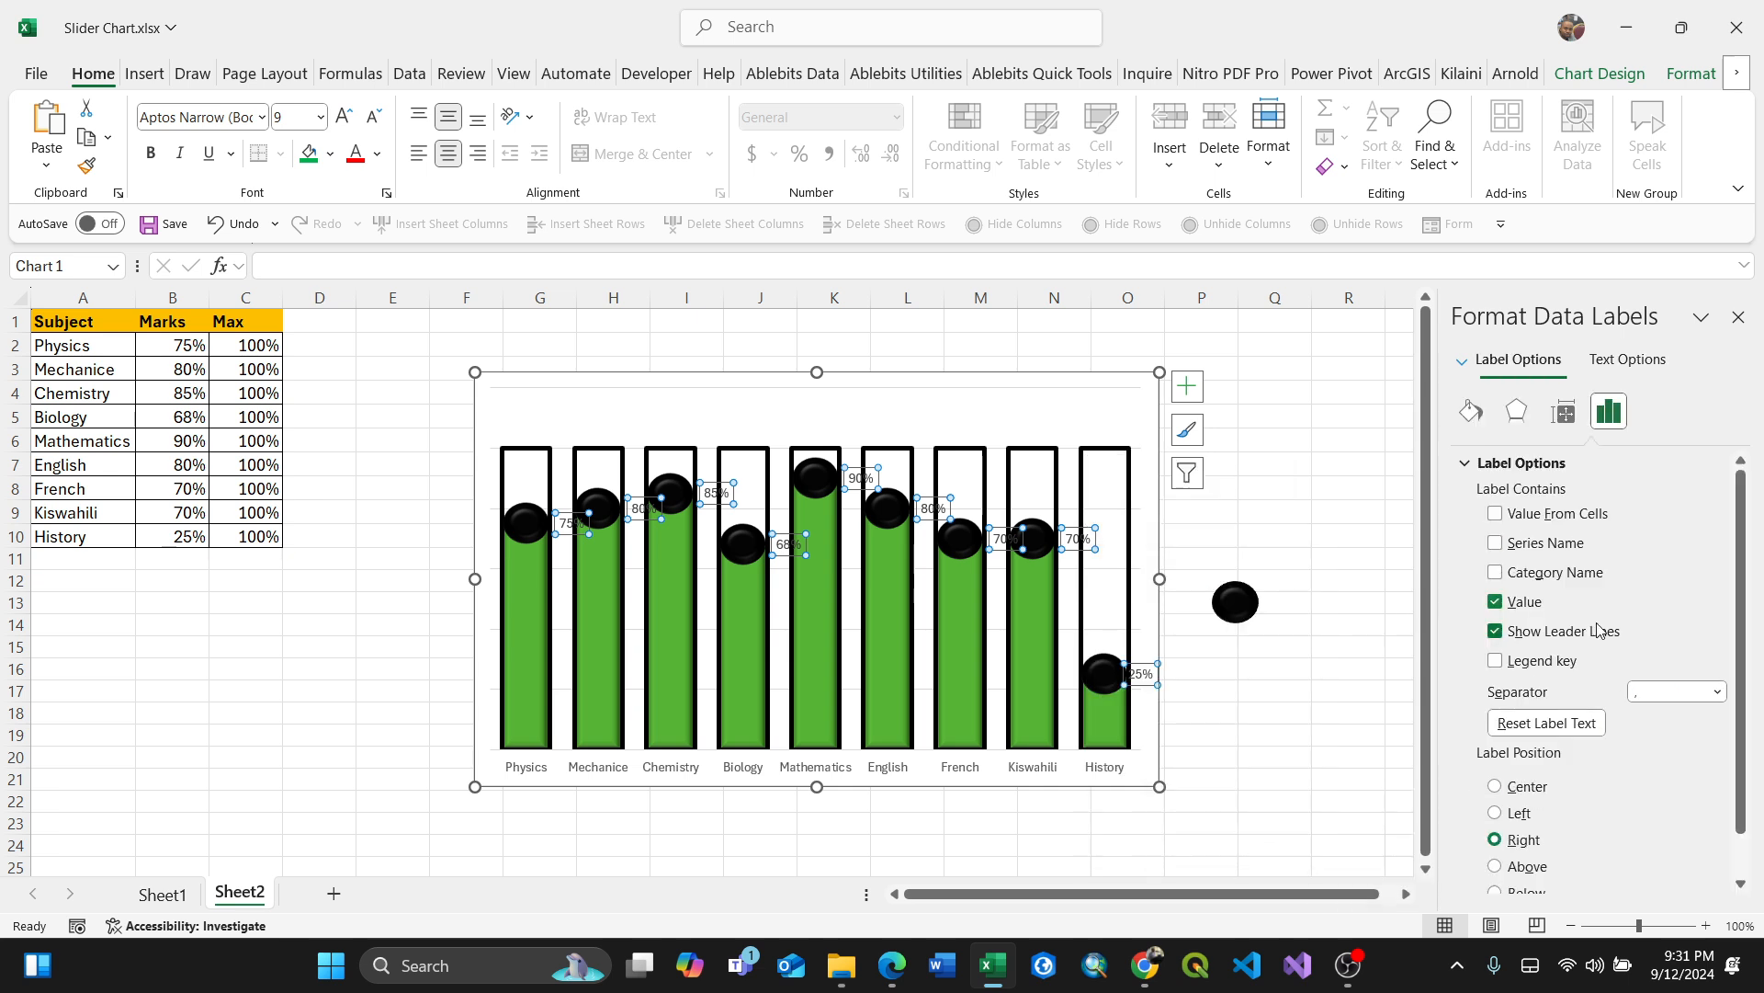
pyautogui.scroll(-1, 1610, 818)
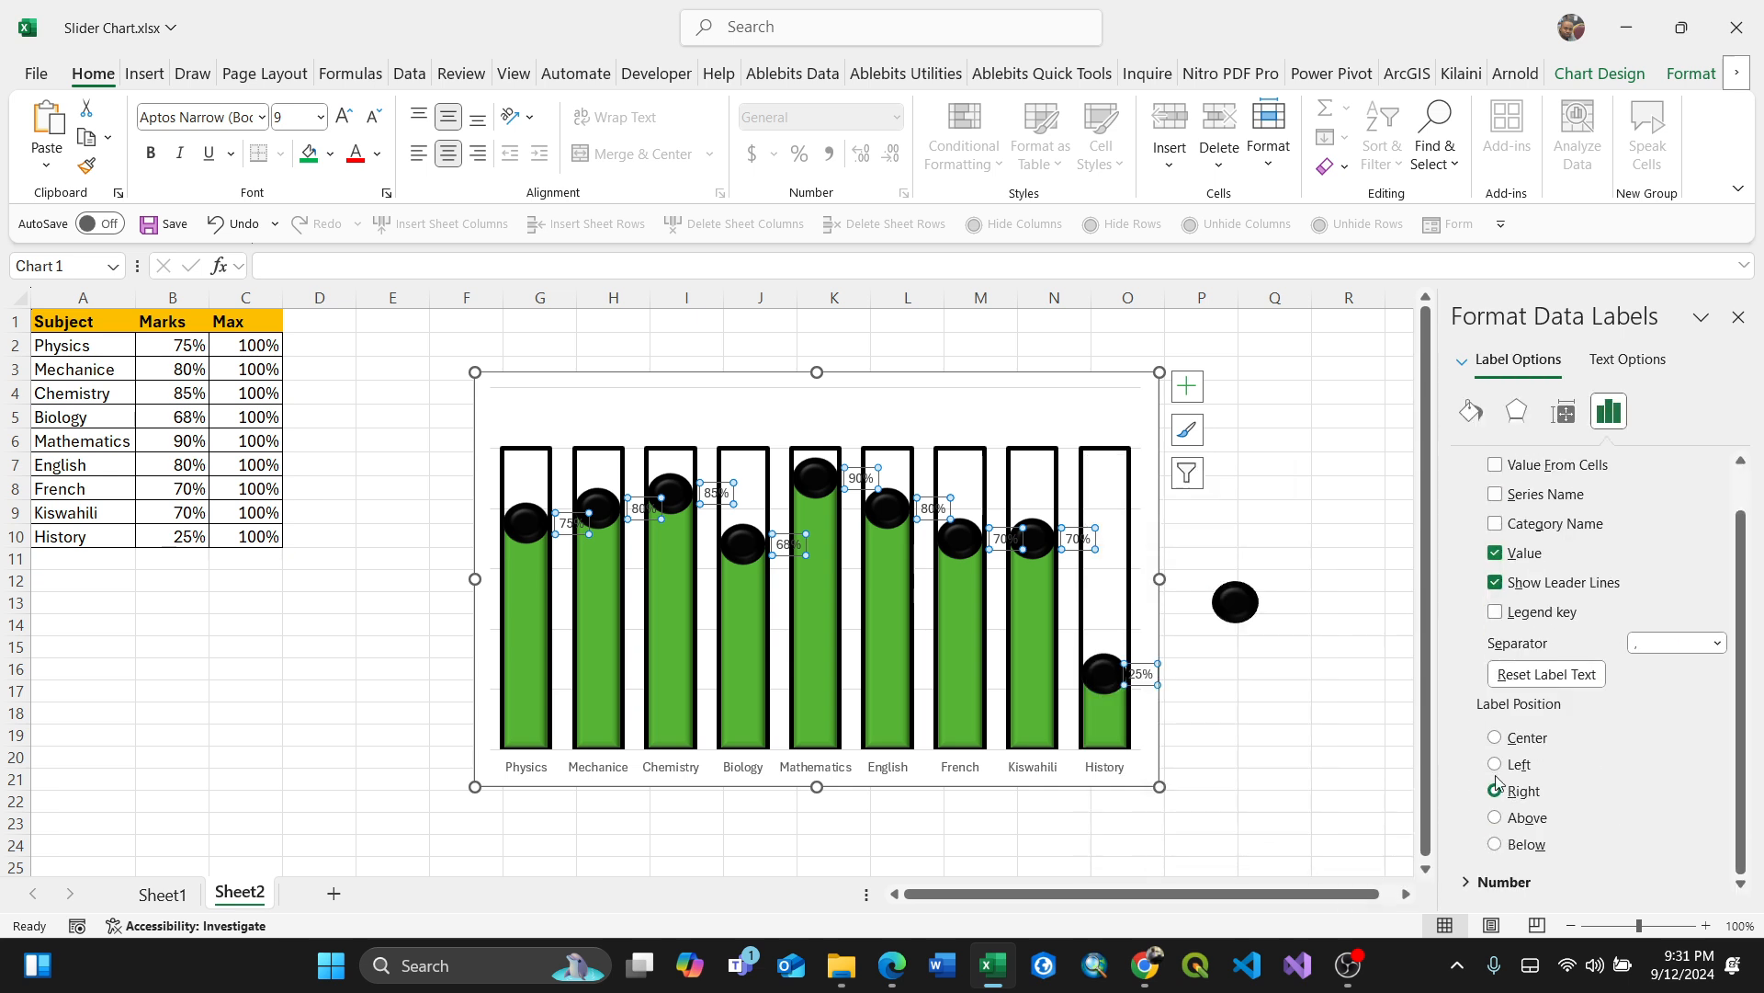
pyautogui.click(1495, 739)
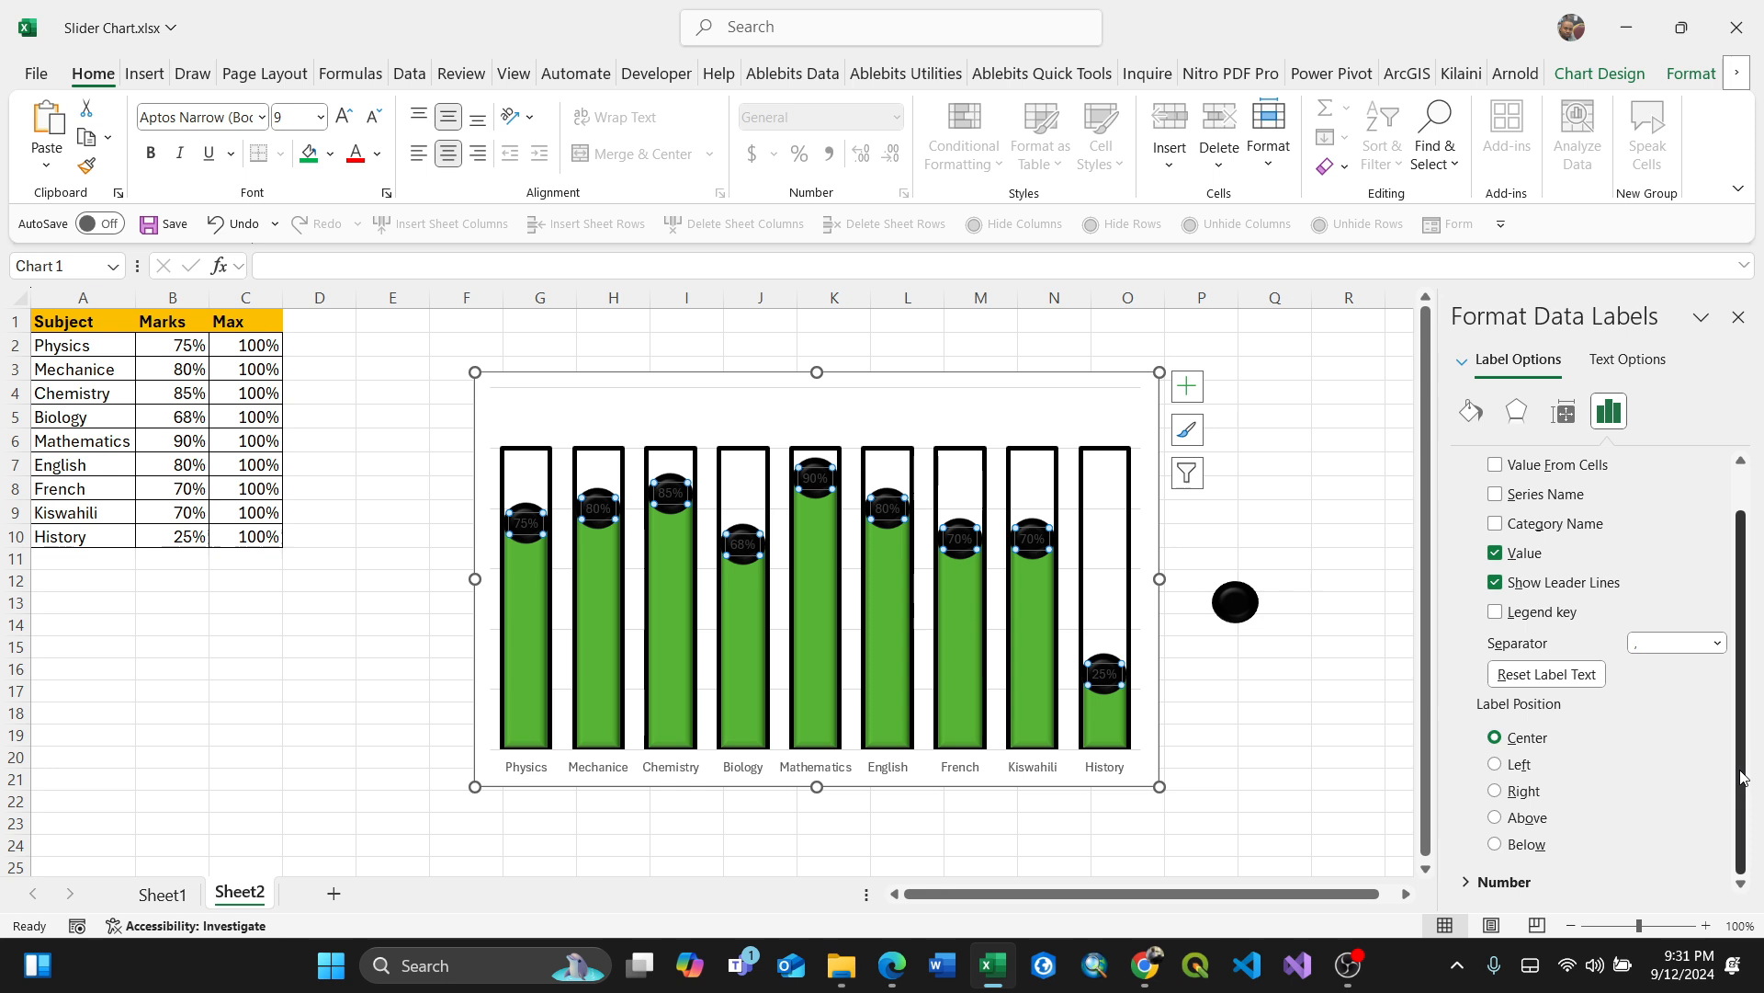
# Step: Set the data label text color to white
pyautogui.click(1470, 882)
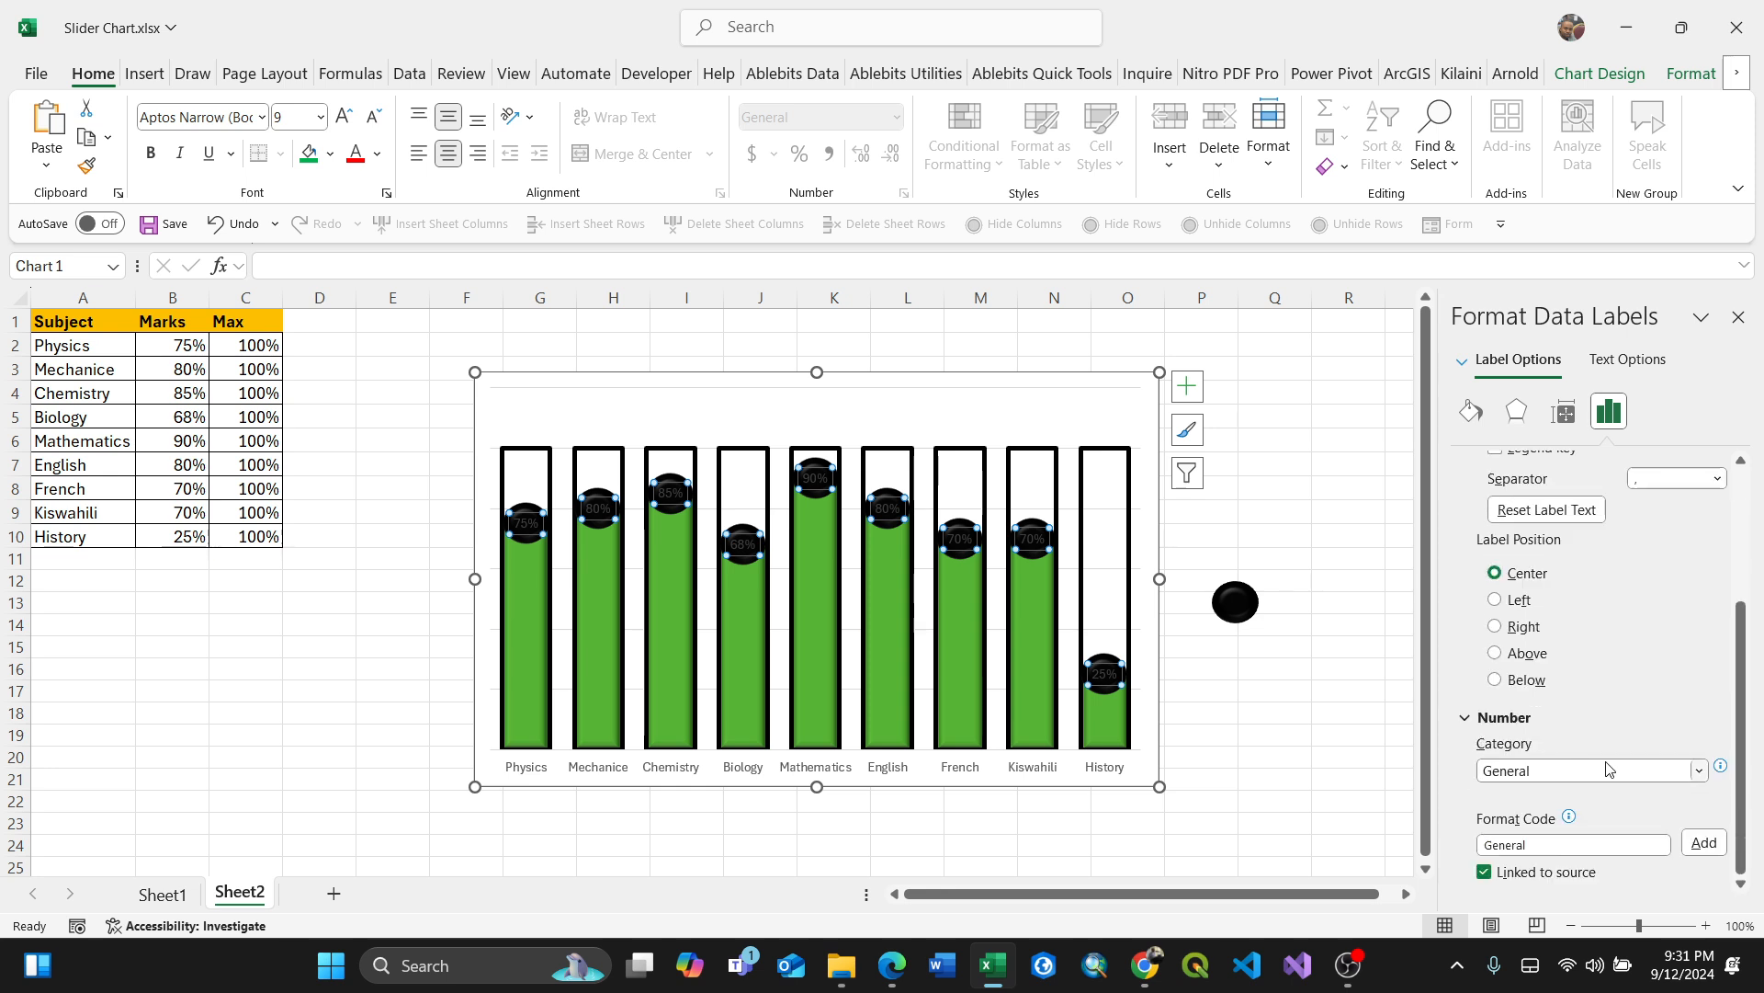
pyautogui.scroll(3, 1624, 680)
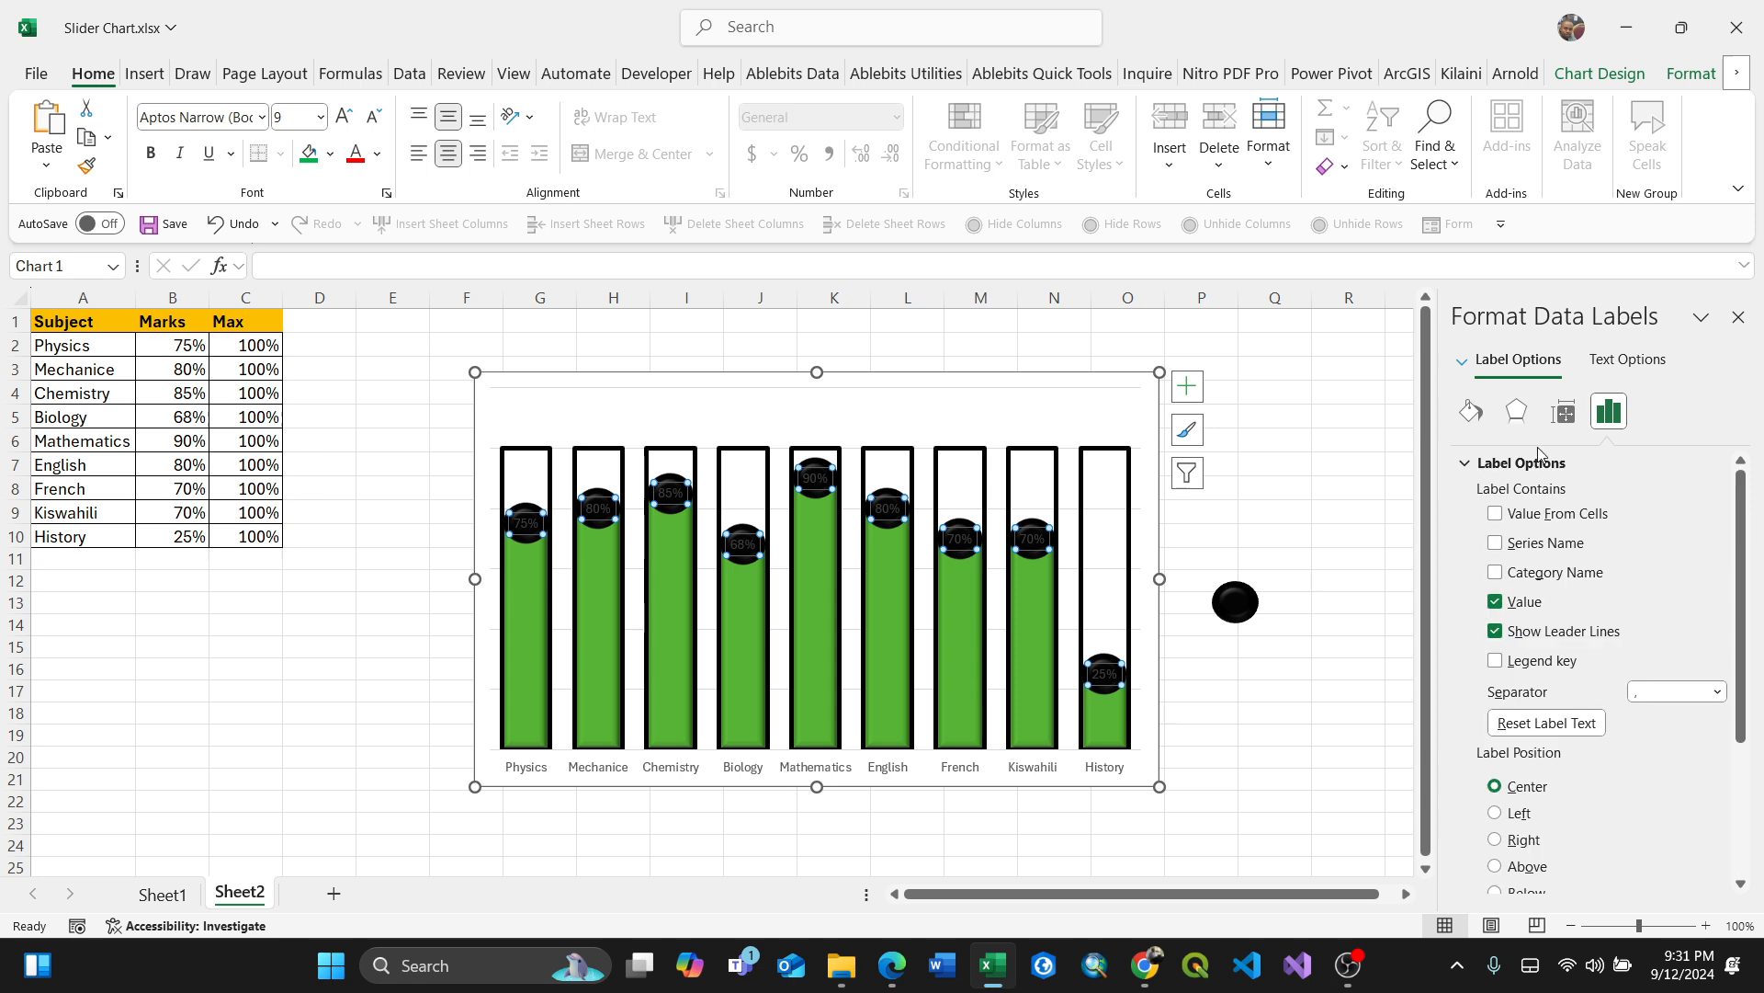
pyautogui.click(1473, 414)
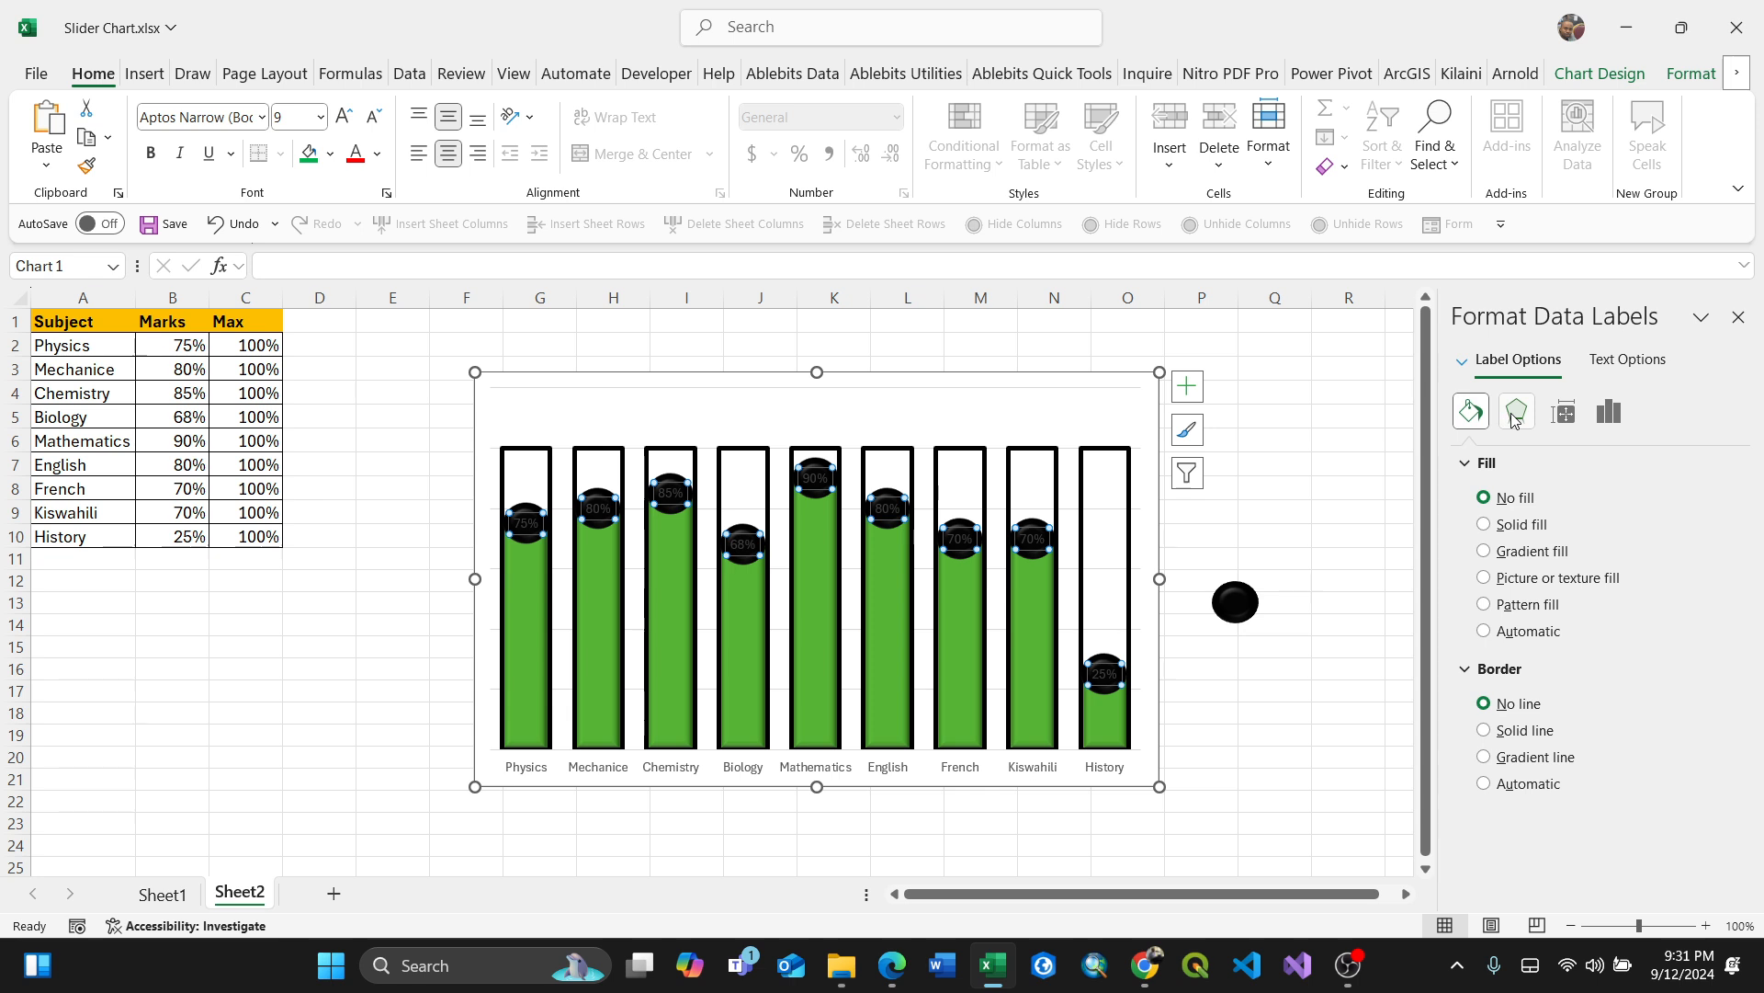
pyautogui.click(1516, 415)
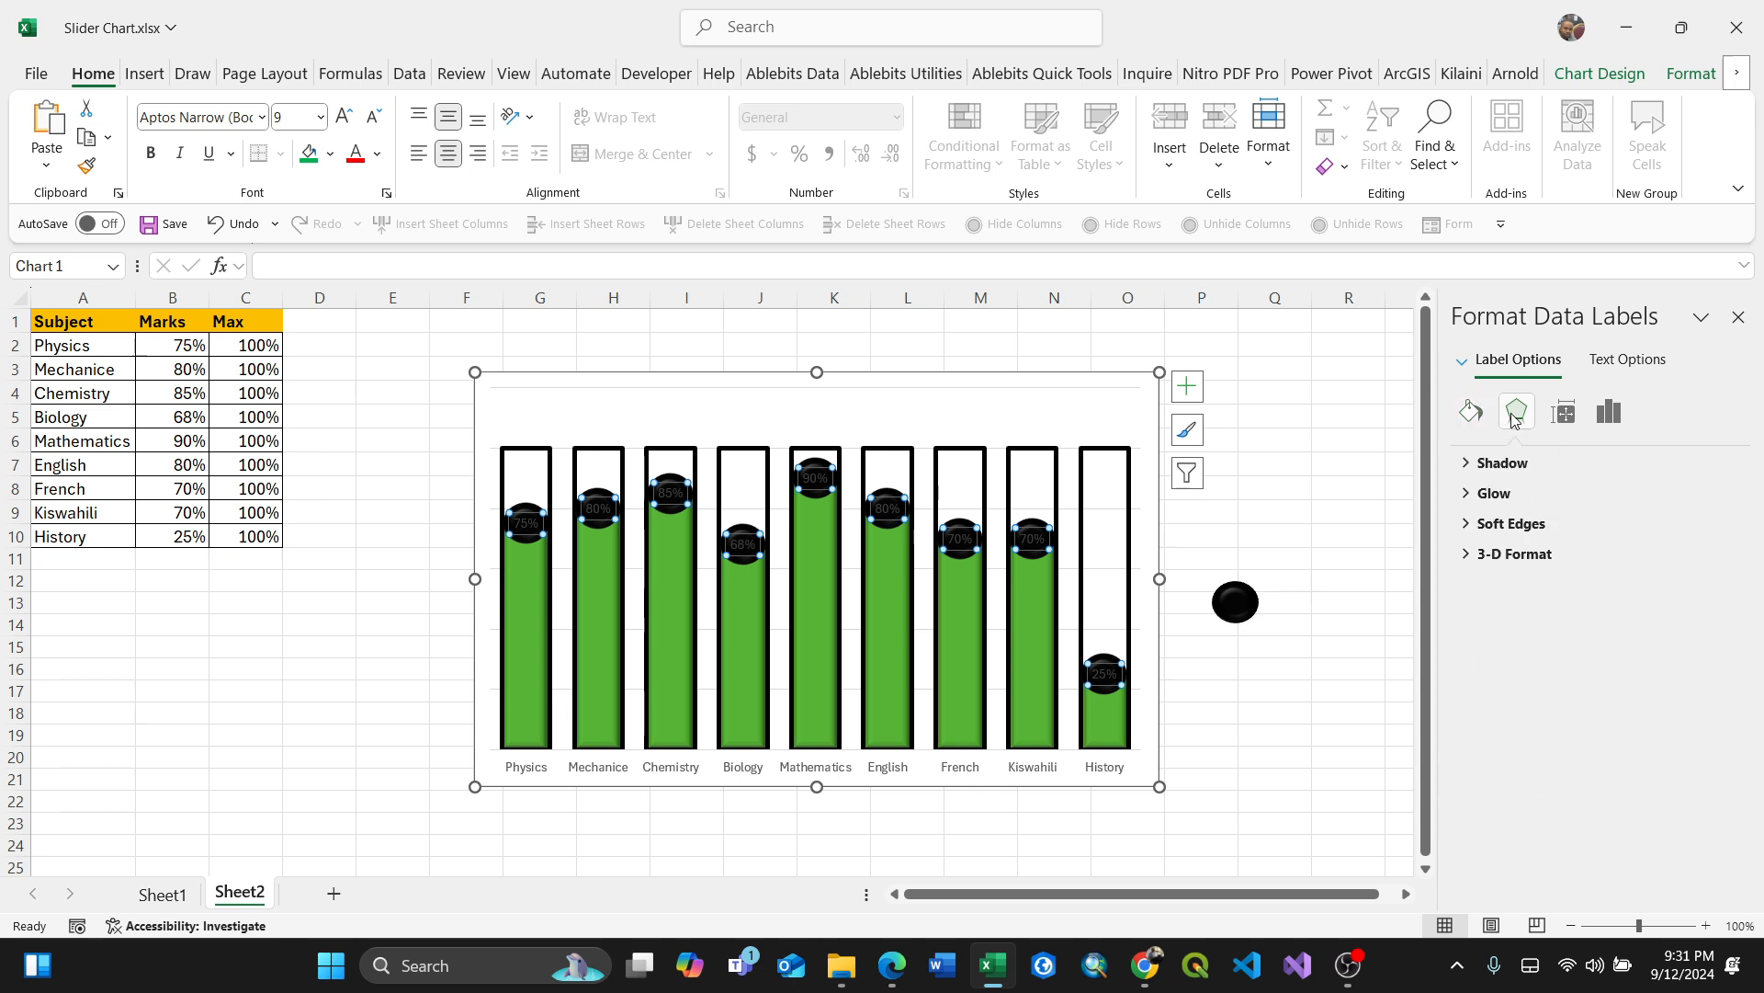
pyautogui.click(1562, 416)
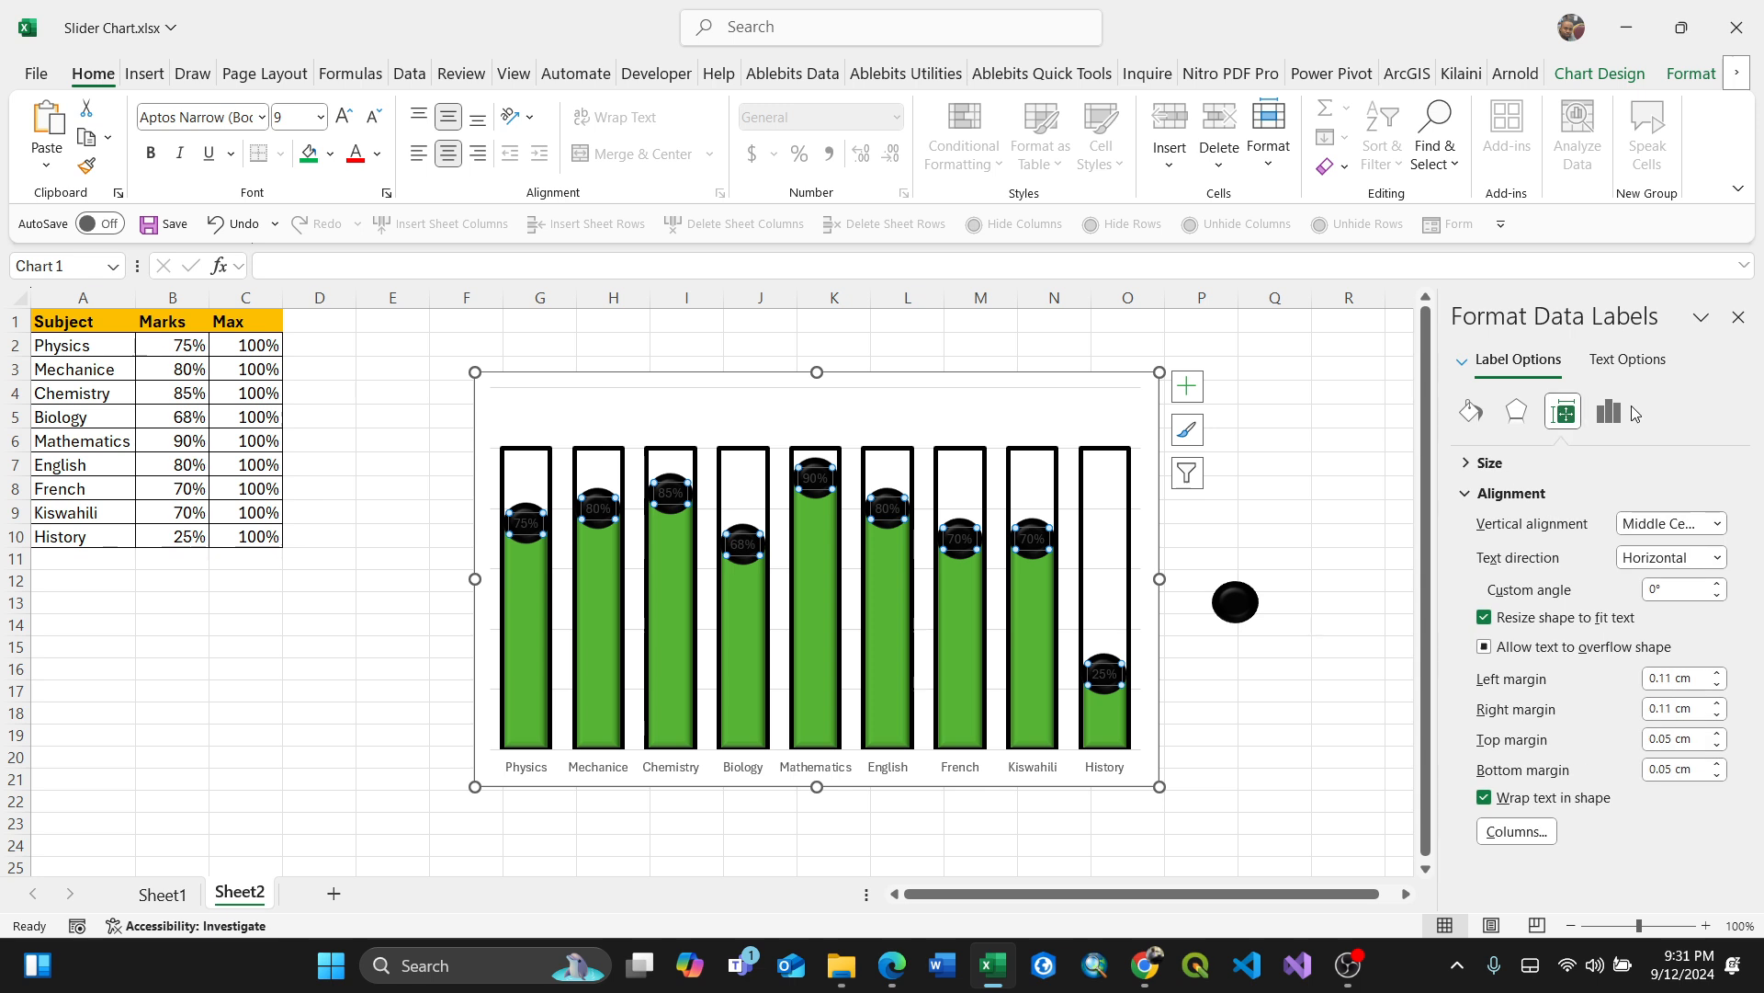
pyautogui.click(1618, 372)
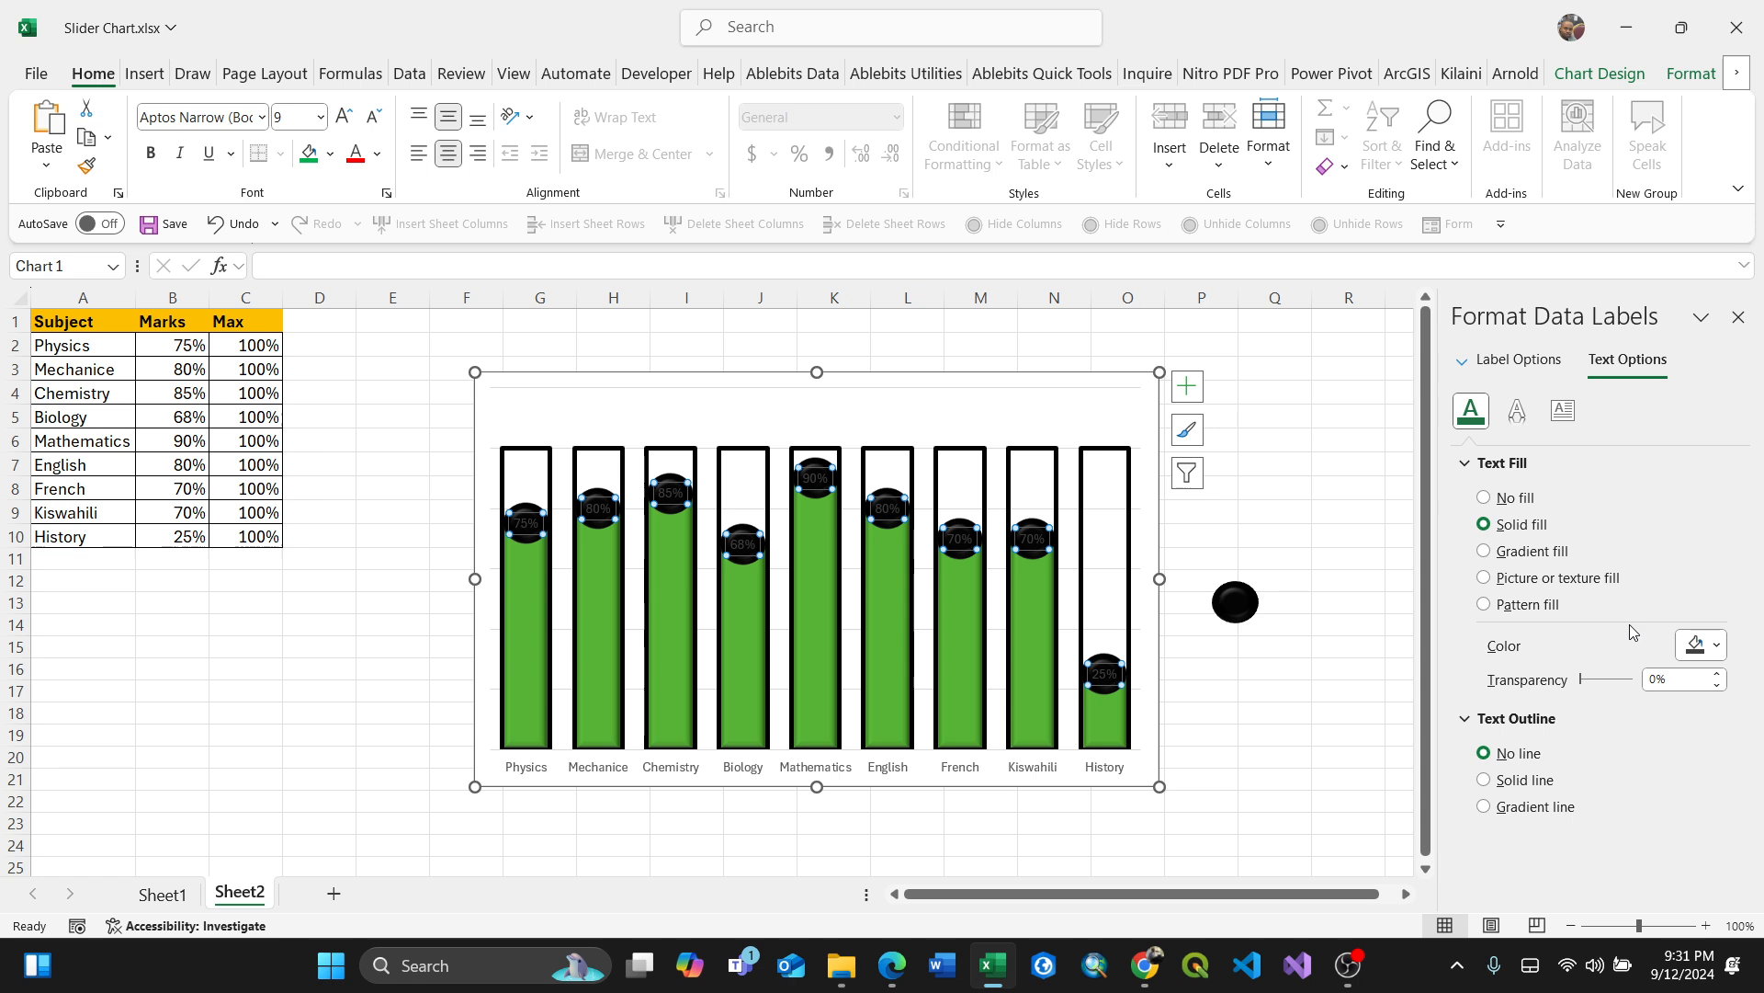
pyautogui.click(1717, 647)
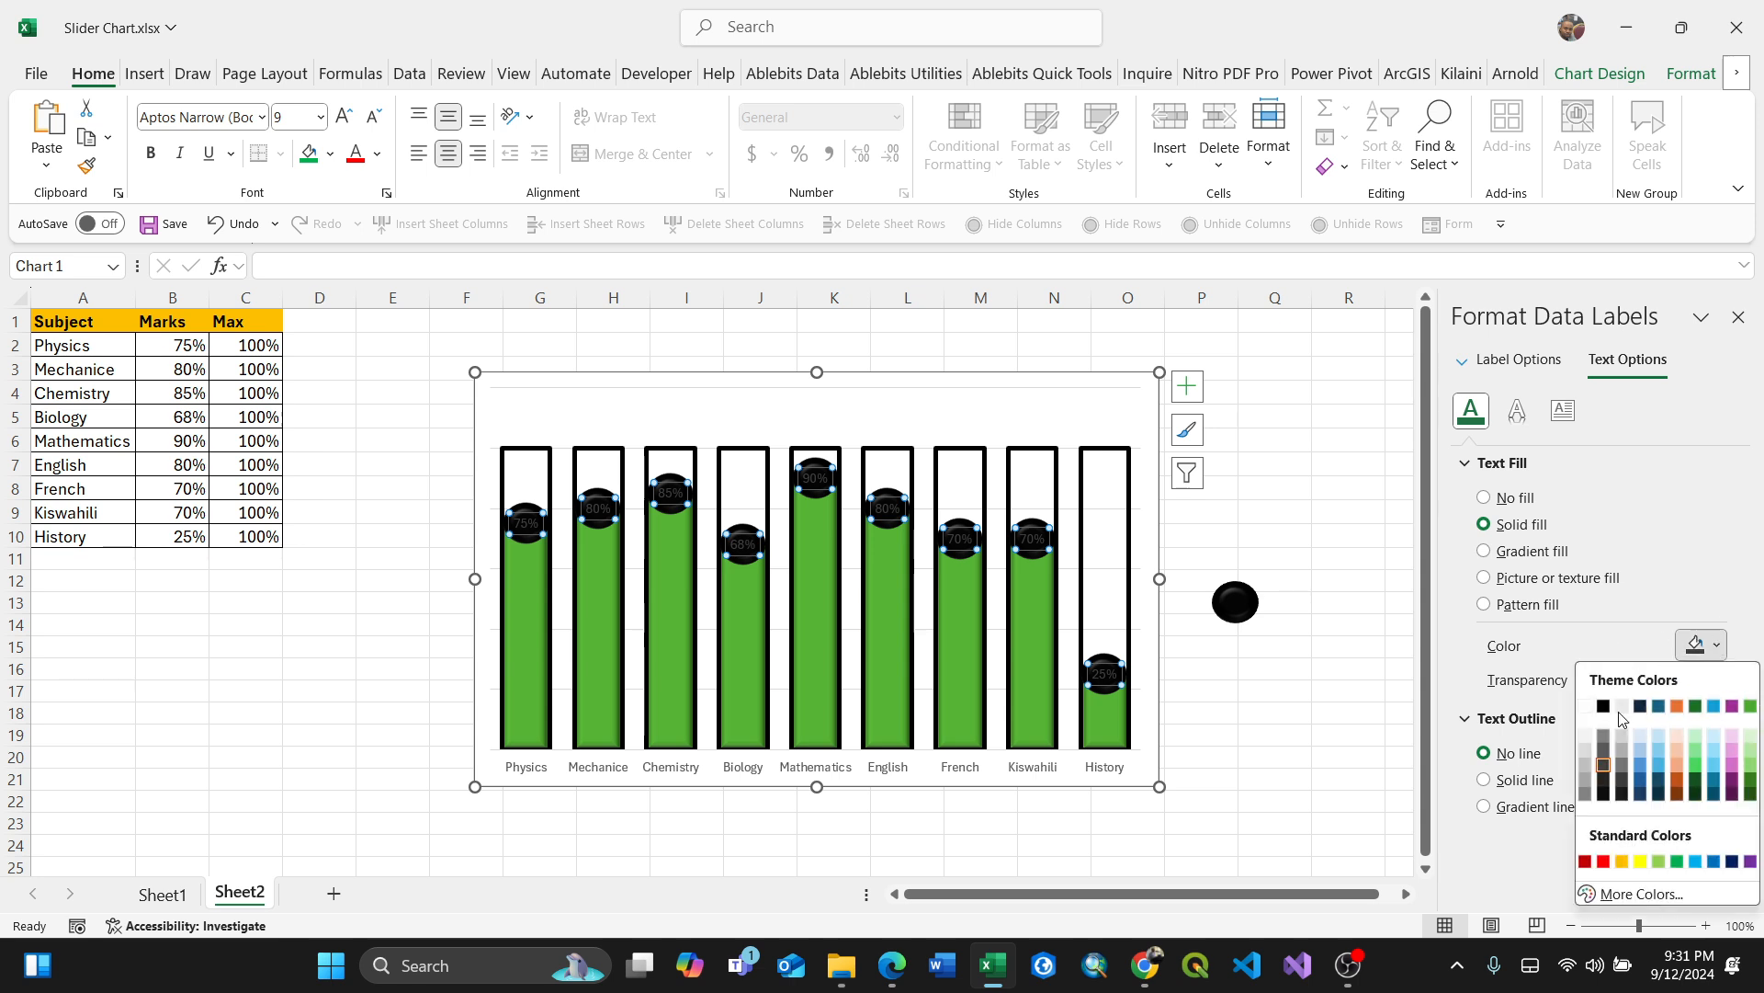
pyautogui.click(1585, 706)
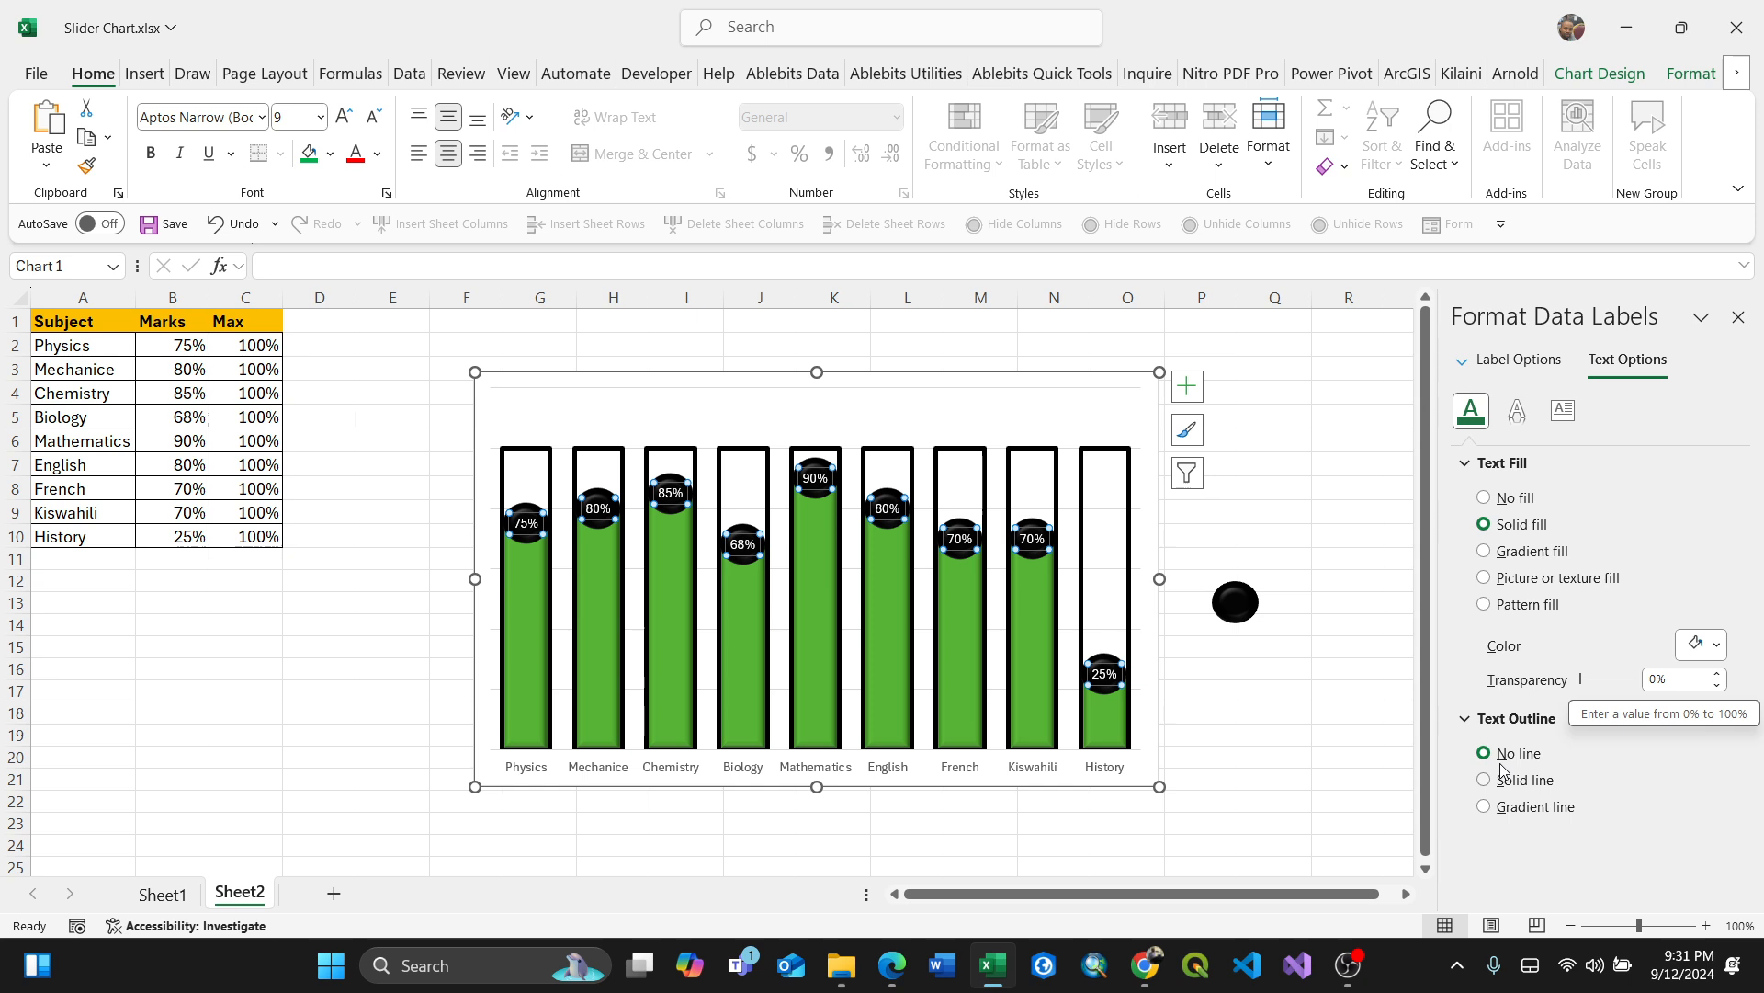
pyautogui.click(1518, 412)
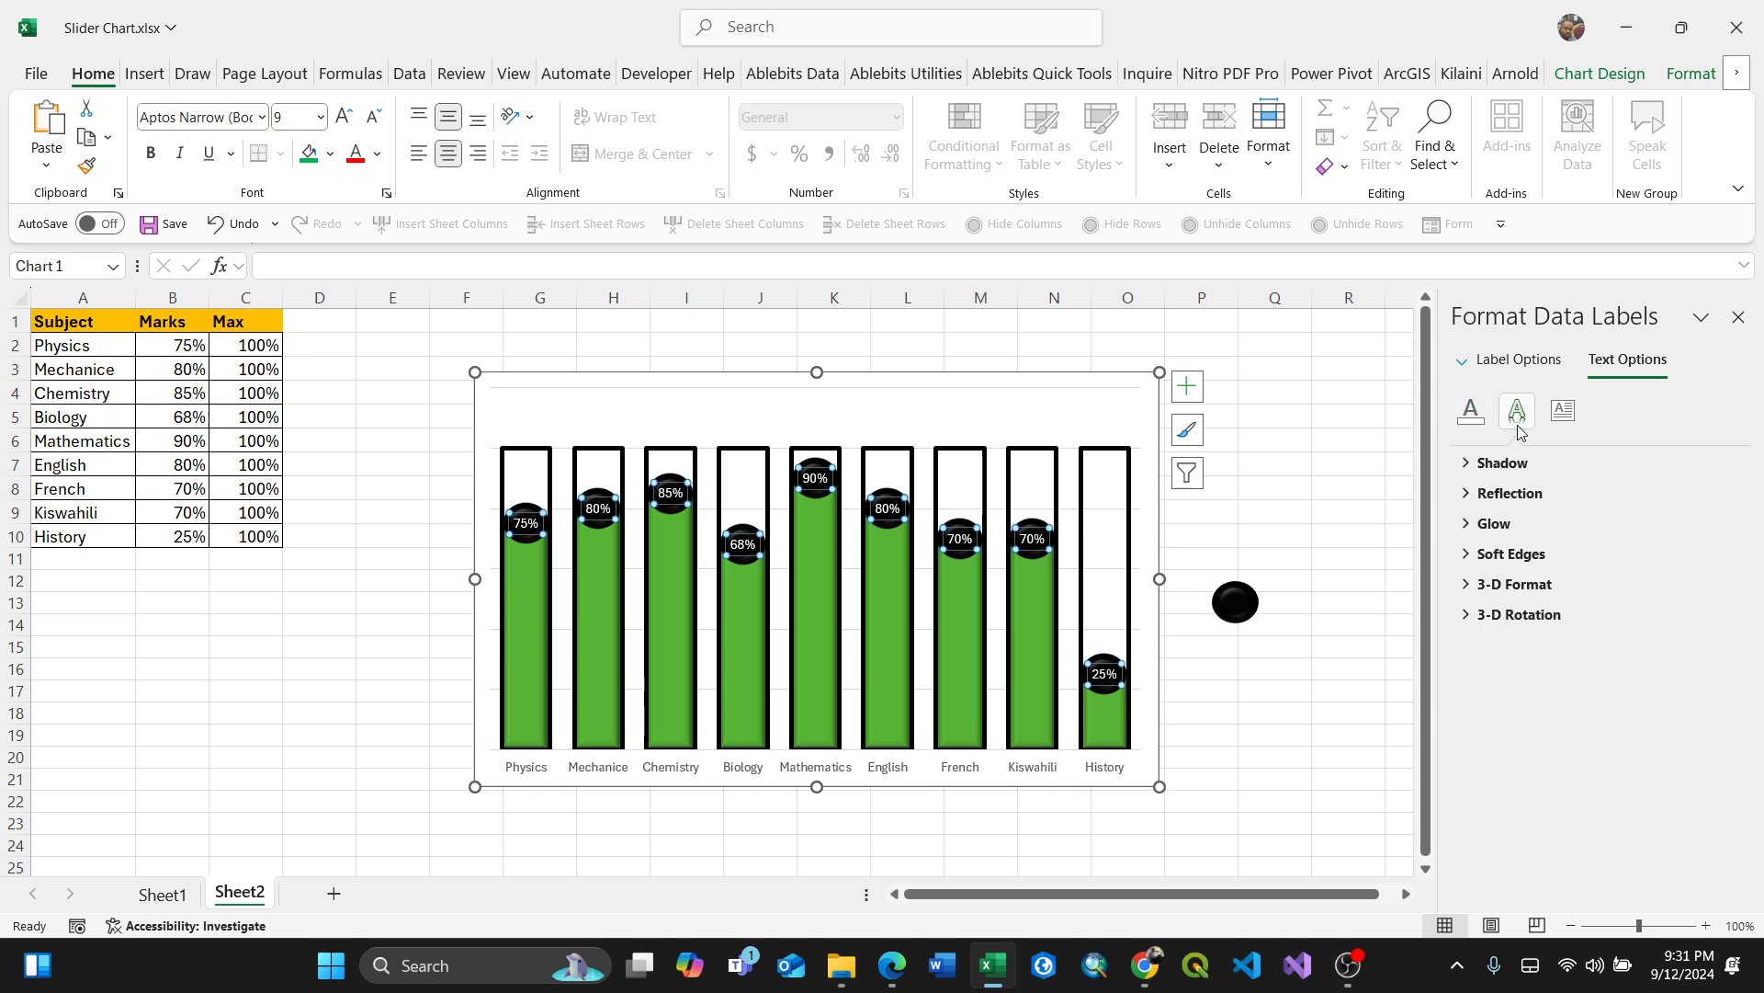
pyautogui.click(1467, 464)
pyautogui.click(1466, 464)
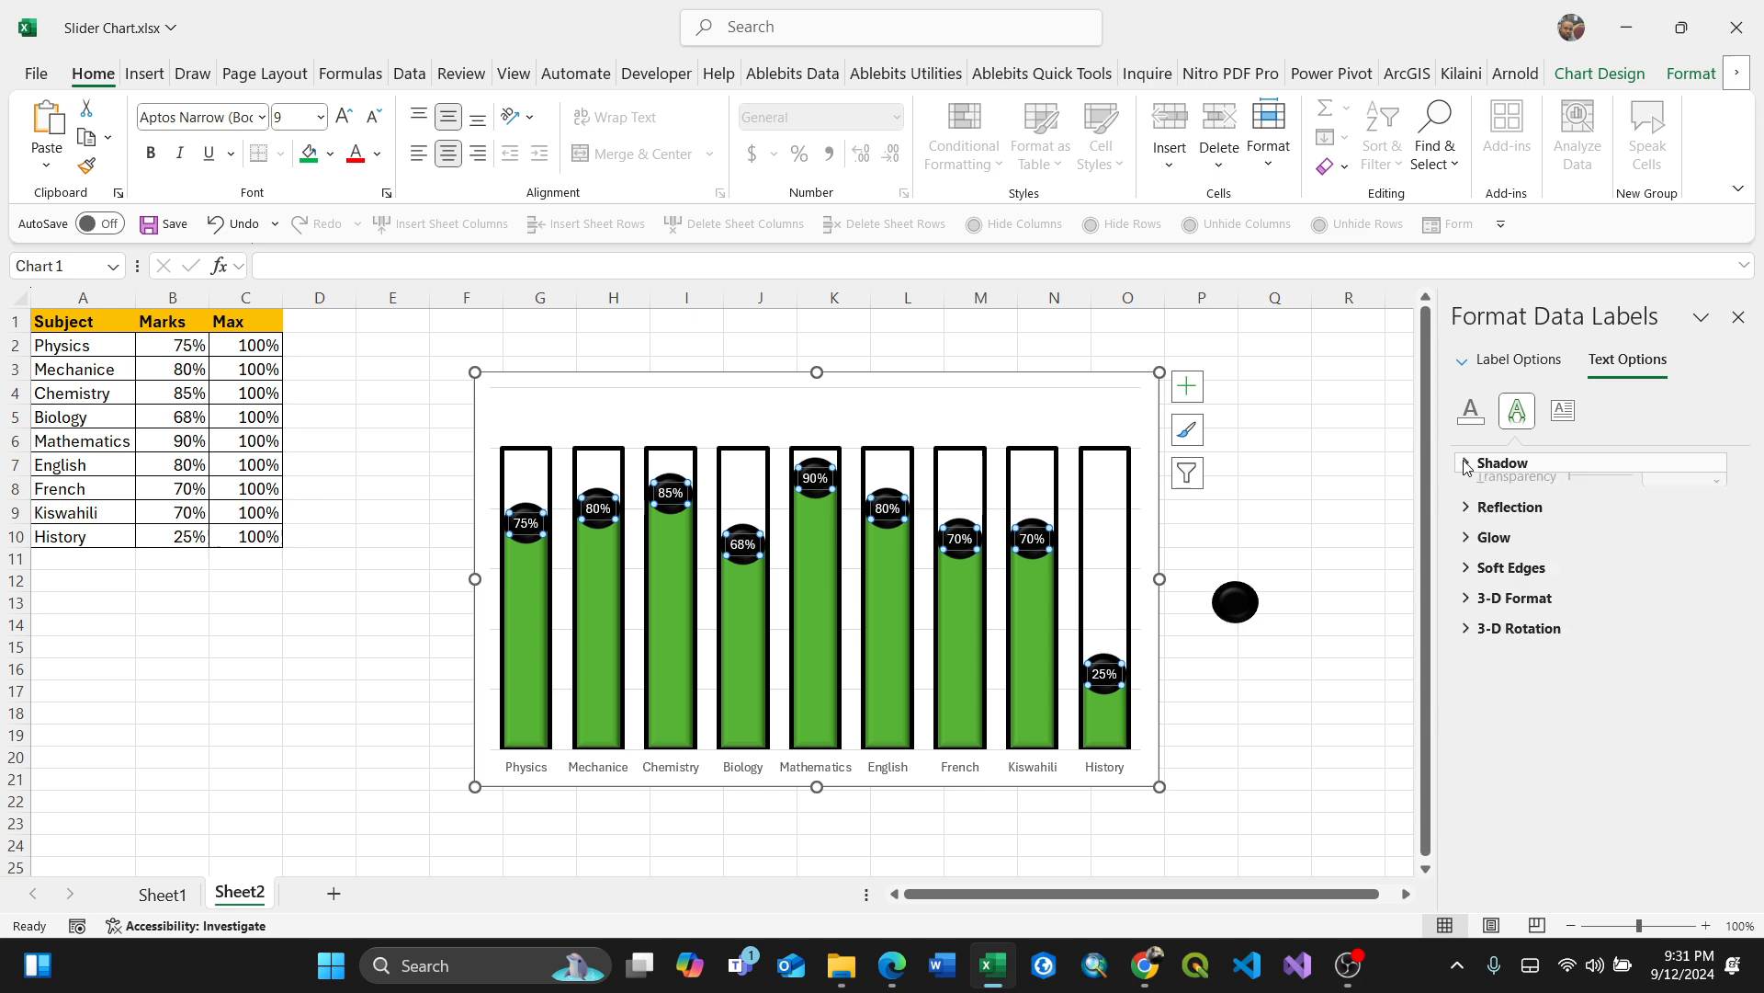
# Step: Enlarge the chart by extending its lower-right corner slightly outward
pyautogui.click(1285, 773)
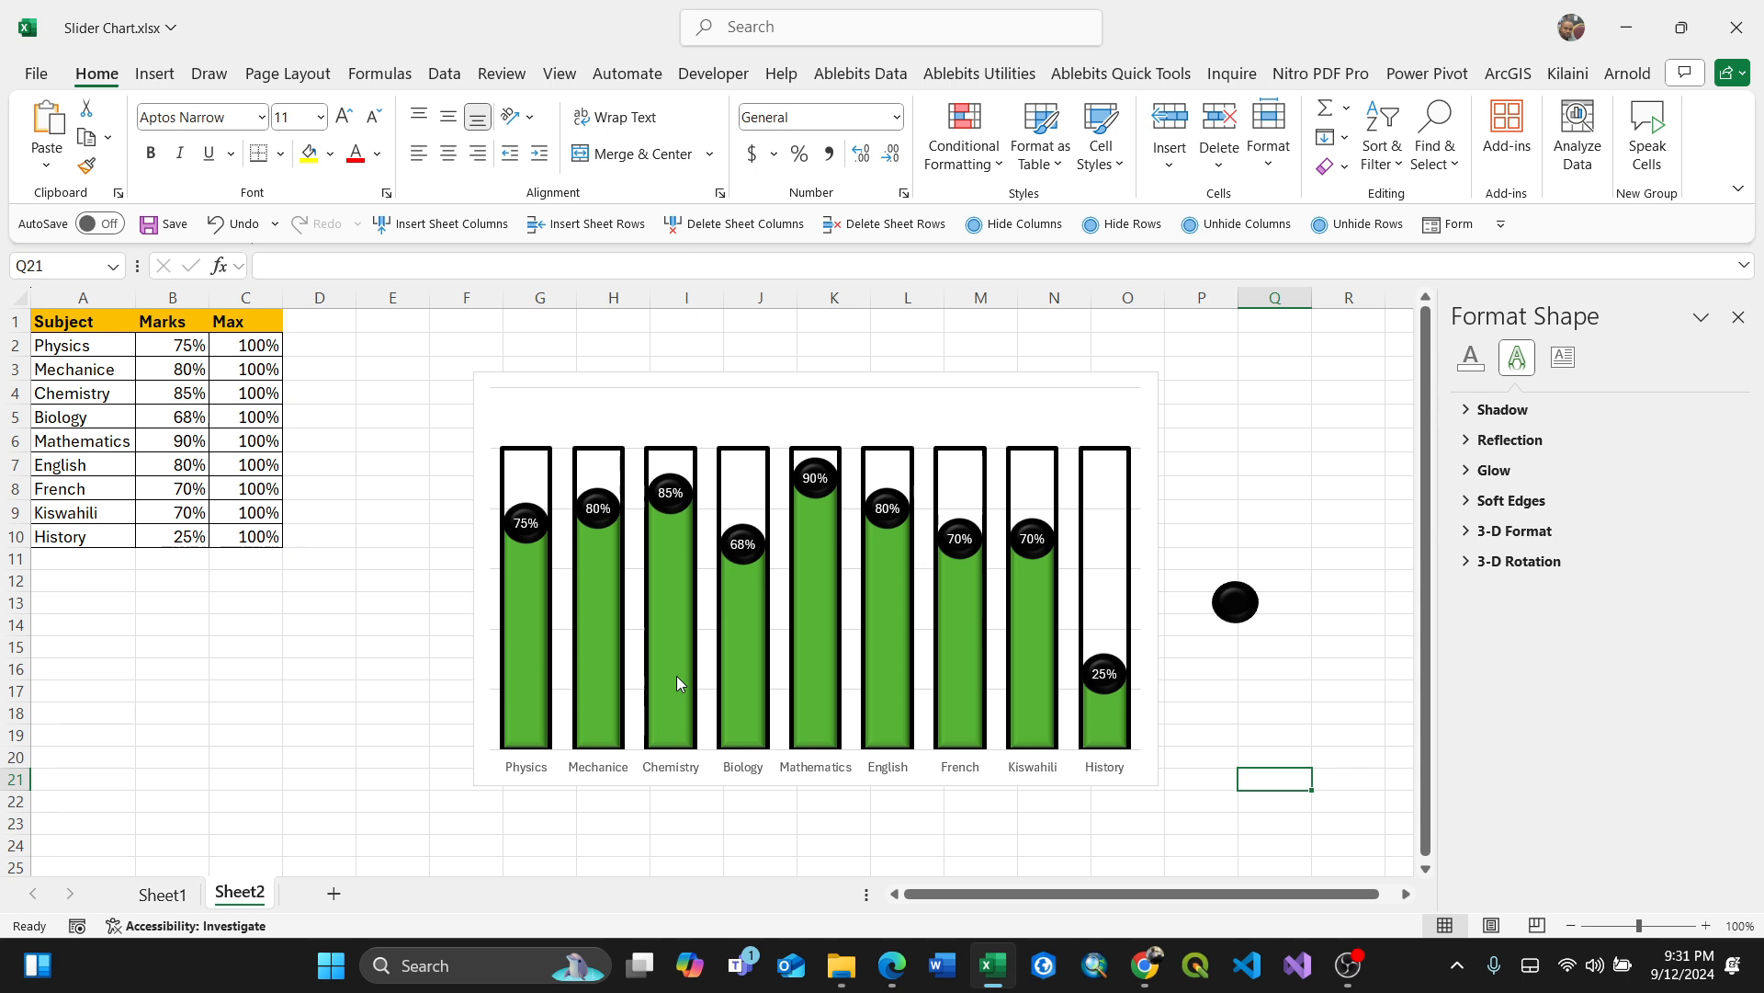
pyautogui.click(1154, 784)
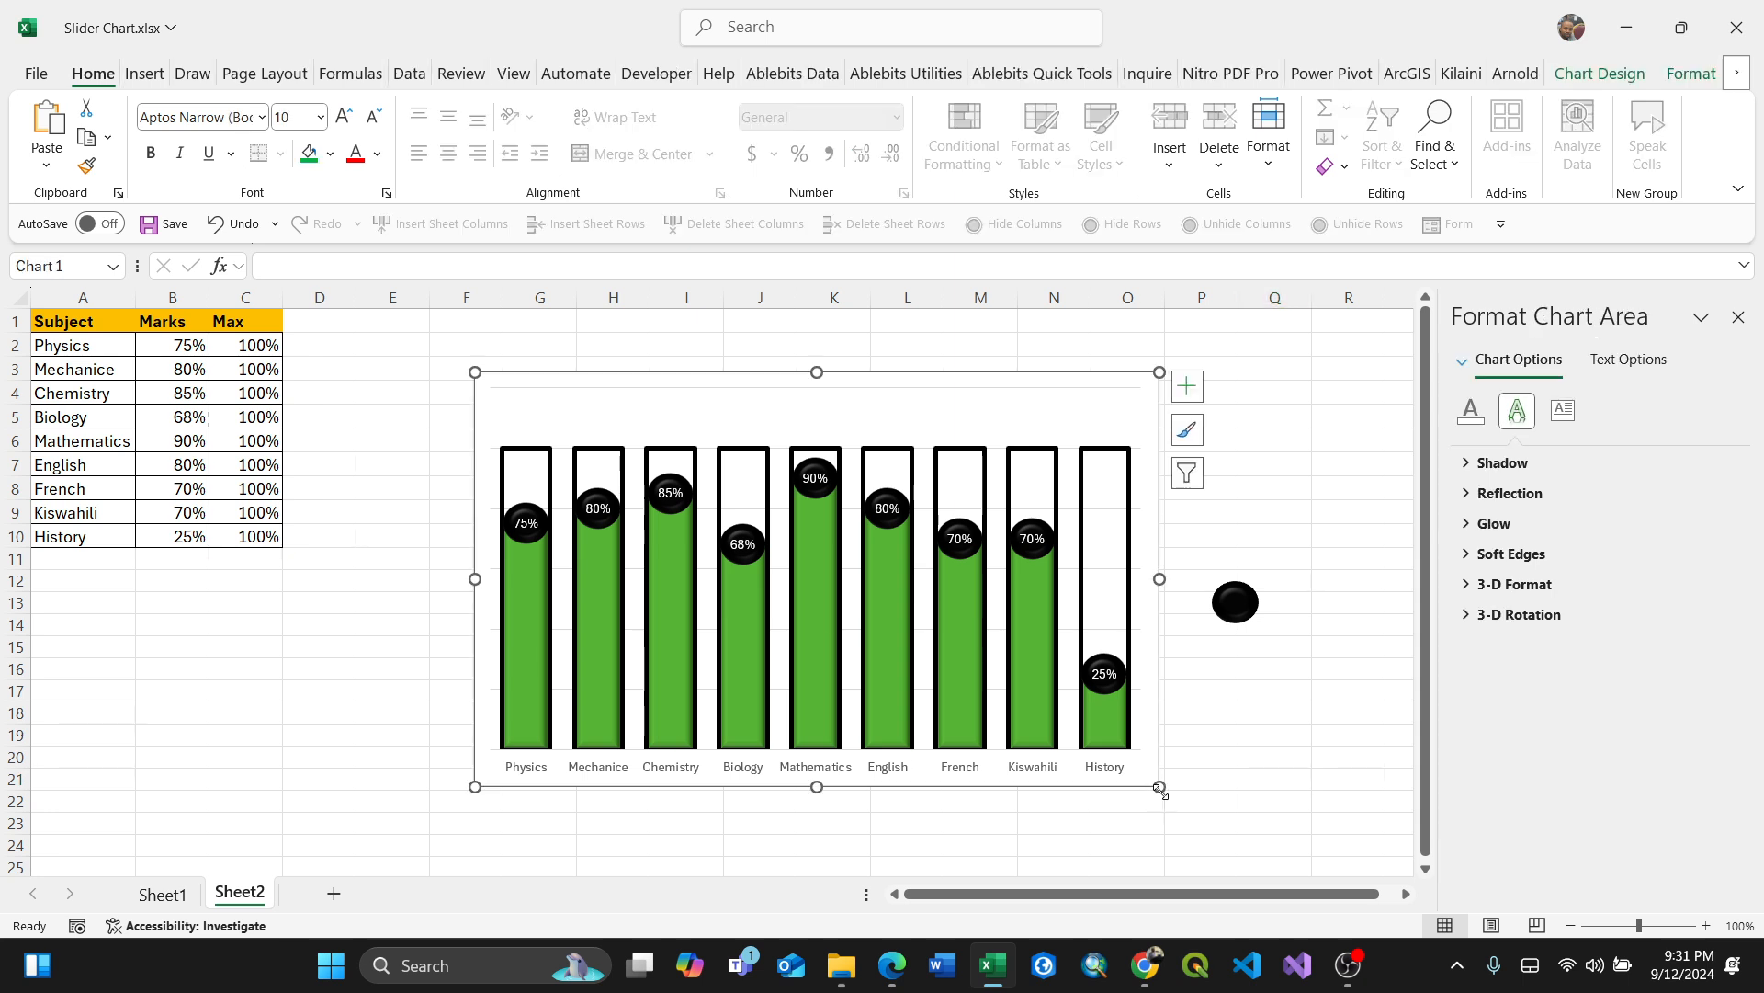
pyautogui.moveTo(1160, 786); pyautogui.dragTo(1193, 819)
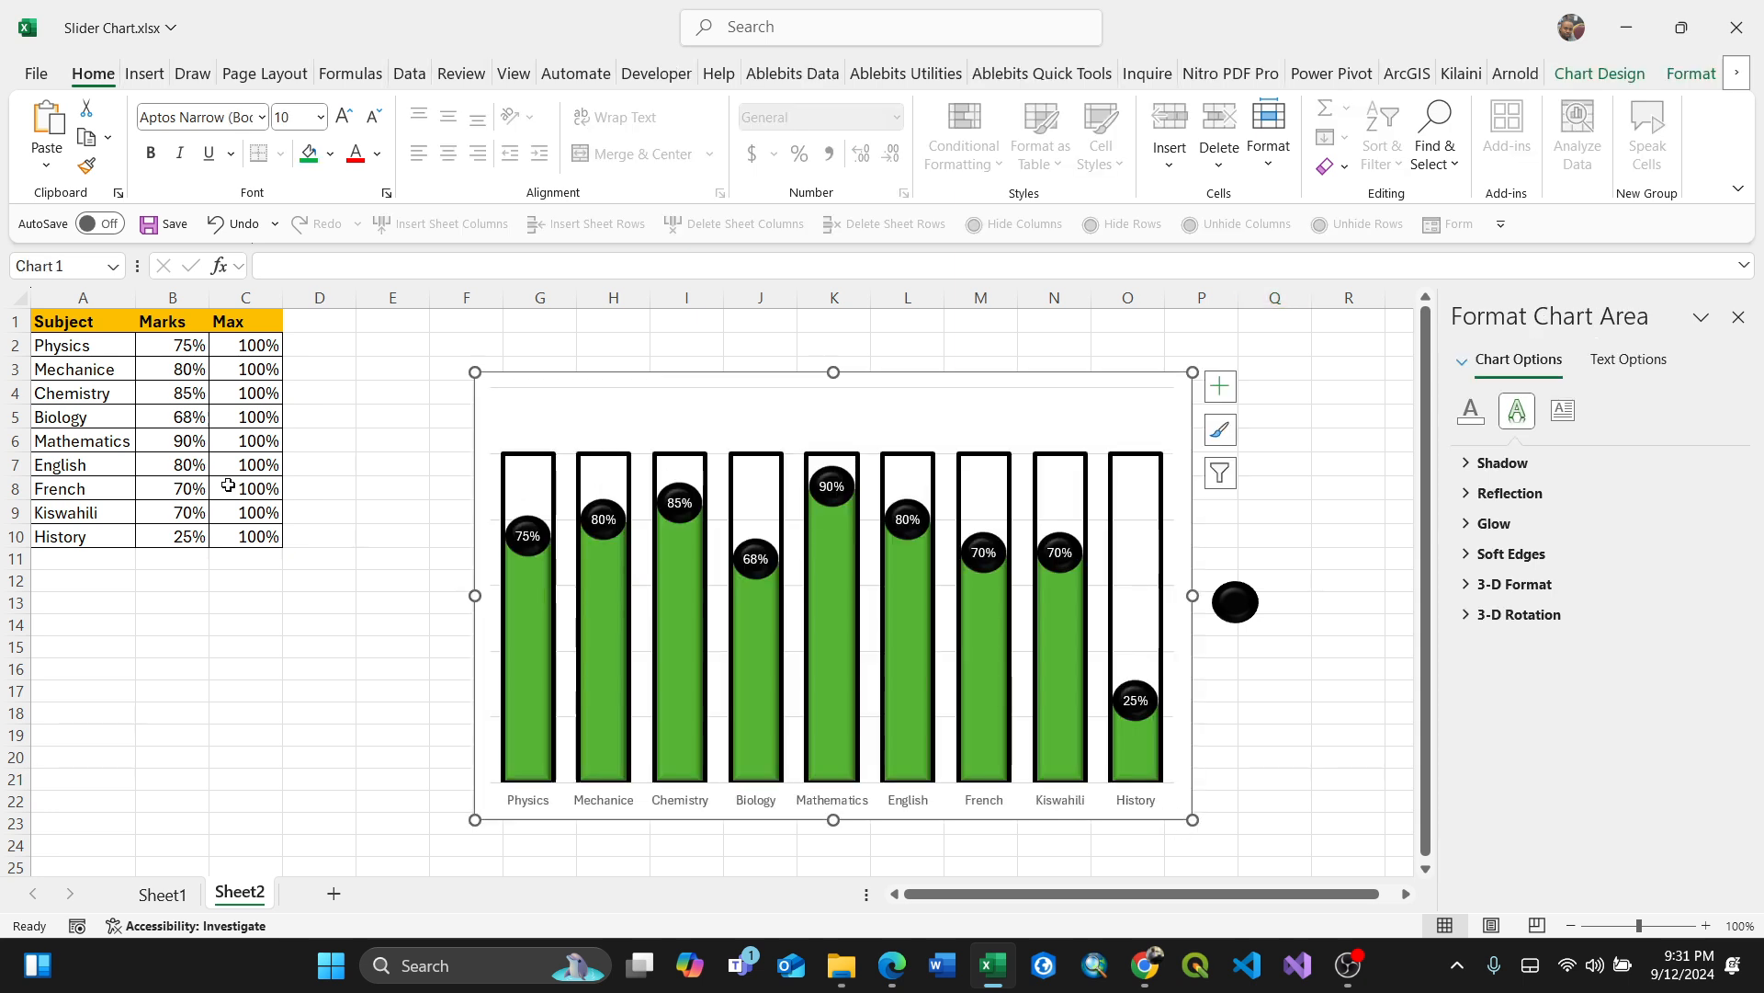
# Step: Change the Chemistry mark to 90%
pyautogui.click(181, 393)
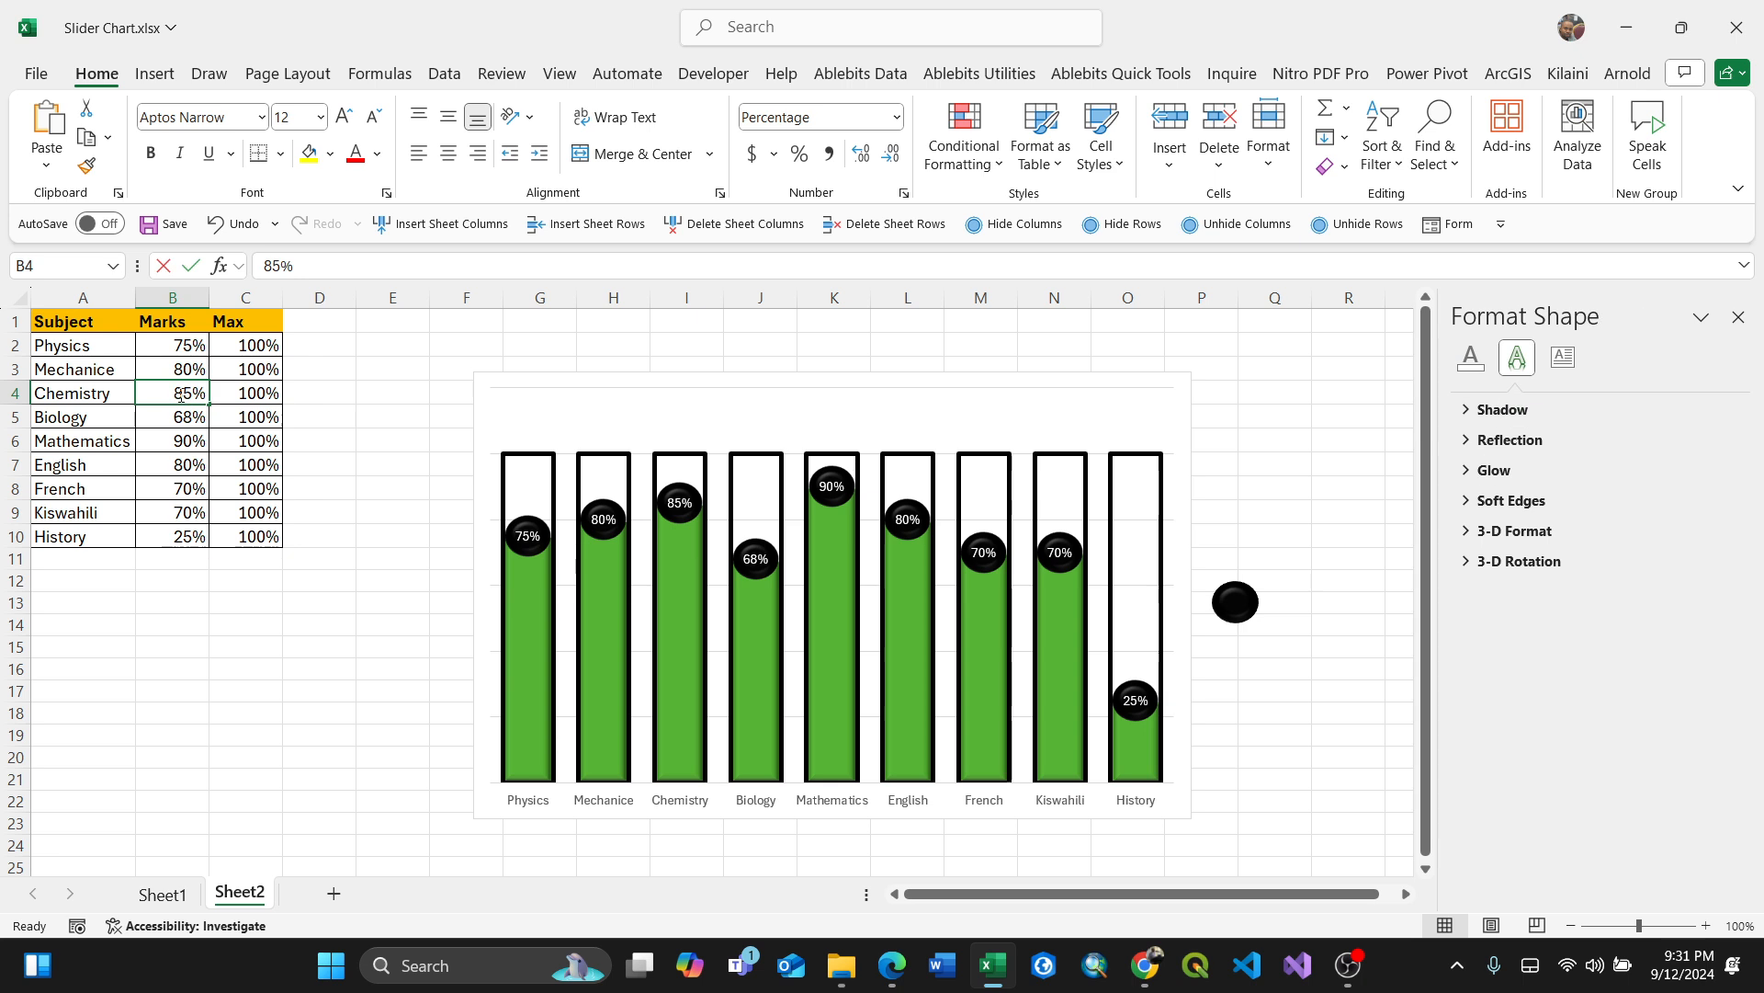
pyautogui.write('90')
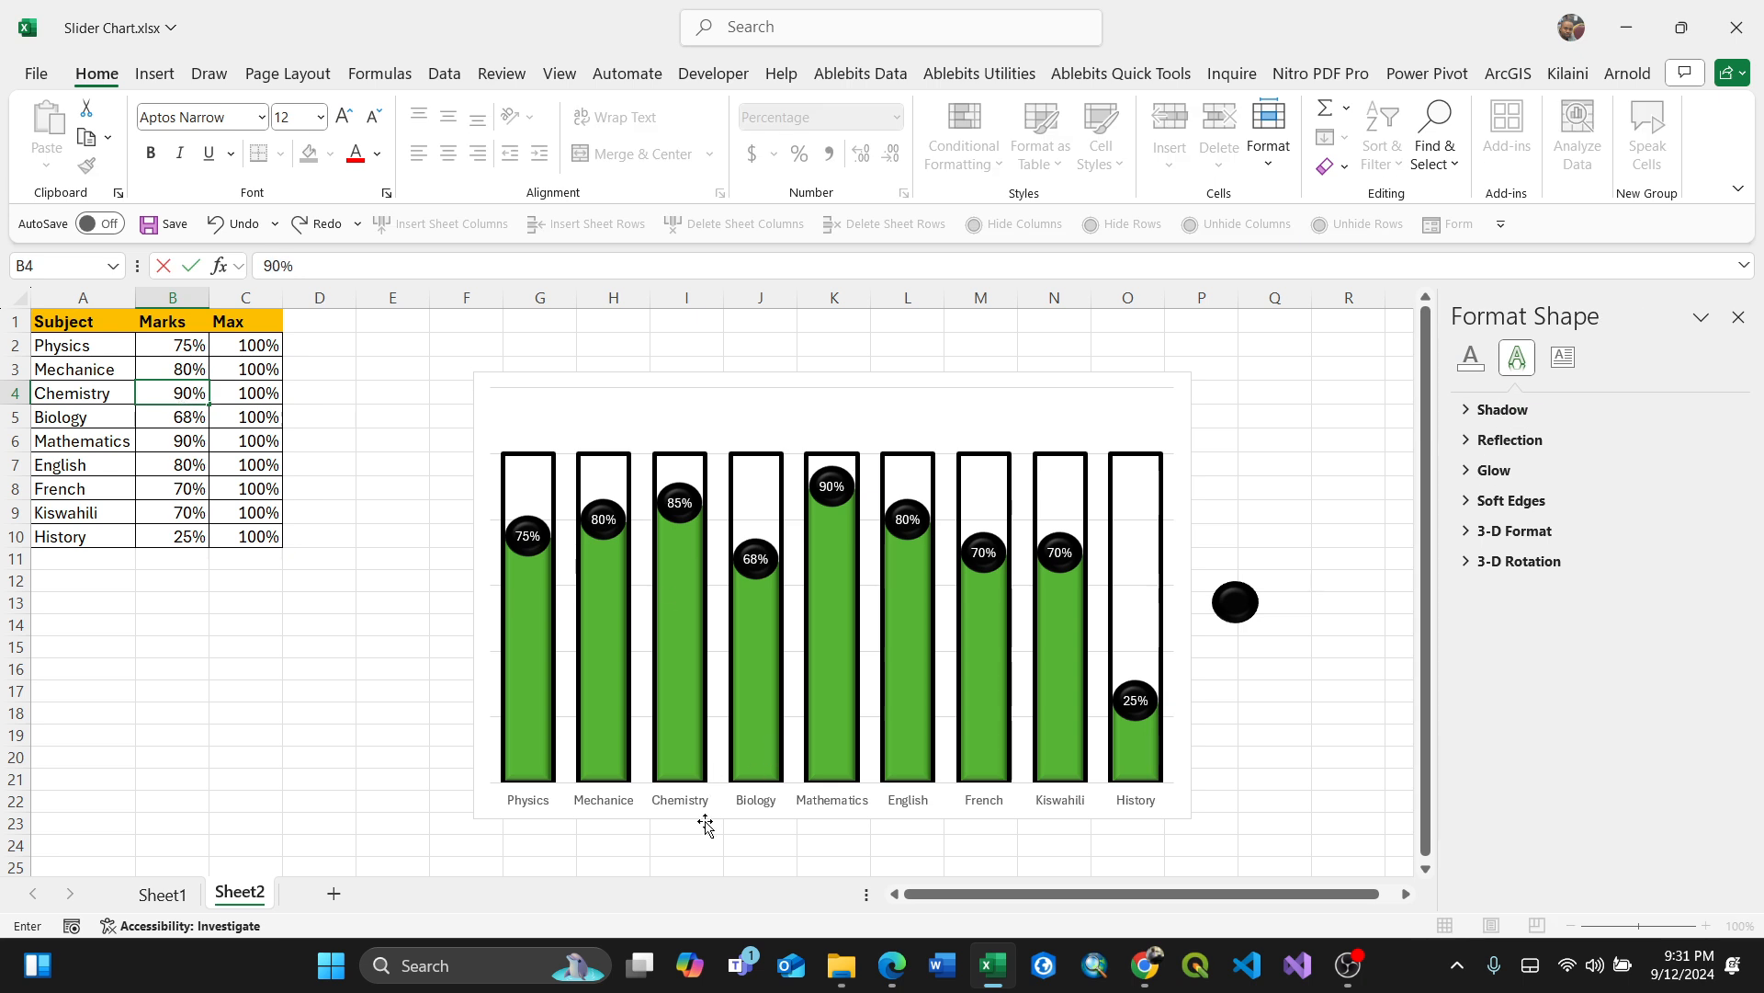
pyautogui.click(747, 841)
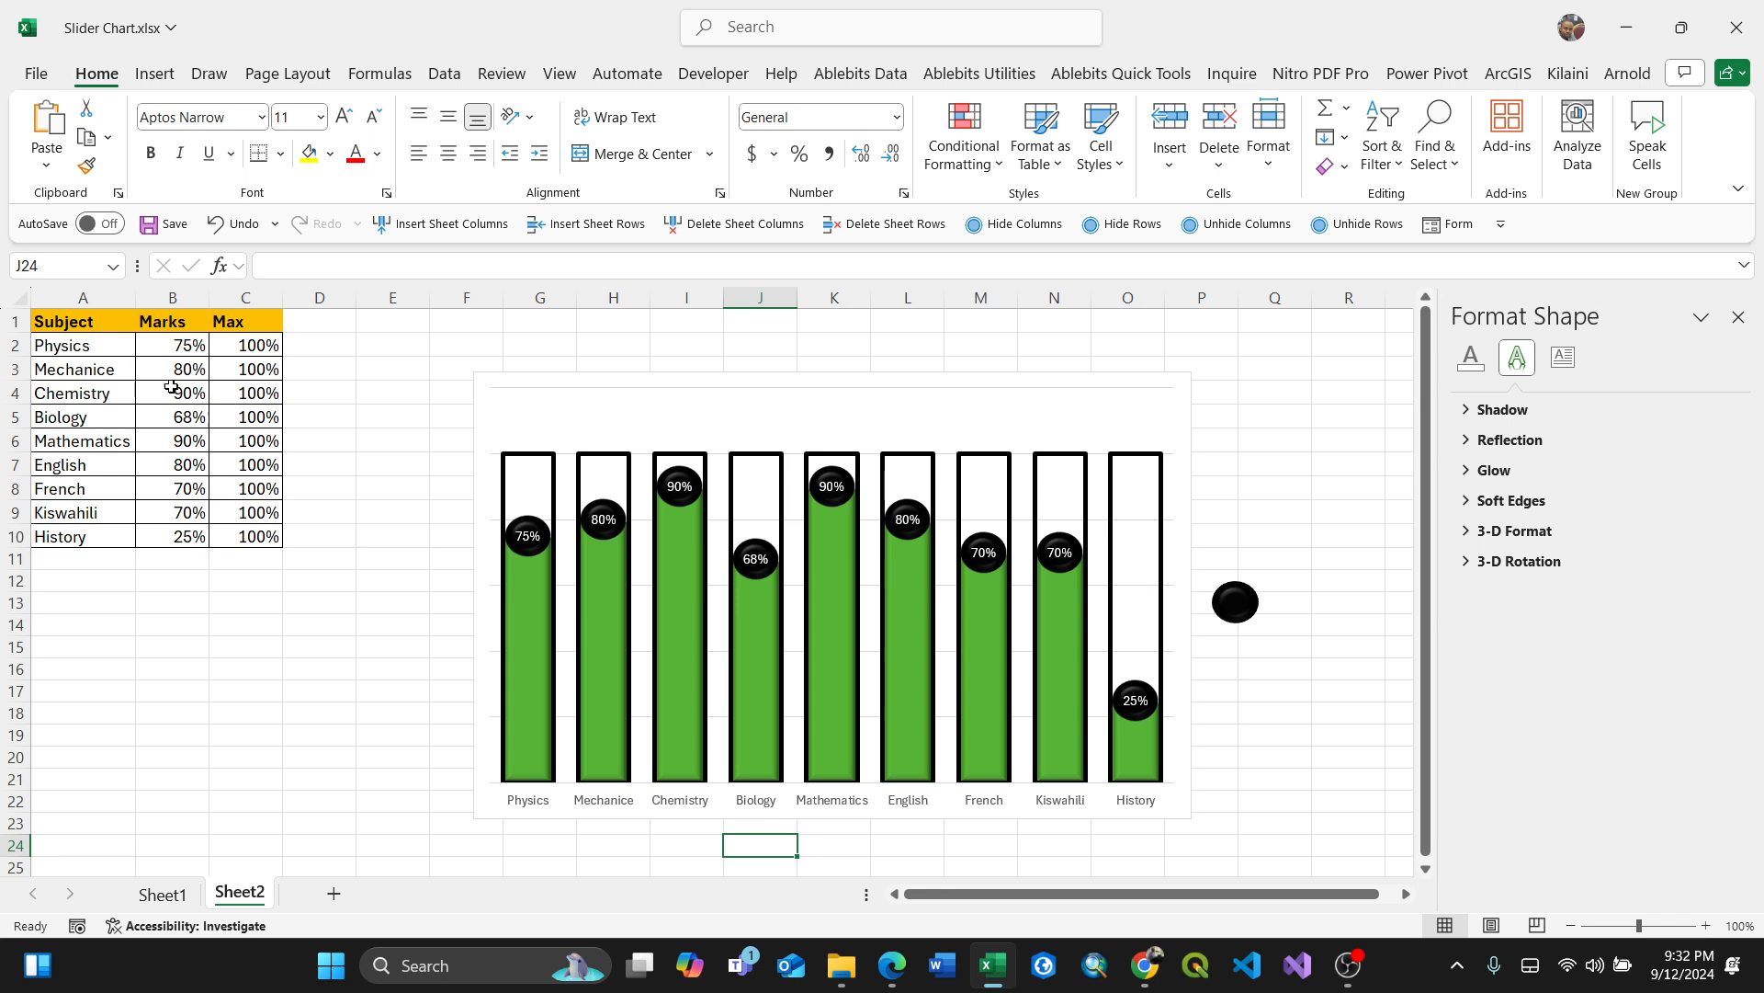
# Step: Change the History mark to 10%
pyautogui.click(187, 537)
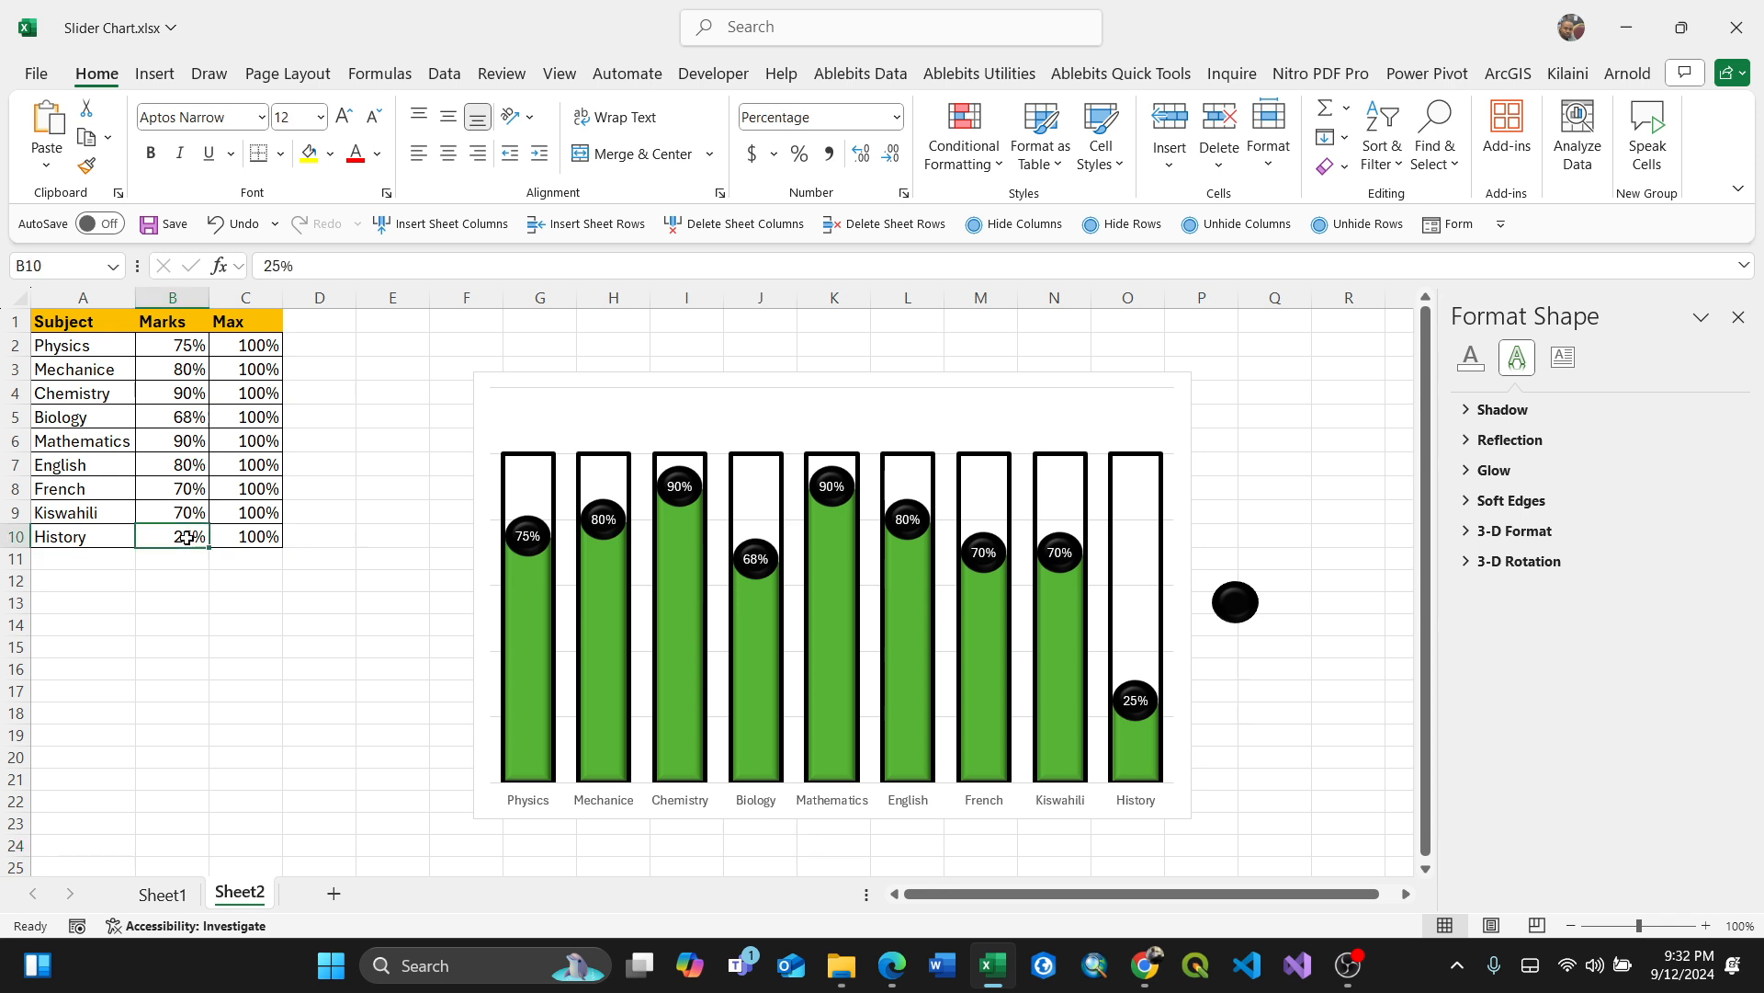
pyautogui.write('10')
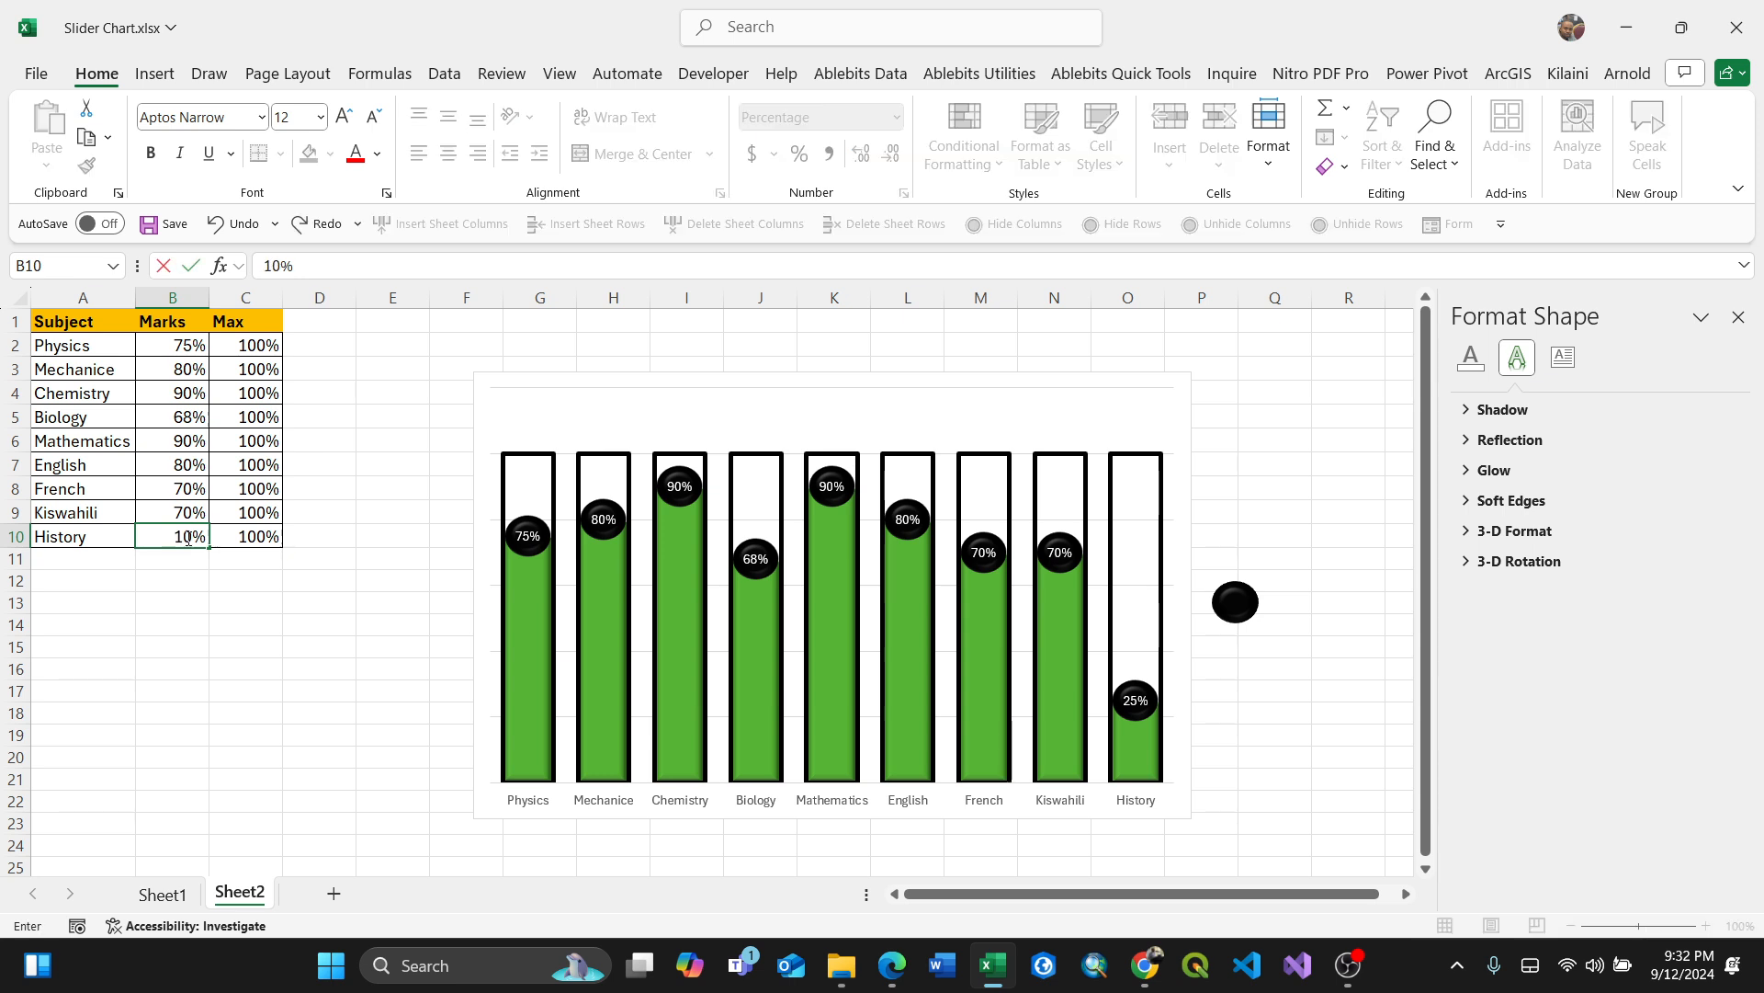
pyautogui.click(195, 464)
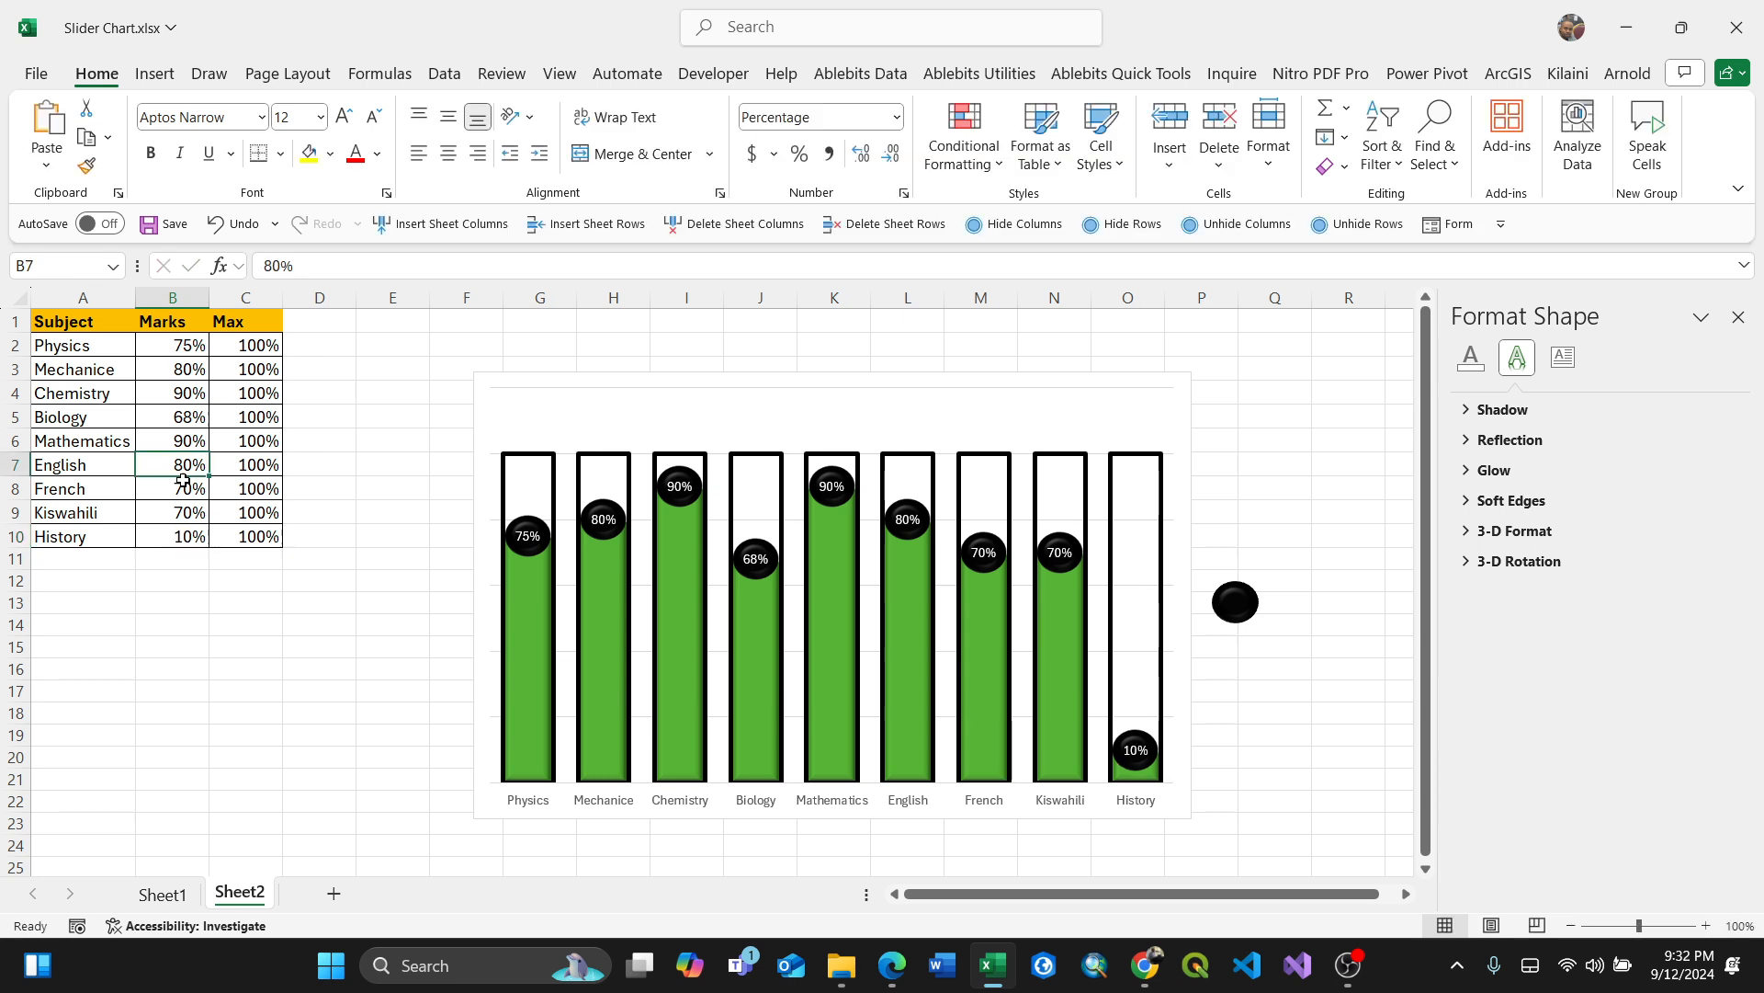
# Step: Change the History mark to 100%
pyautogui.click(178, 536)
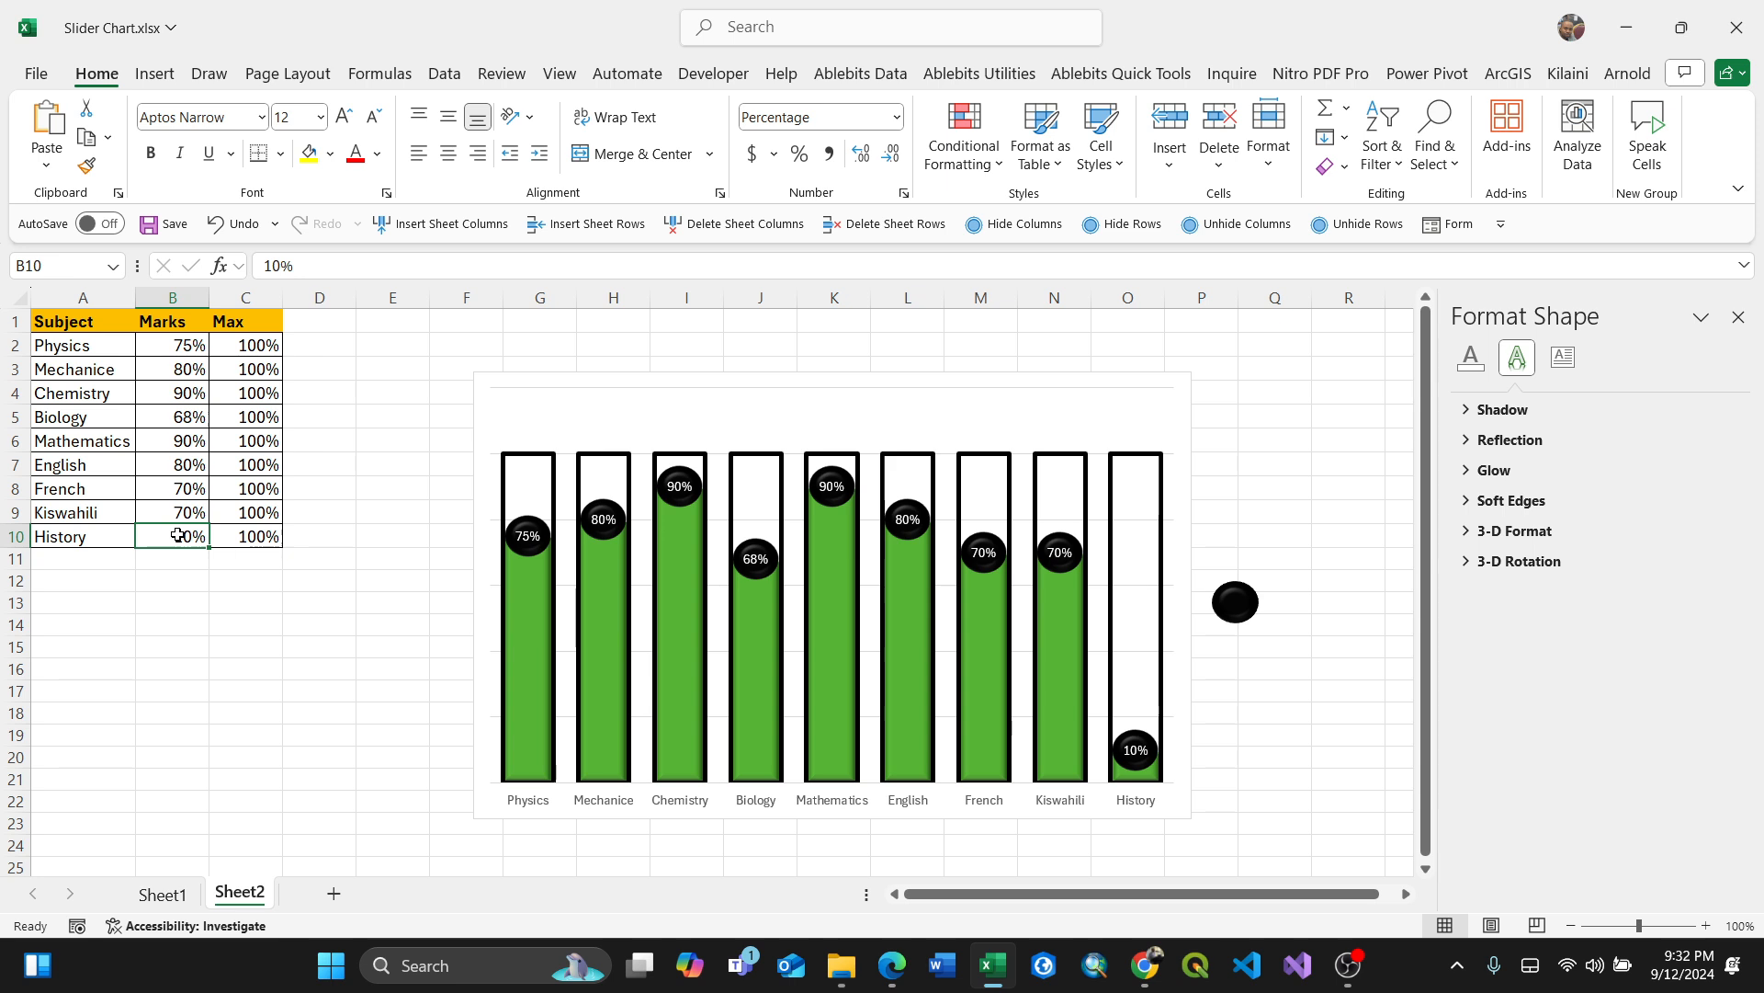
pyautogui.write('100')
pyautogui.click(168, 493)
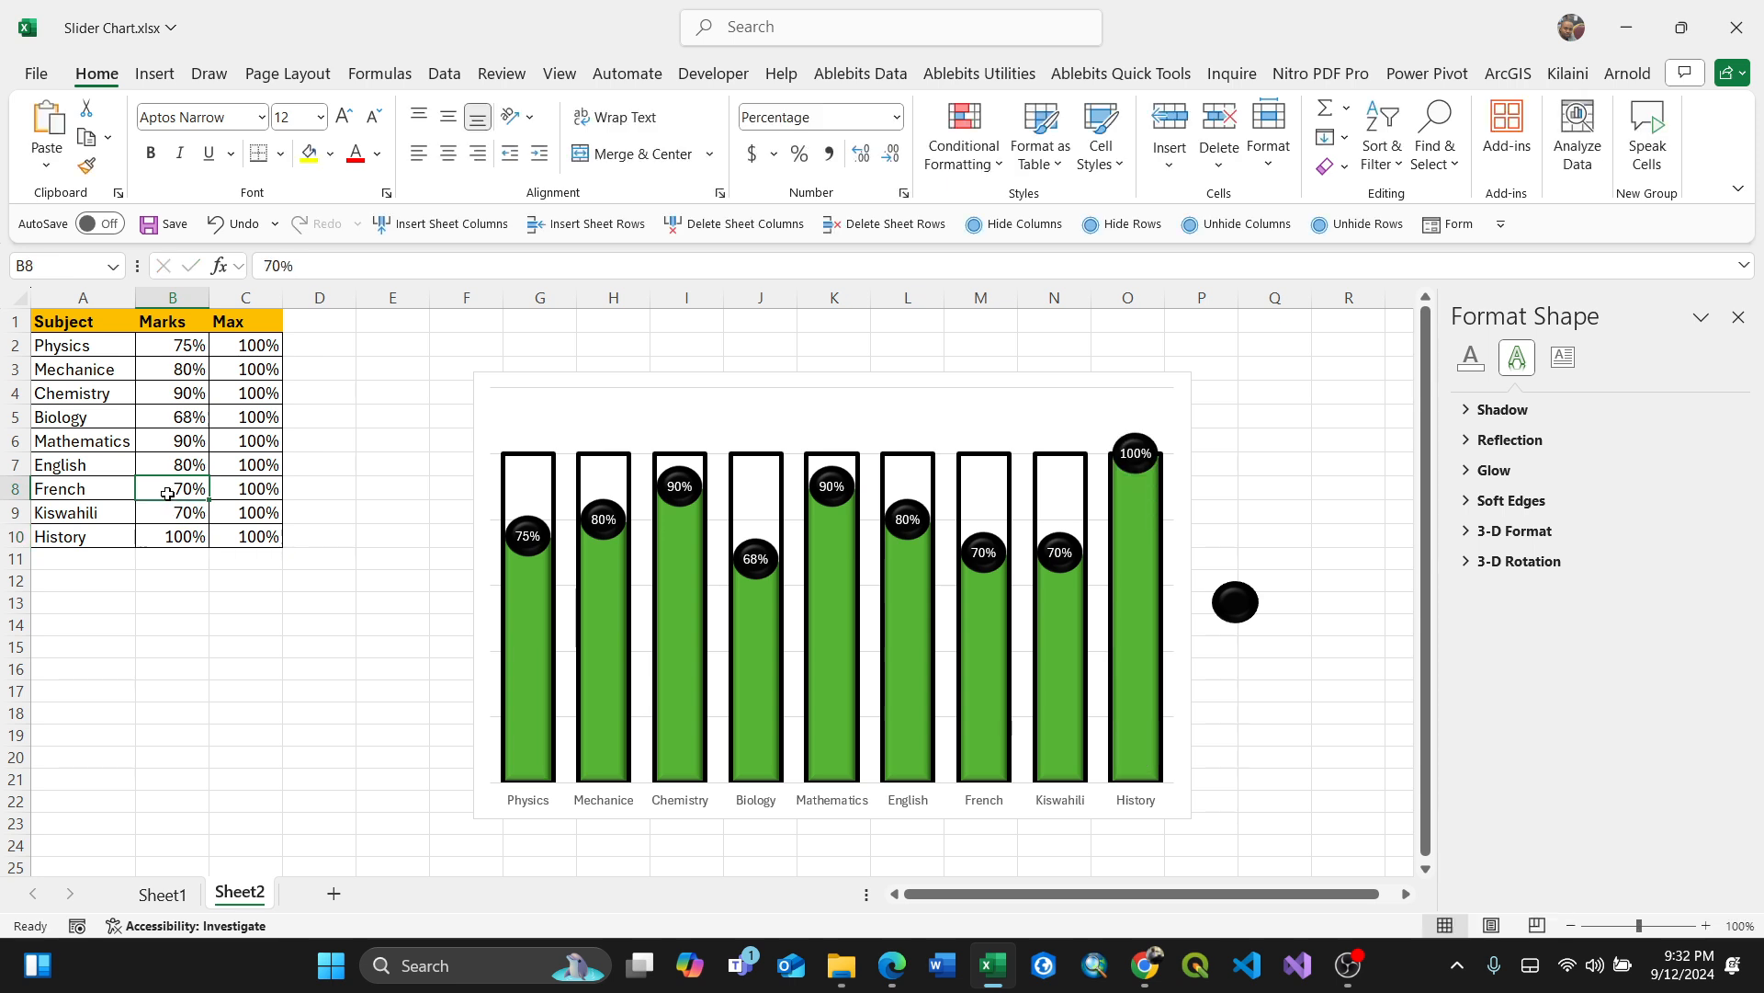
pyautogui.click(182, 538)
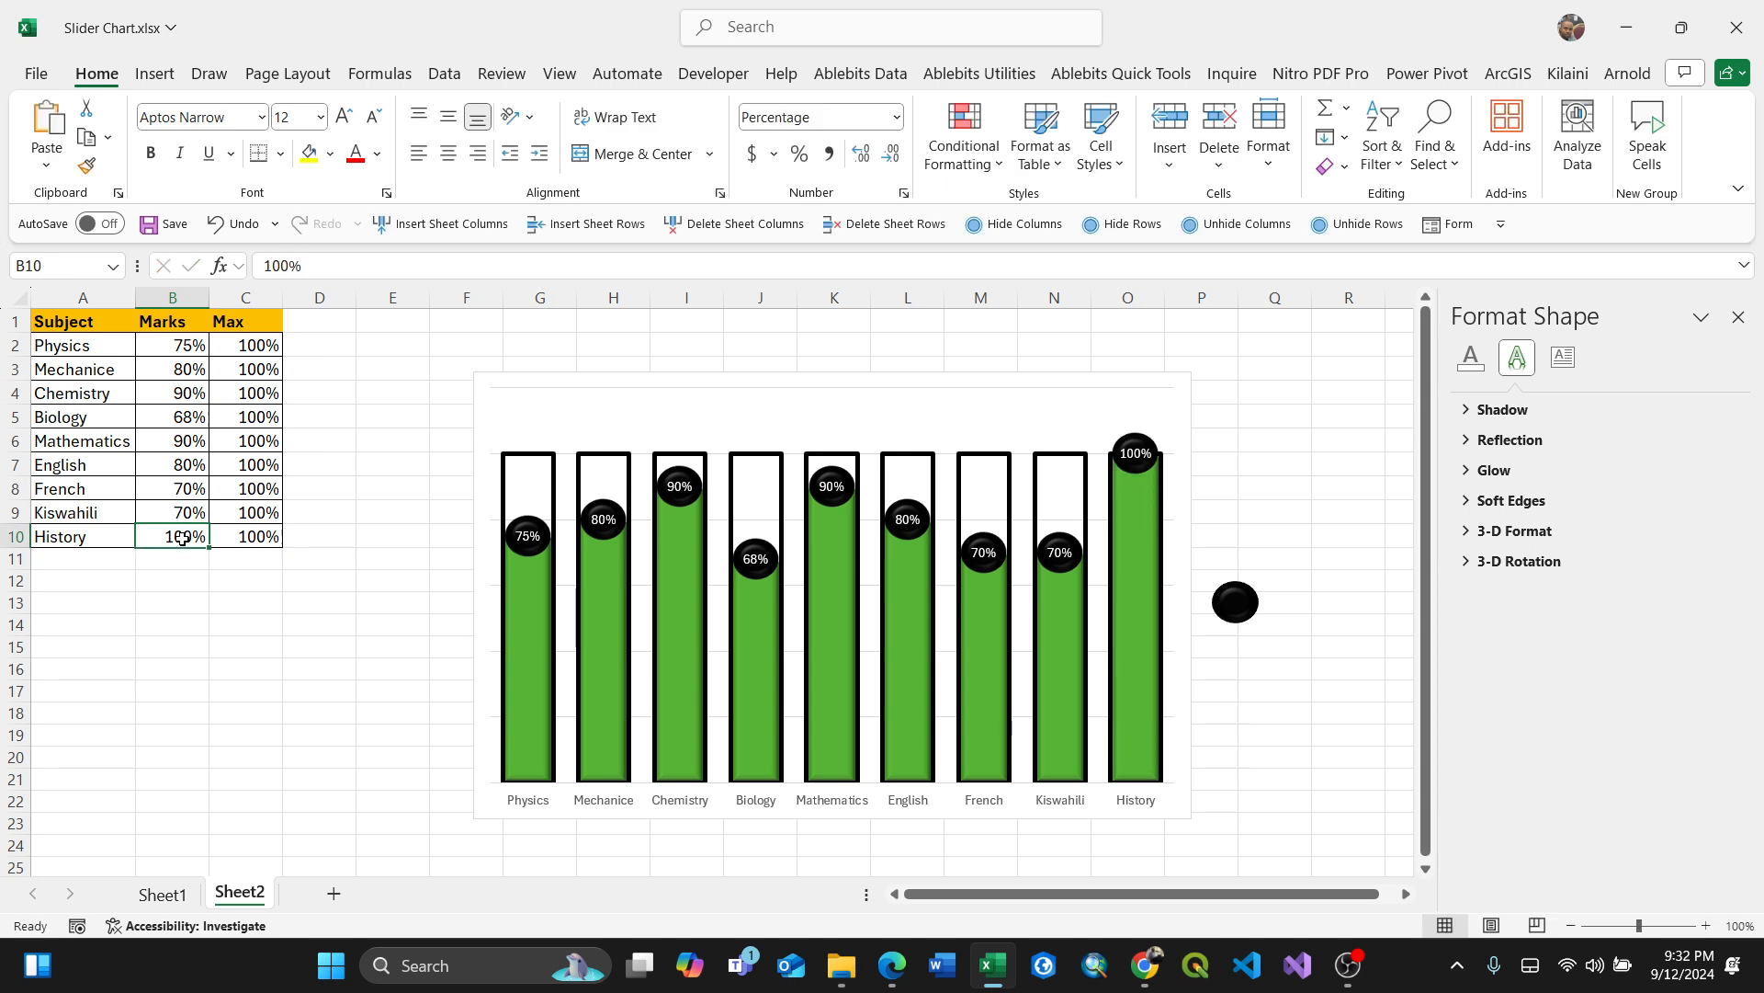
# Step: Change the History mark to 65%
pyautogui.write('65')
pyautogui.click(182, 469)
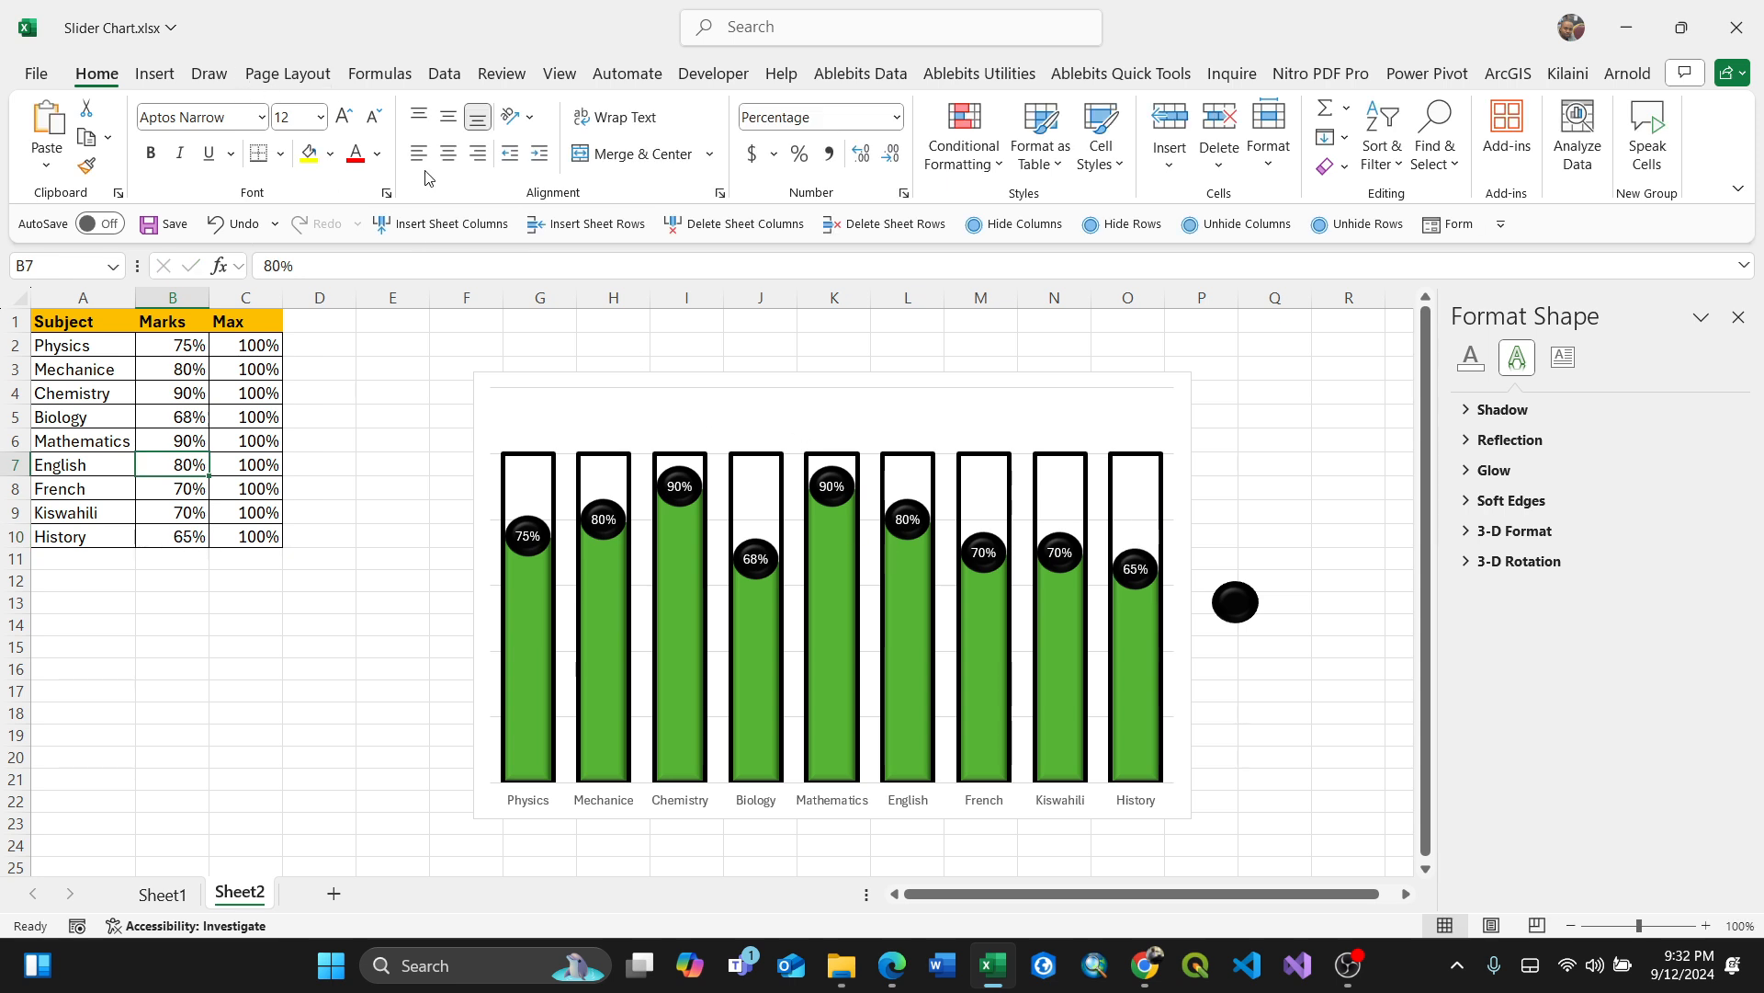
# Step: Add a primary horizontal axis title to the chart
pyautogui.click(819, 410)
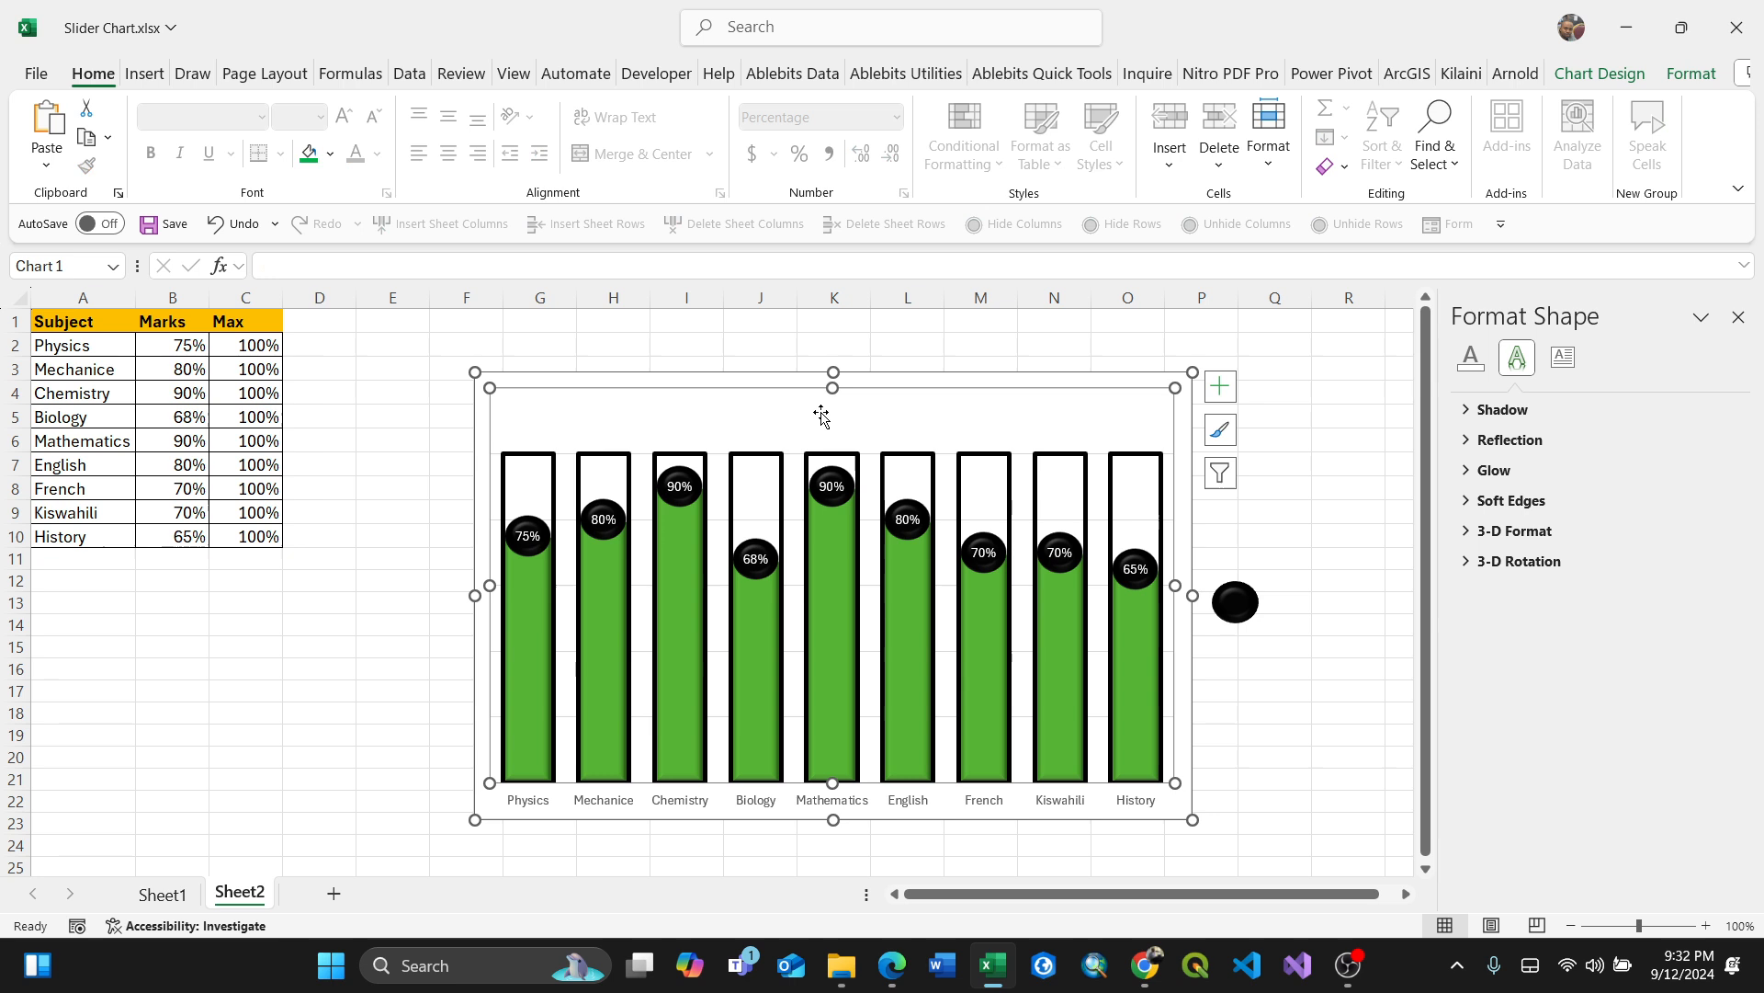
pyautogui.rightClick(822, 413)
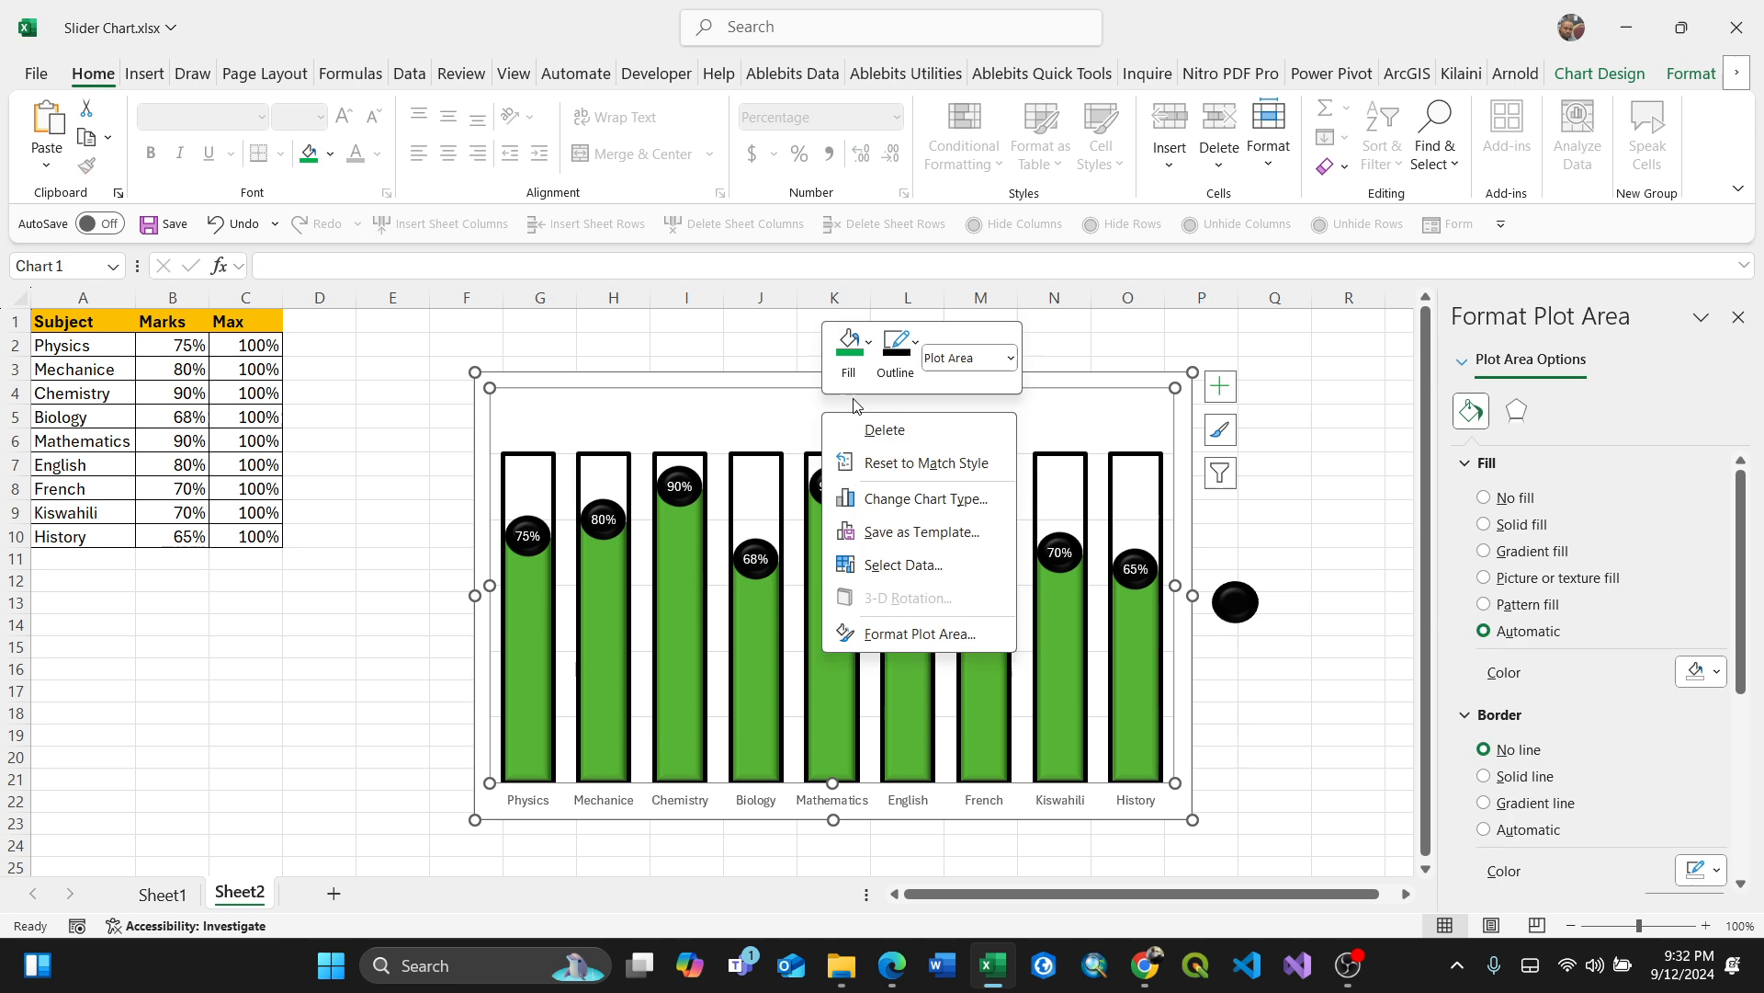
pyautogui.click(1117, 415)
pyautogui.click(1687, 75)
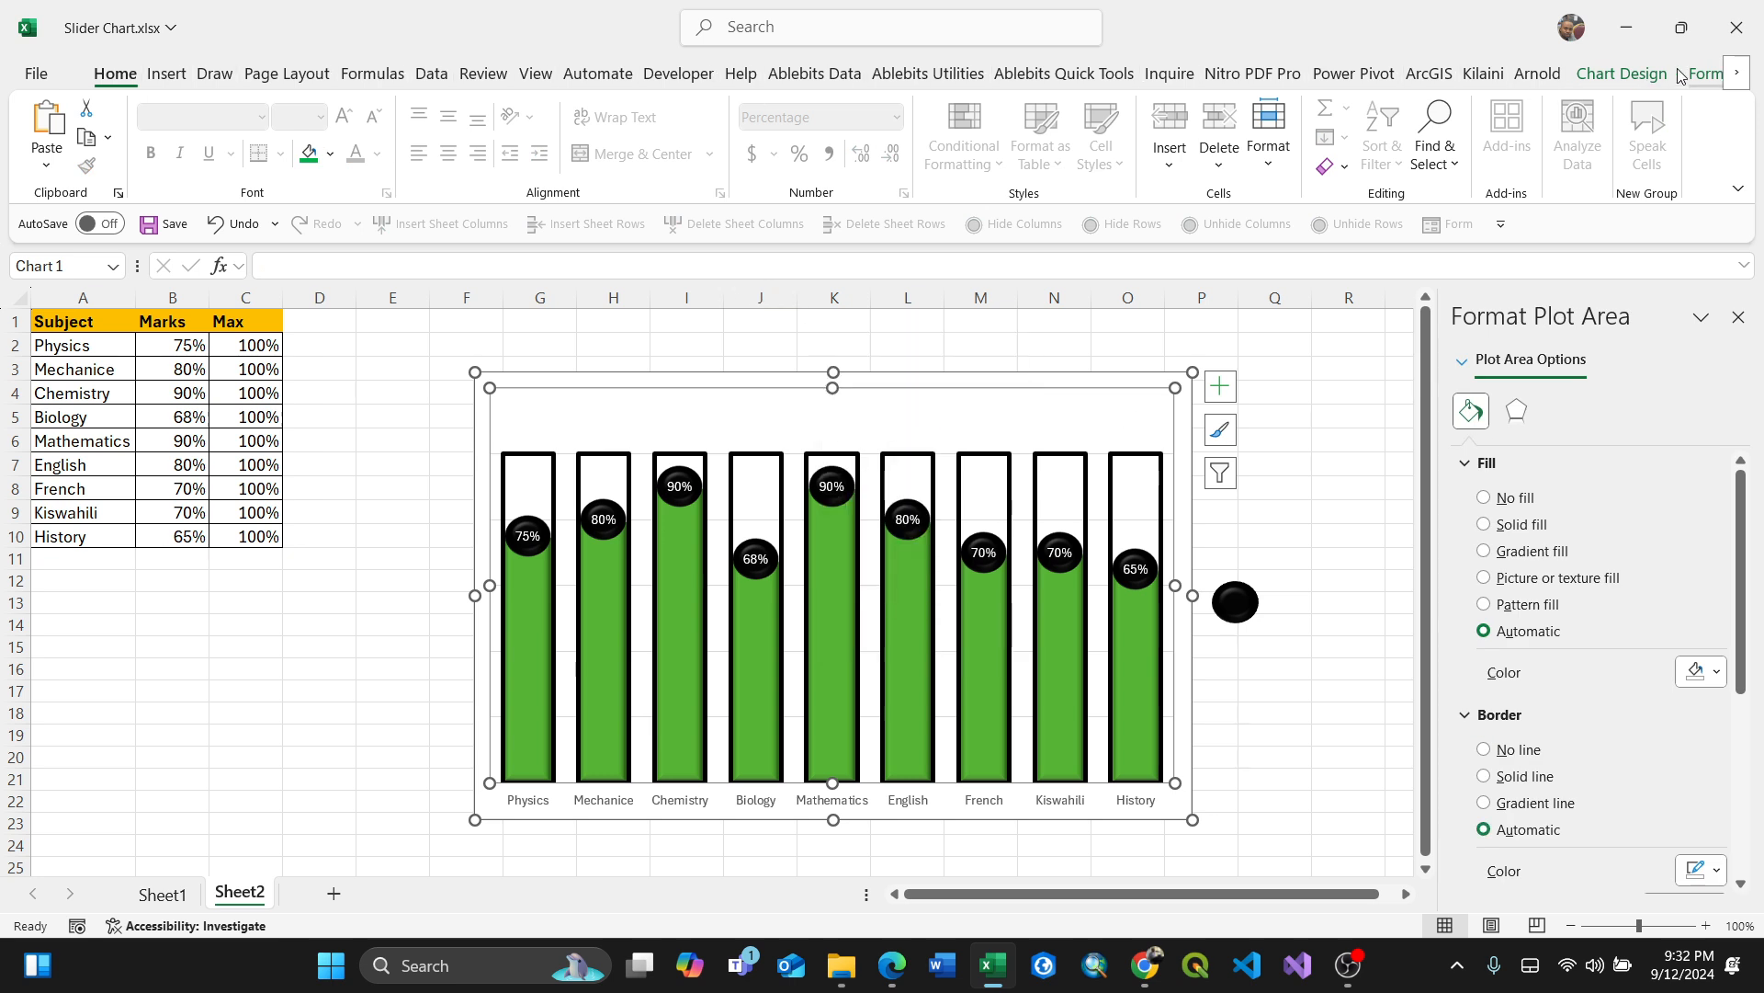
pyautogui.click(1580, 79)
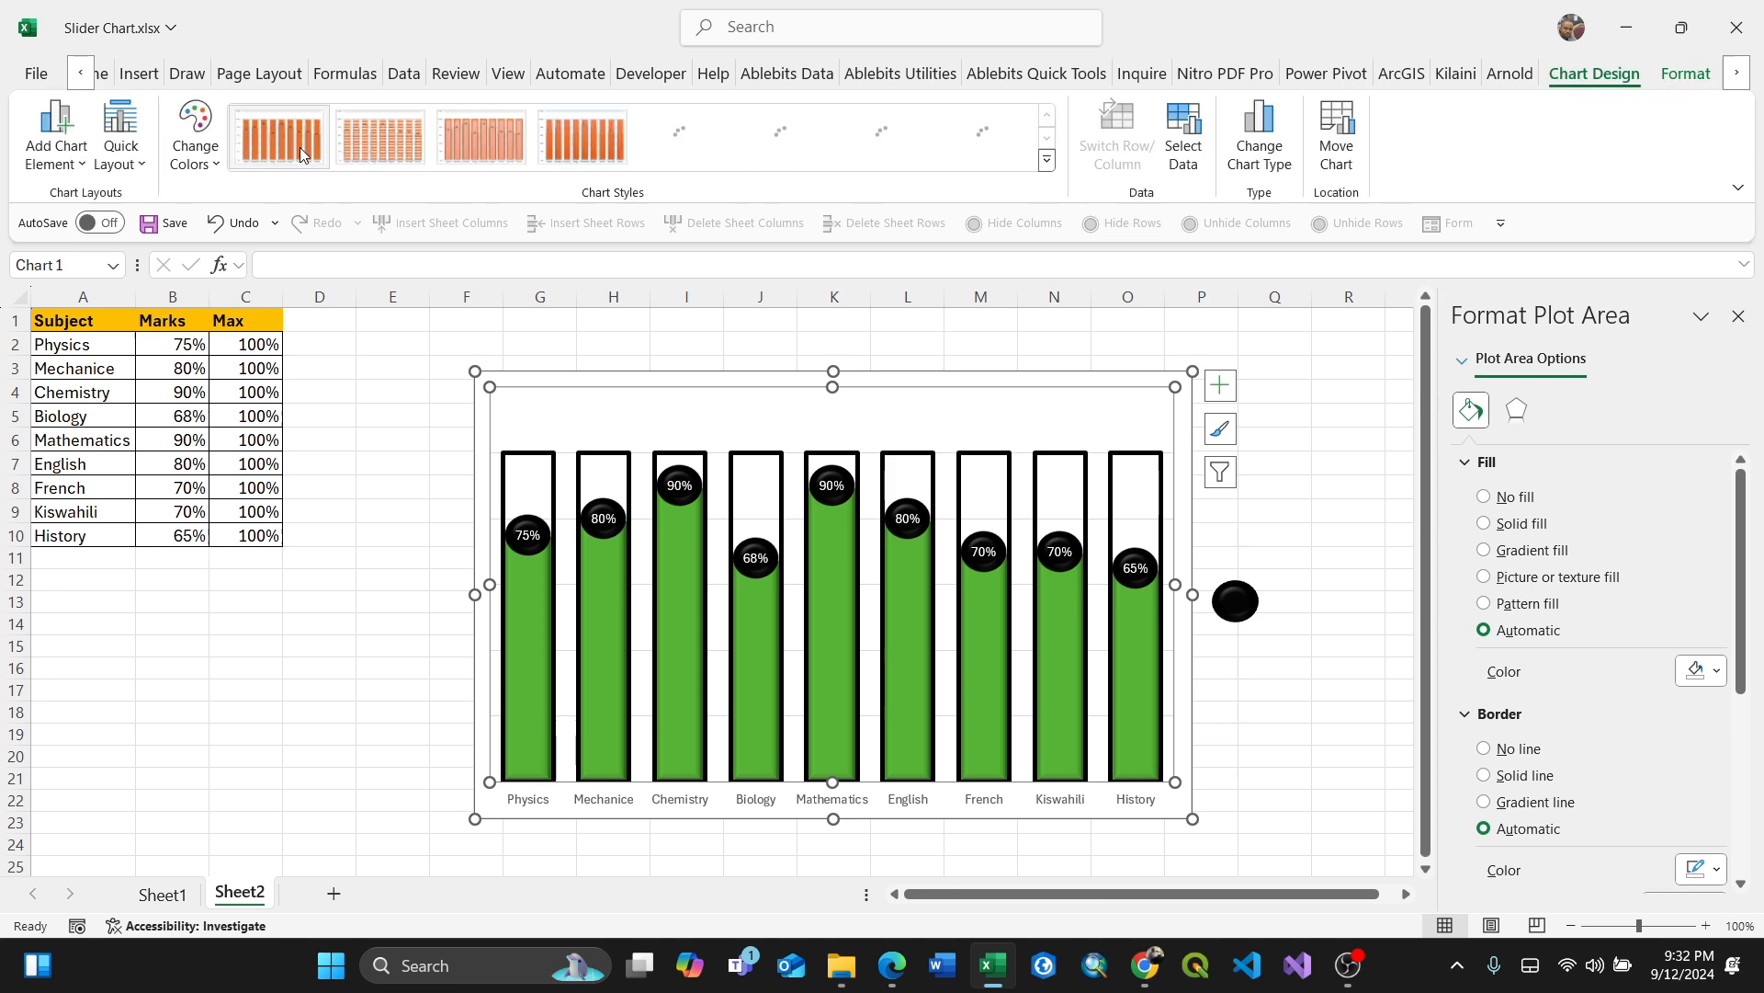
pyautogui.click(86, 169)
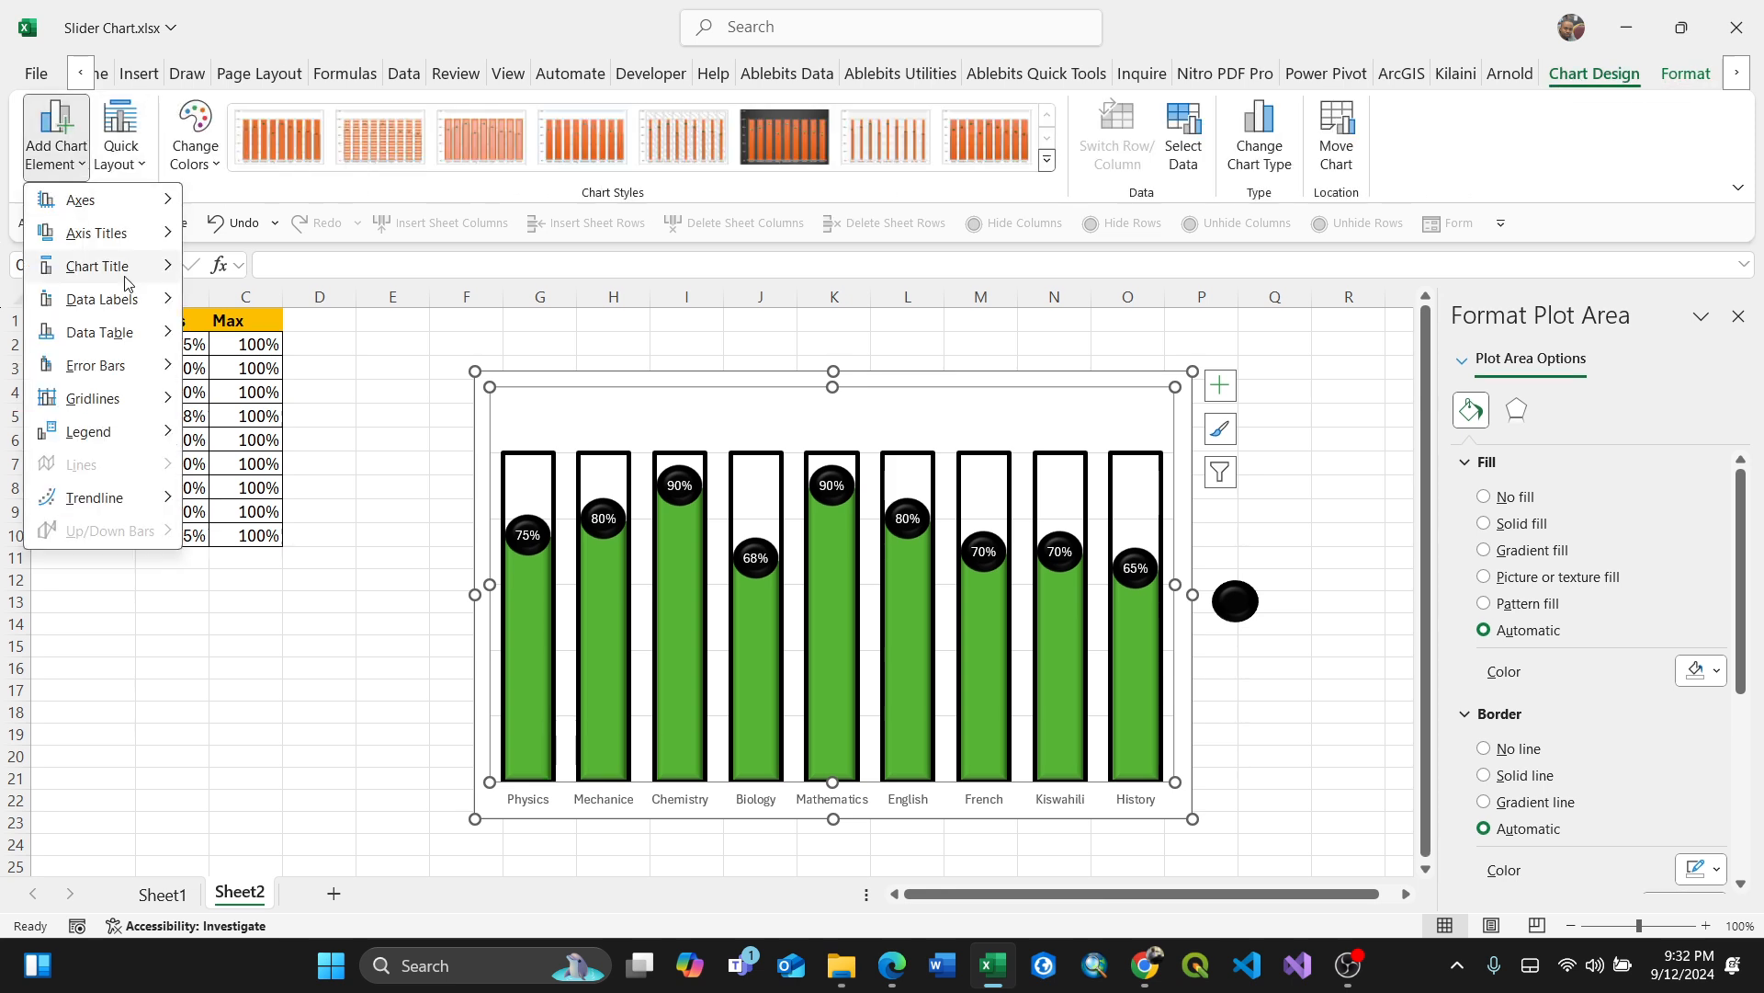
pyautogui.moveTo(142, 241)
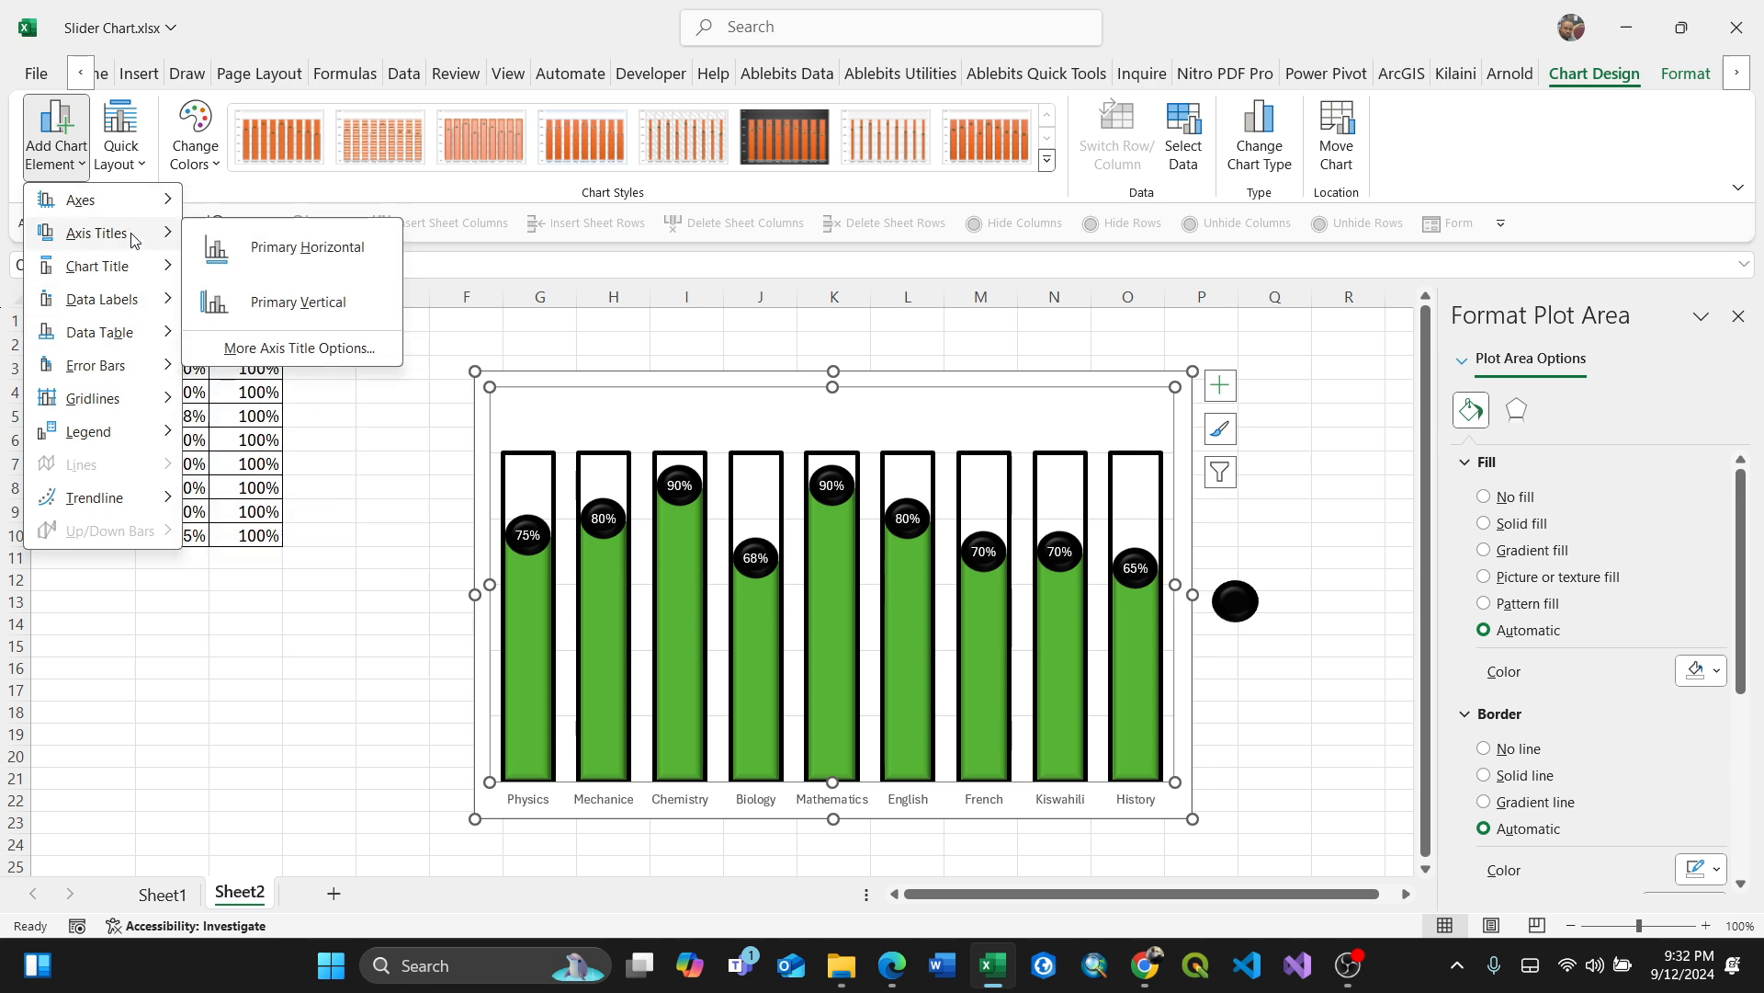
pyautogui.click(312, 246)
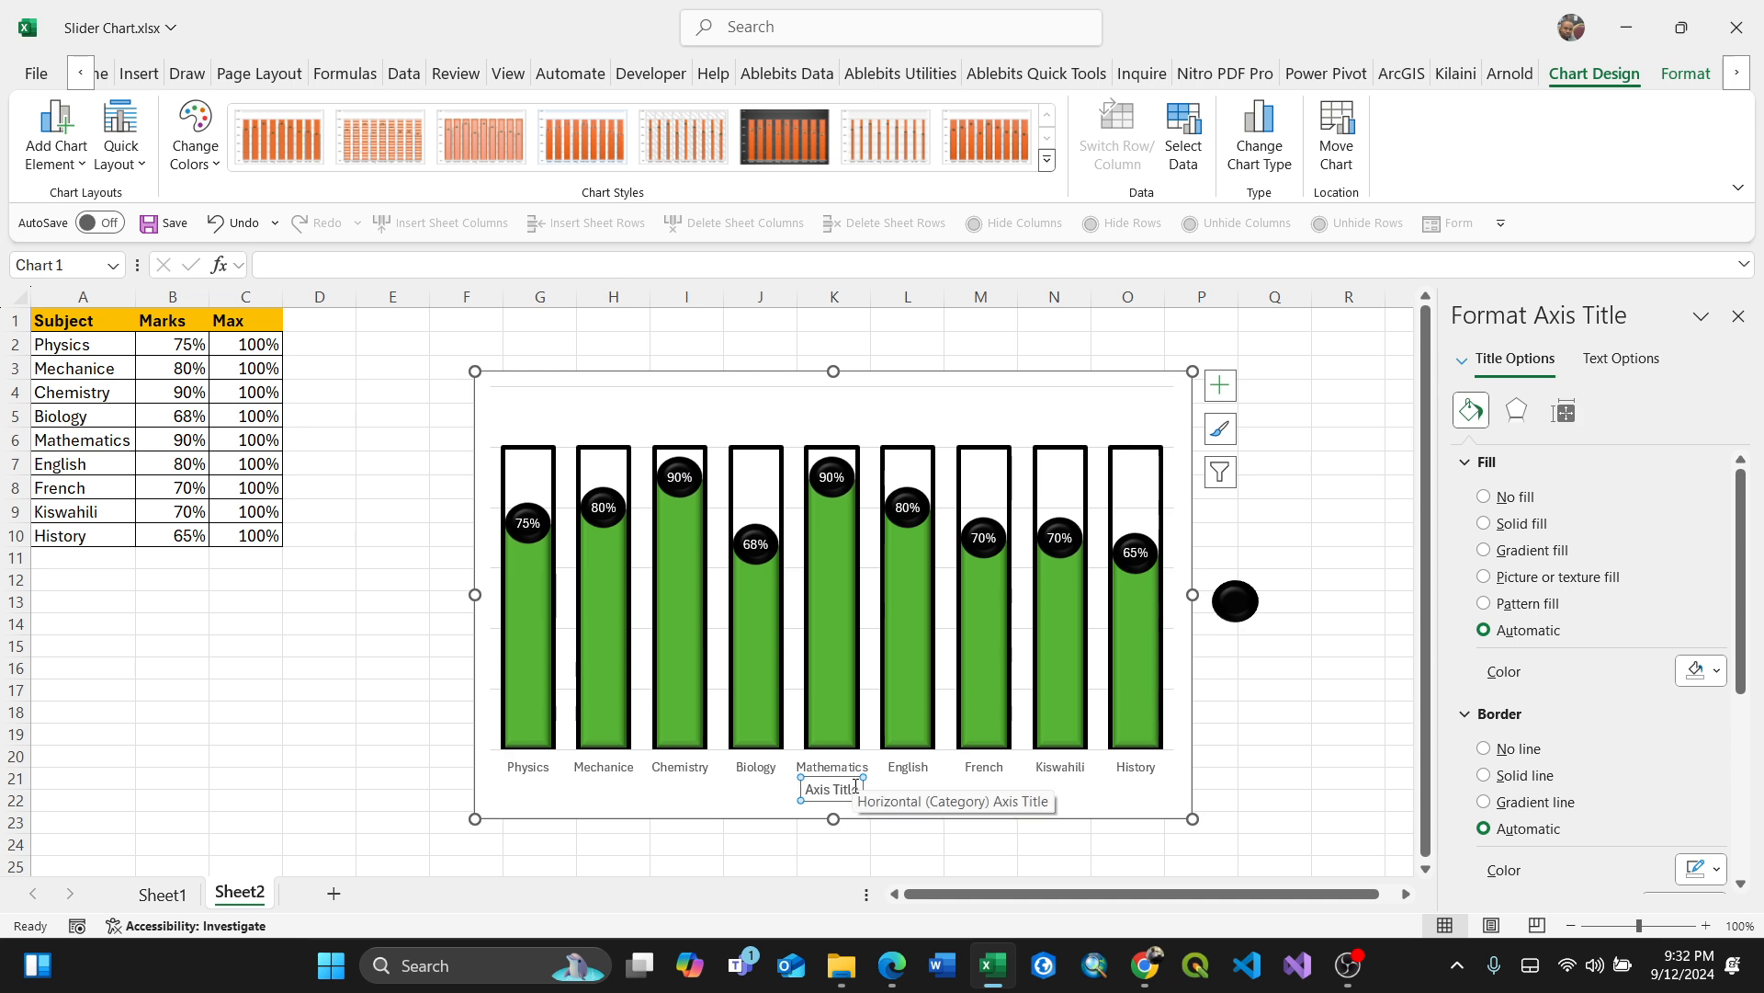
# Step: Rename the horizontal axis title to "Subjects"
pyautogui.moveTo(855, 789); pyautogui.dragTo(786, 796)
pyautogui.write('Su')
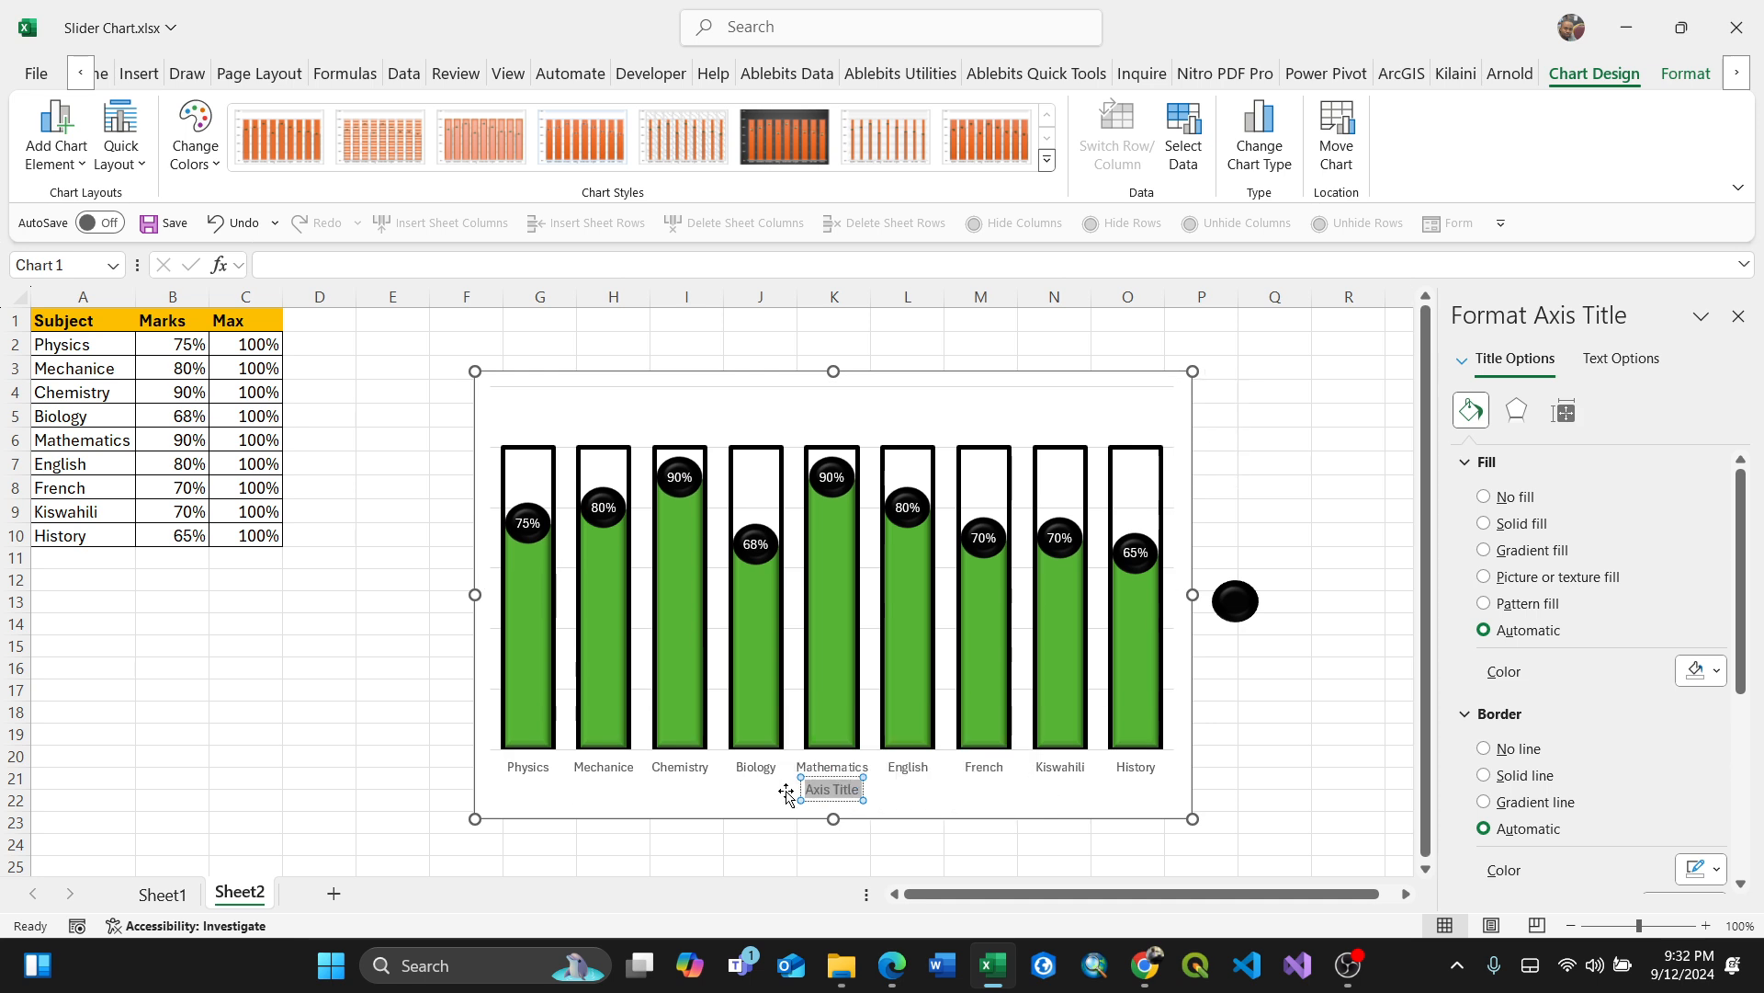
pyautogui.write('bj')
pyautogui.press('BackSpace')
pyautogui.press('BackSpace')
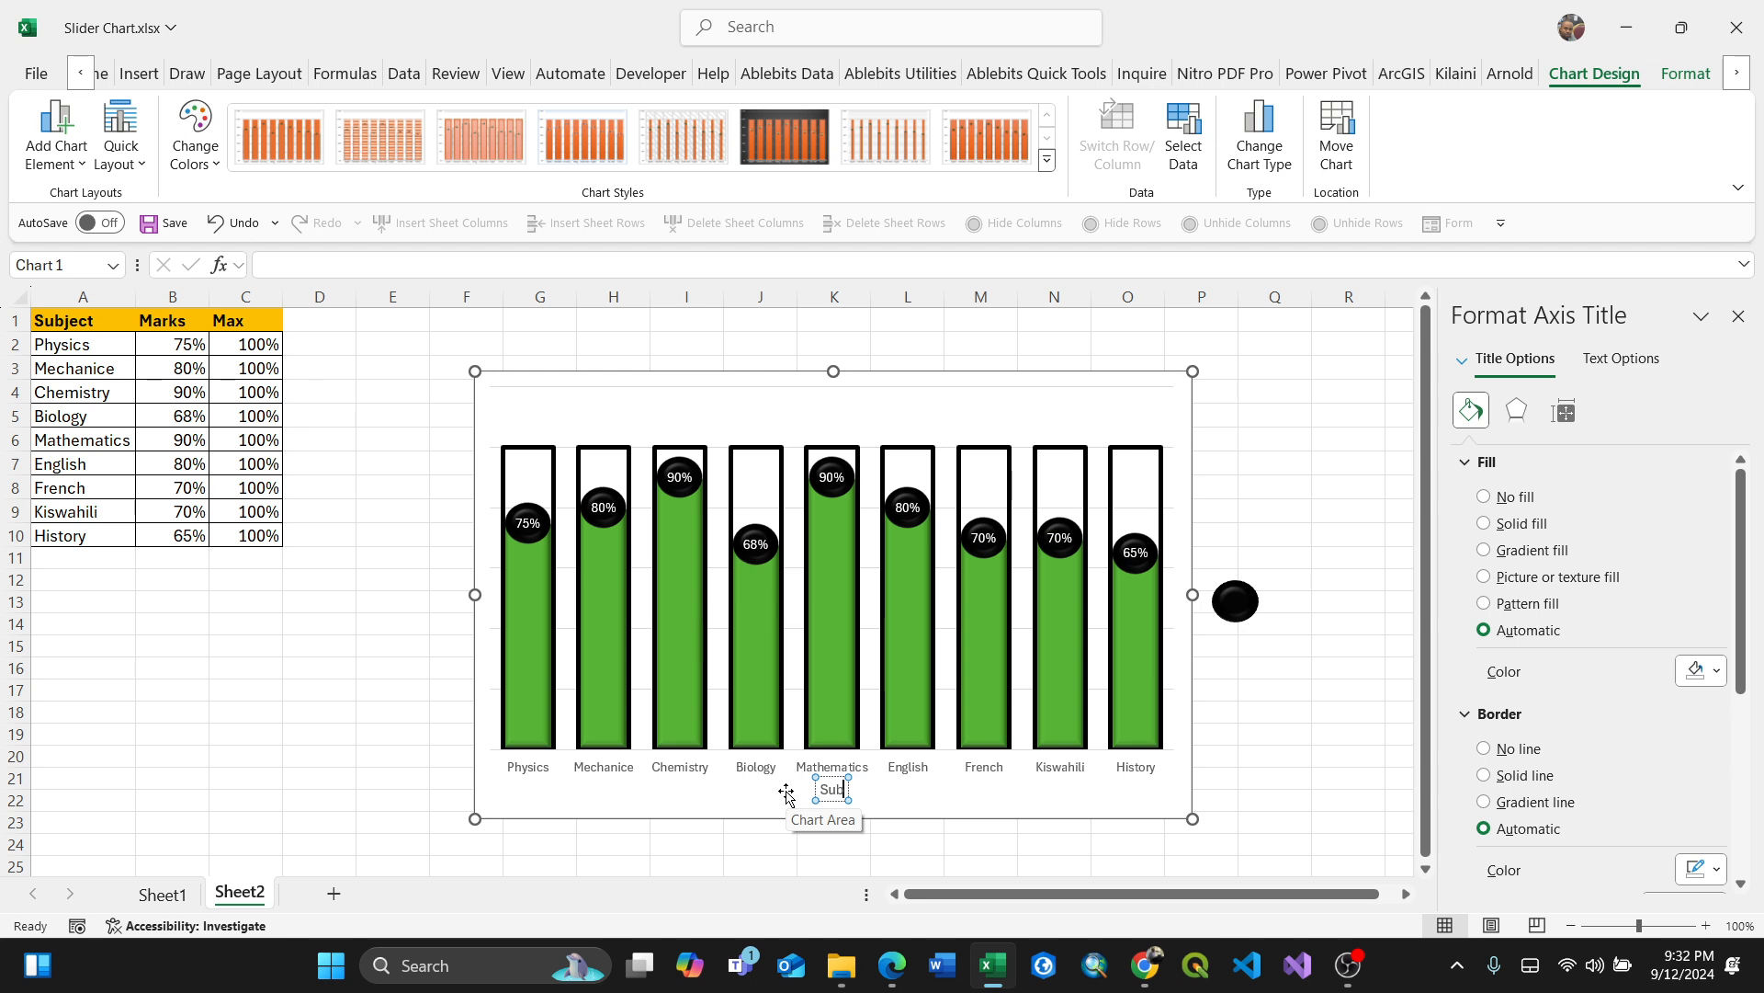
pyautogui.write('jects')
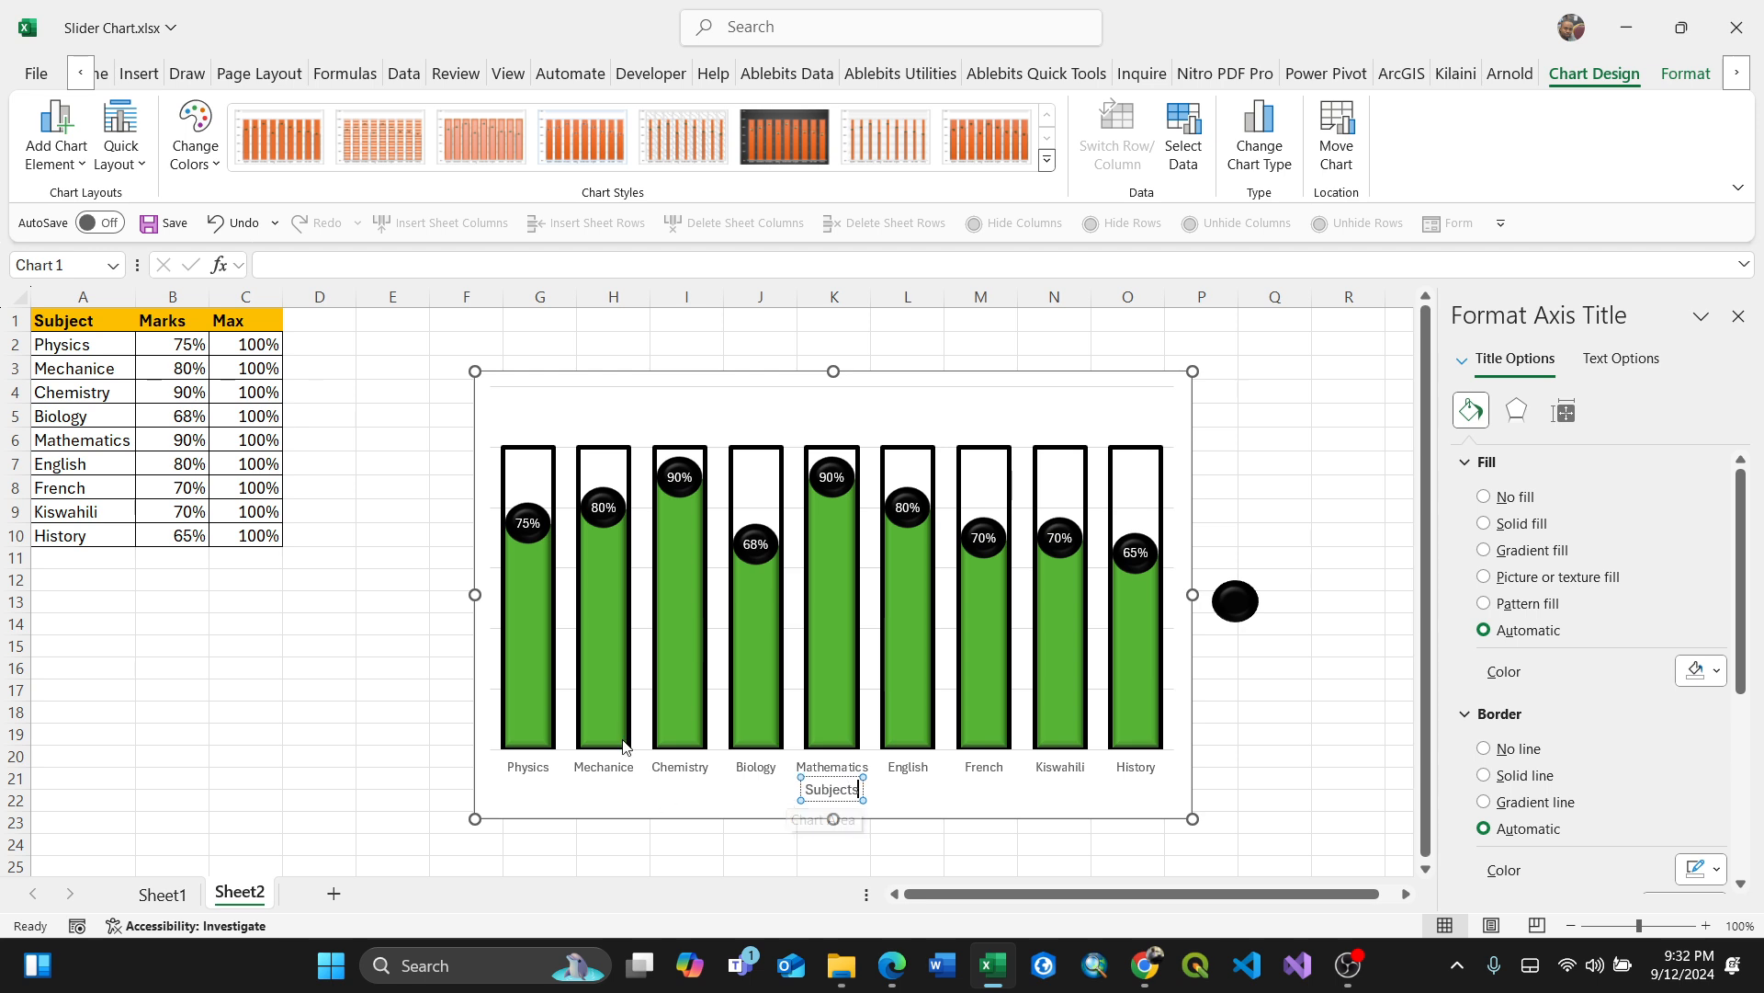
pyautogui.moveTo(864, 787); pyautogui.dragTo(798, 790)
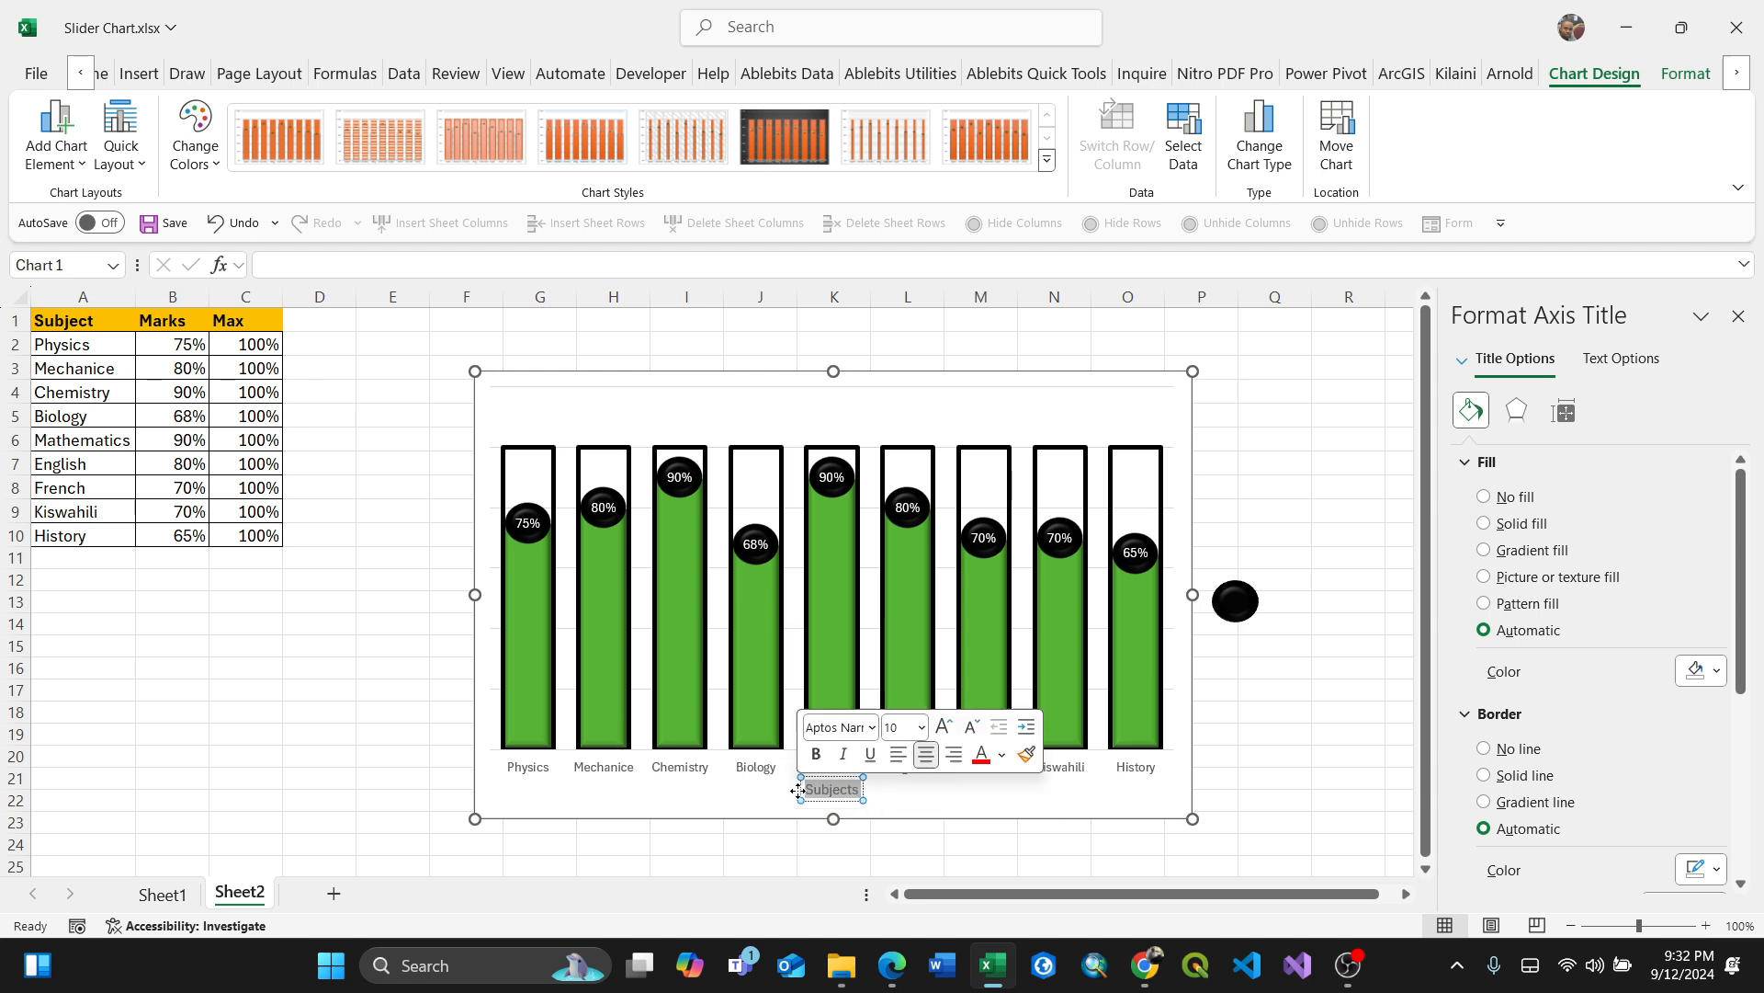
pyautogui.click(994, 801)
# Step: Add a chart title above the chart reading "Bar Slider Chart"
pyautogui.click(81, 167)
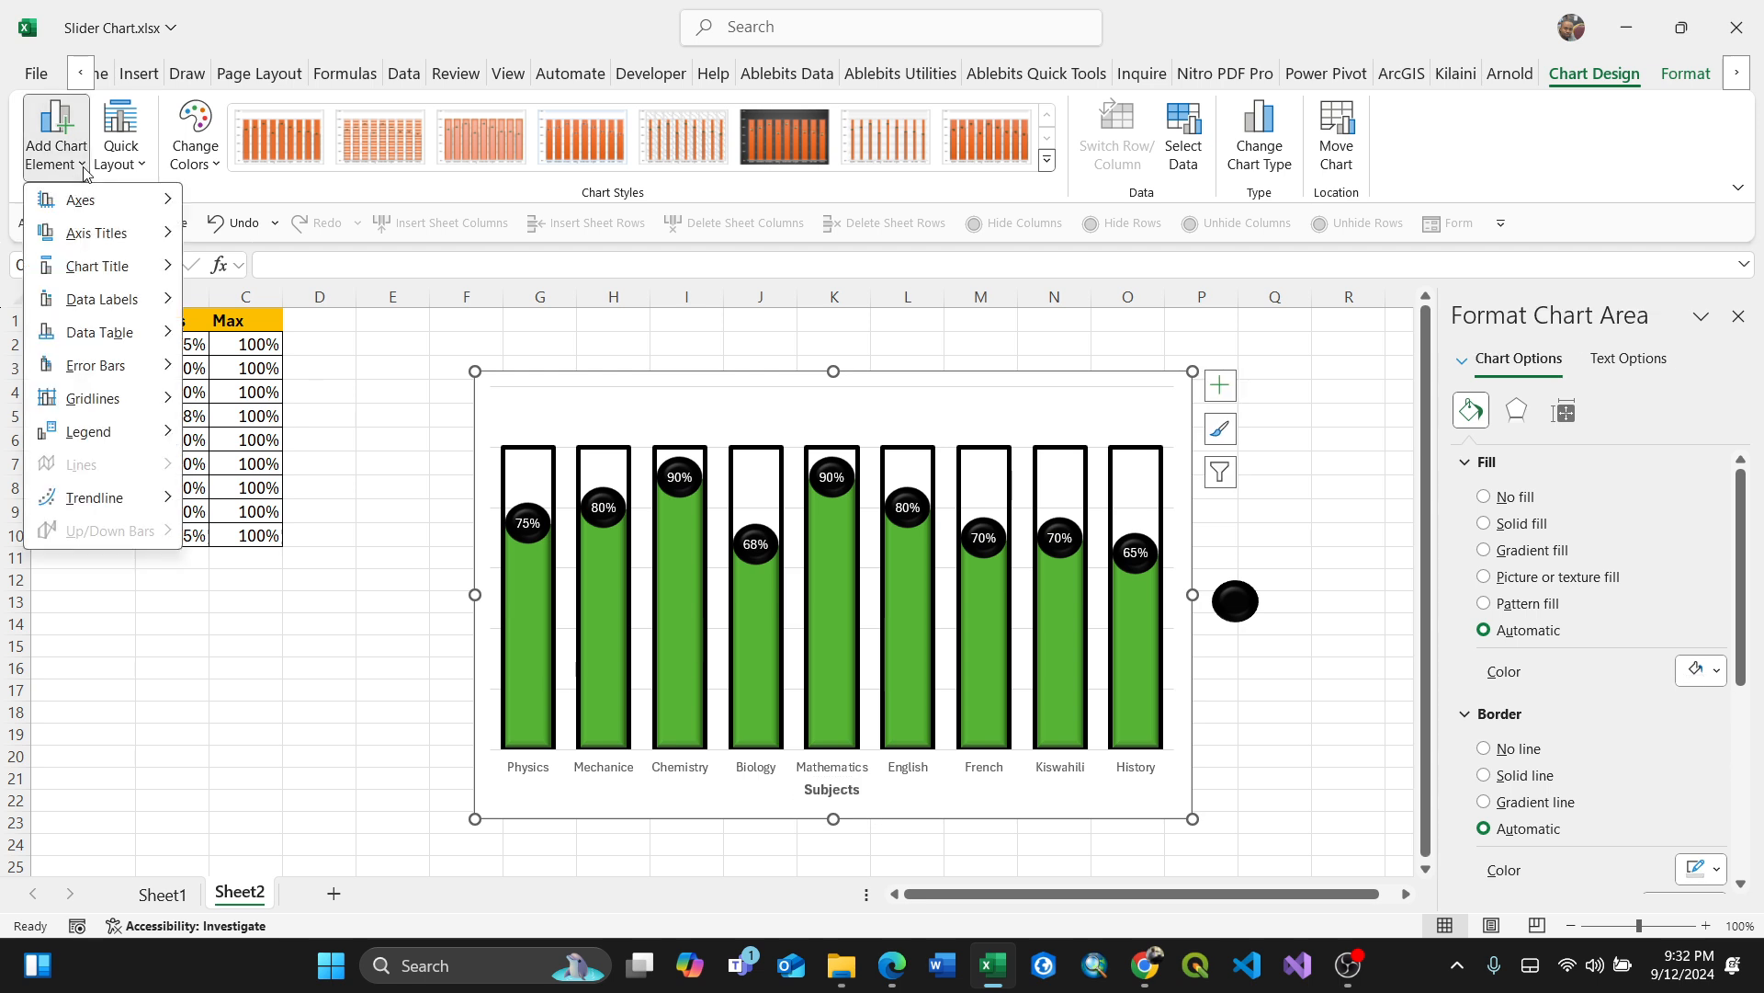
pyautogui.moveTo(160, 239)
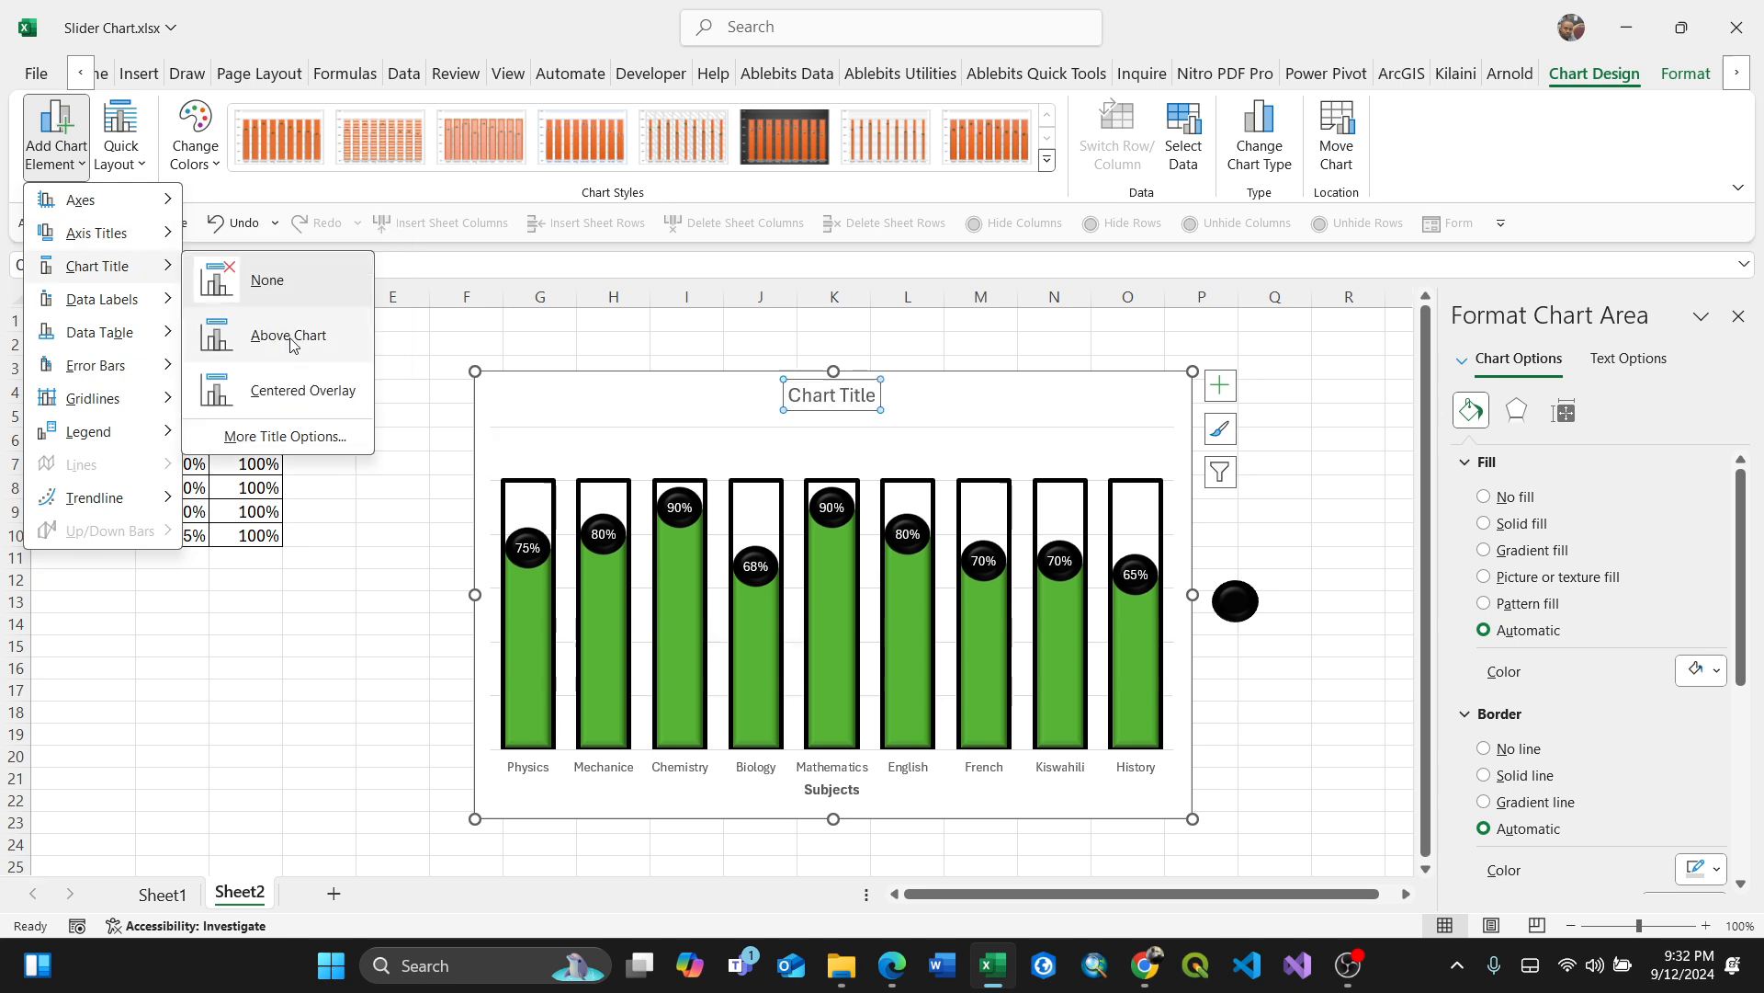
pyautogui.click(292, 343)
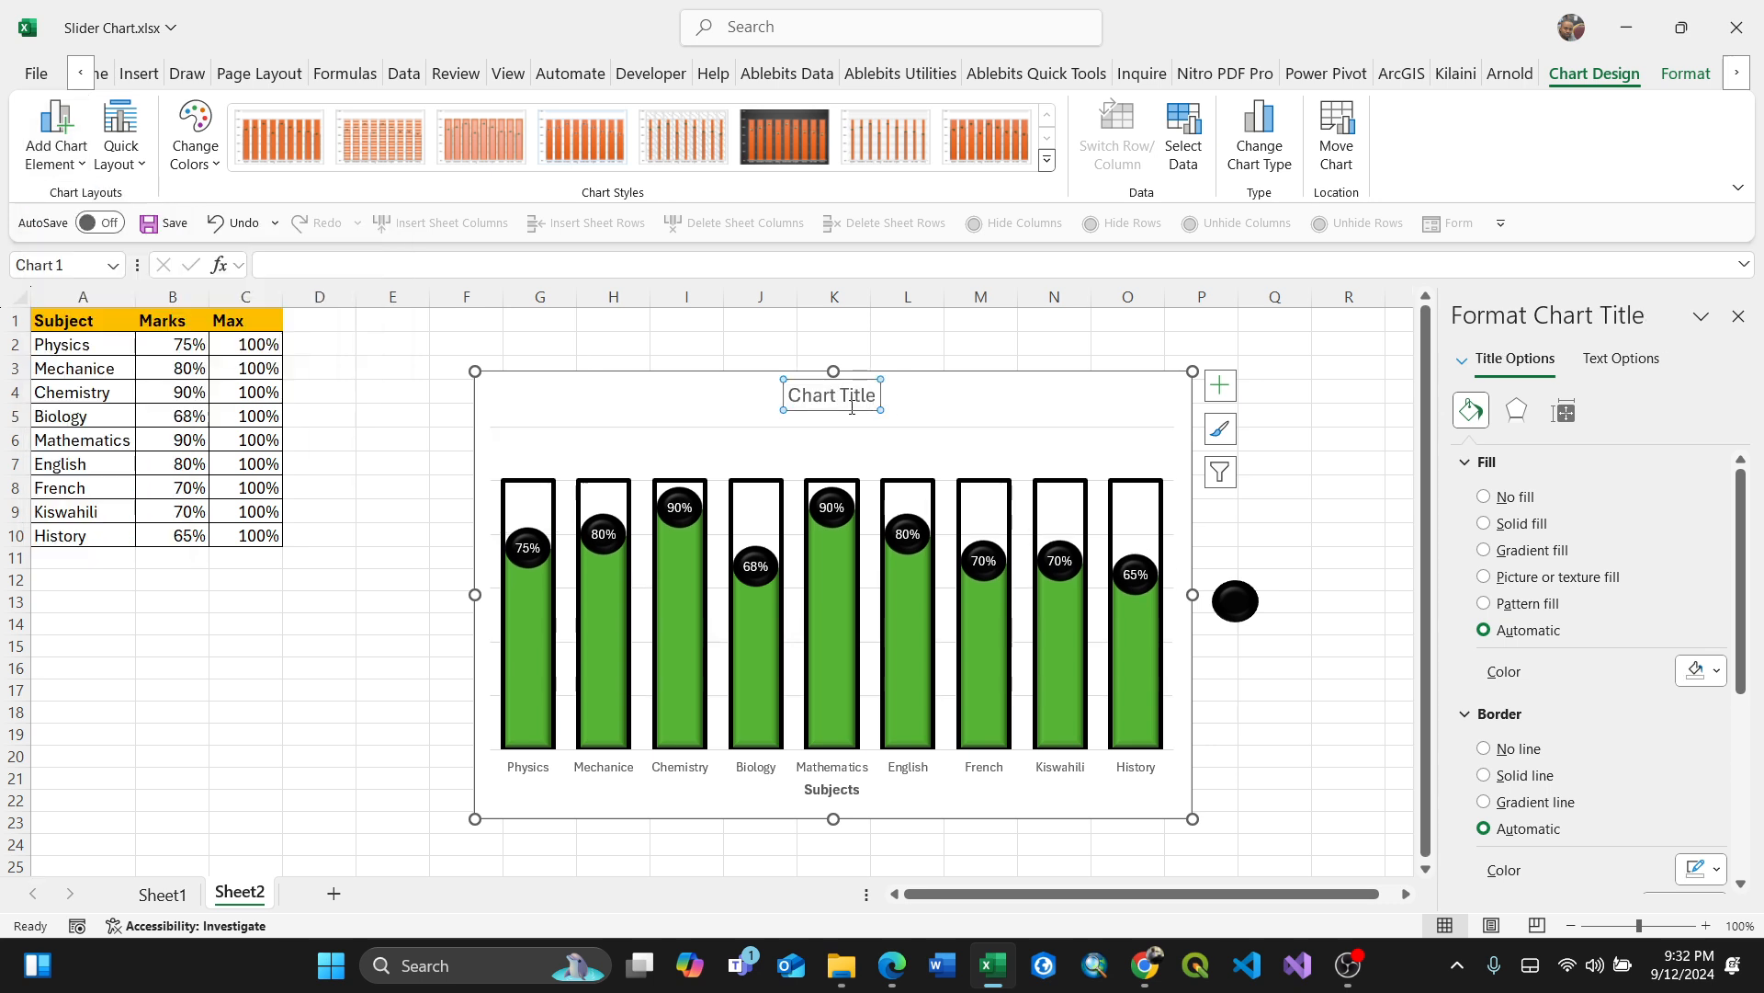
pyautogui.moveTo(878, 394); pyautogui.dragTo(776, 393)
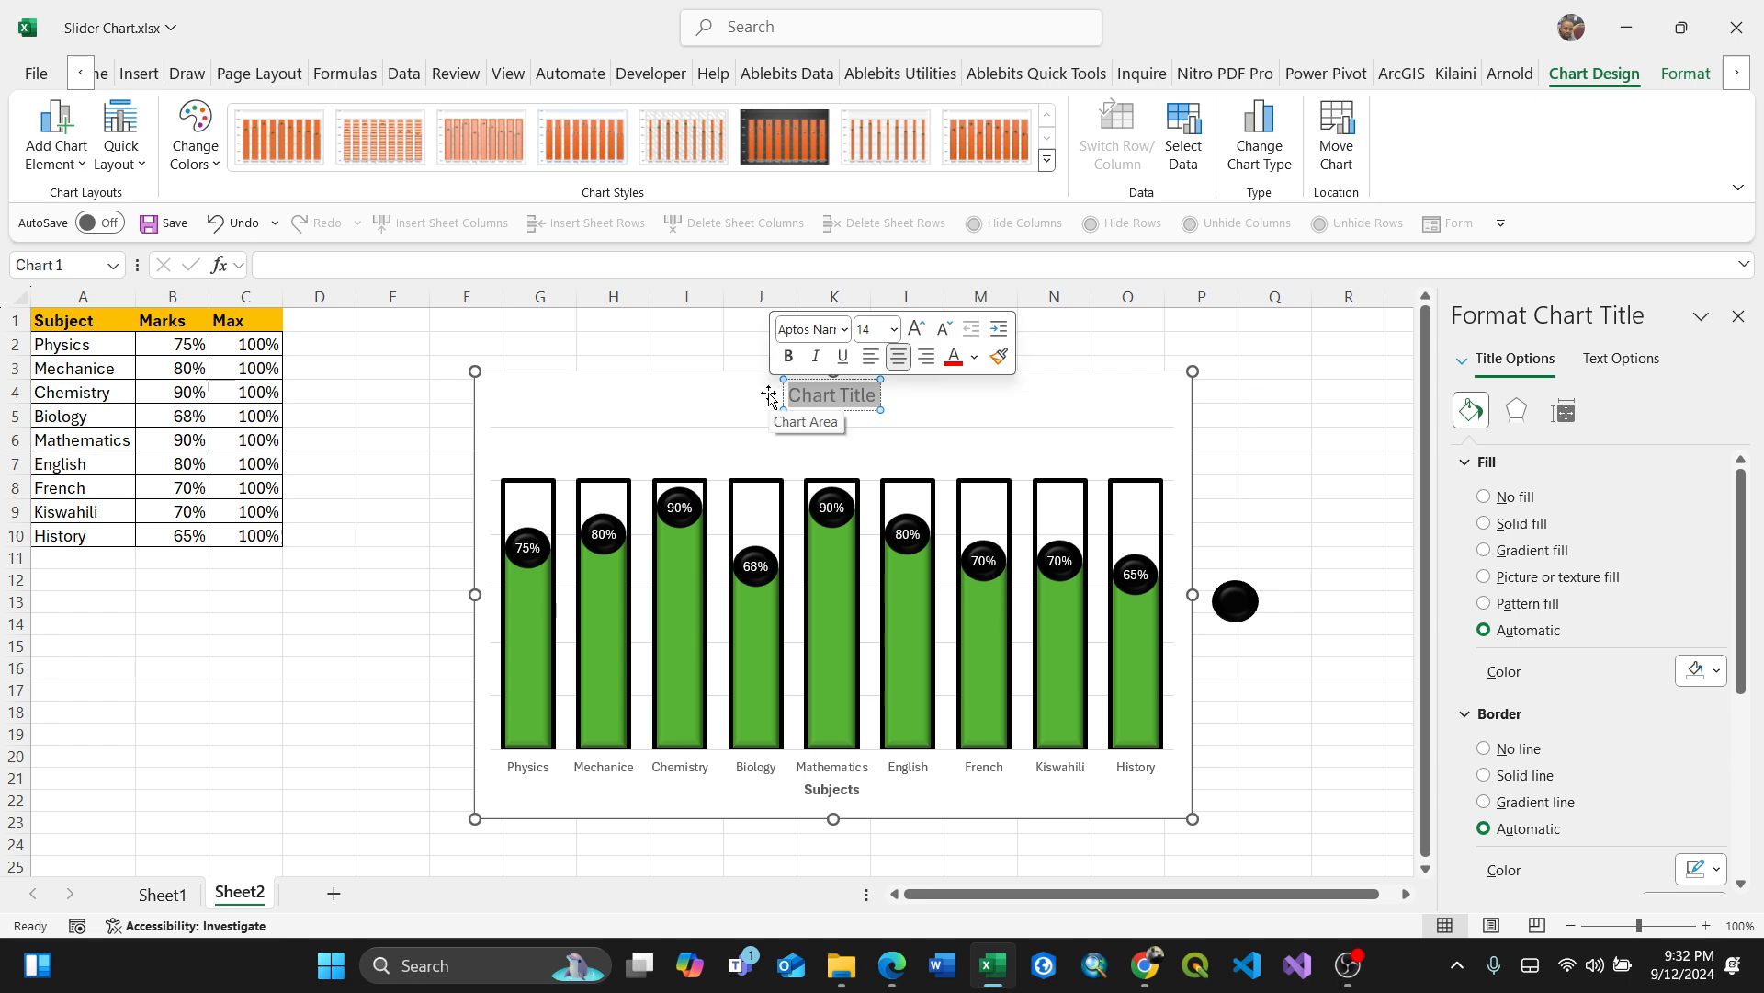
pyautogui.write('Bar')
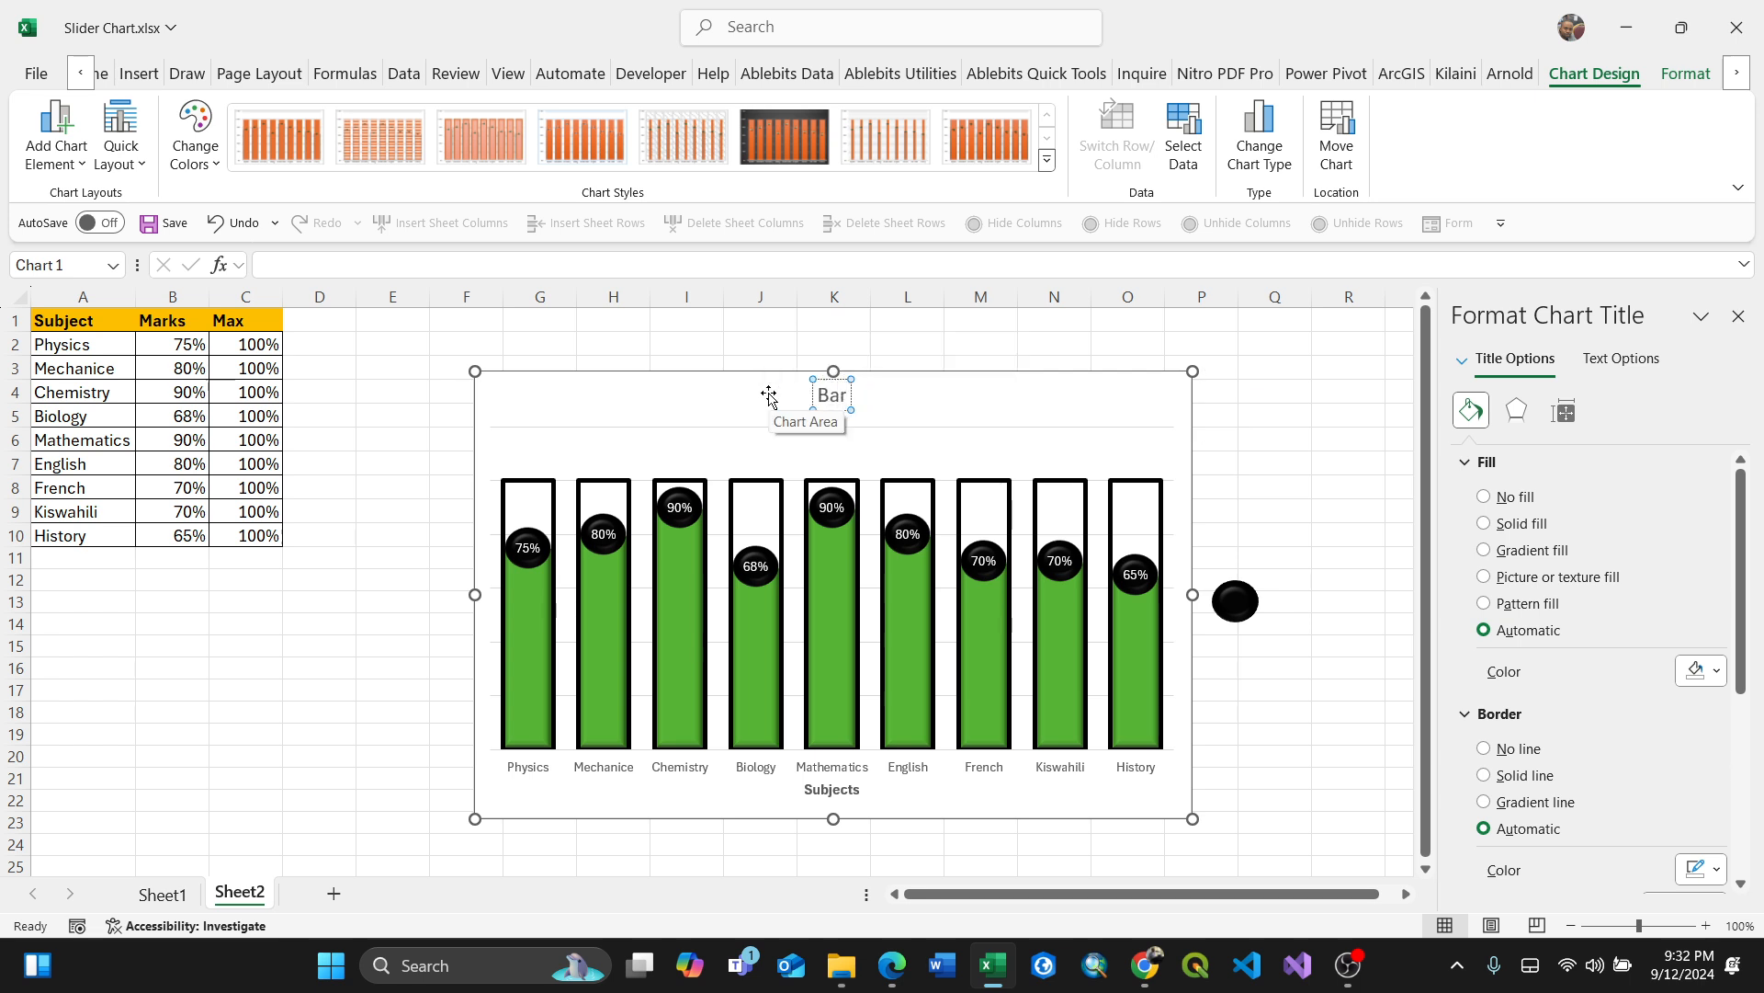
pyautogui.write(' Slider Char')
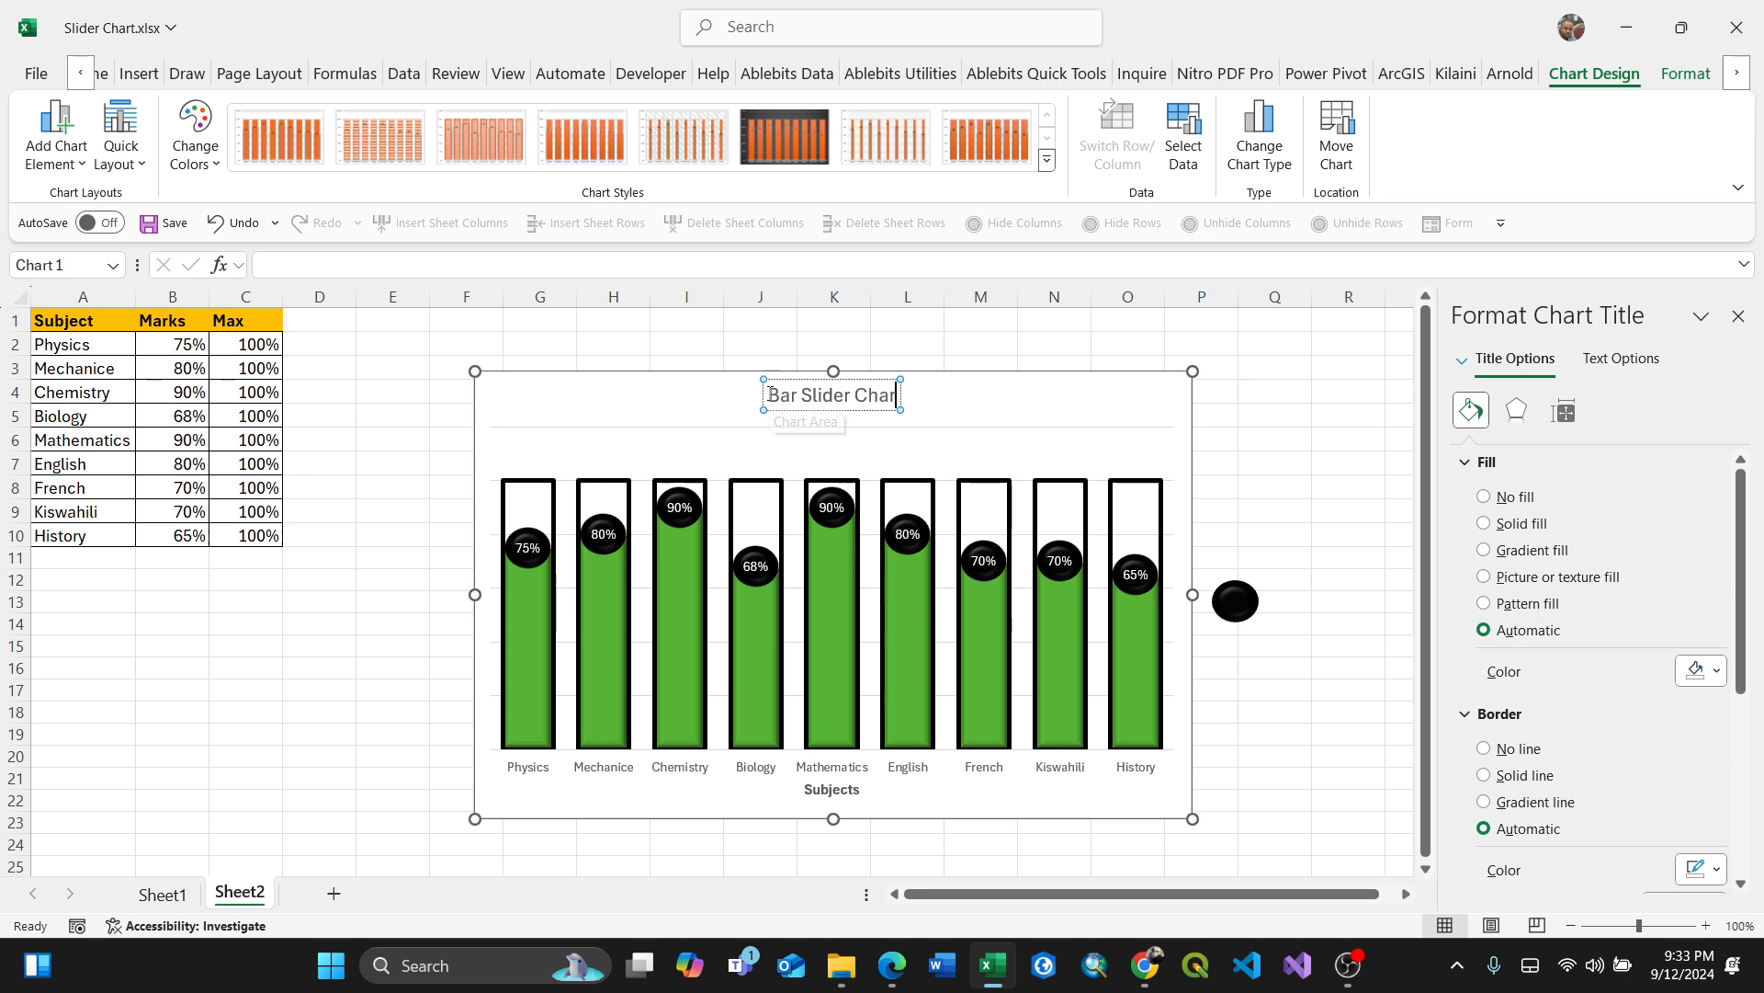
pyautogui.write('t')
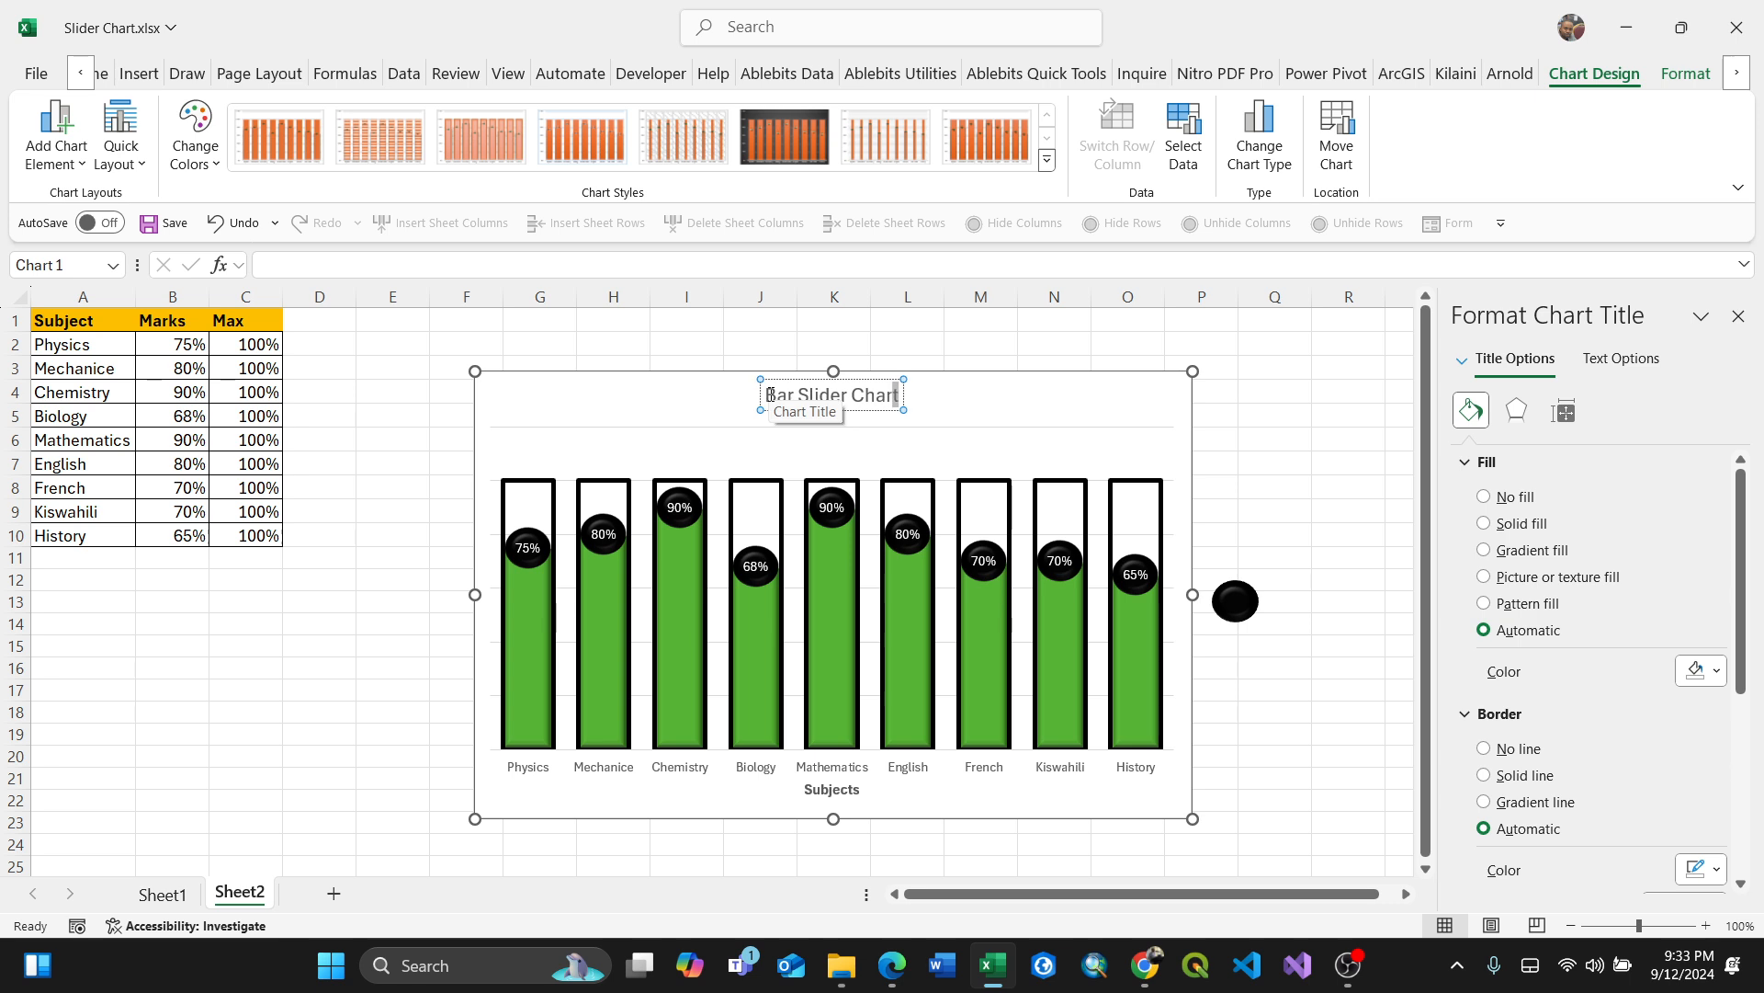
# Step: Make the whole chart title text bold
pyautogui.hotkey('ctrl', 'shift', 'Left')
pyautogui.hotkey('ctrl', 'shift', 'Left')
pyautogui.hotkey('ctrl', 'shift', 'Left')
pyautogui.hotkey('ctrl', 'b')
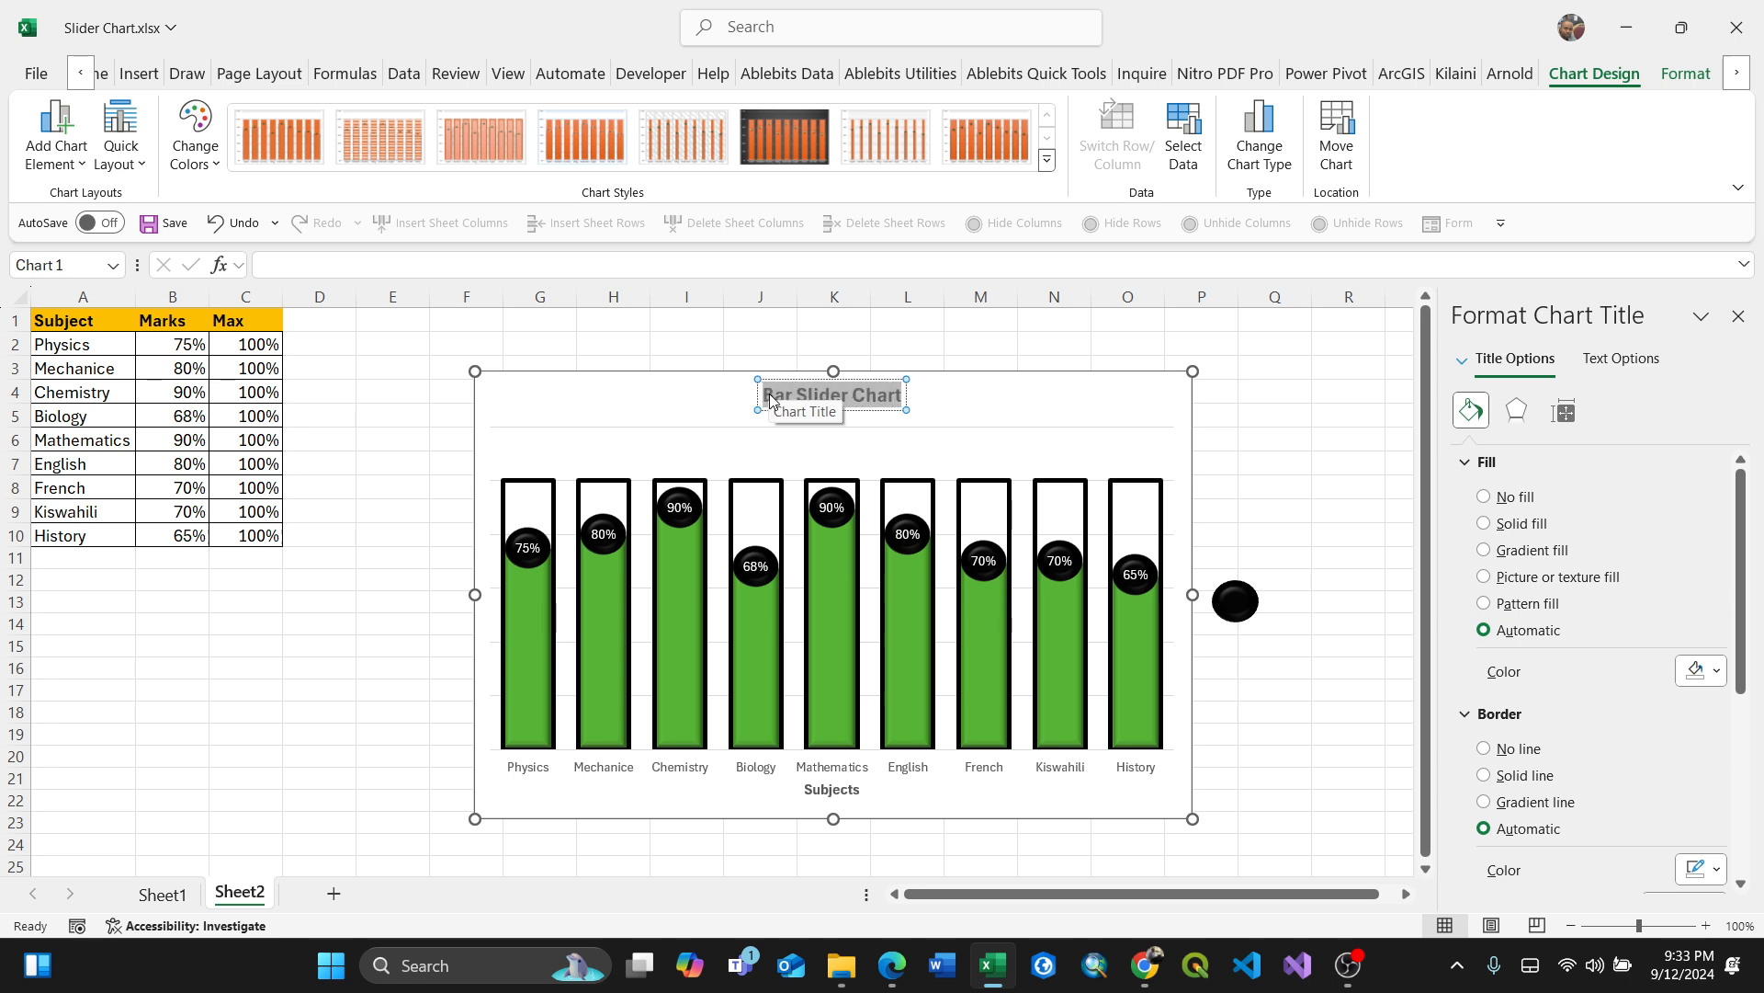
pyautogui.click(905, 407)
pyautogui.click(905, 407)
pyautogui.click(944, 414)
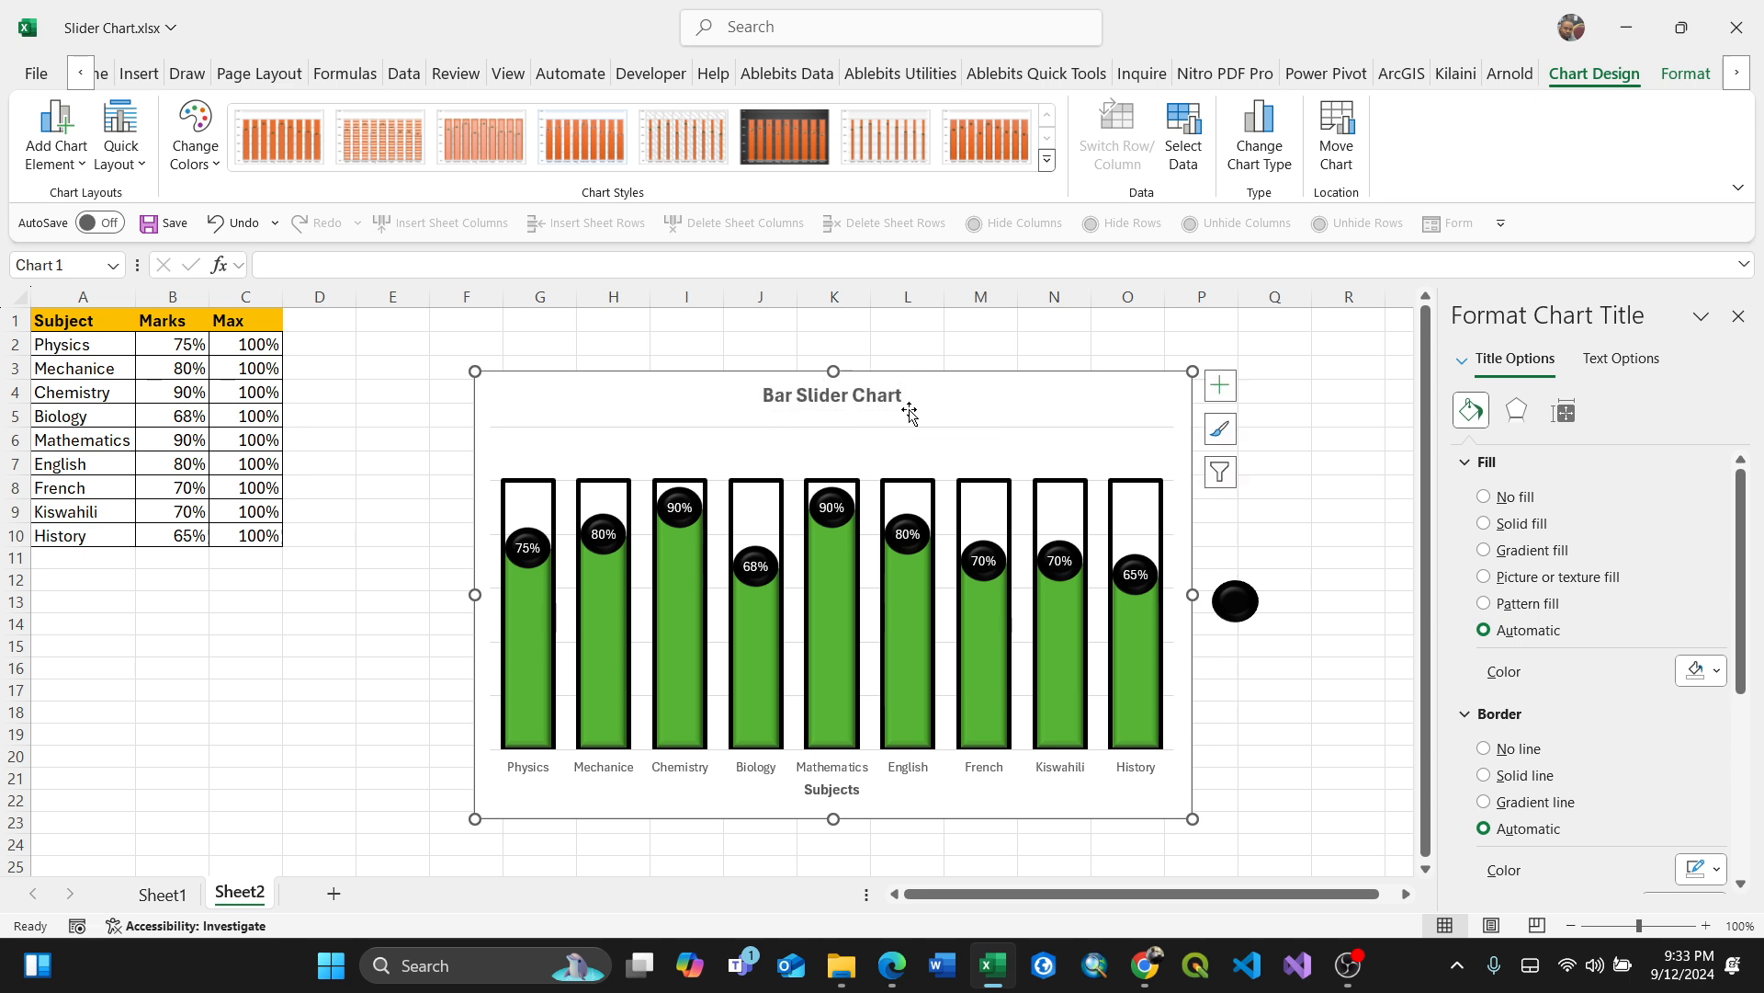
pyautogui.click(902, 406)
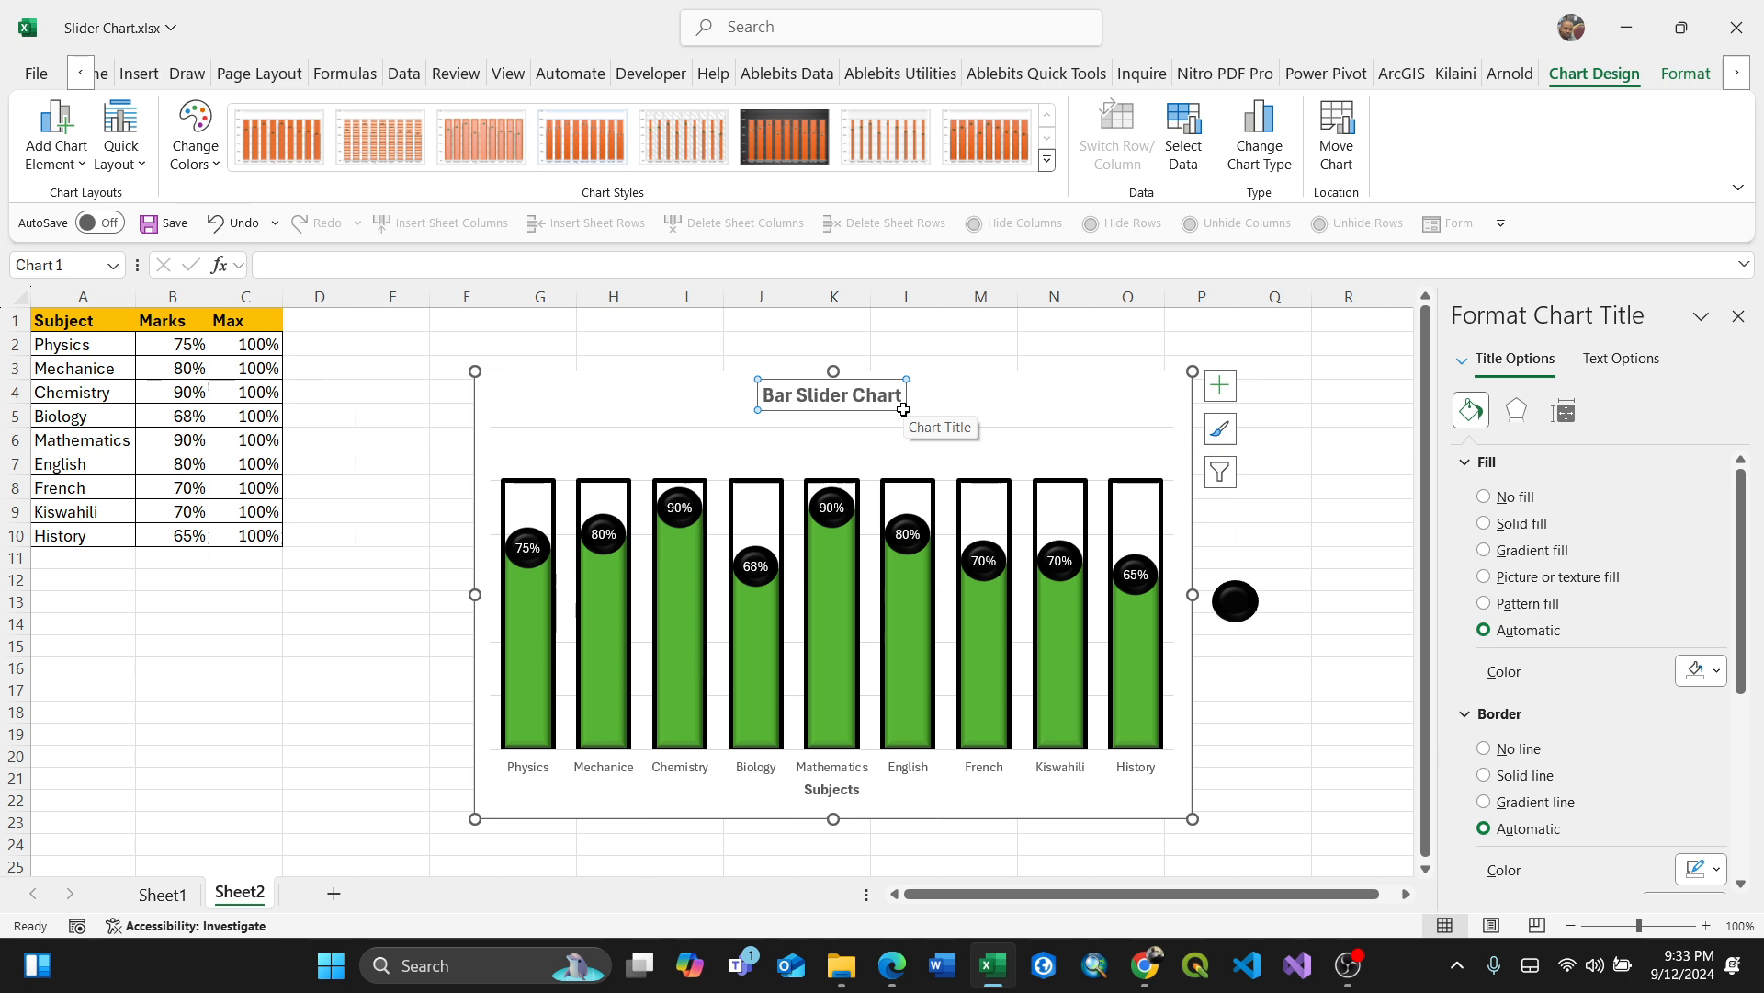
pyautogui.click(1127, 440)
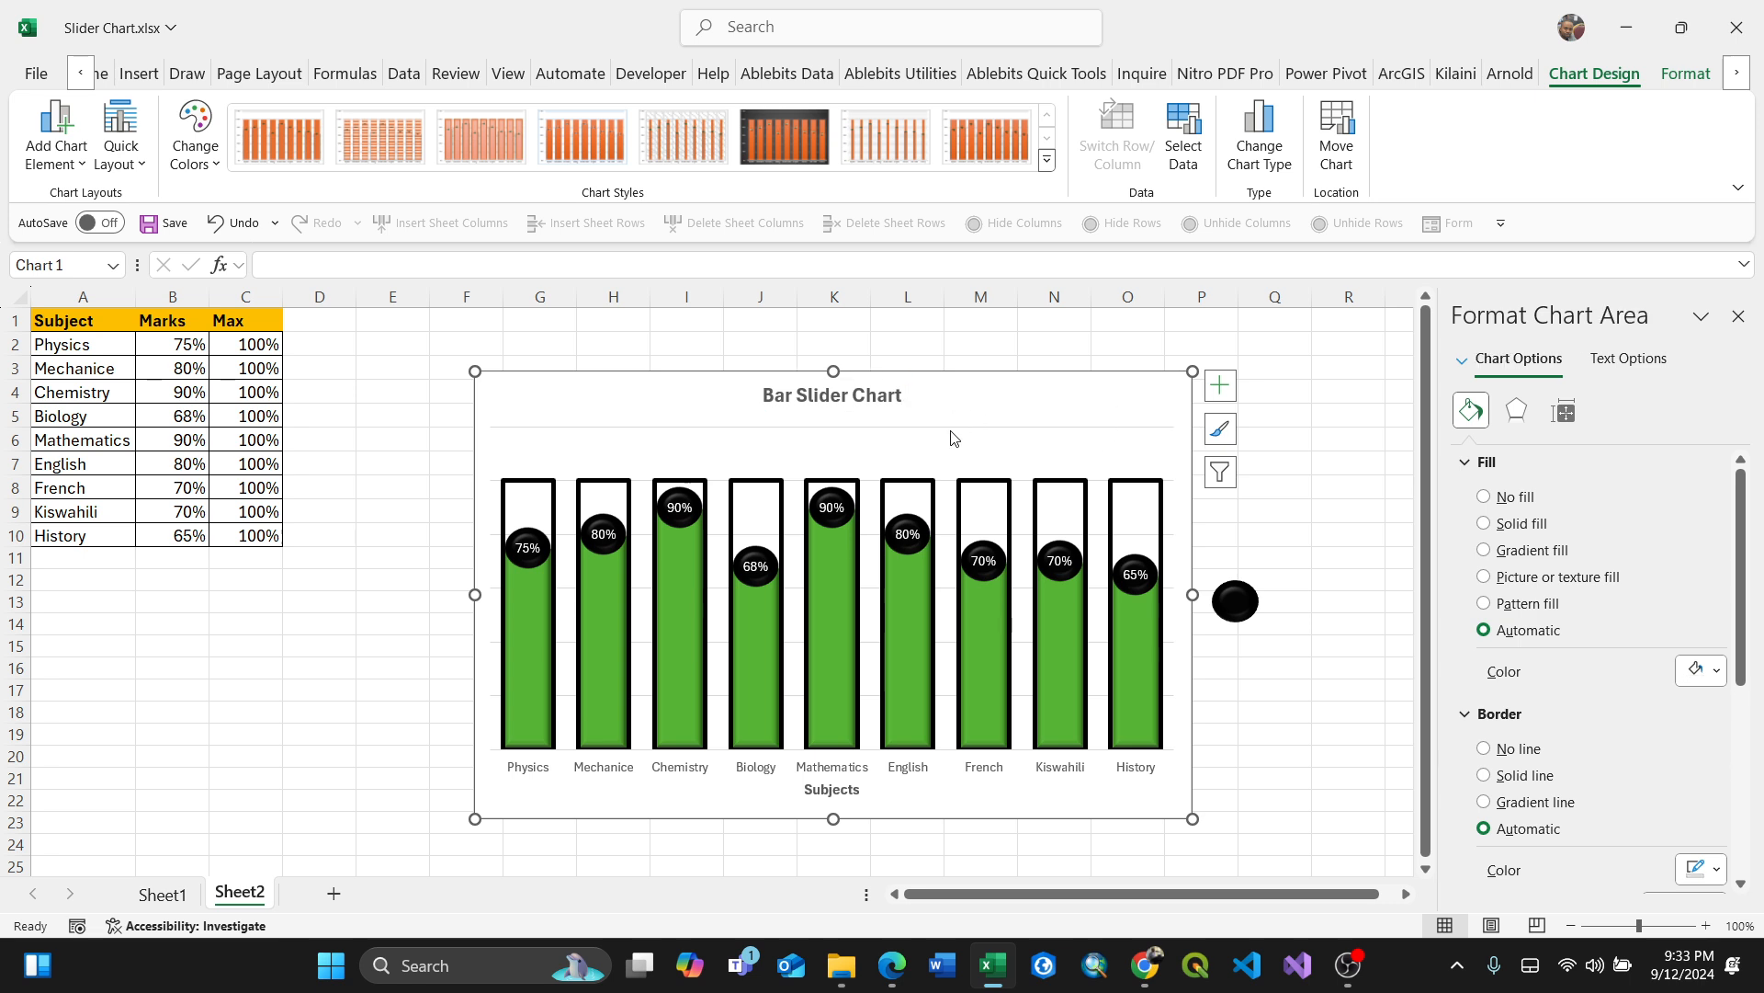
# Step: Underline the chart title text
pyautogui.click(891, 397)
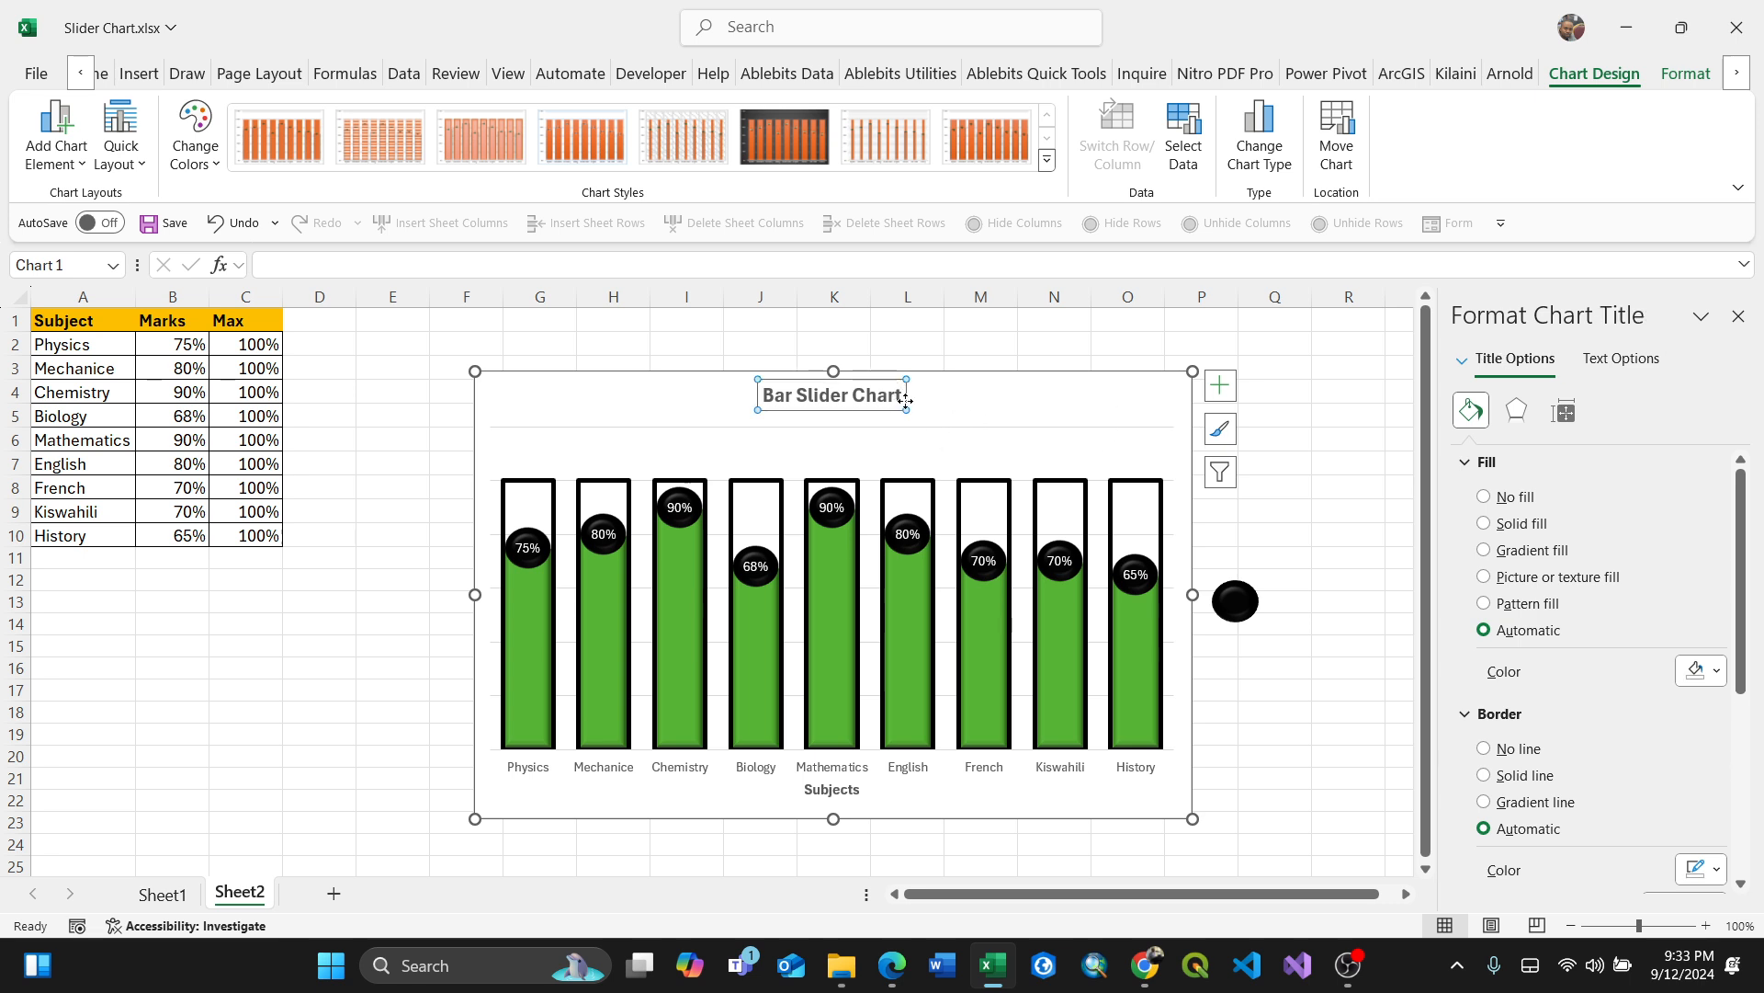
pyautogui.moveTo(904, 401); pyautogui.dragTo(742, 395)
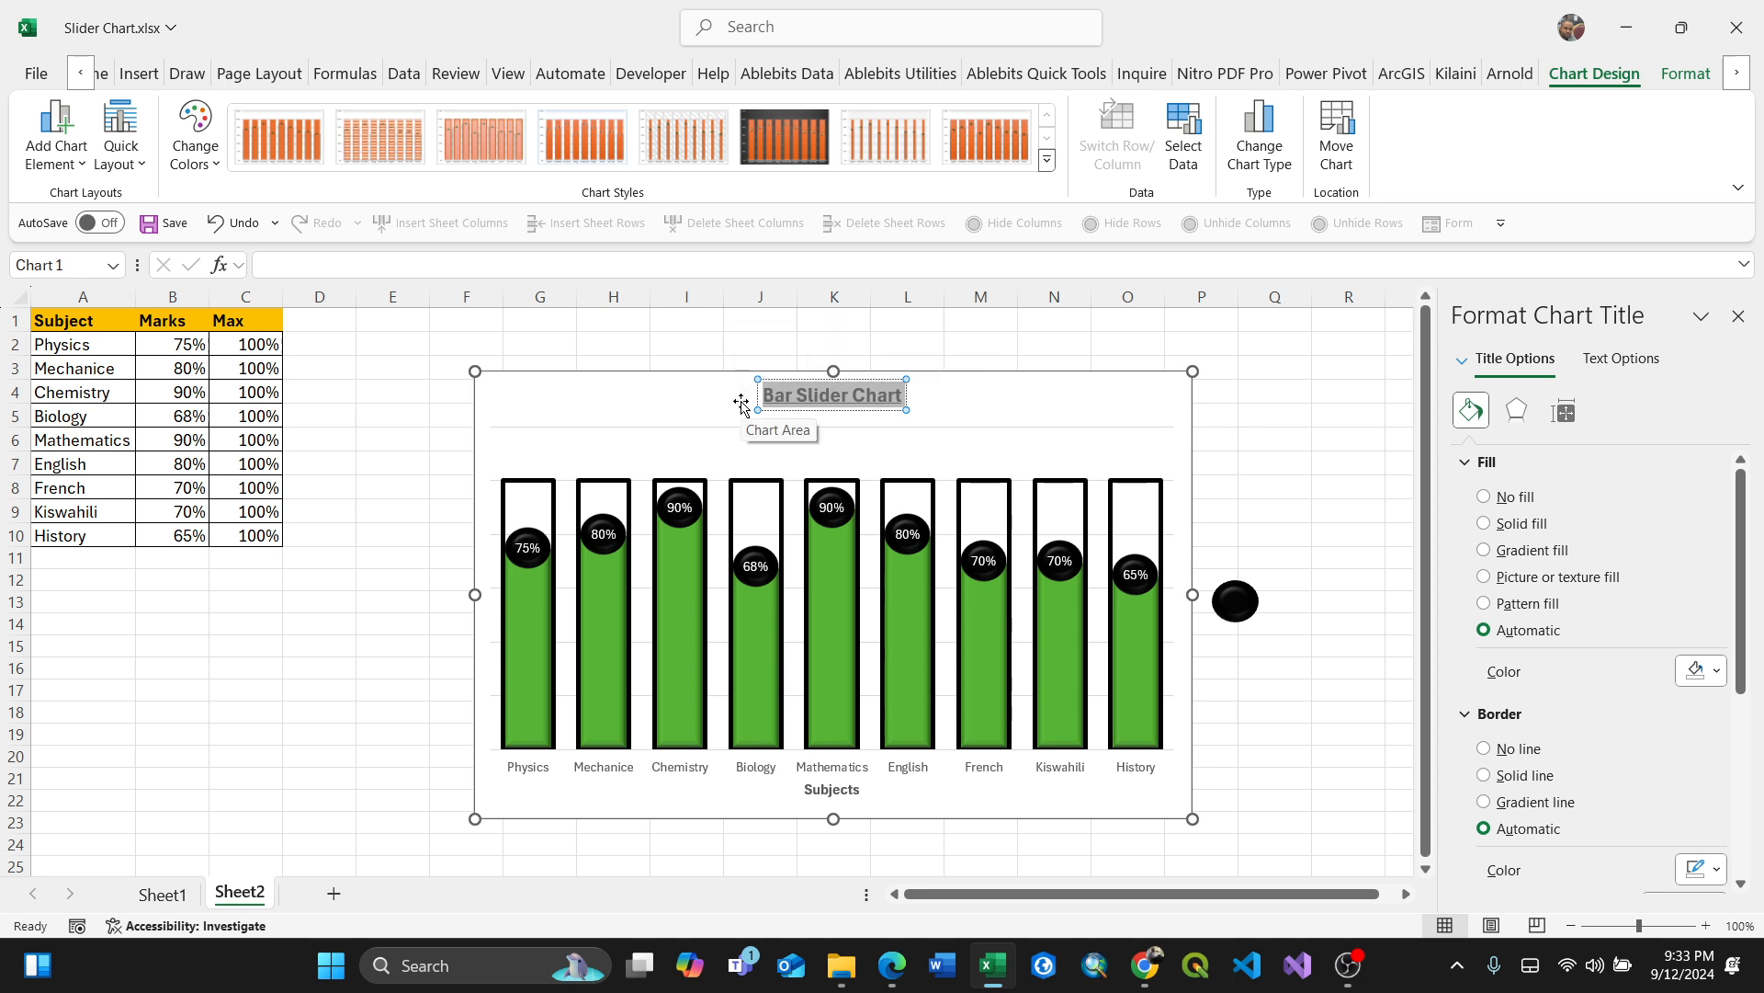
pyautogui.click(955, 414)
# Step: Enlarge the chart by extending its lower-right corner outward
pyautogui.click(1181, 827)
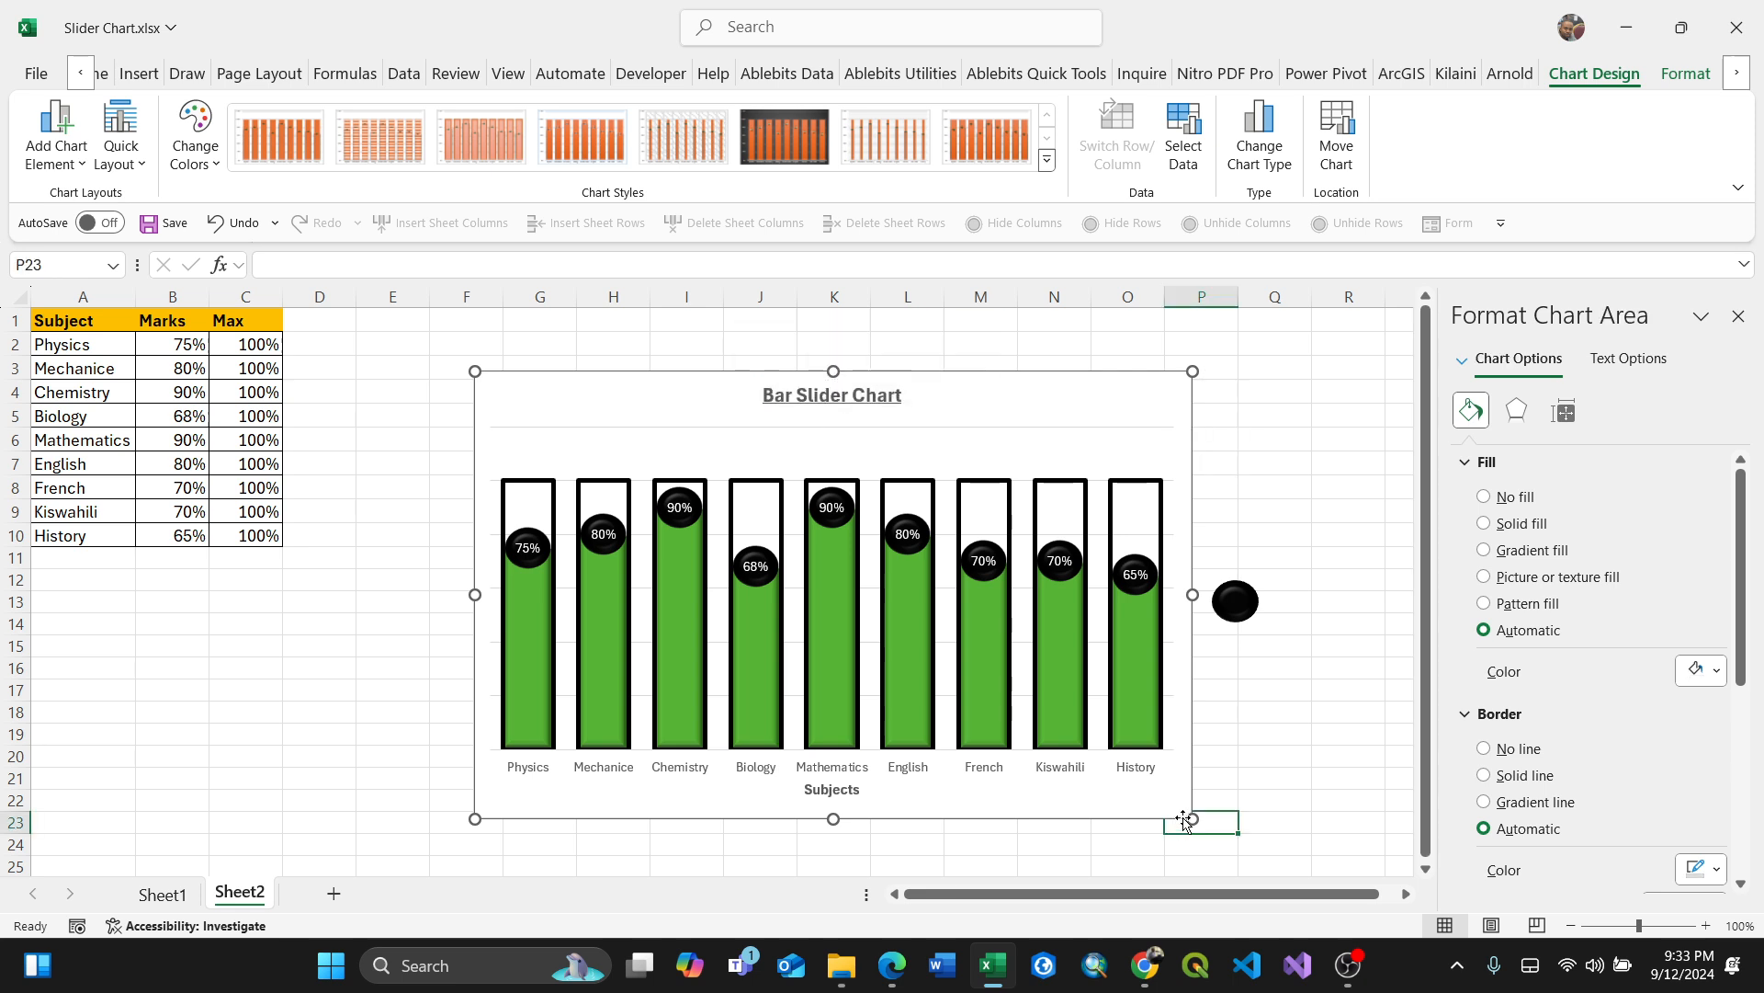
pyautogui.click(1182, 802)
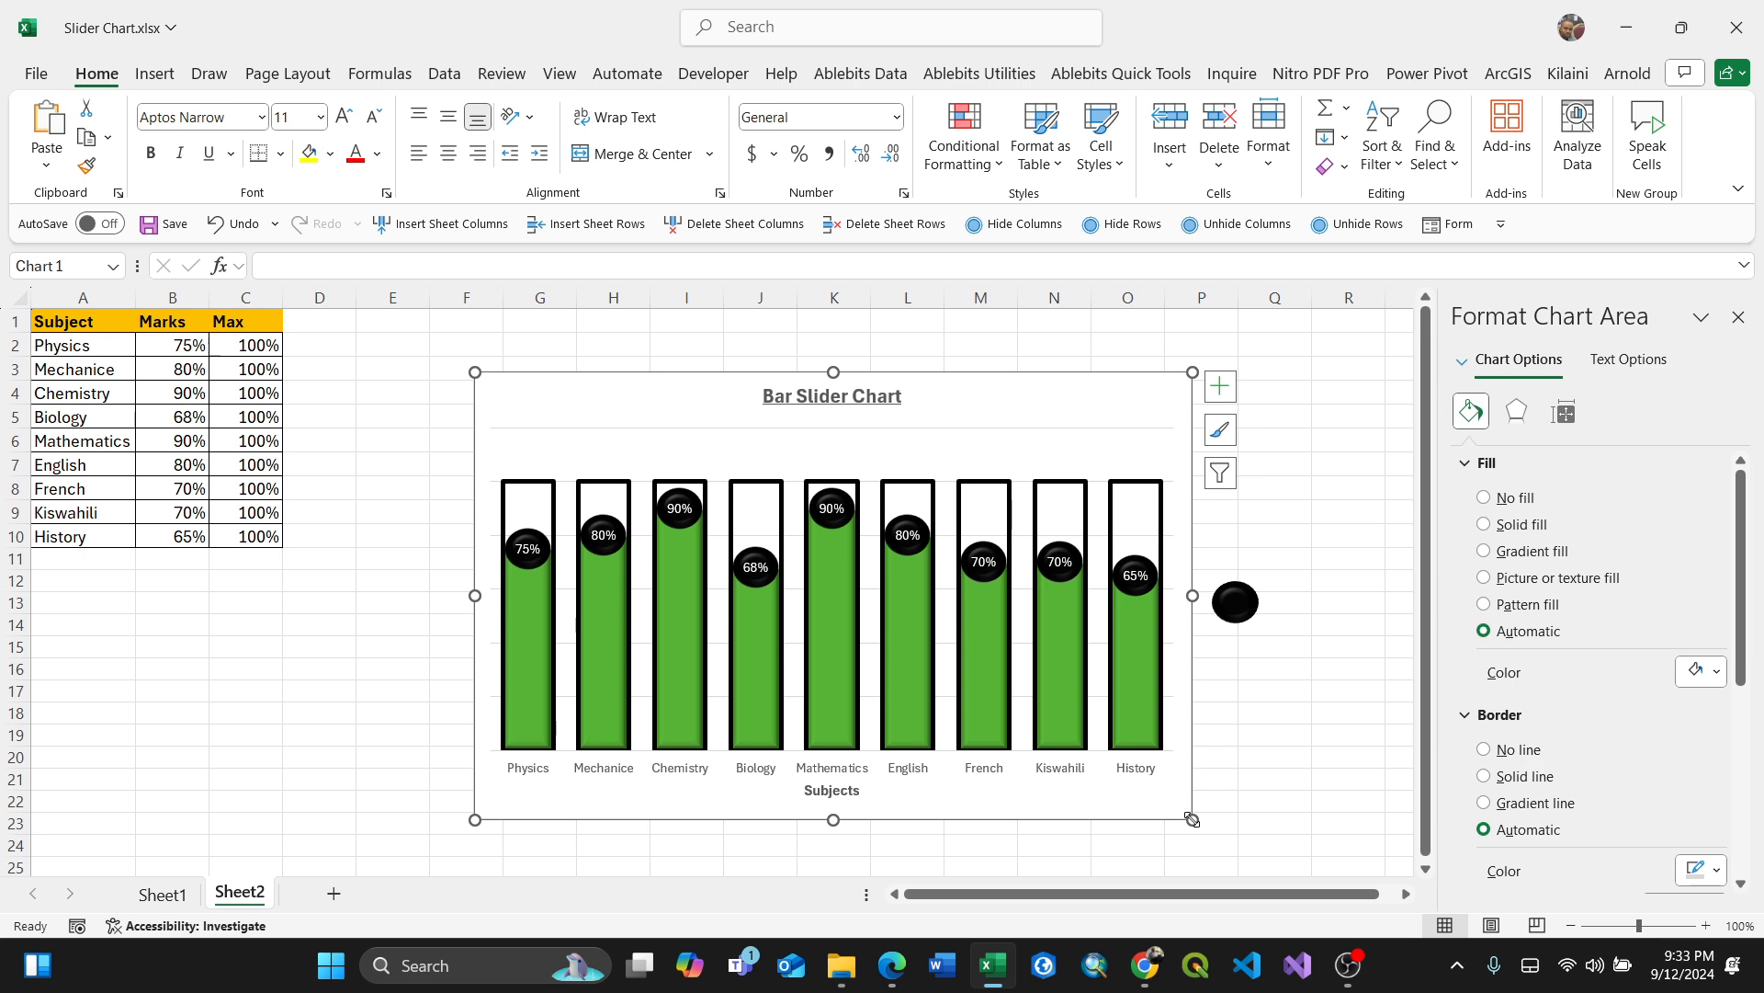
pyautogui.moveTo(1193, 819); pyautogui.dragTo(1271, 835)
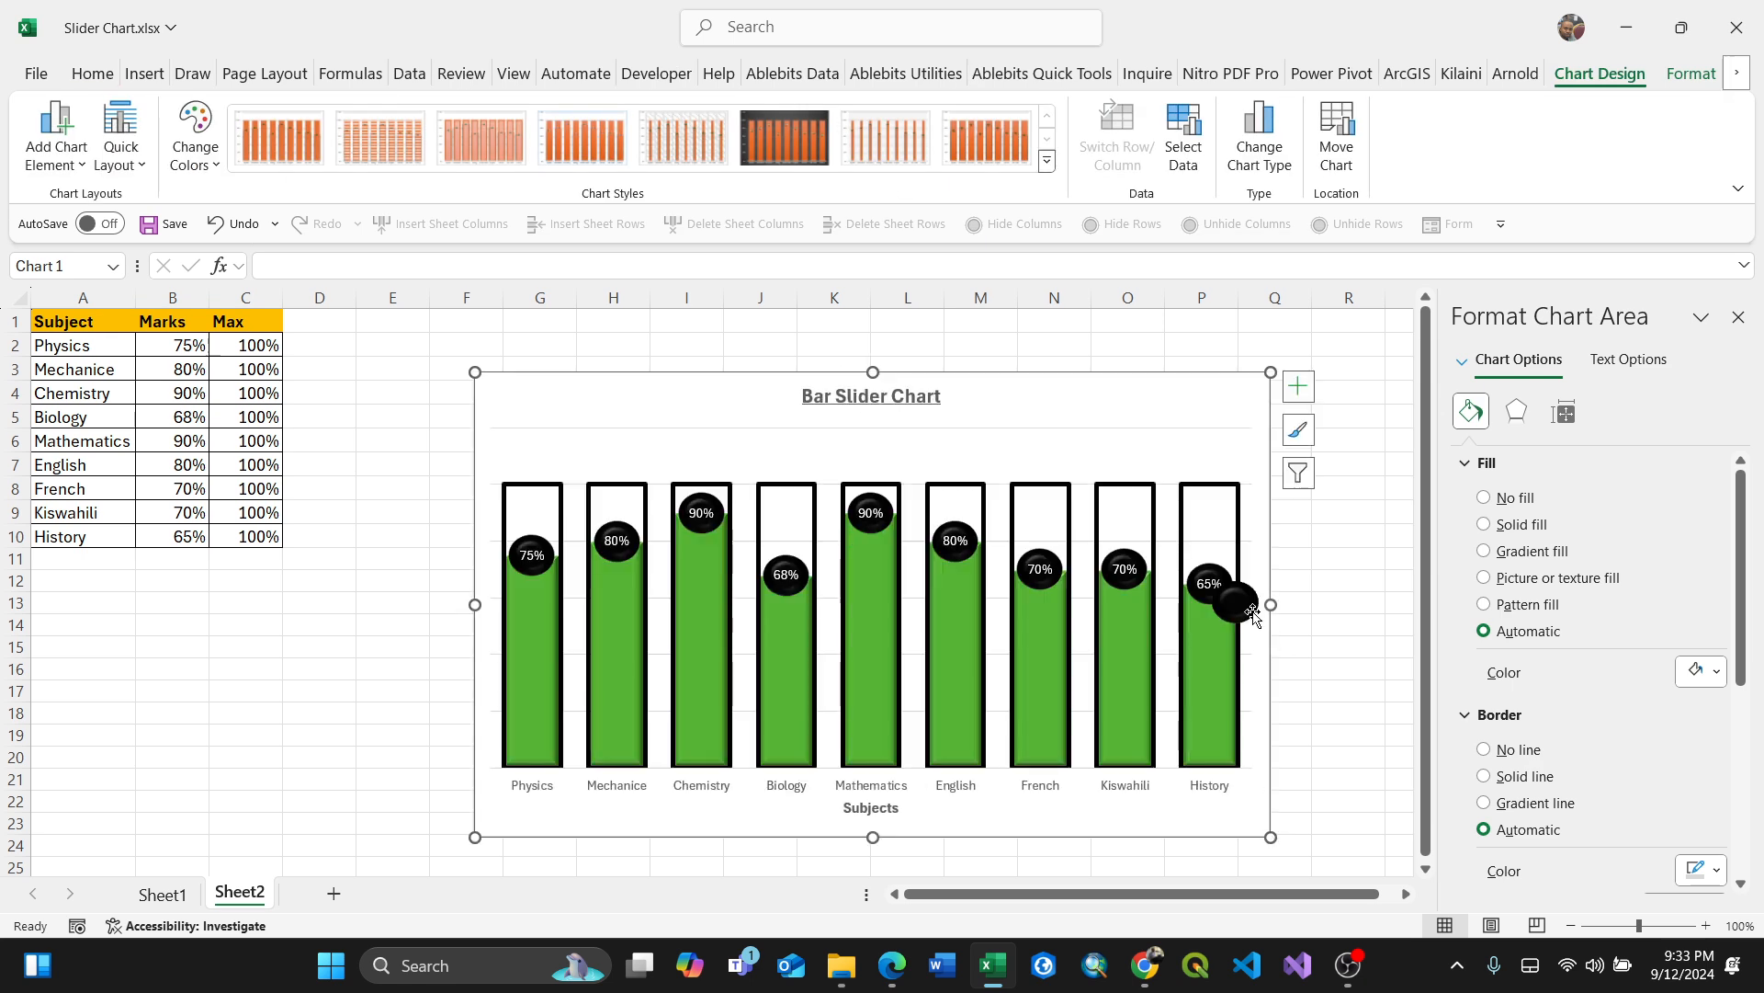
# Step: Delete the stray black circle shape beside the chart
pyautogui.click(1241, 607)
pyautogui.press('Delete')
pyautogui.click(1334, 664)
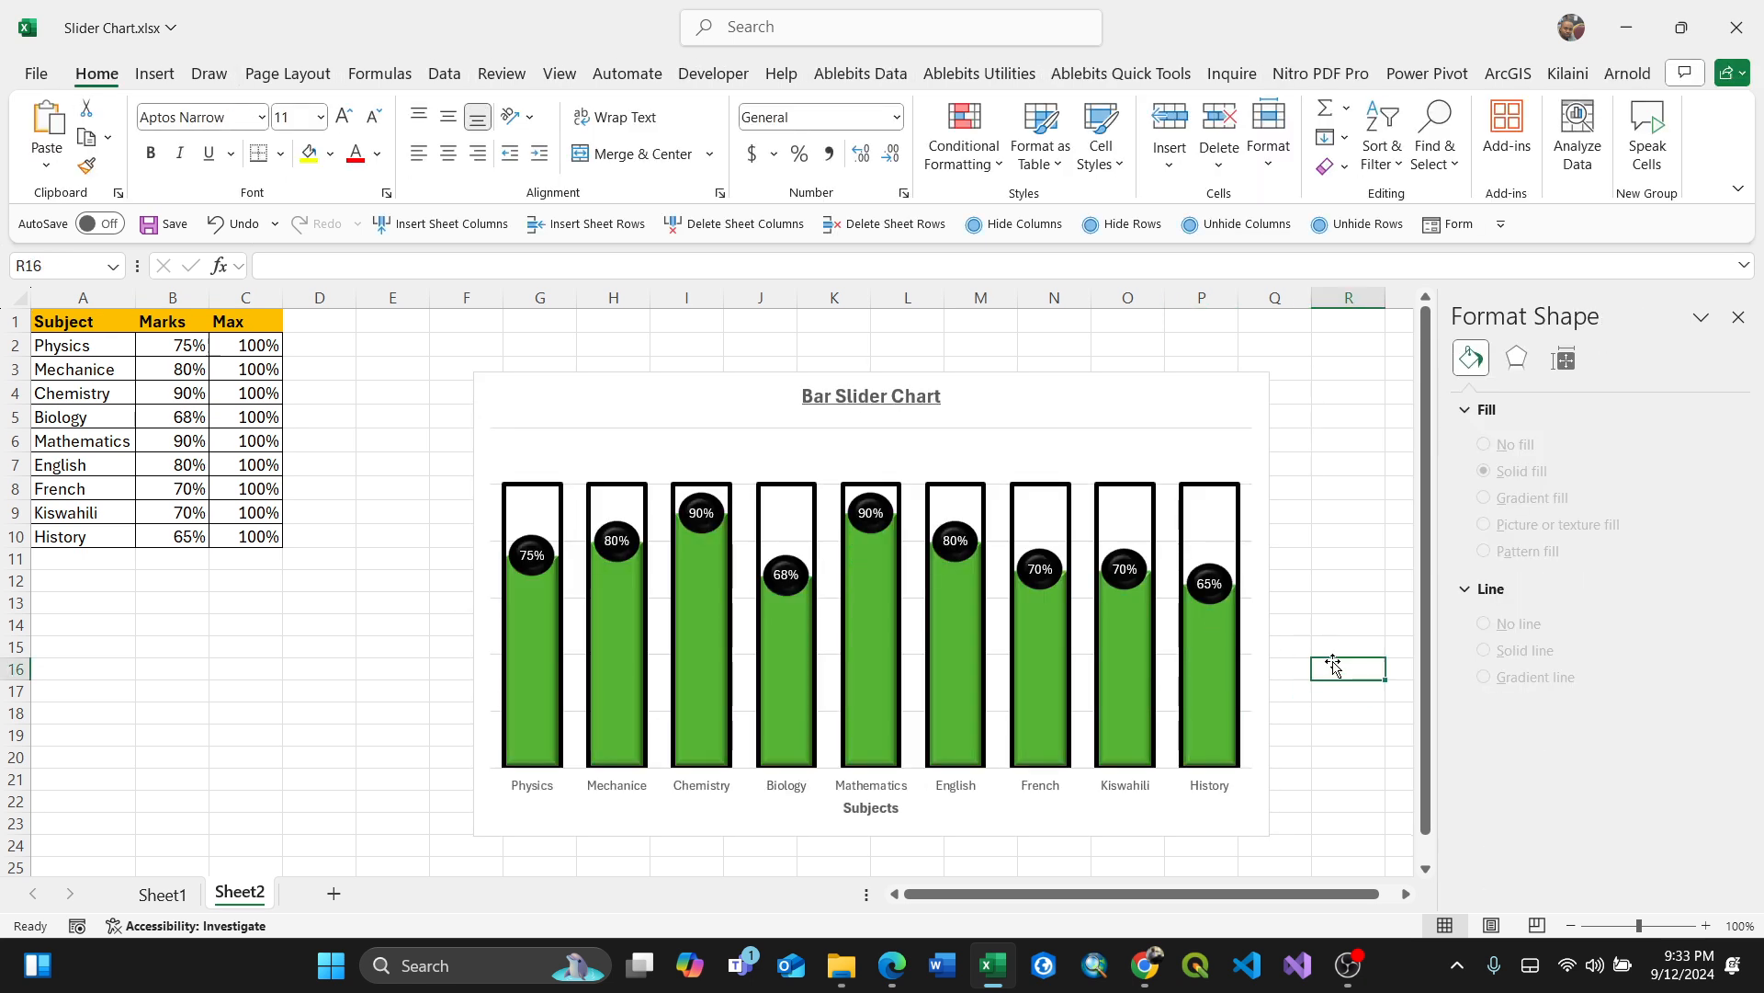
pyautogui.click(1342, 757)
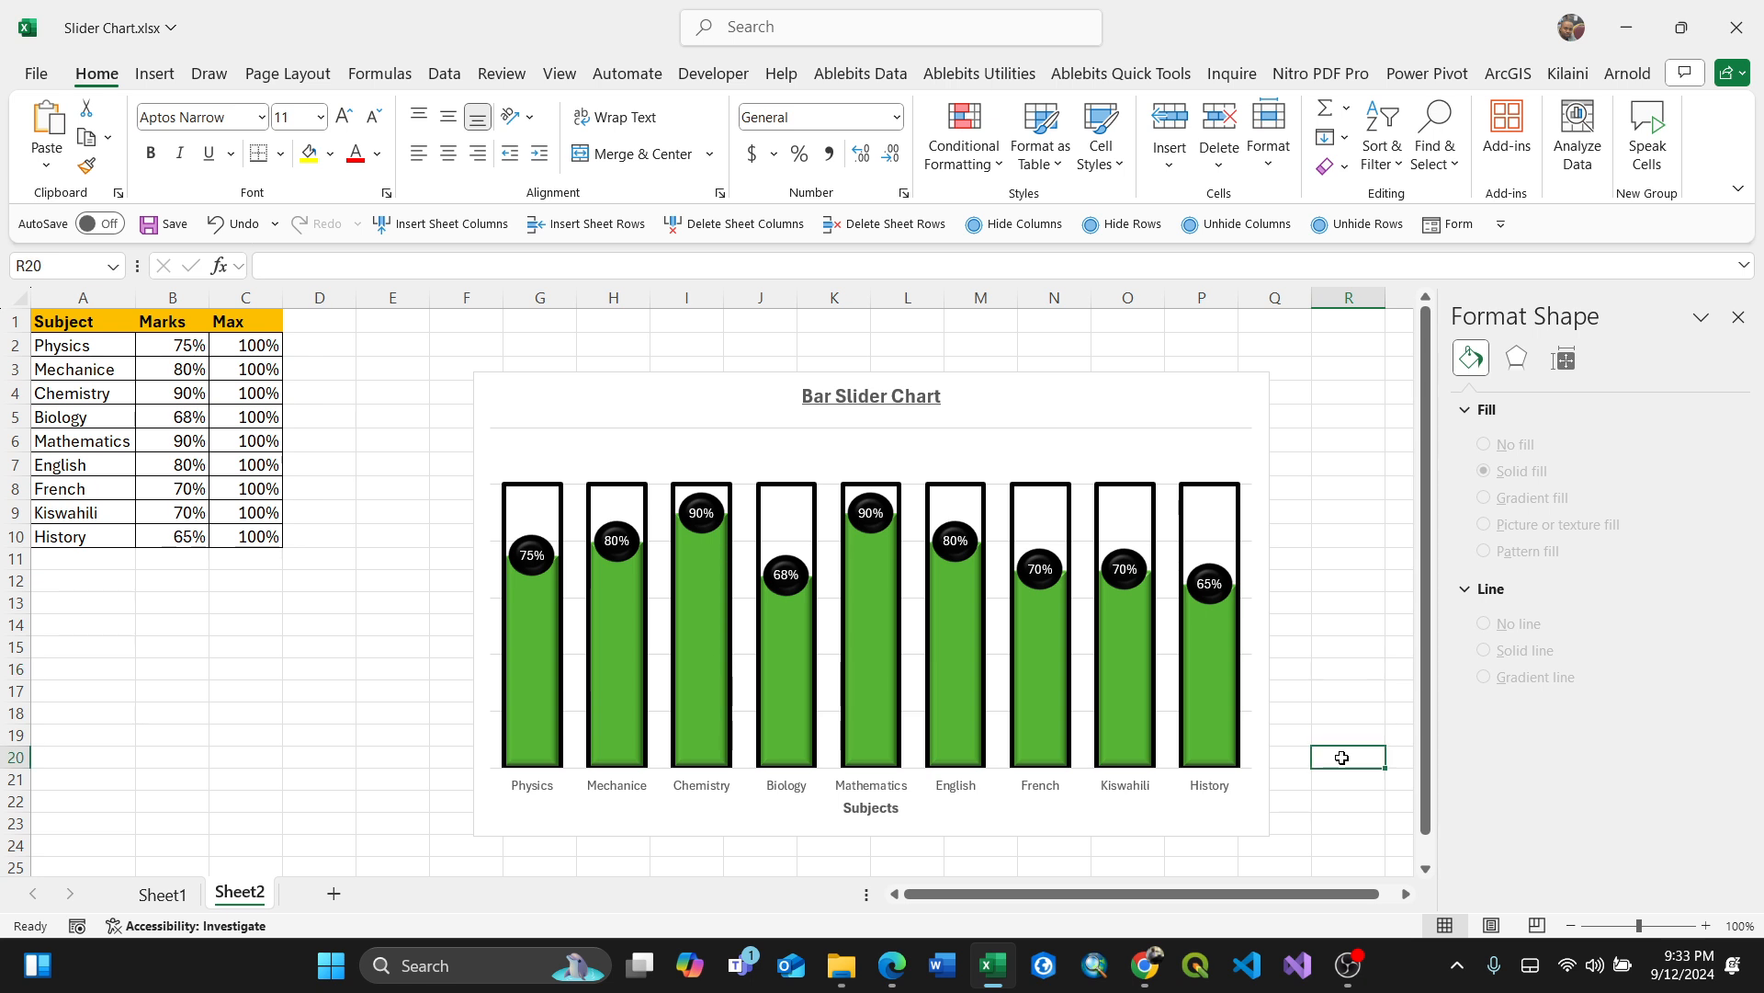
# Step: Correct the subject name in A3 to "Mechanics"
pyautogui.doubleClick(120, 371)
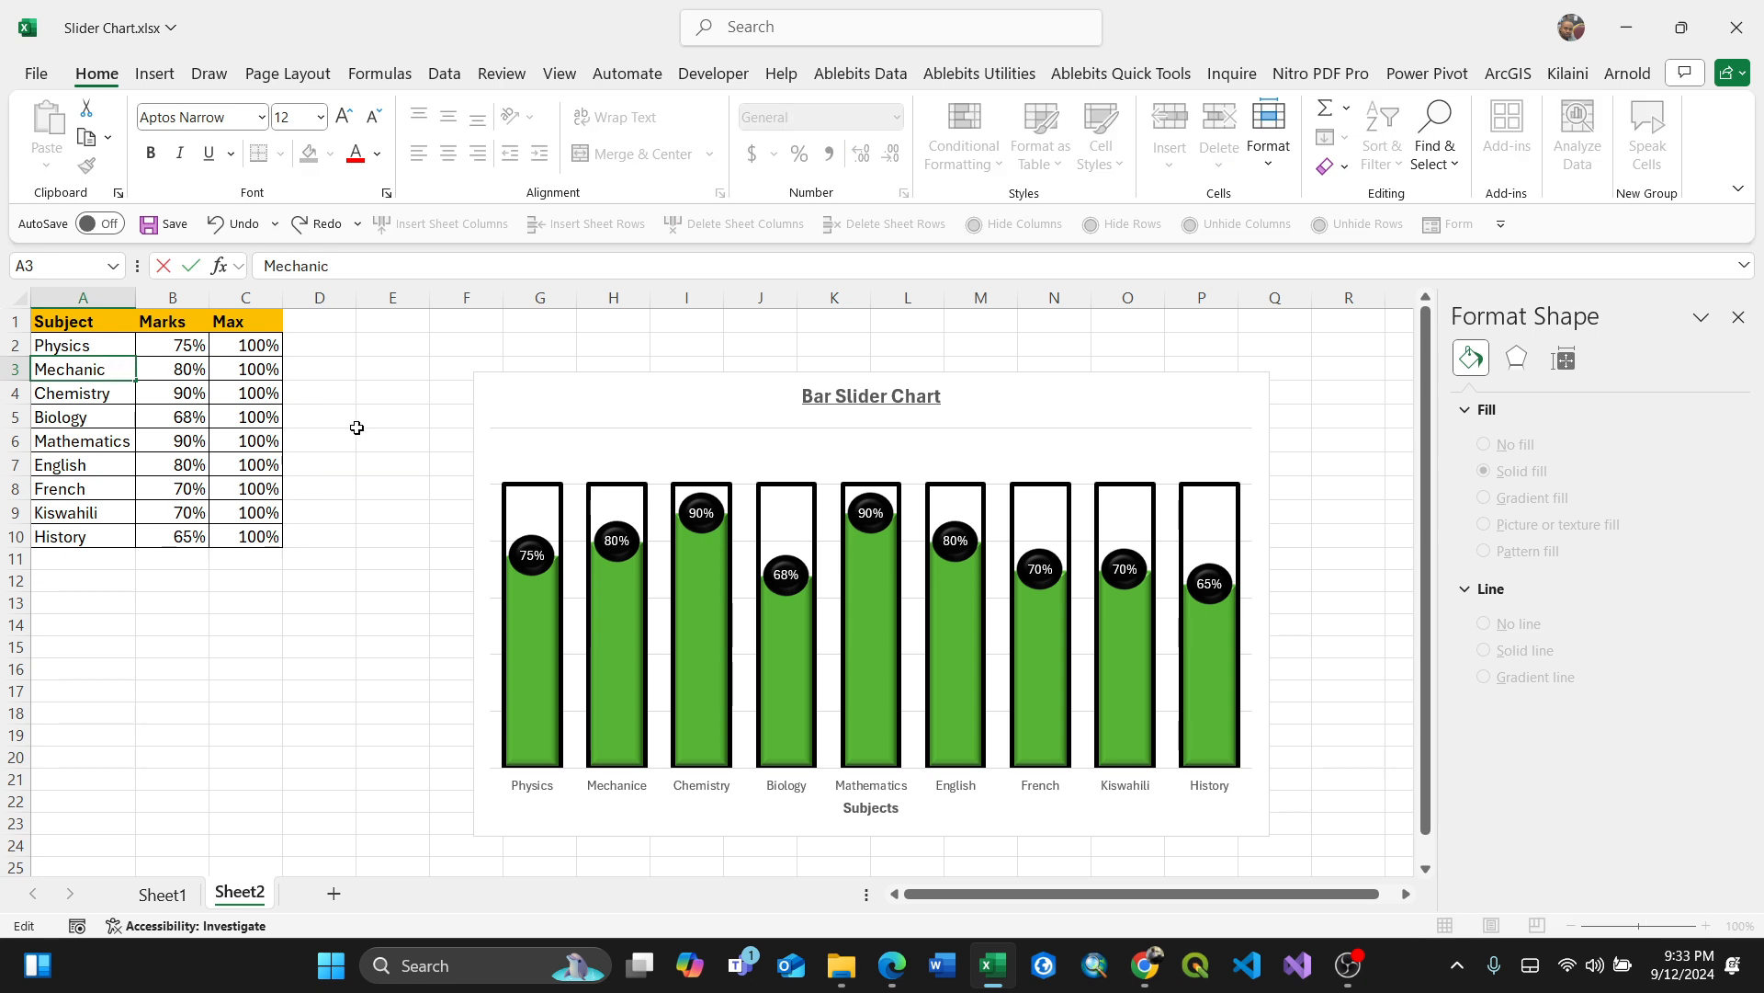
pyautogui.write('s')
pyautogui.click(570, 395)
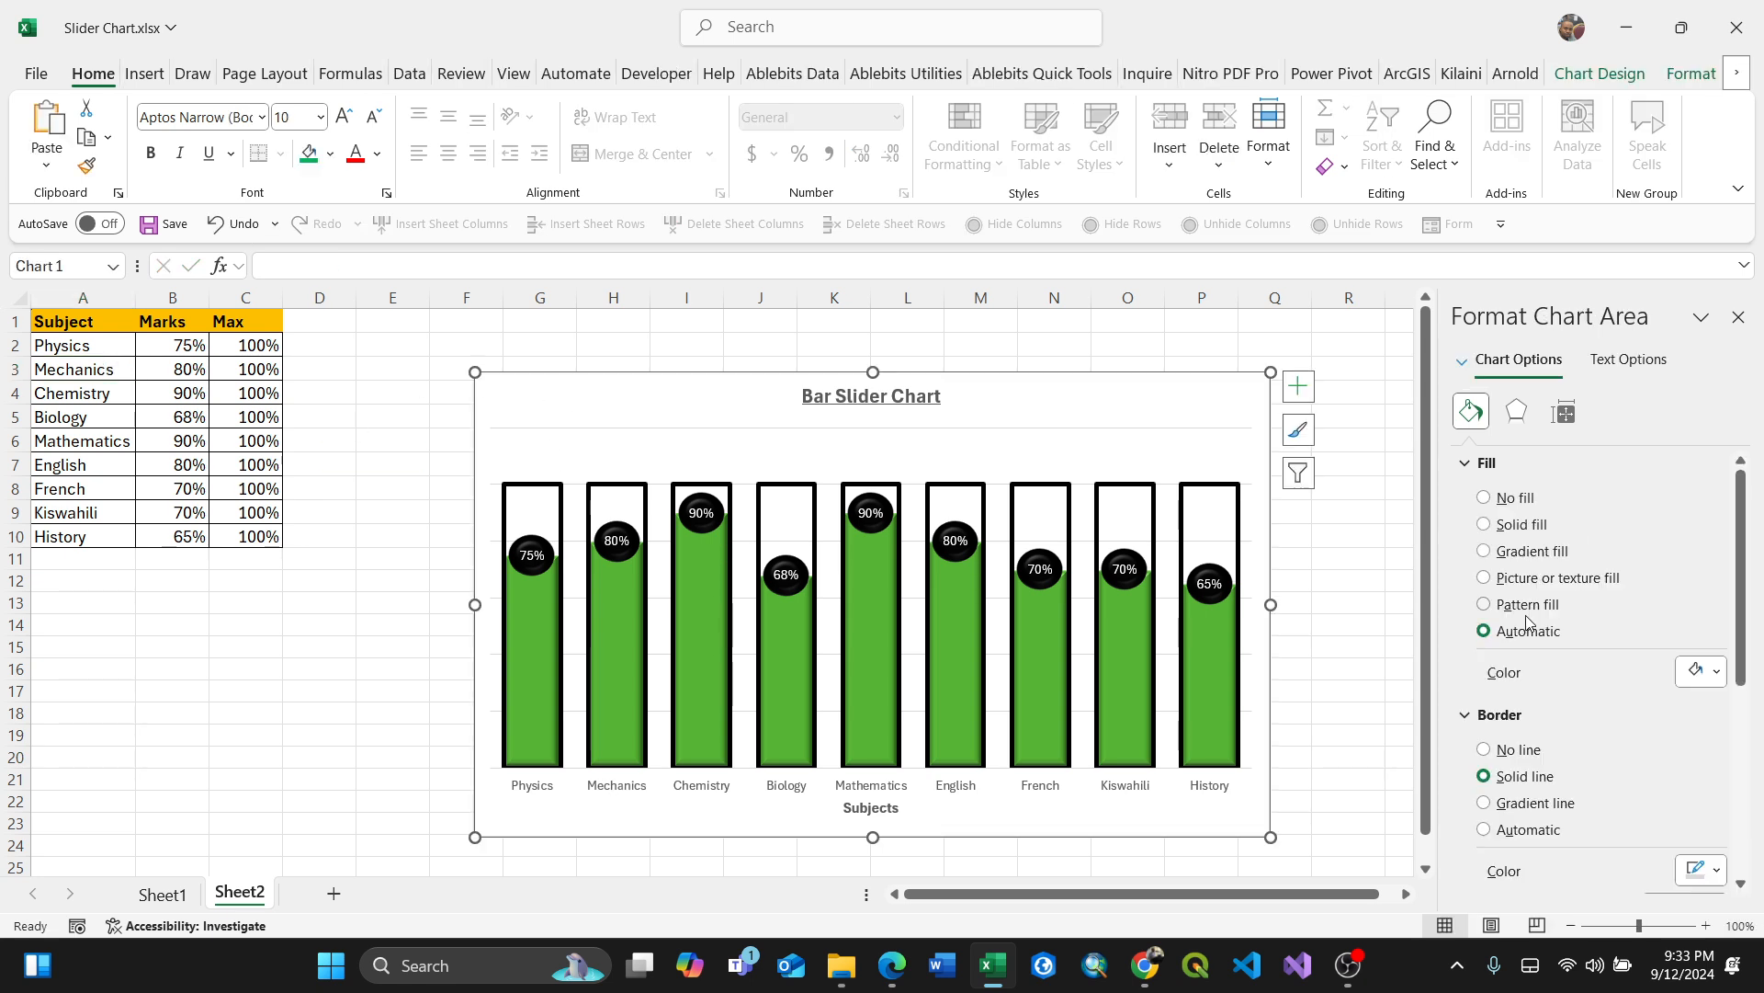
pyautogui.click(1337, 637)
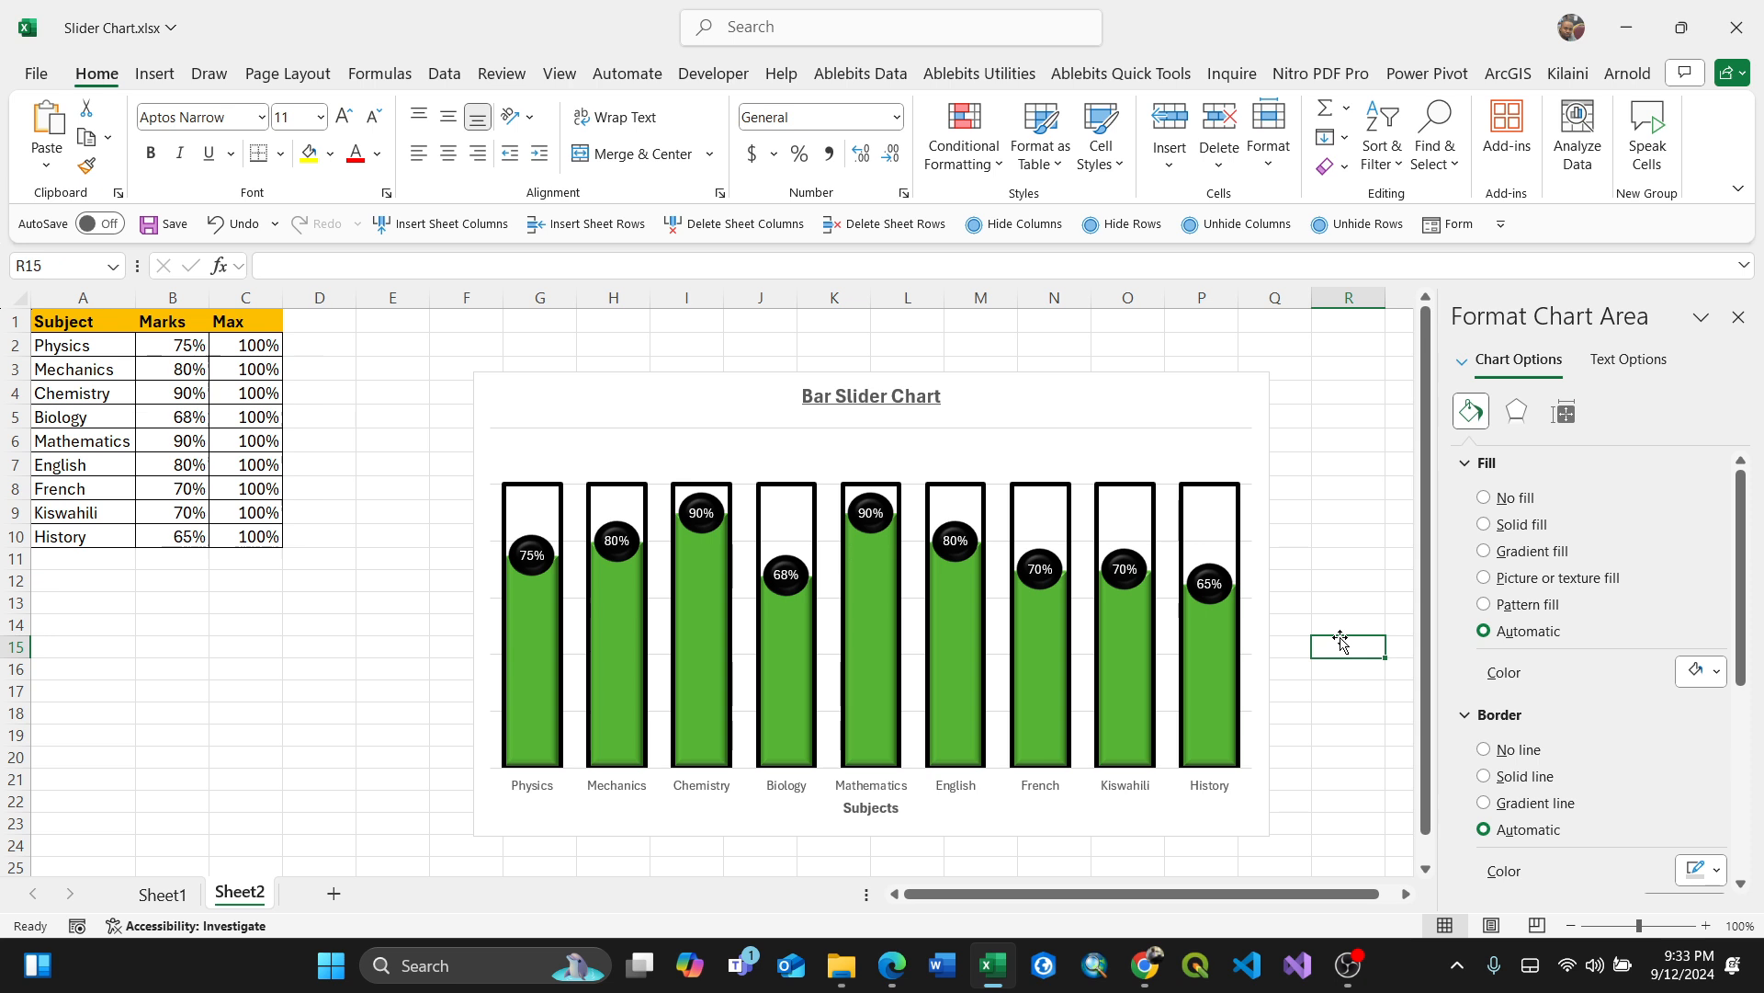
pyautogui.click(1397, 979)
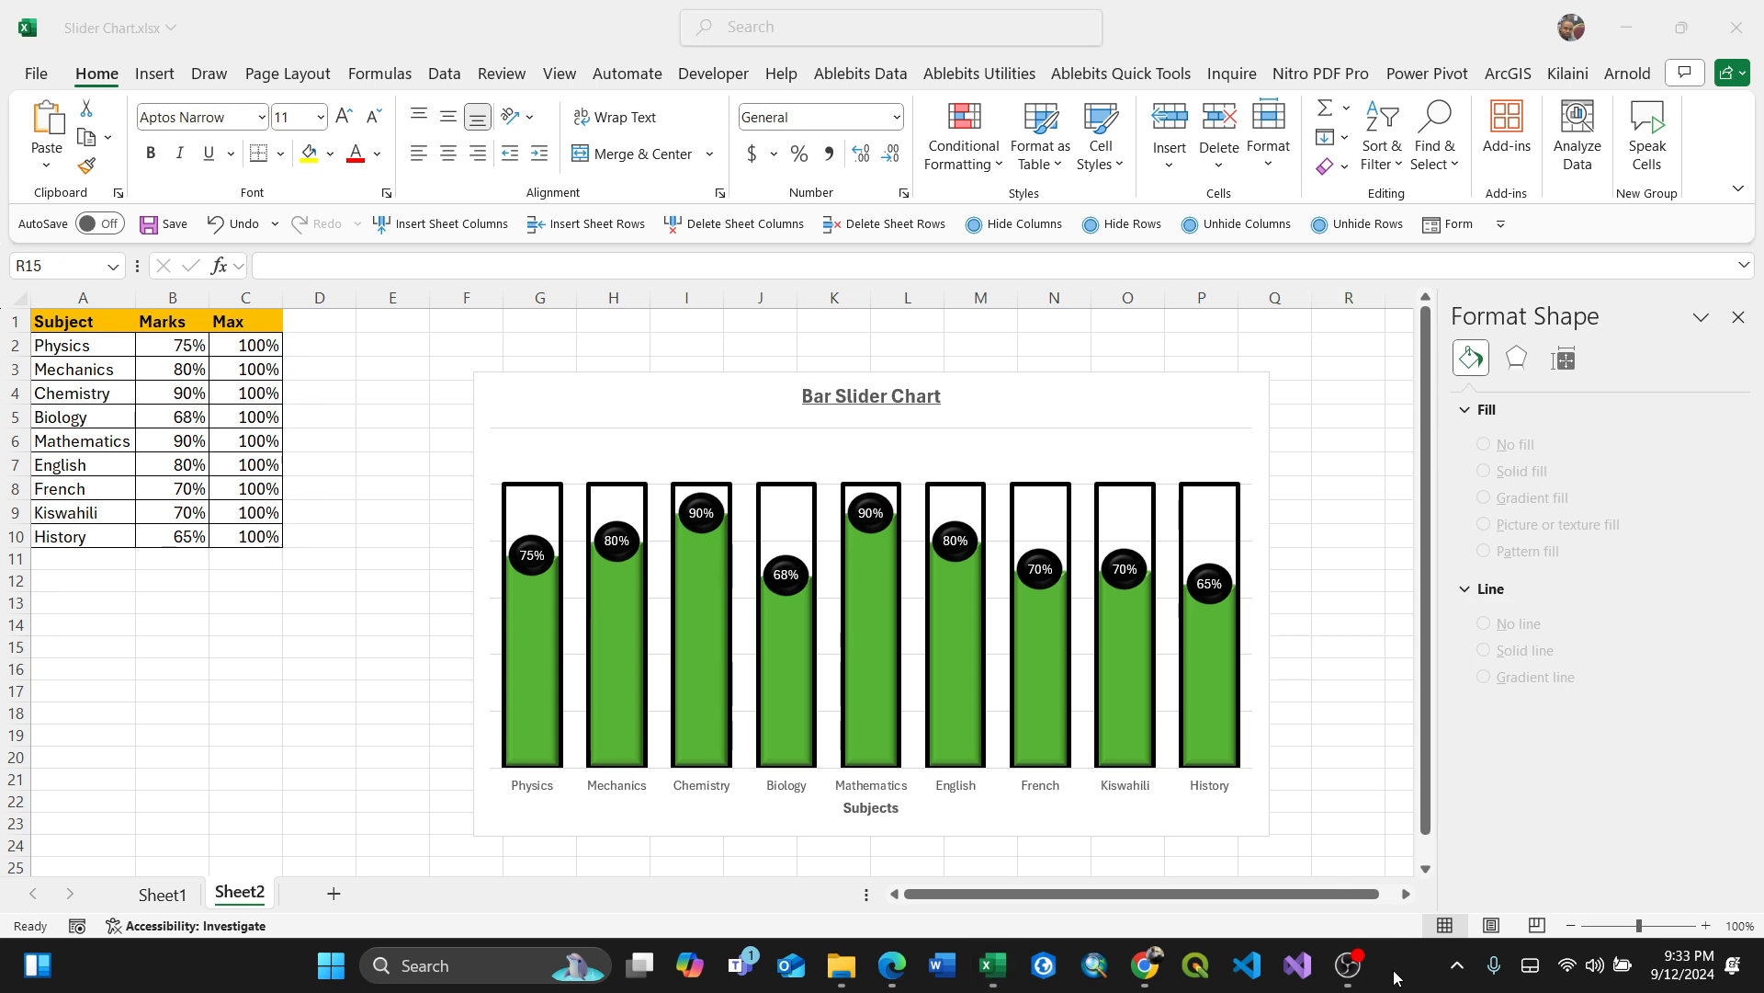